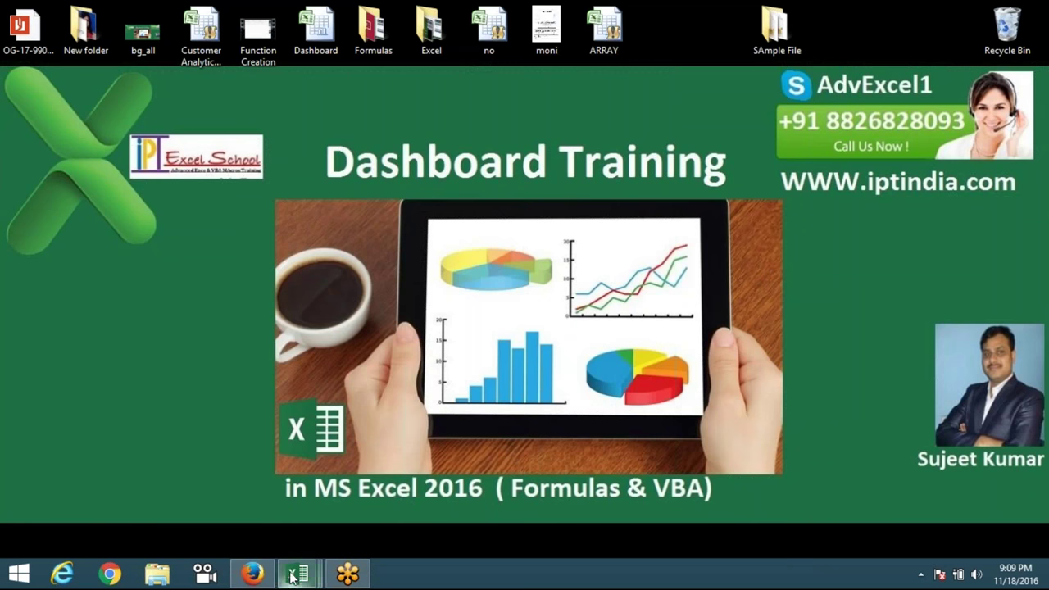
mouse_move(297, 574)
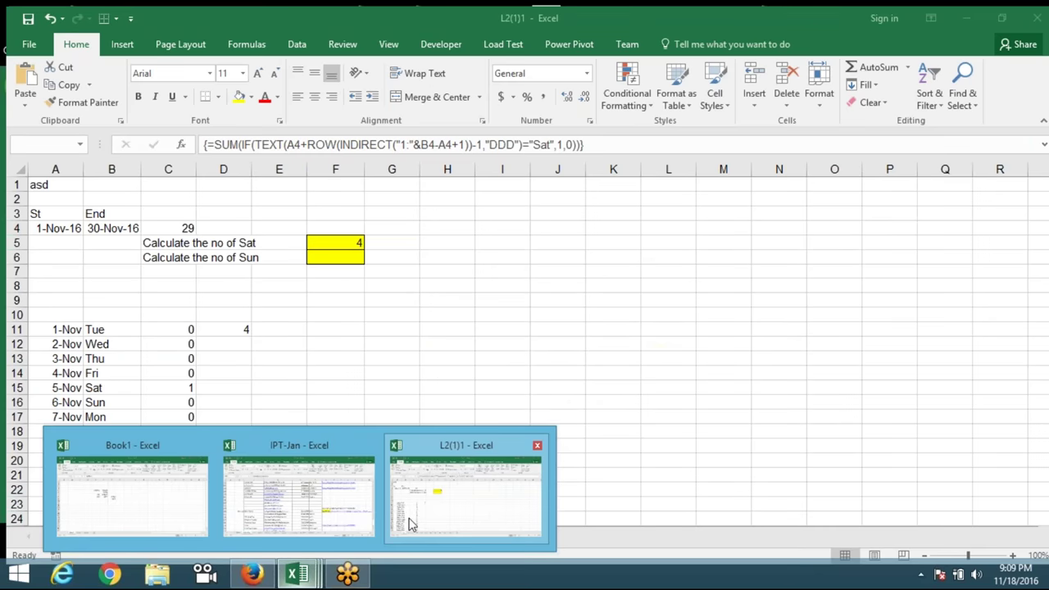
Clear the Saturday count formula from F5
left_click(411, 524)
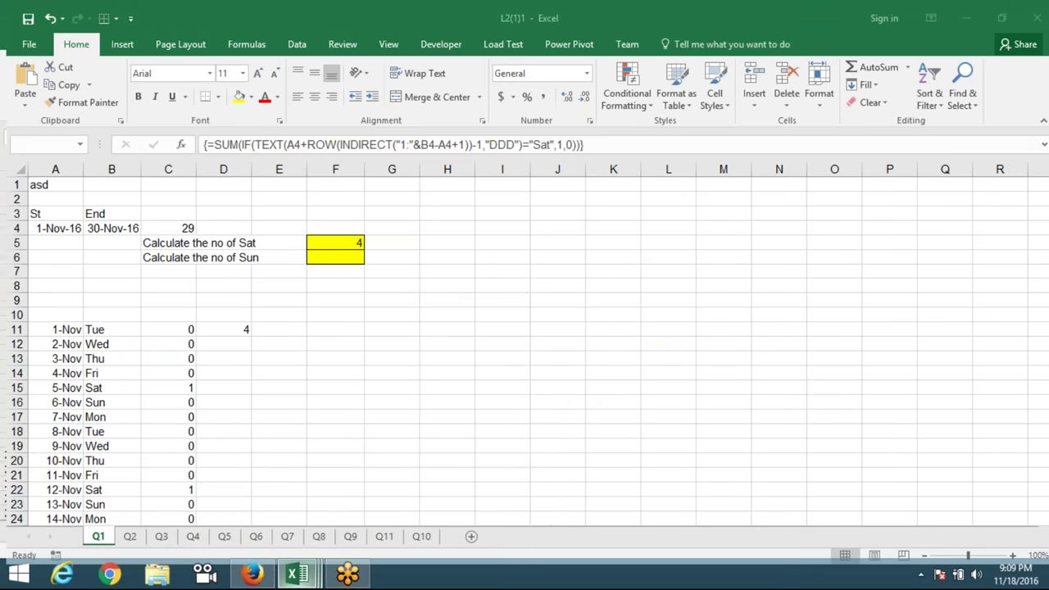
left_click(338, 411)
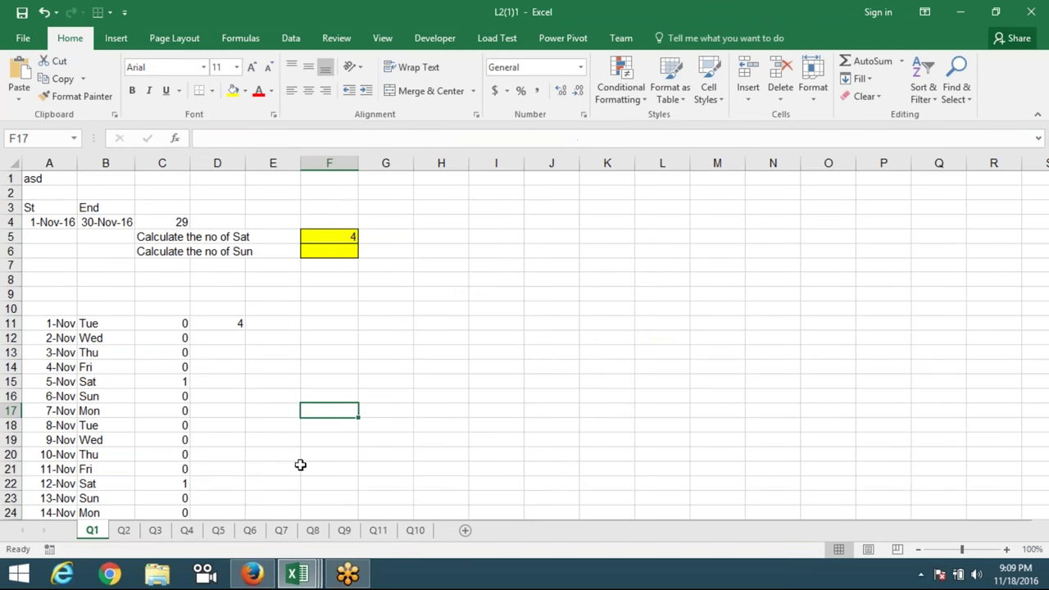
scroll(286, 463, "down", 3)
scroll(288, 474, "up", 3)
left_click_drag(327, 381, 270, 382)
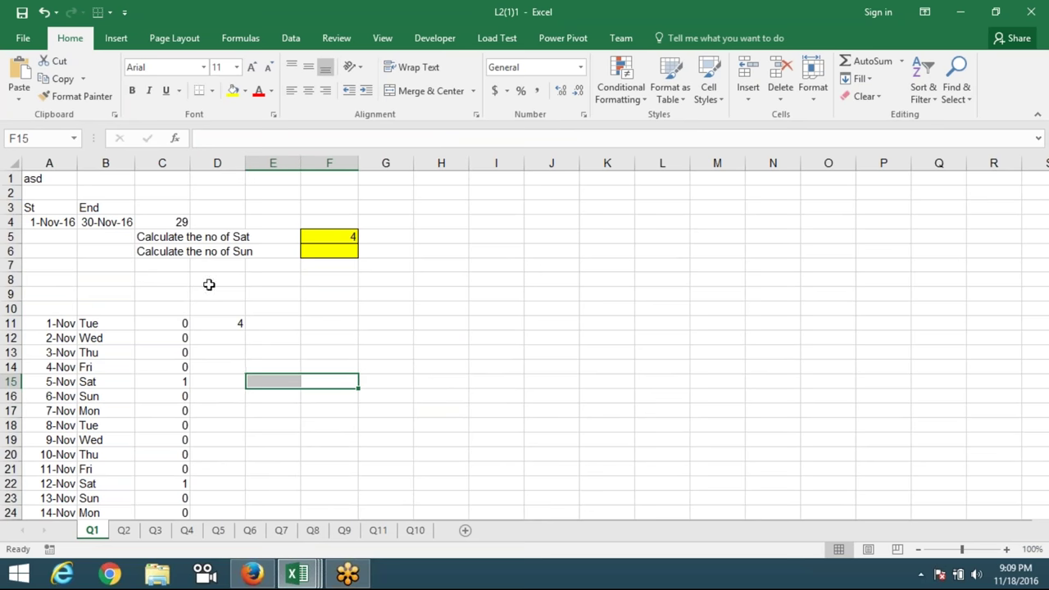
left_click(158, 223)
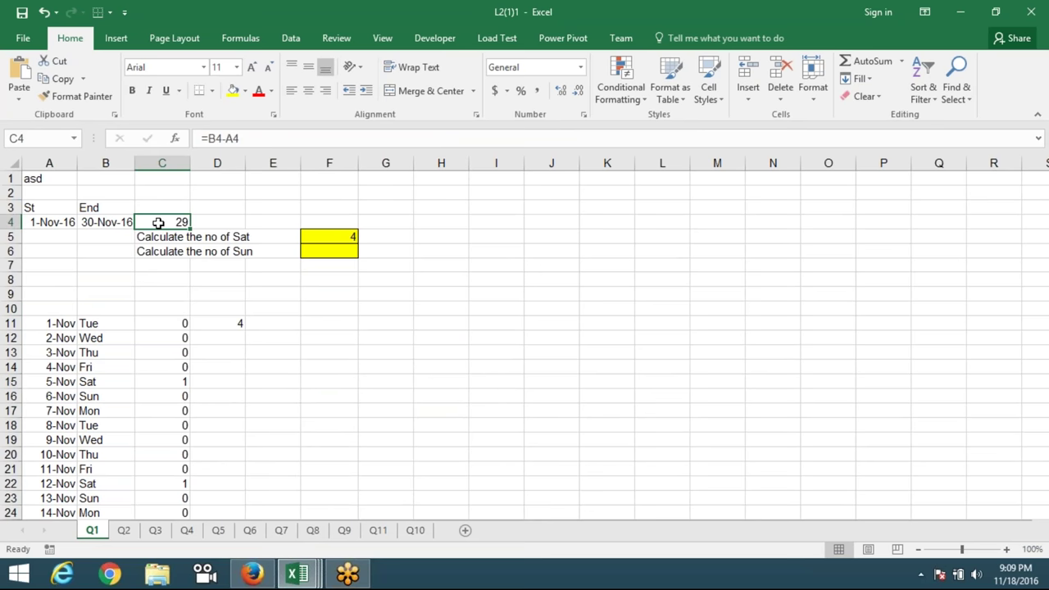
left_click(318, 237)
key("Delete")
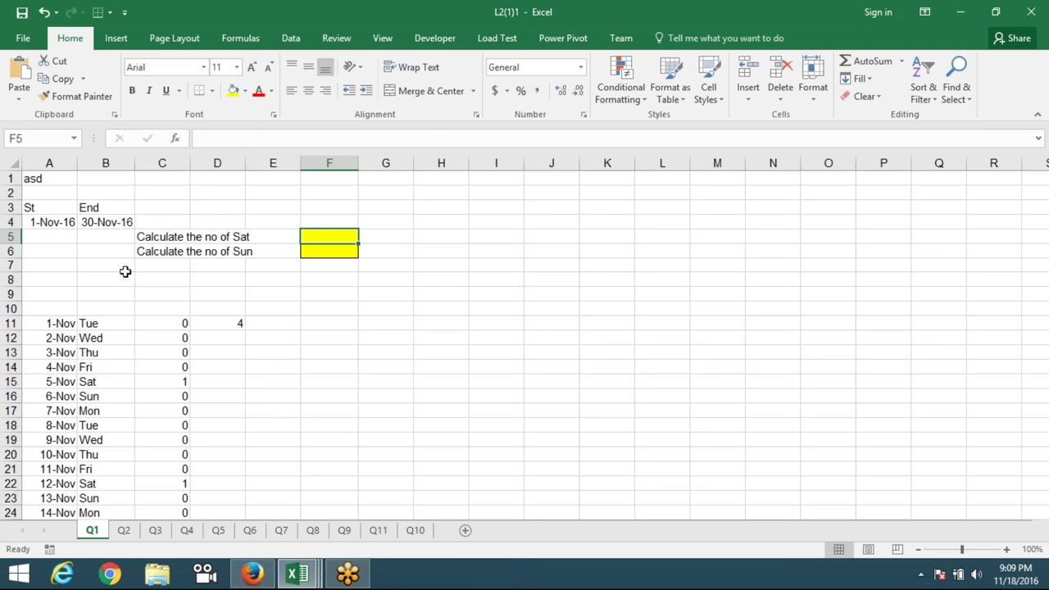
Erase the date table from row 11 across columns A to D
left_click(64, 325)
key("ctrl+shift+Right")
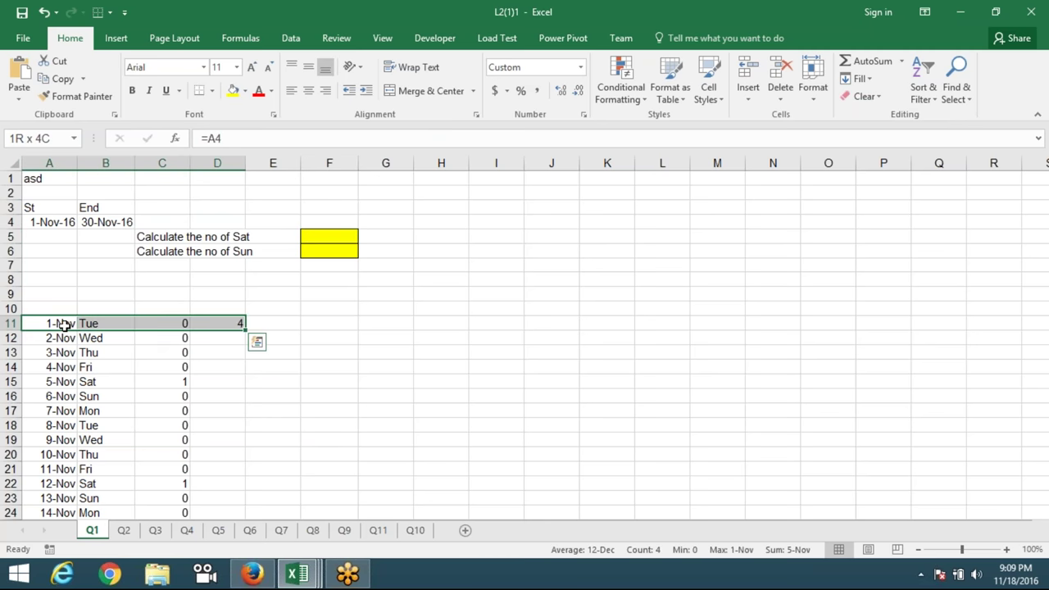
key("ctrl+shift+Down")
key("Delete")
Delete the 'asd' note in A1 and return to the start date in A4
key("ctrl+Up")
key("Up")
key("ctrl+Up")
key("Delete")
key("Down")
key("Down")
key("Down")
key("Down")
key("Up")
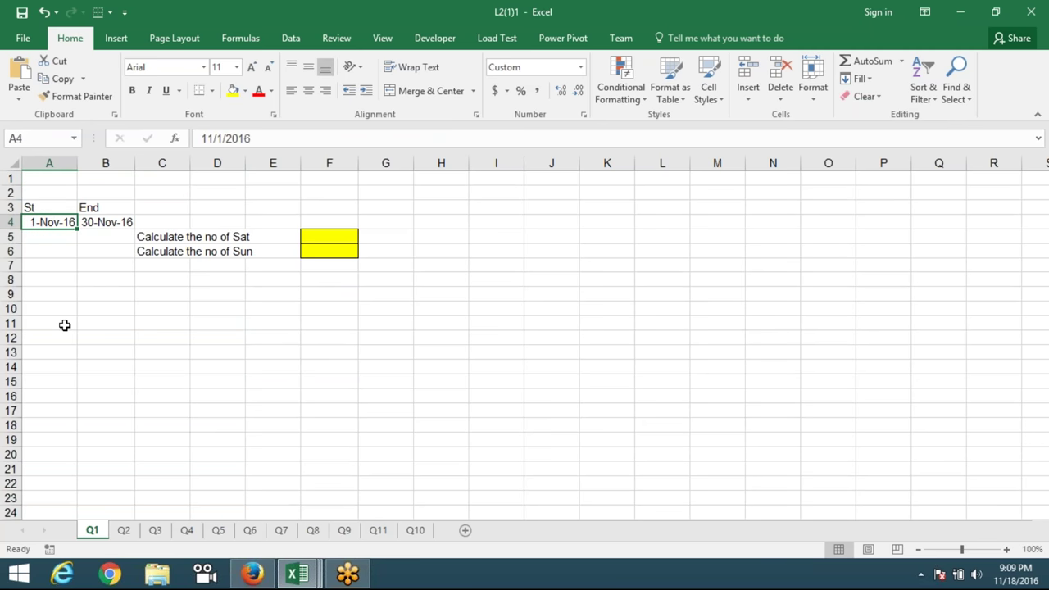
Review the 1-Nov-16 start and 30-Nov-16 end dates in A4:B4
key("Right")
key("Left")
key("shift+Right")
key("Right")
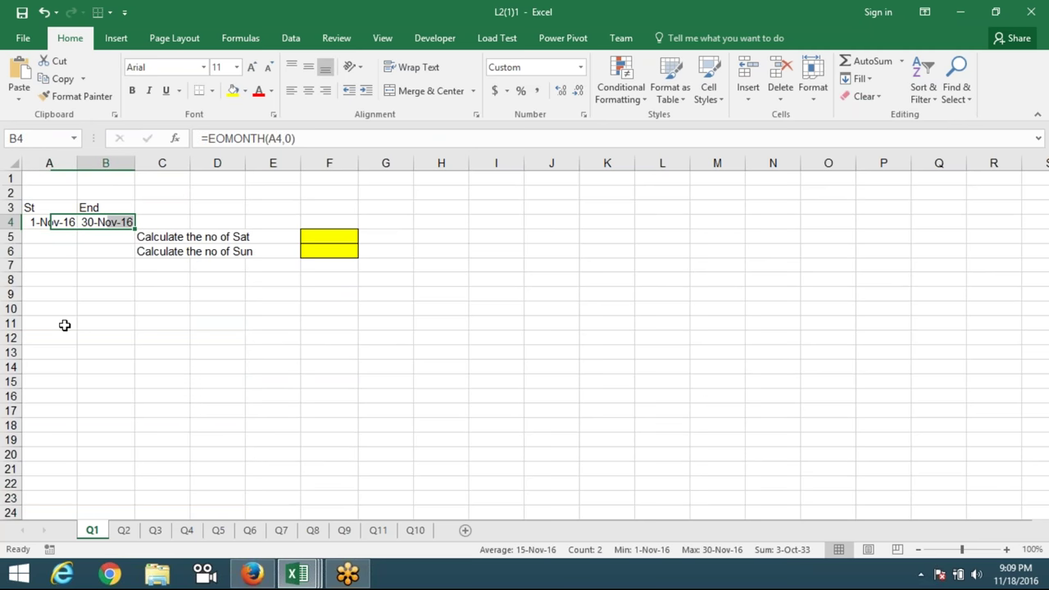
key("Right")
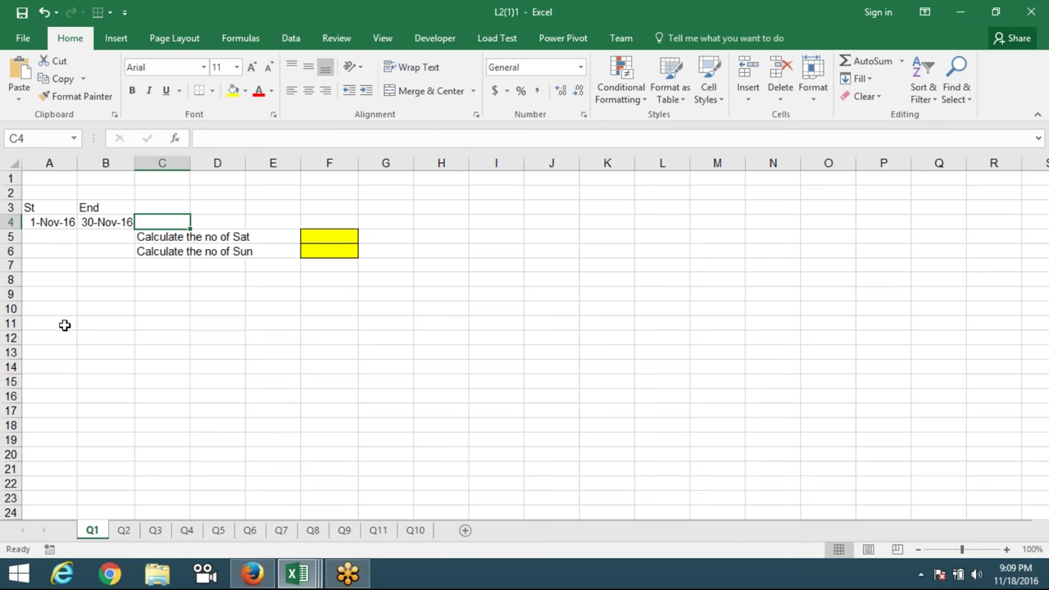
key("Down")
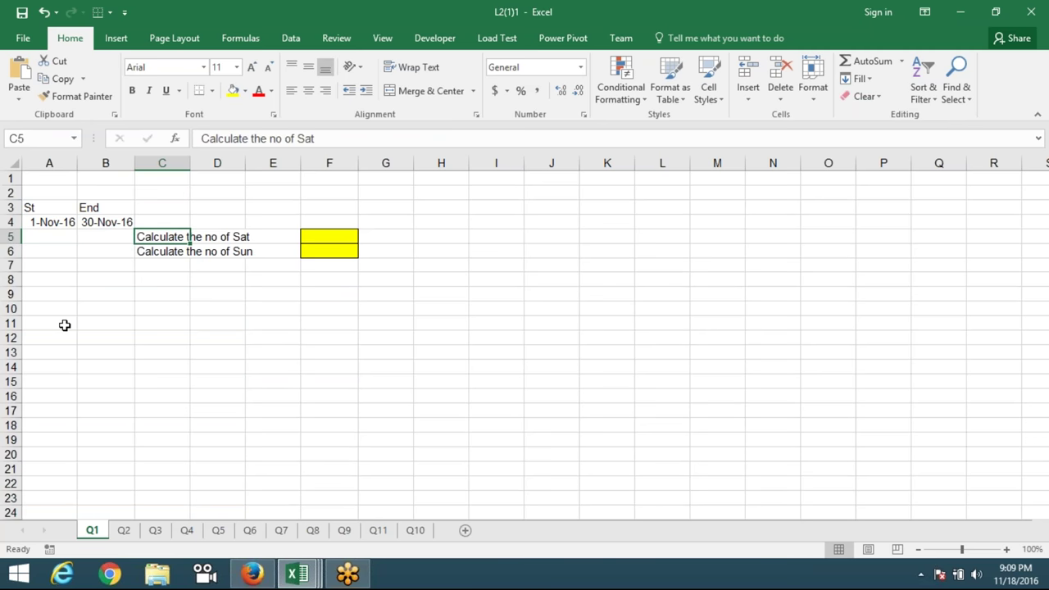
key("Left")
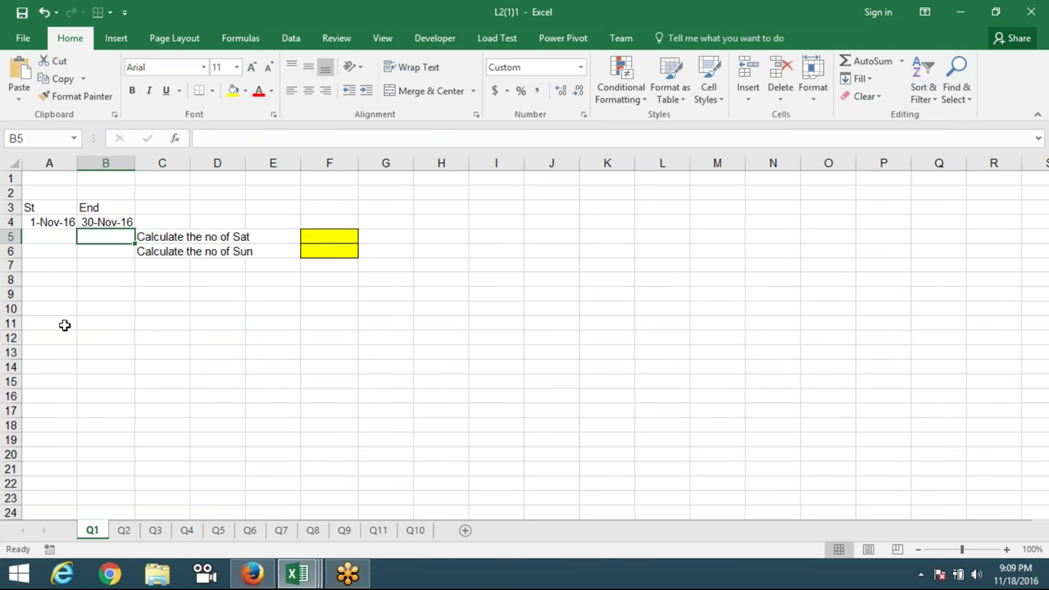
key("Left")
key("Up")
key("shift+Right")
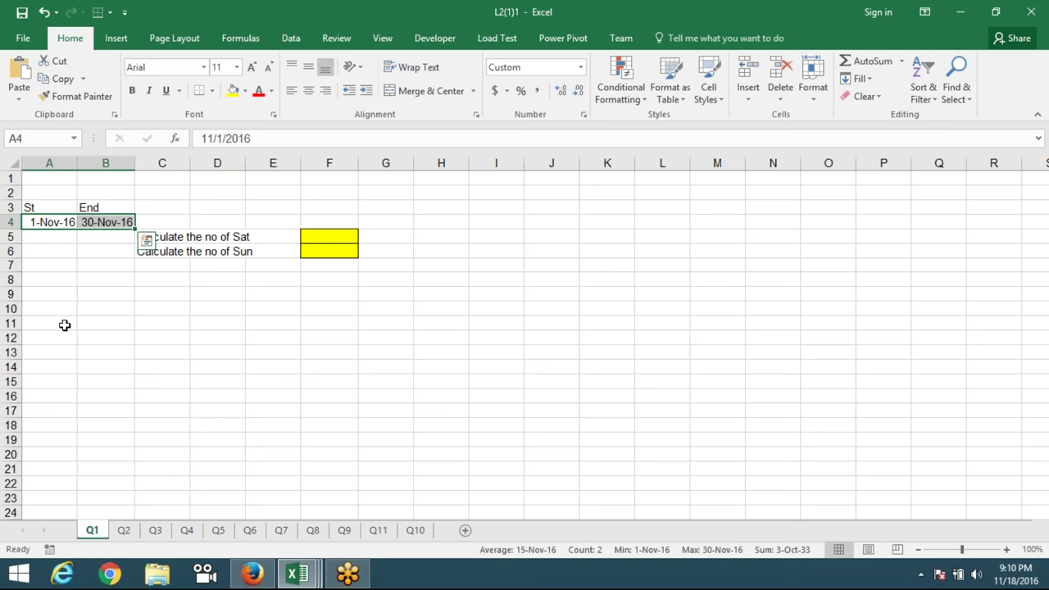
Close the Firefox window and all its tabs, returning to the worksheet
right_click(250, 576)
left_click(245, 537)
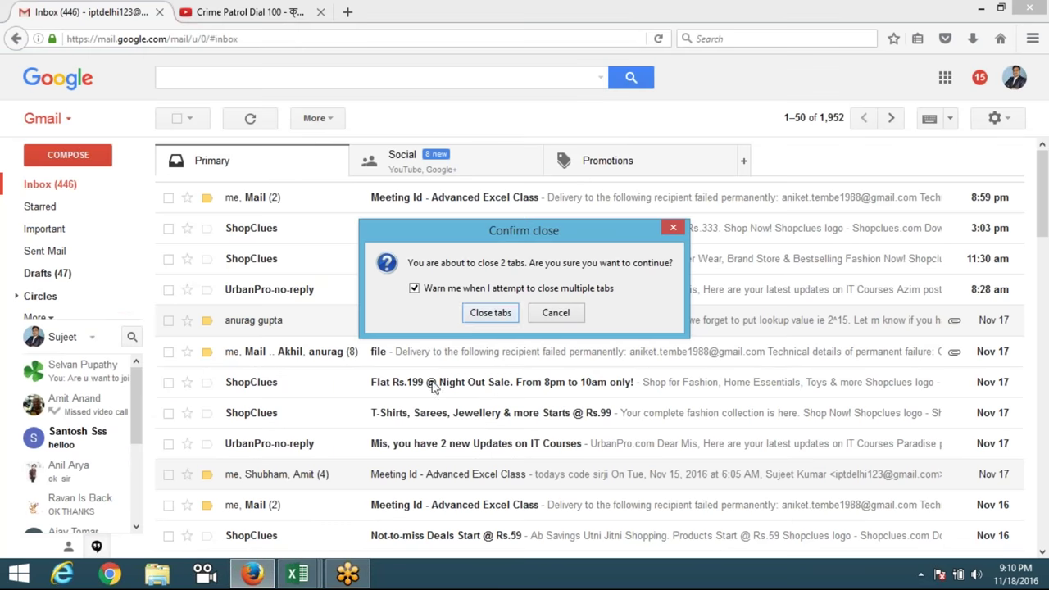
left_click(490, 313)
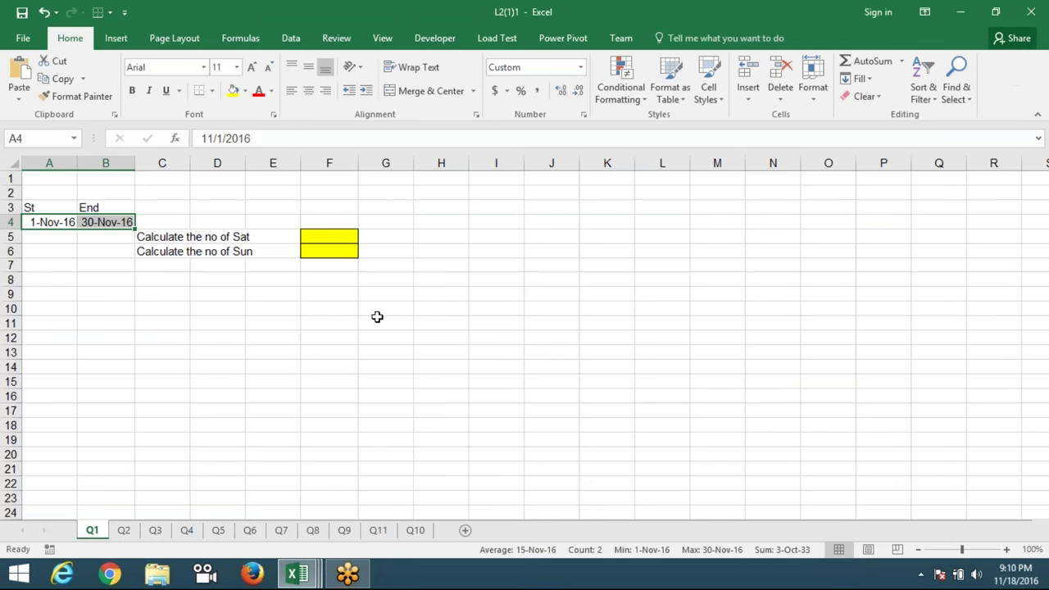
left_click(376, 319)
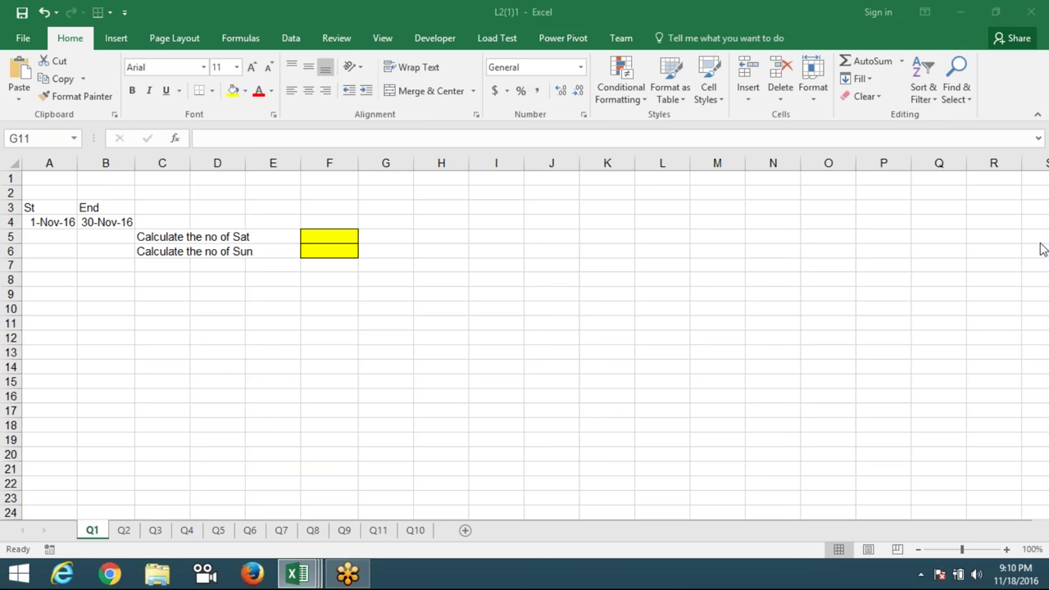
left_click(440, 309)
left_click(251, 290)
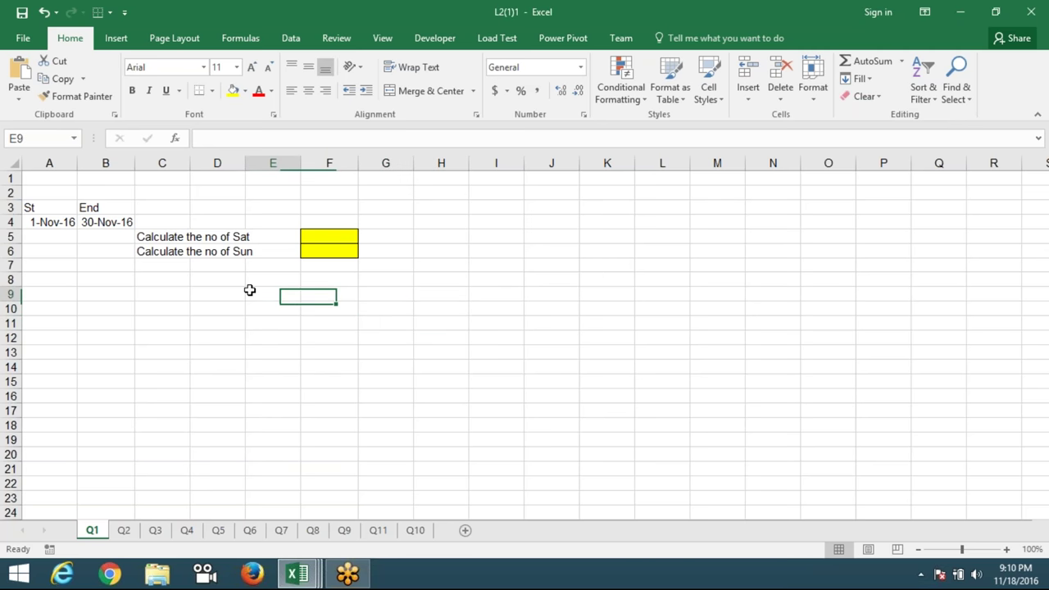
left_click_drag(40, 224, 87, 221)
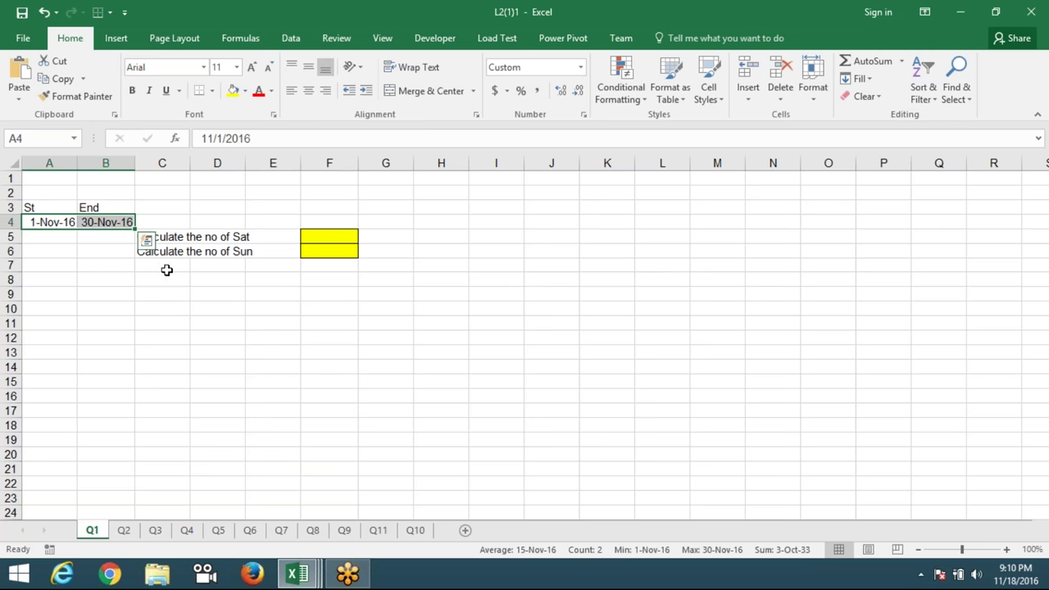
left_click(166, 282)
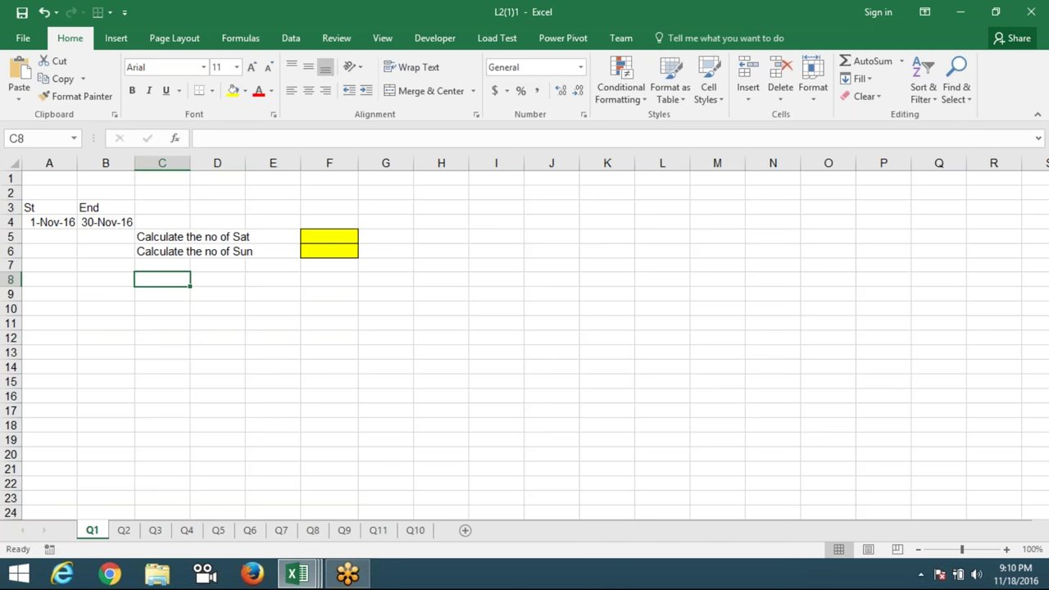
left_click_drag(56, 223, 85, 223)
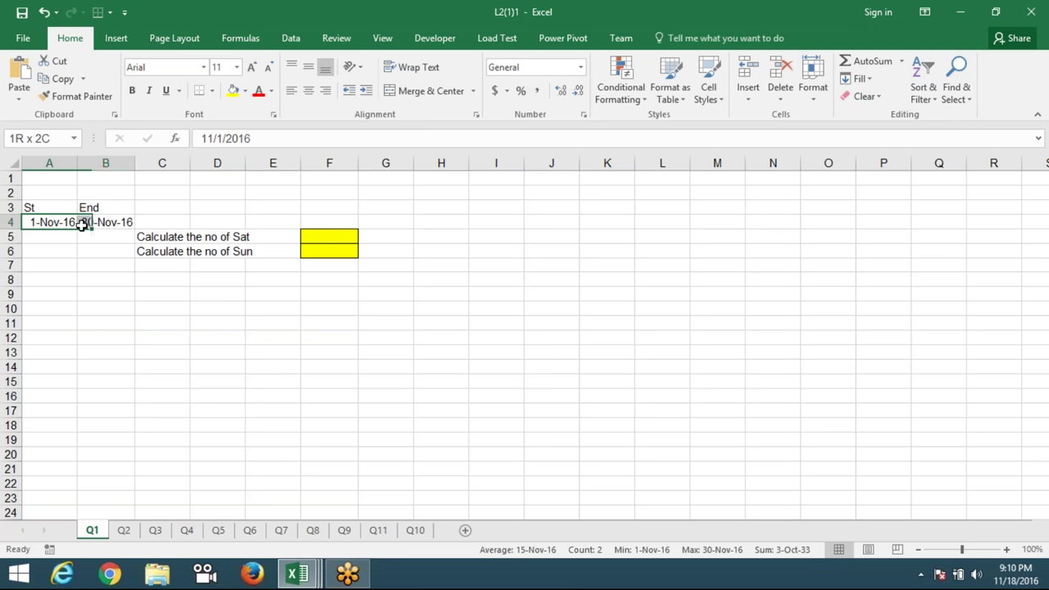
Copy the start and end dates from A4:B4 into B10:C10
key("ctrl+c")
left_click(102, 306)
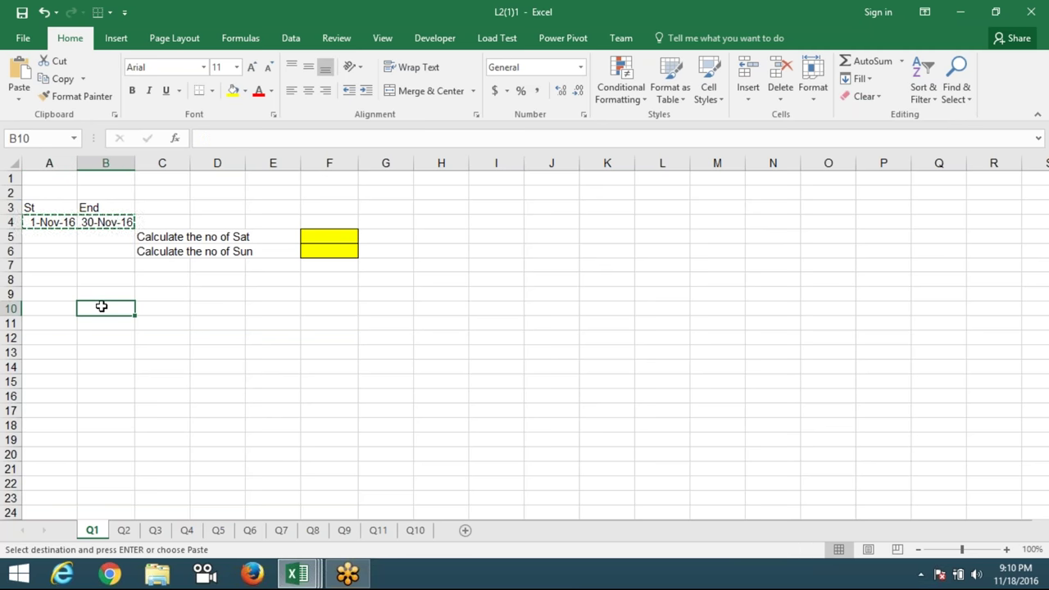
key("ctrl+v")
key("Escape")
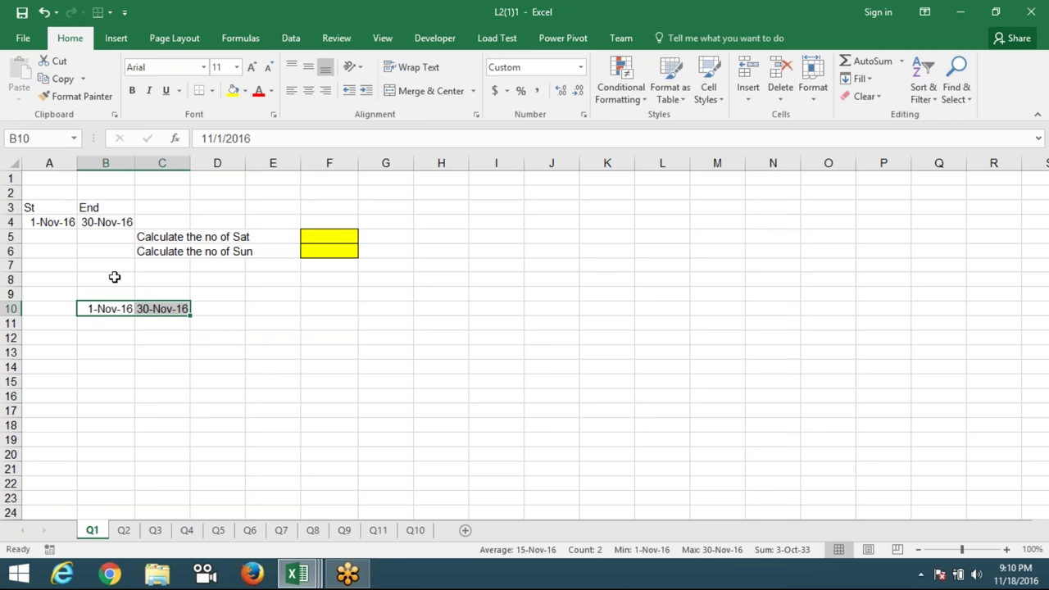
Enter =C10-B10 in D10 to get the 29-day difference
left_click(215, 313)
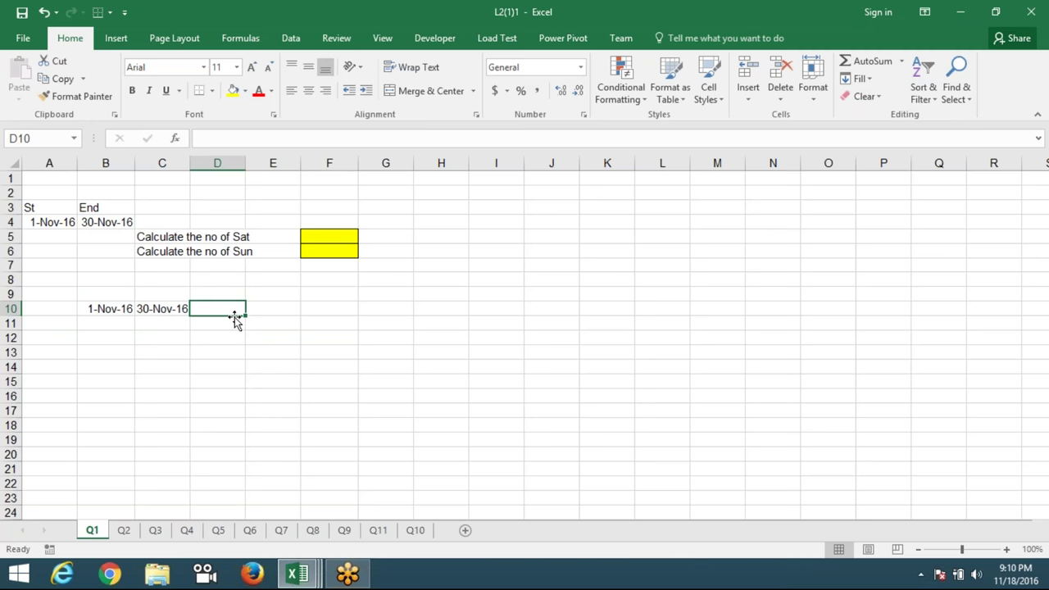
type("=C10-B10")
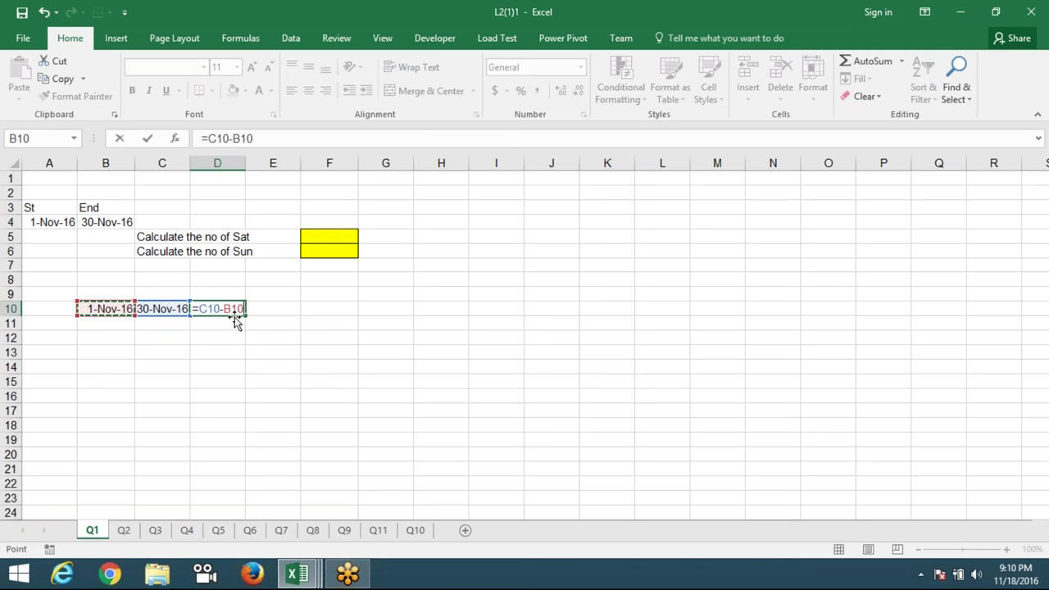
key("Return")
key("Up")
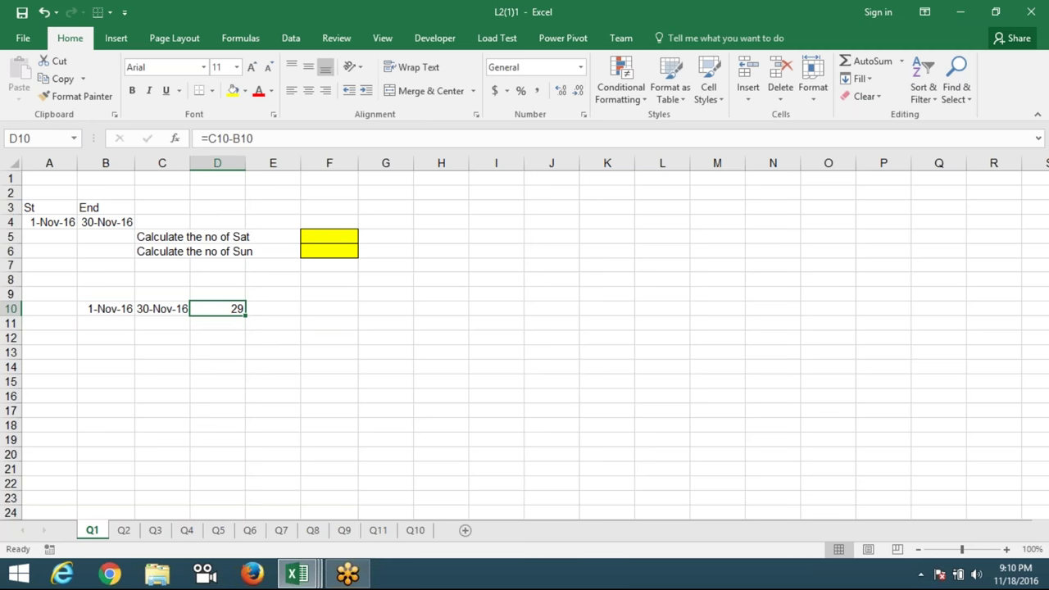
Leave D10 unchanged and start a NETWORKDAYS.INTL formula in E10
key("F2")
type("+")
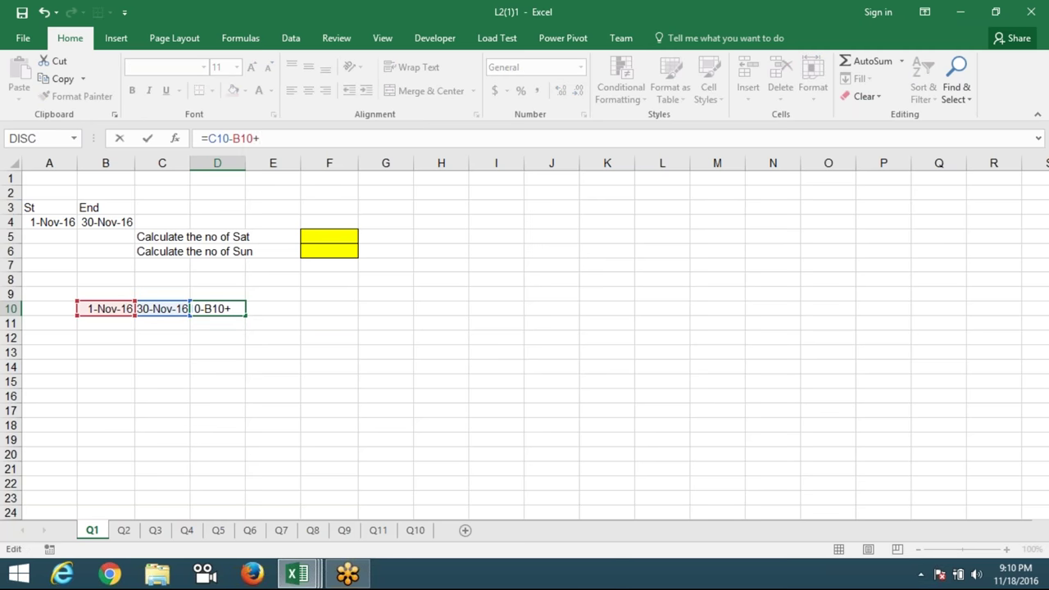
key("Escape")
key("Right")
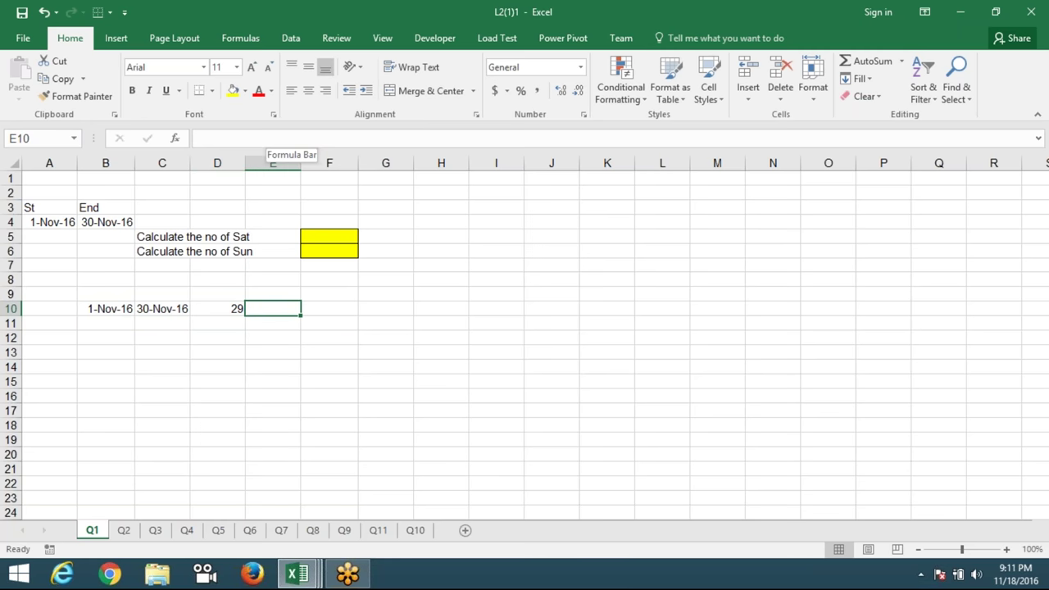
type("=")
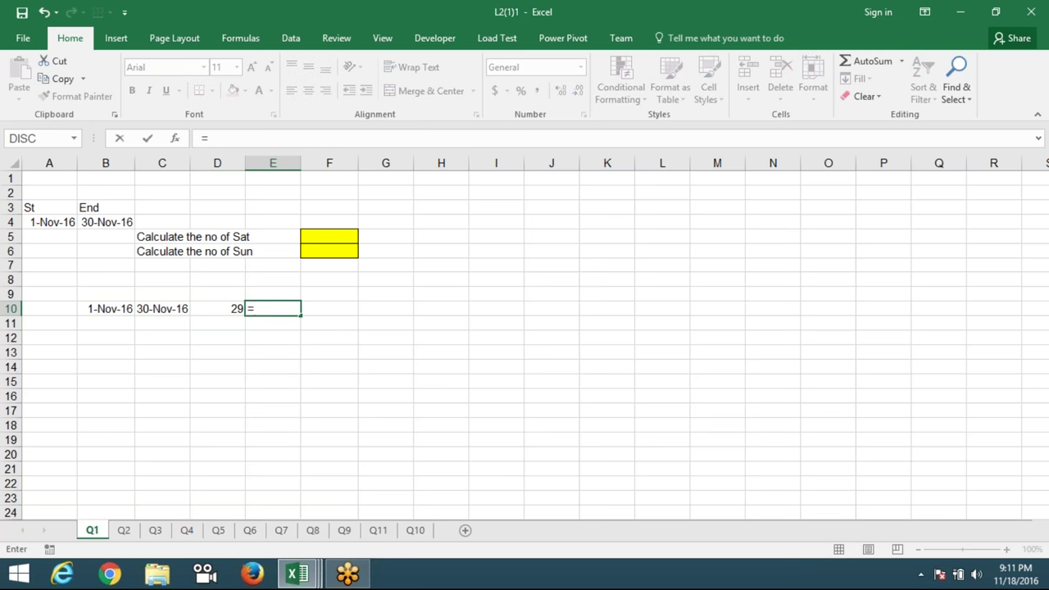
type("net")
key("Down")
key("Tab")
Complete it as =NETWORKDAYS.INTL(B10,C10,17), Saturday-only weekend, returning 26
key("Left")
key("Left")
key("Left")
type(",")
key("Left")
key("Left")
type(",")
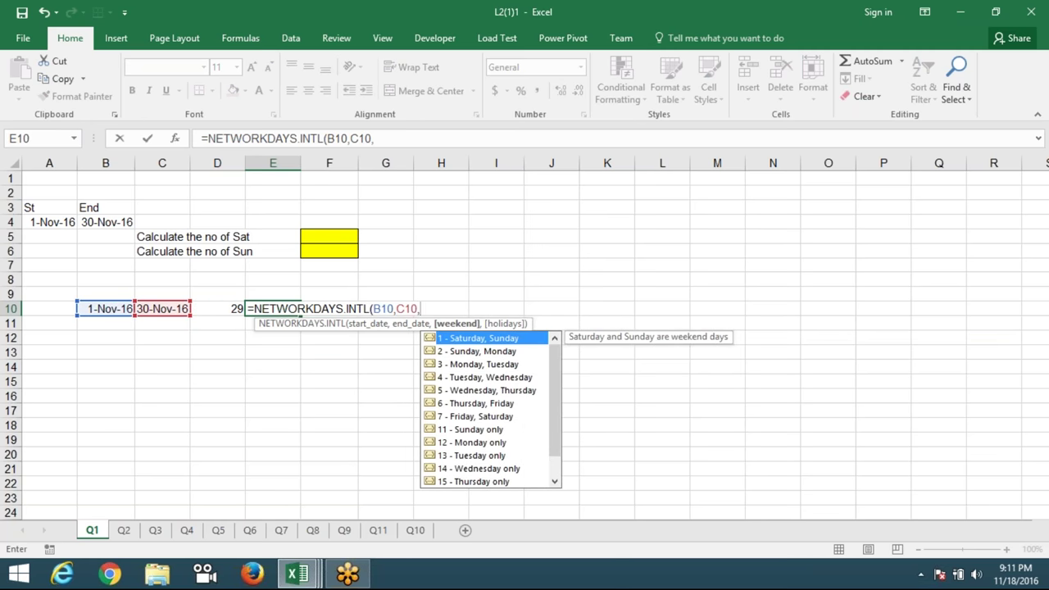
key("Down")
key("Down")
key("Down")
key("Down")
key("Down")
key("Down")
key("Down")
key("Down")
key("Down")
key("Down")
key("Down")
key("Down")
key("Down")
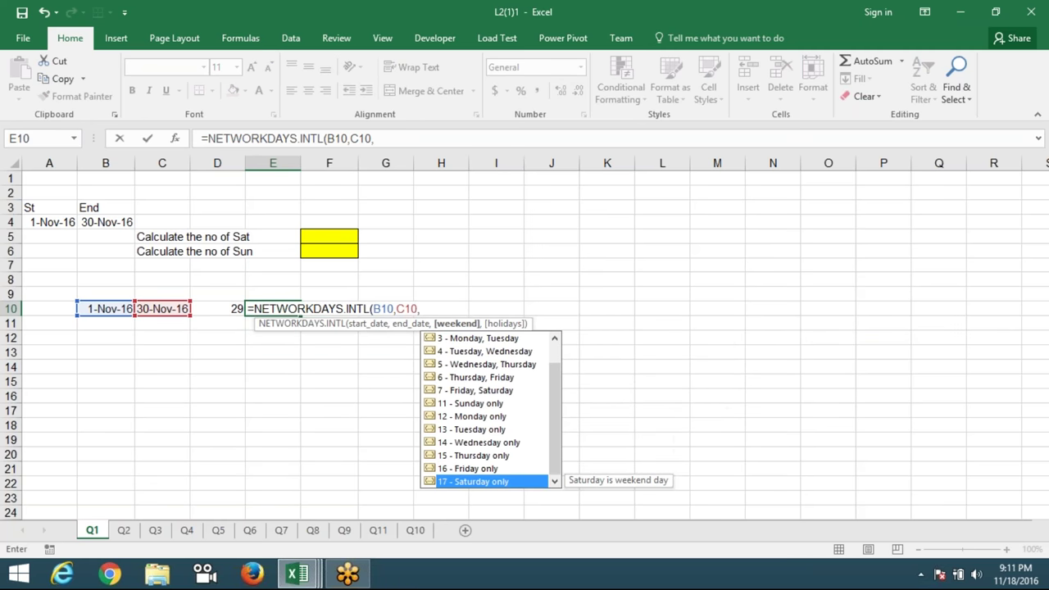
key("Tab")
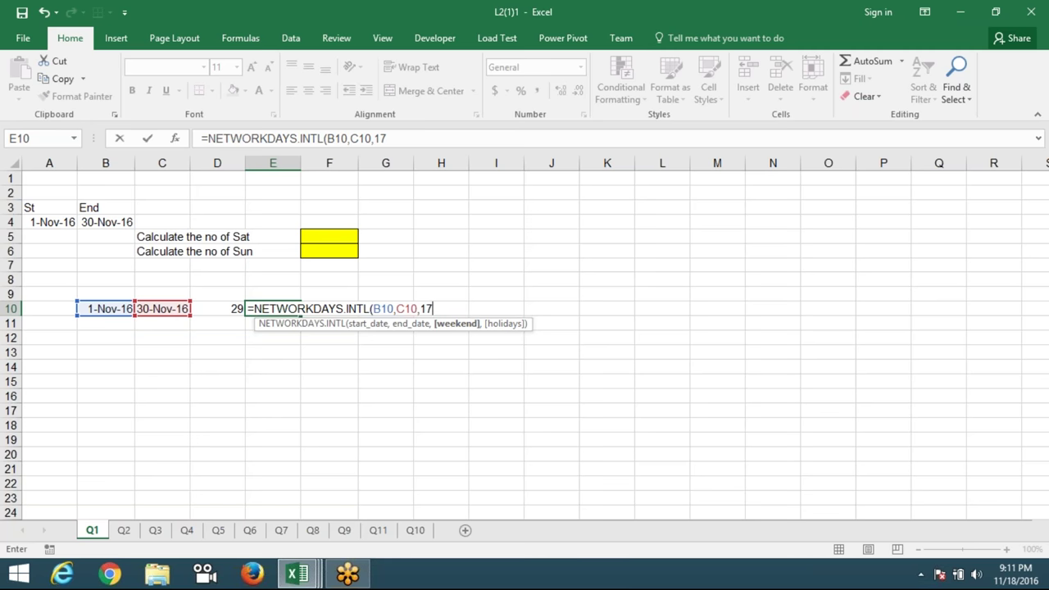
key("Return")
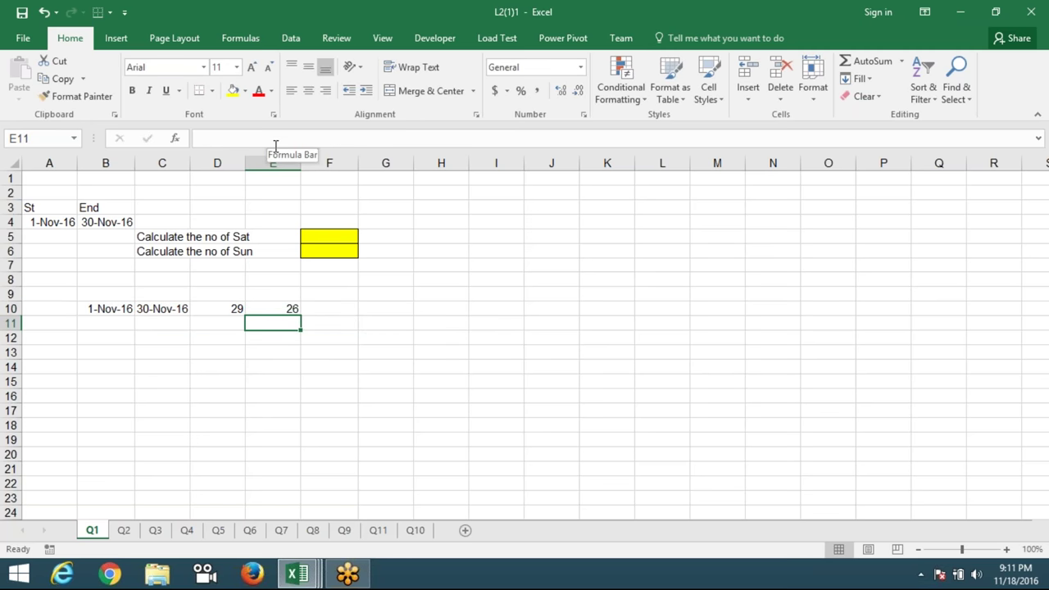
key("Up")
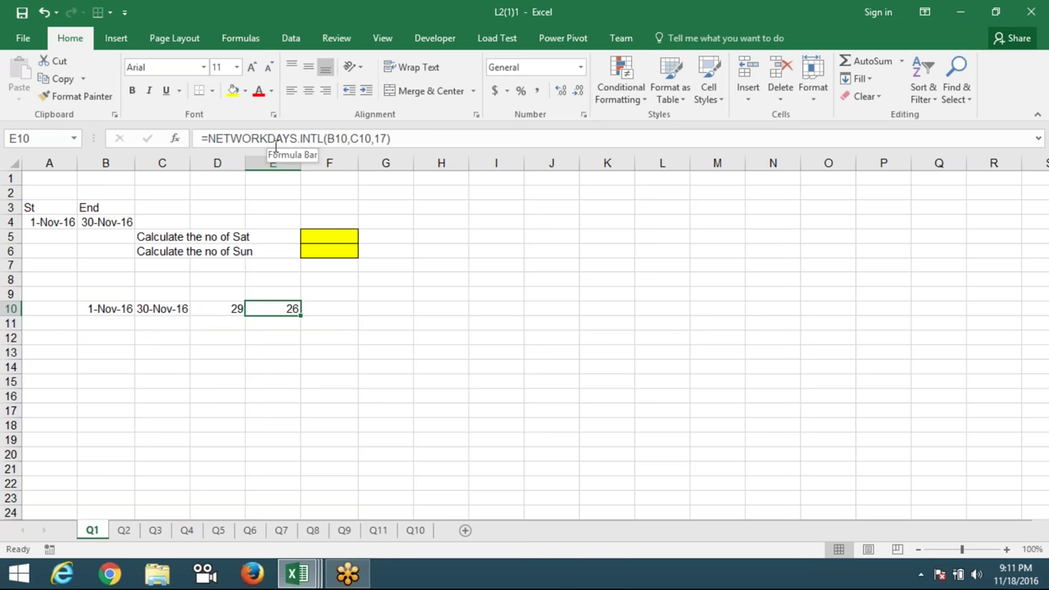
Enter =D10-E10 in F10
key("Down")
key("Up")
key("Right")
type("=")
key("Left")
key("Left")
type("-")
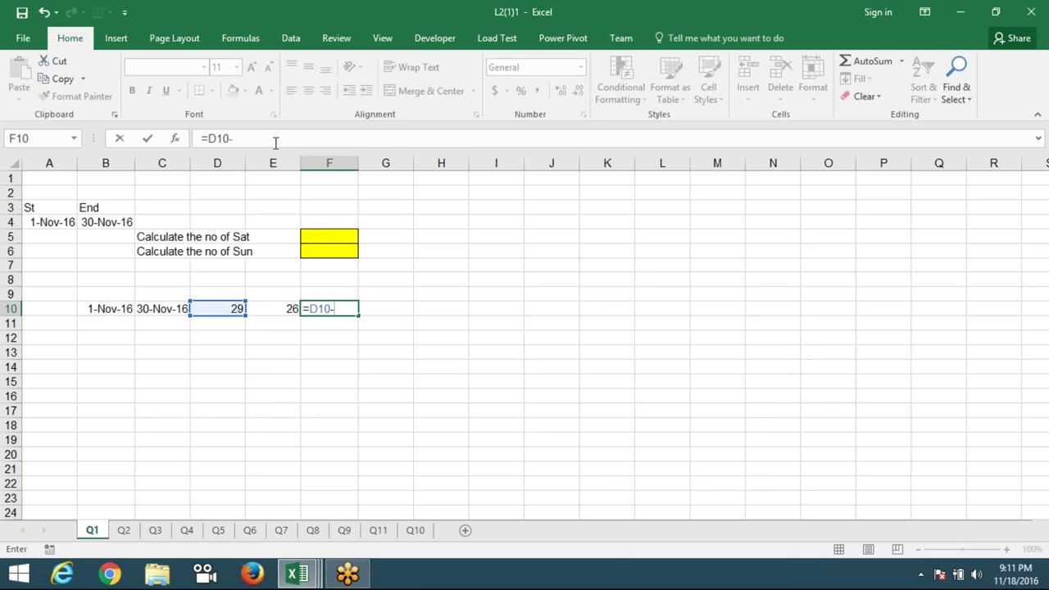
key("Left")
key("Return")
key("Up")
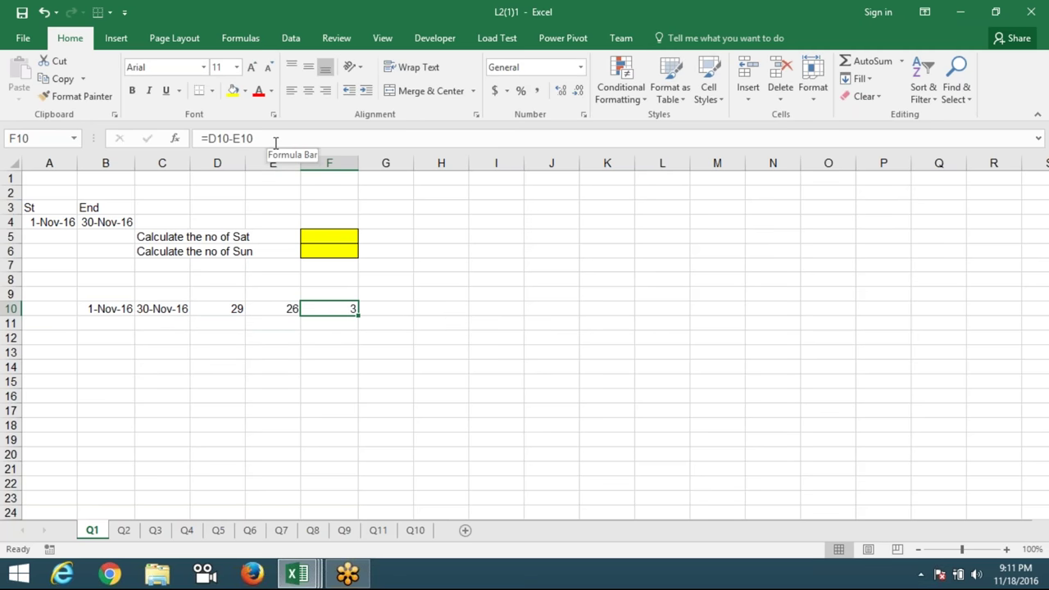
Append +1 to F10's formula so it returns 4
left_click(275, 142)
type("+1")
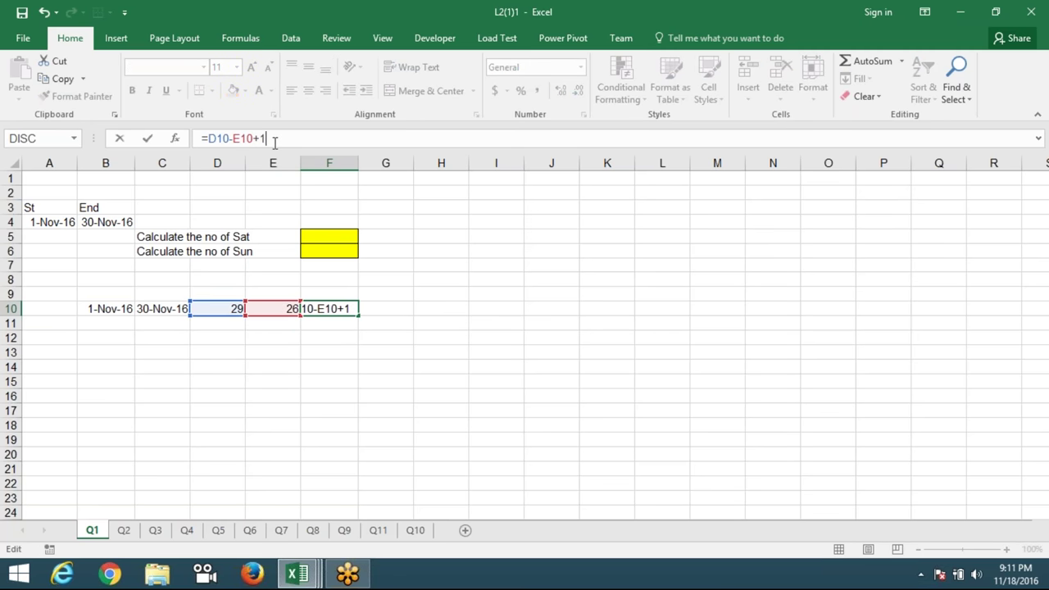
key("Return")
key("Up")
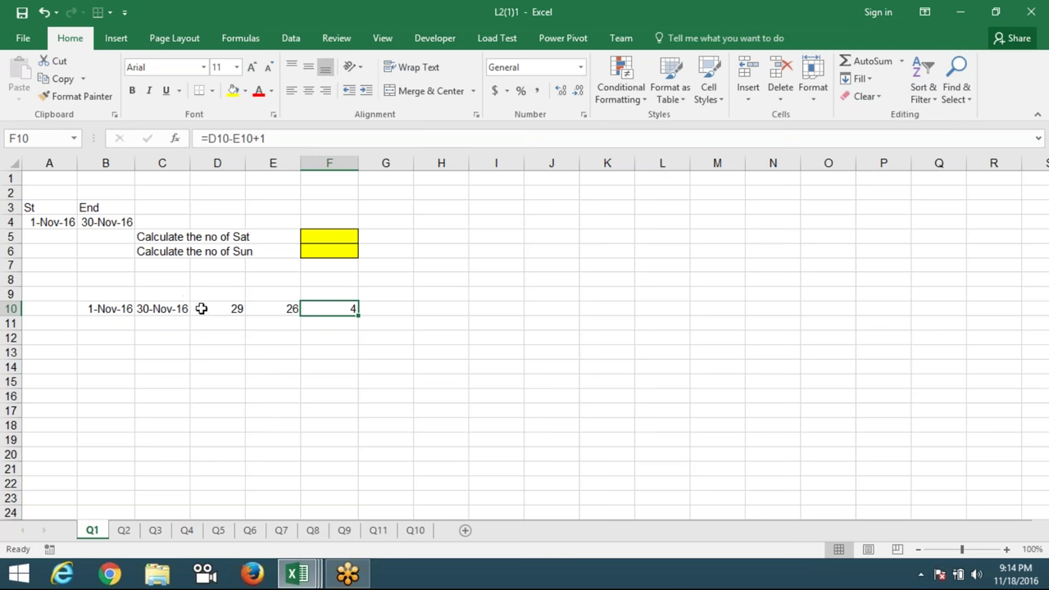
Change D10 to =C10-B10+1 so it counts 30 days
left_click(212, 308)
left_click(275, 139)
type("+1")
key("Return")
key("Up")
Remove the +1 from F10, leaving =D10-E10
key("Right")
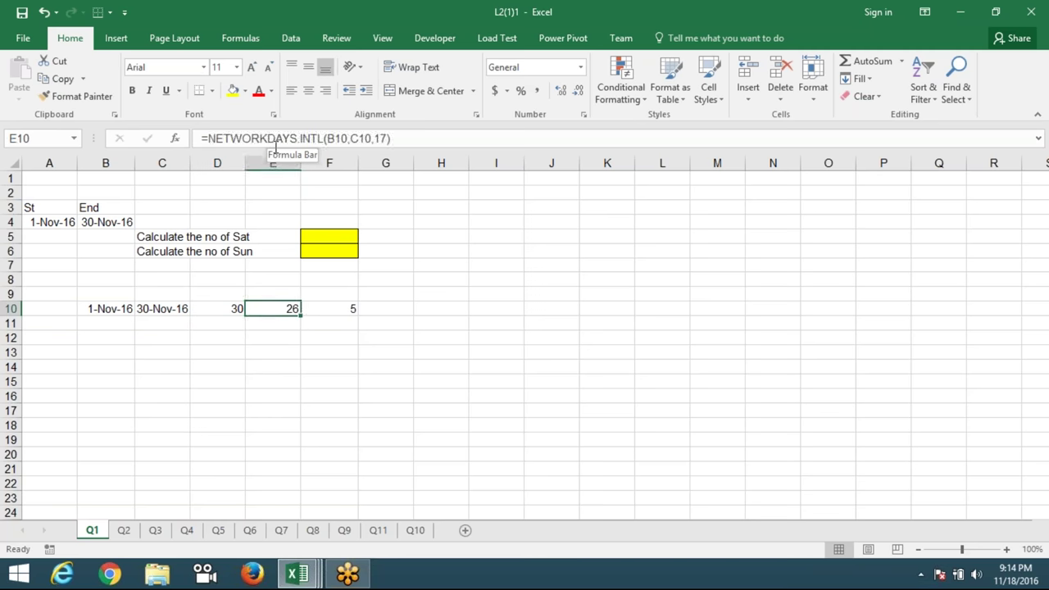
key("Right")
left_click(275, 144)
key("BackSpace")
key("BackSpace")
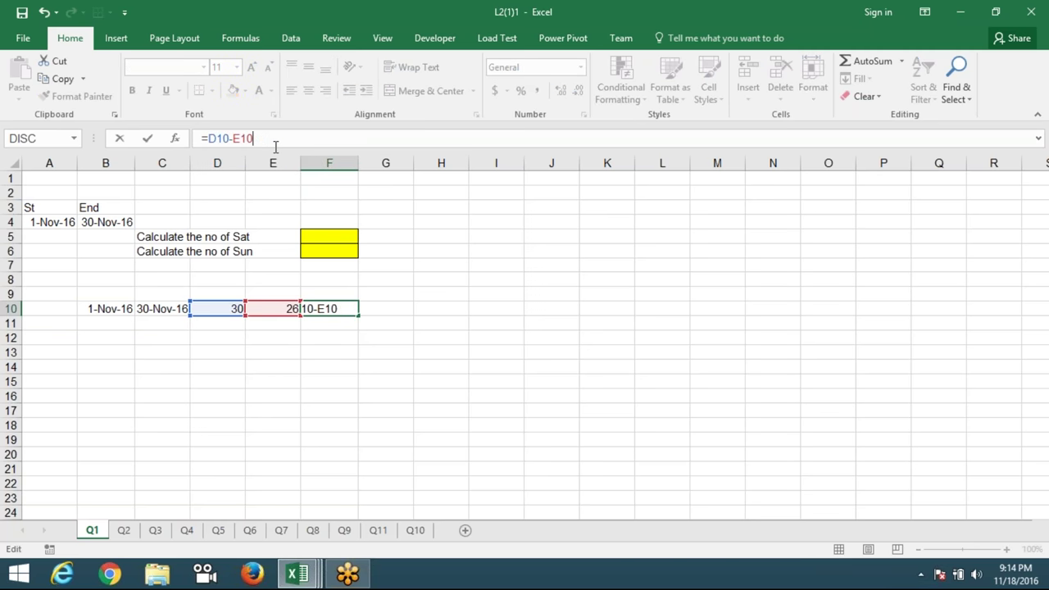
key("Return")
Step across row 10 to review the B10 through F10 formulas
key("Left")
key("Up")
key("Left")
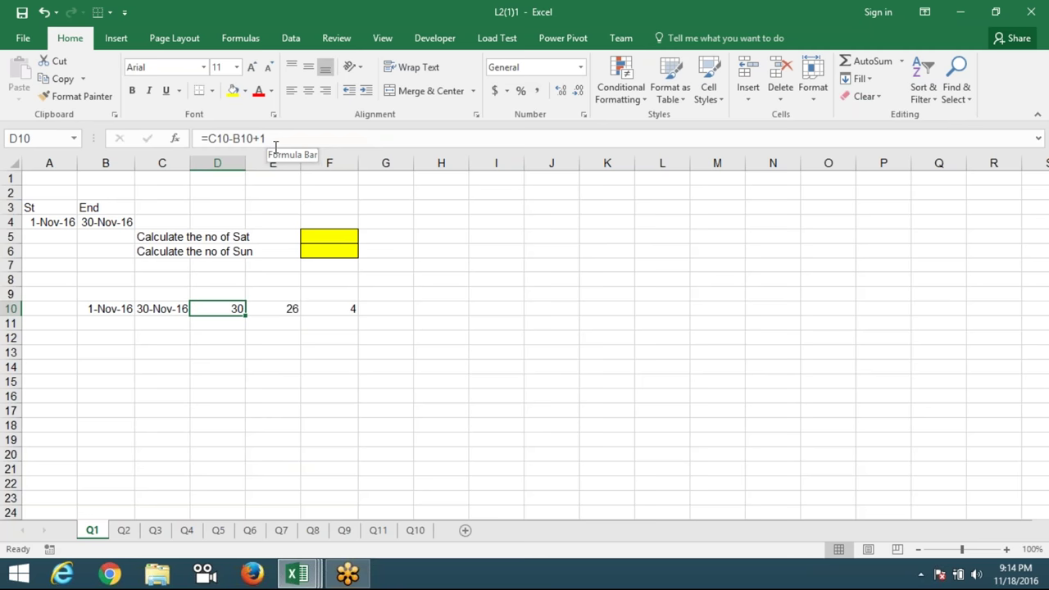
key("Left")
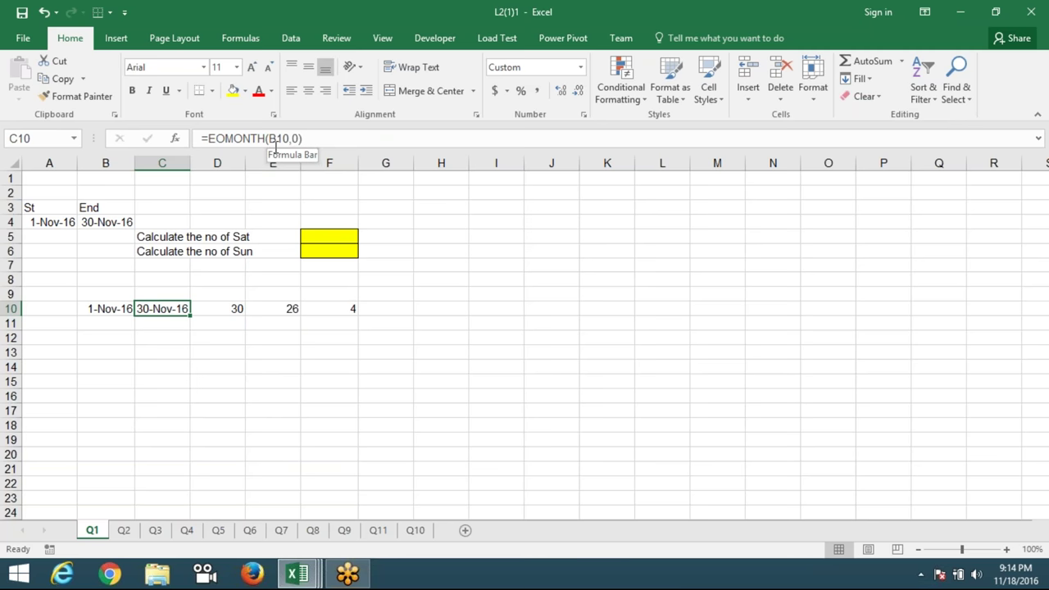
key("Right")
key("Right")
key("Right")
key("Right")
key("Left")
key("Left")
key("Left")
key("Left")
key("Left")
key("Right")
key("Right")
key("Right")
key("Right")
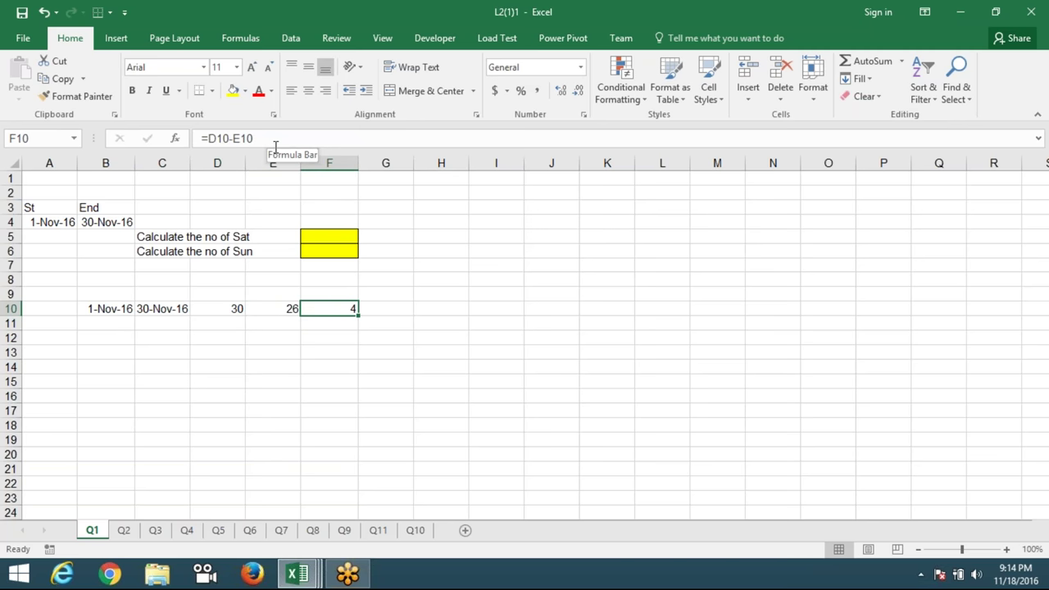
key("Left")
key("Left")
key("Left")
key("Left")
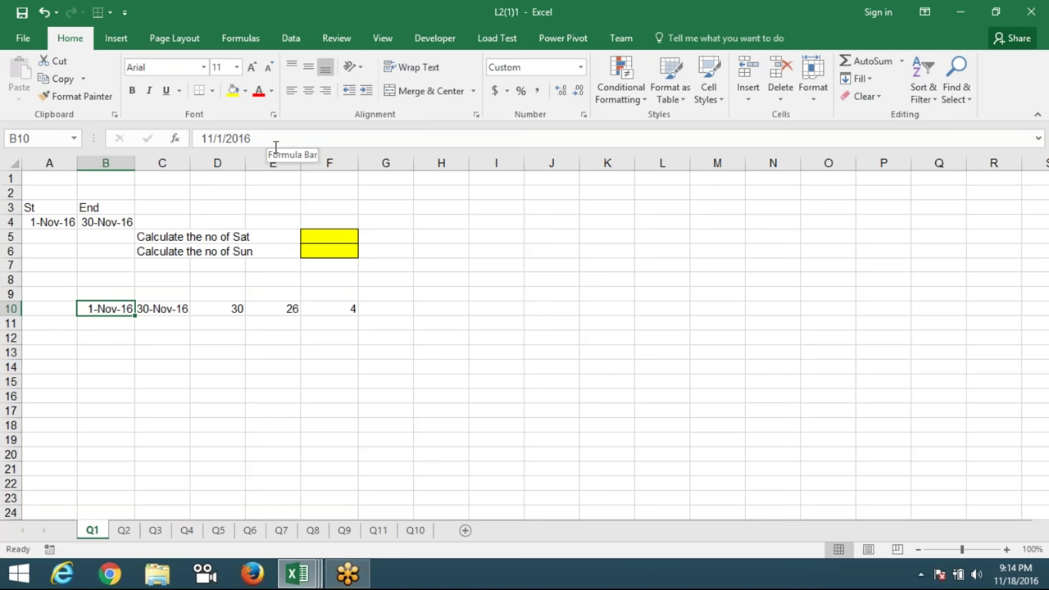
Move to E10's NETWORKDAYS.INTL formula, then bring the Excel window back
key("Right")
key("Right")
key("Right")
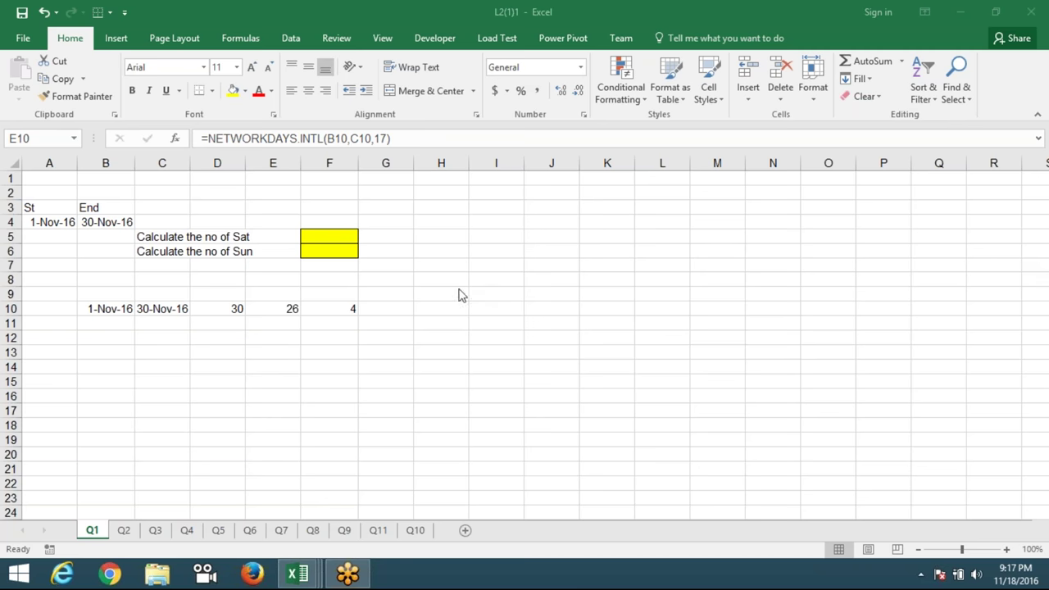
left_click(297, 573)
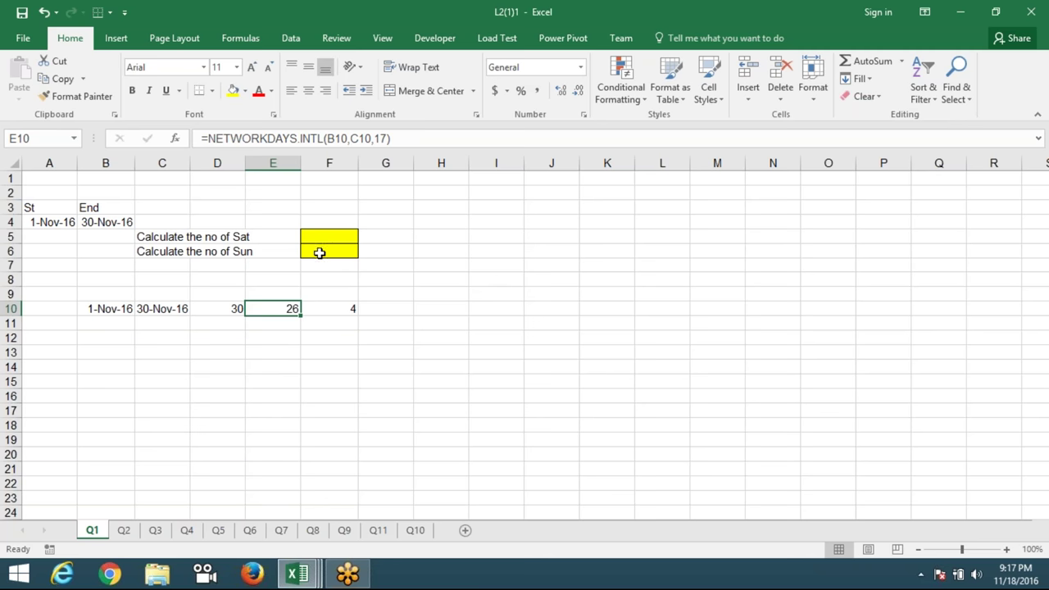
Check the F5/F6 answer cells, then AutoFit column D at the D/E header boundary
left_click(321, 250)
left_click(329, 239)
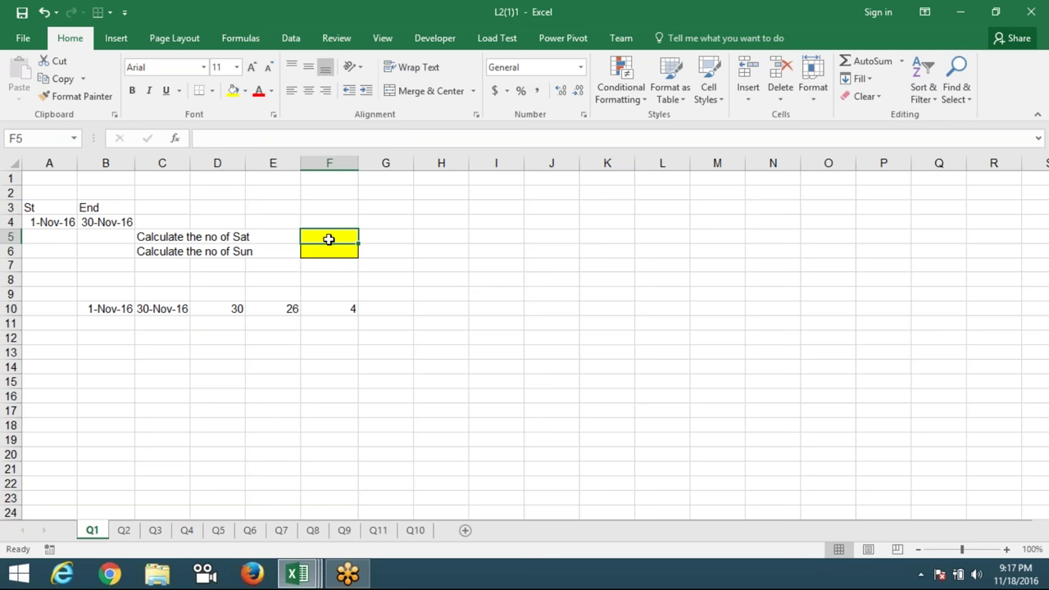
key("Left")
key("Left")
key("Left")
key("Left")
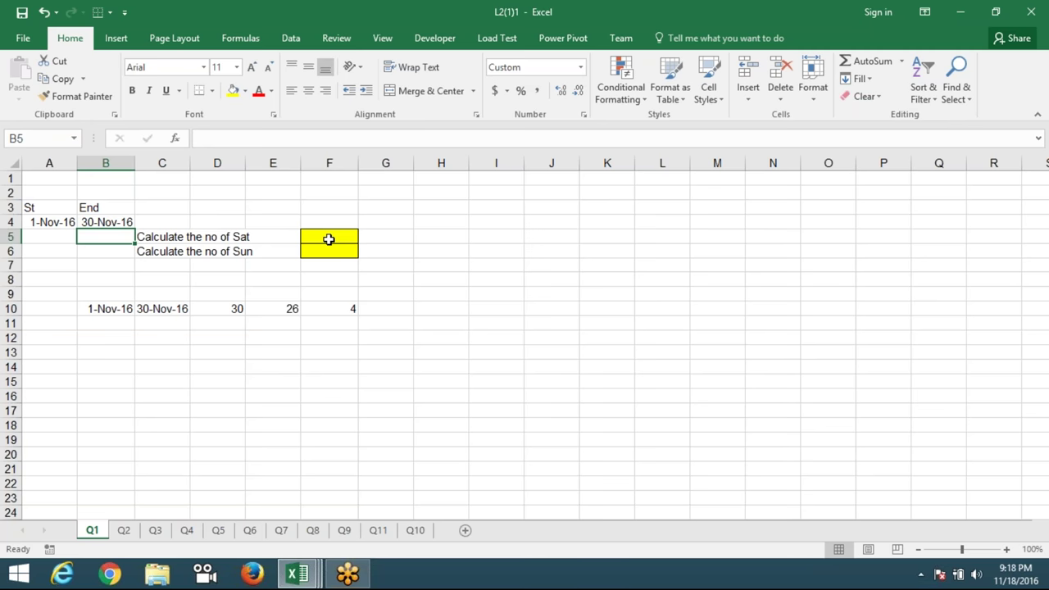
left_click(184, 263)
left_click(227, 278)
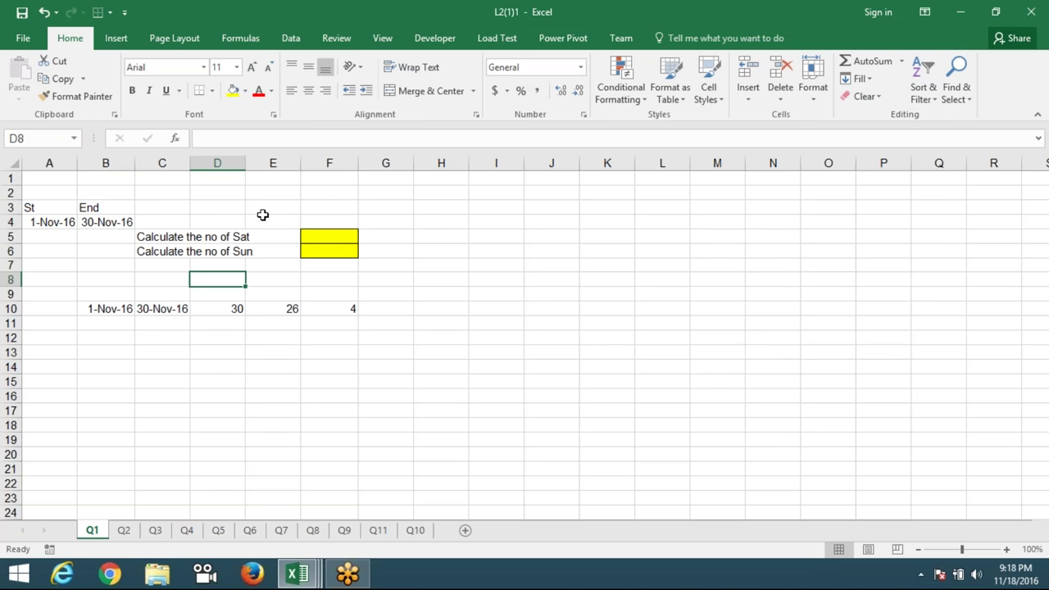
left_click(248, 174)
double_click(246, 164)
left_click(244, 236)
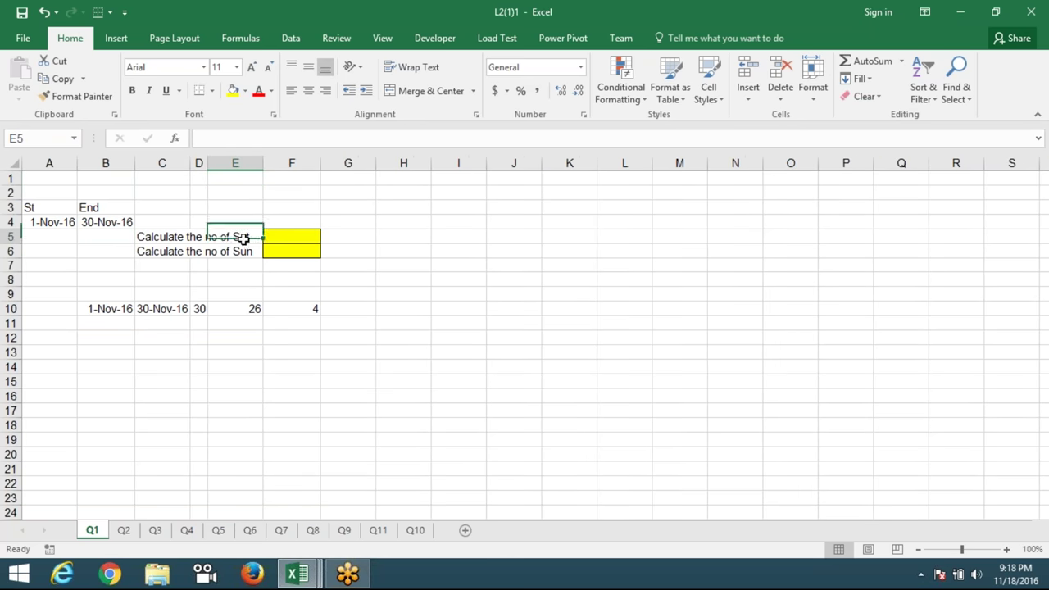
left_click(145, 237)
left_click(149, 249)
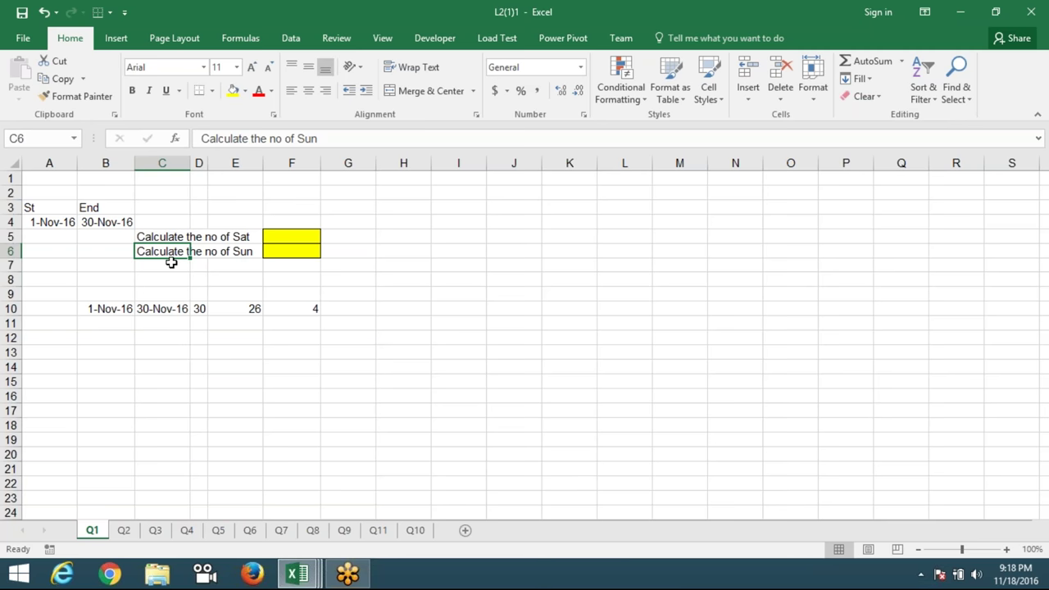
left_click_drag(59, 225, 99, 224)
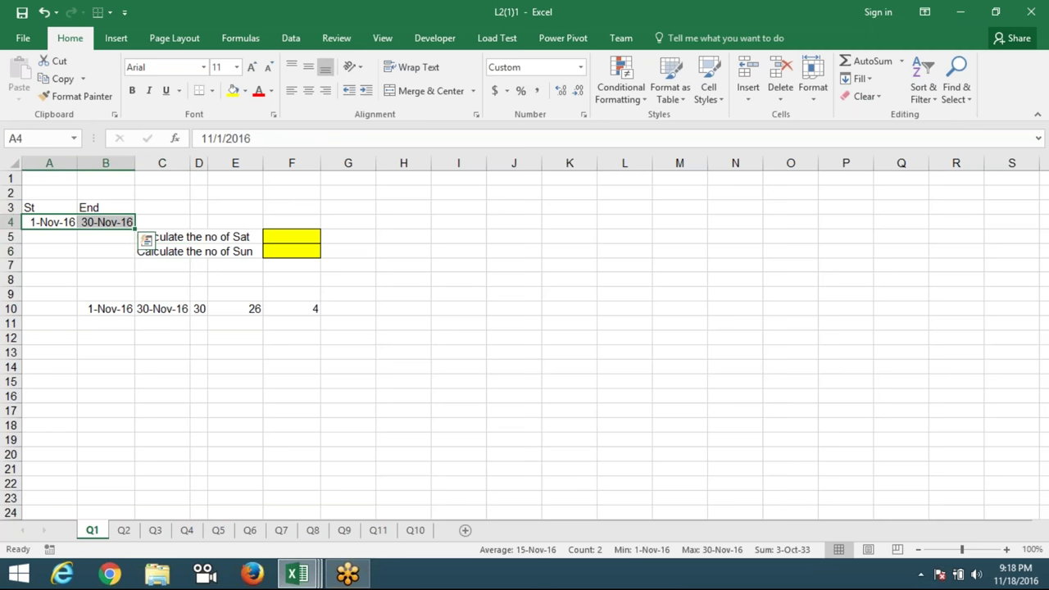
left_click(146, 236)
left_click(170, 251)
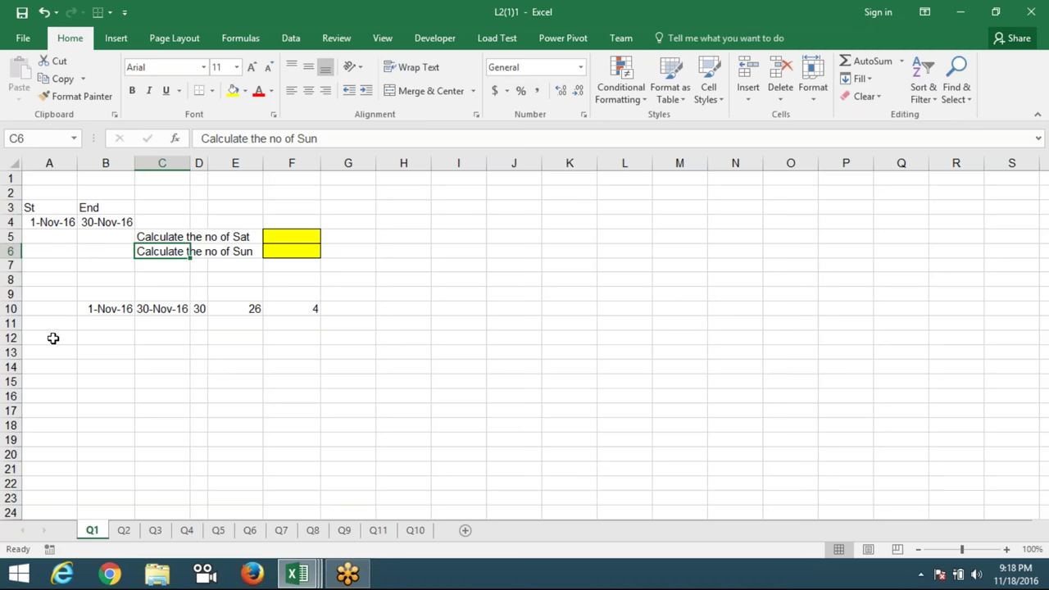
left_click(52, 337)
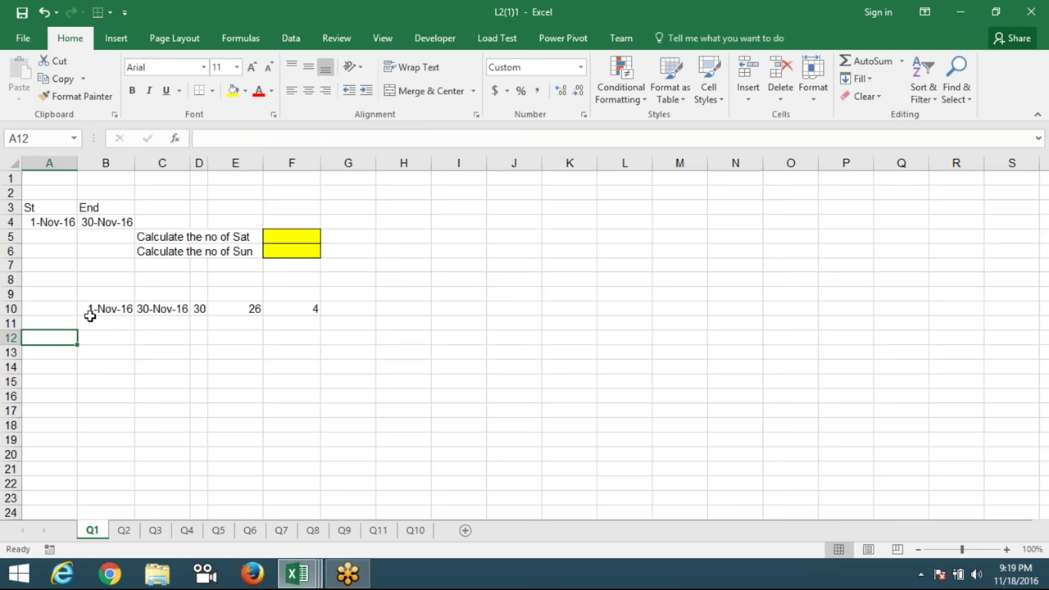
Enter =A4 in A11 and =A11+1 in A12
key("Up")
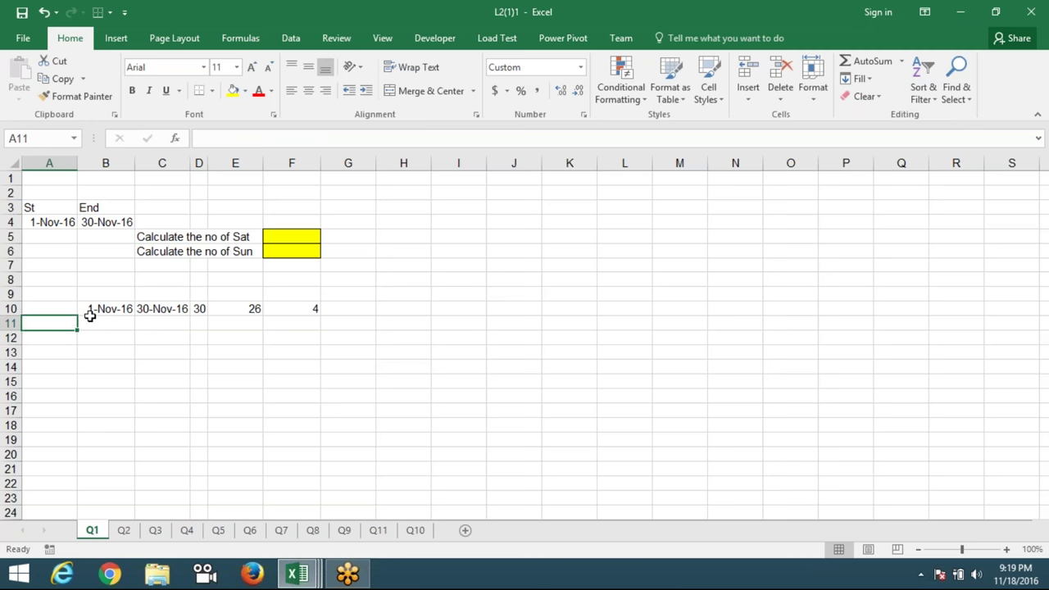
key("Right")
key("Right")
type("=")
key("Up")
key("Up")
key("Up")
key("Up")
key("Up")
key("Up")
key("Return")
type("+")
key("Up")
type("+1")
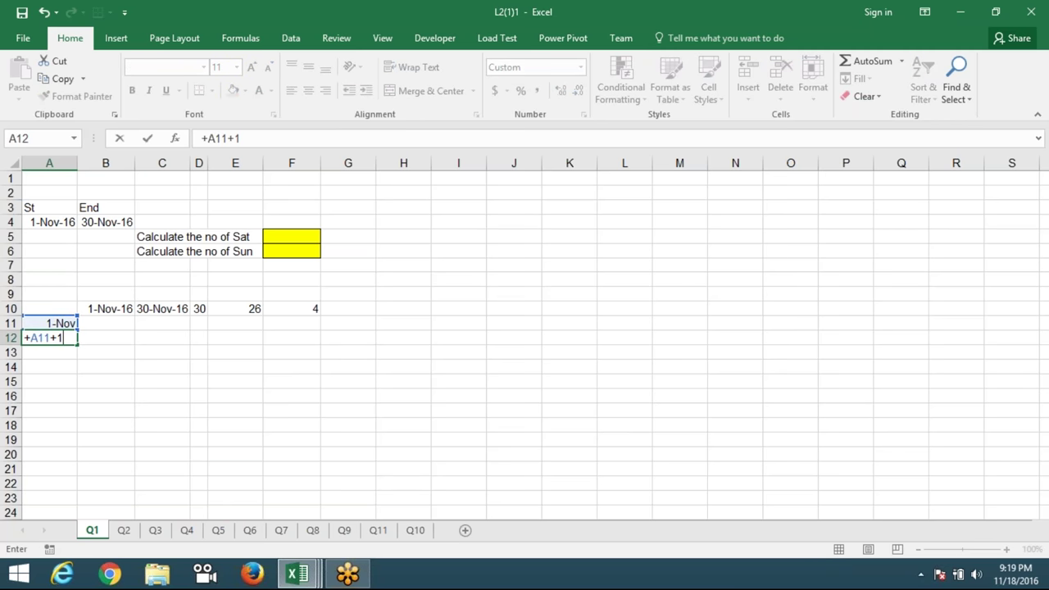
key("Return")
Fill A12's next-day formula down to A40 and move to B11
left_click(63, 337)
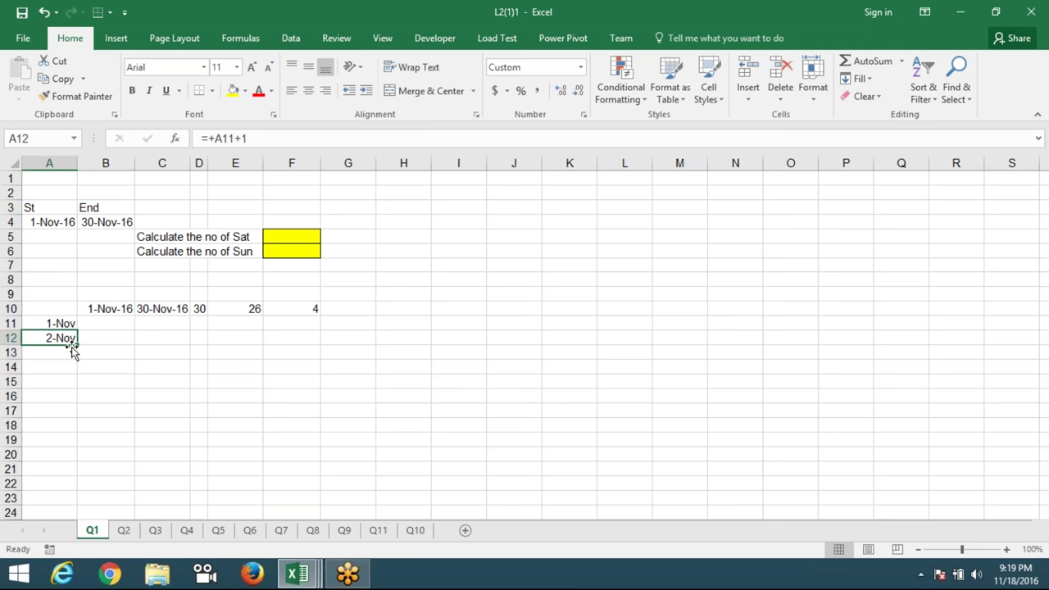
mouse_move(78, 345)
left_mouse_down()
mouse_move(85, 587)
mouse_move(66, 577)
left_mouse_up()
key("ctrl+Up")
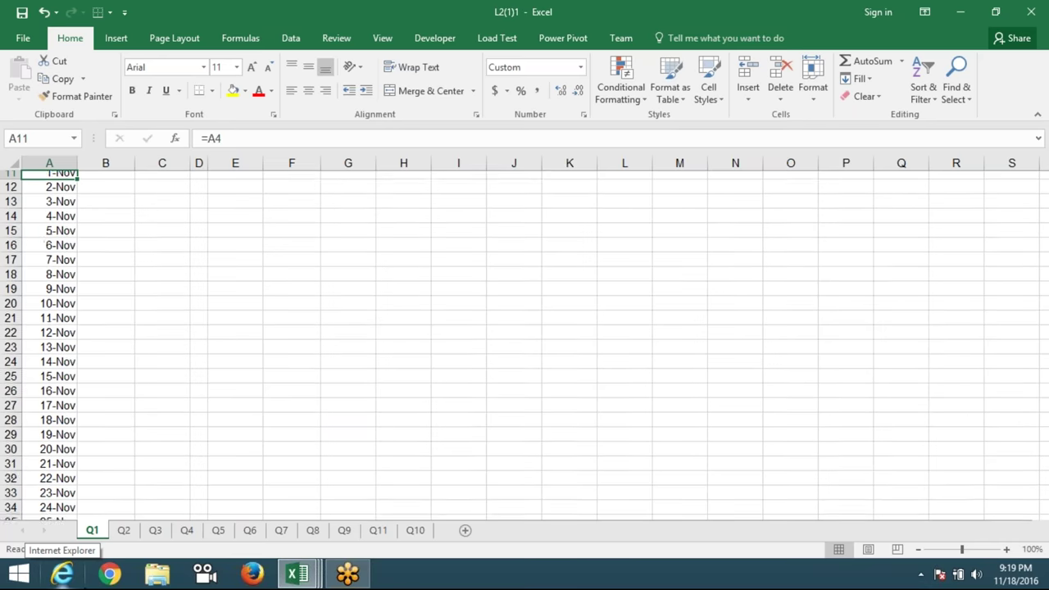
key("ctrl+shift+Down")
key("ctrl+bracketleft")
key("Up")
key("Down")
key("ctrl+Down")
key("Right")
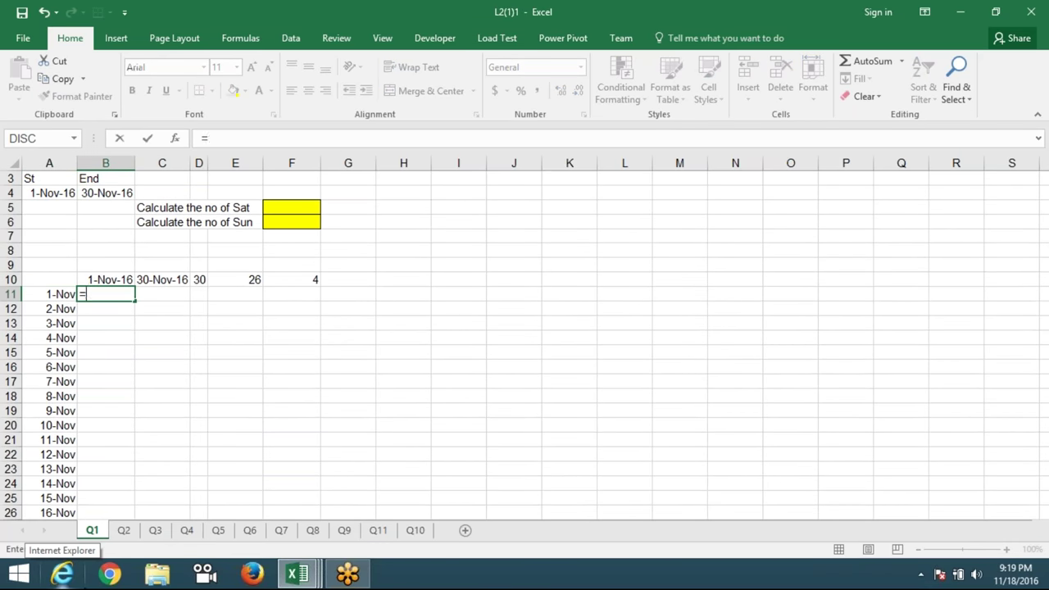
Enter =TEXT(A11,"DDD") in B11 to show the weekday name
type("=tex")
key("Tab")
key("Left")
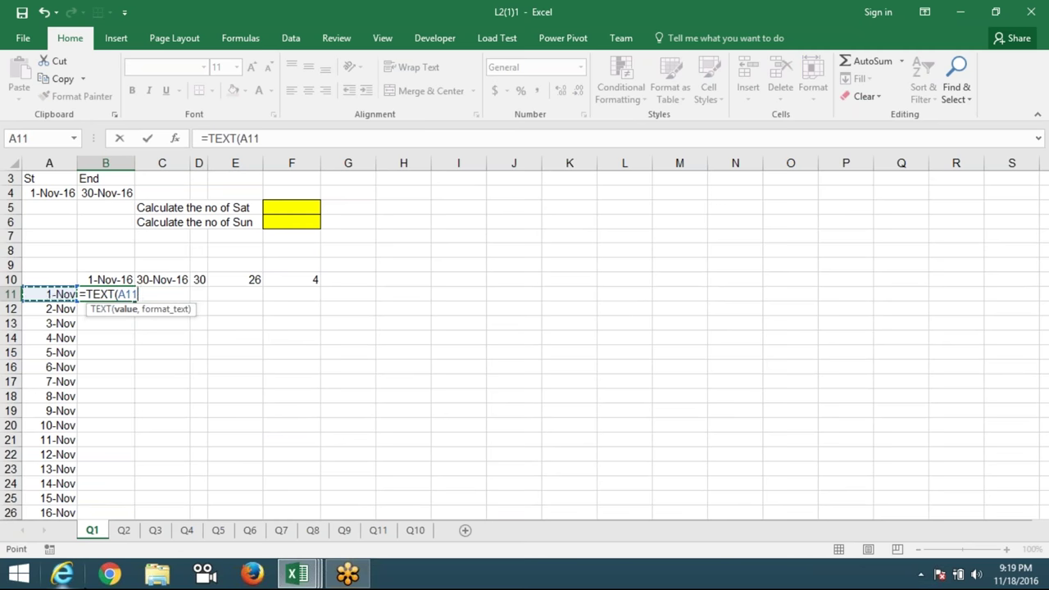
type(",")
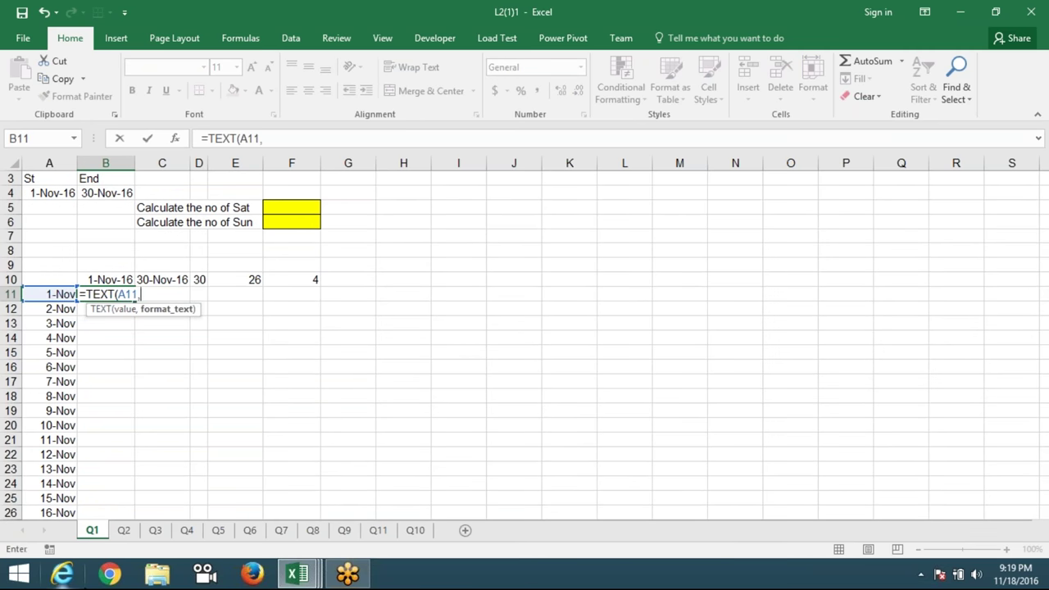
type("DDD\"")
key("Return")
Fill the weekday formula down the date list and spot-check the results
left_click(123, 294)
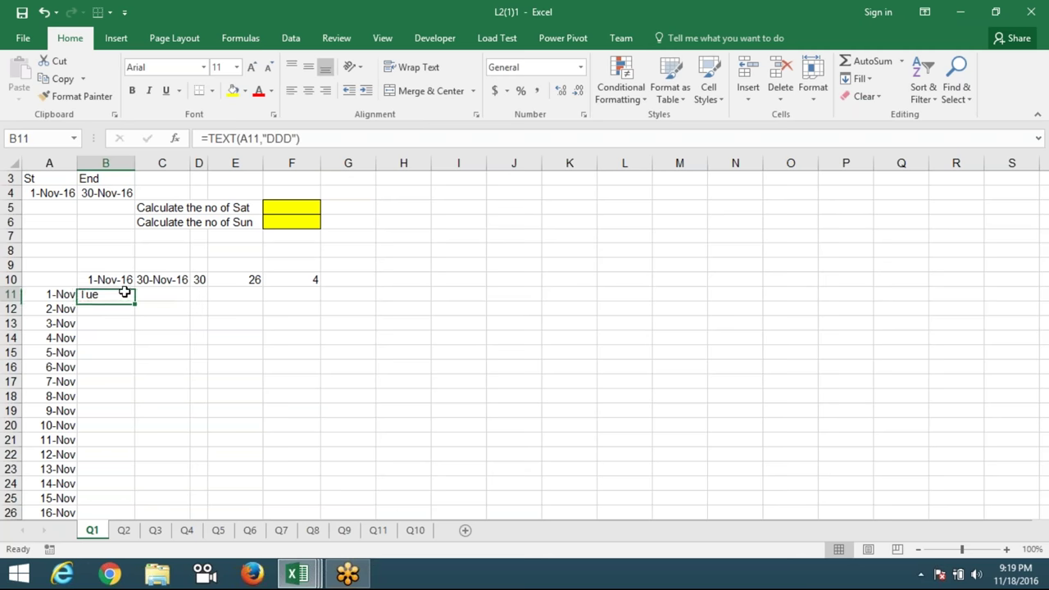
left_click_drag(133, 300, 134, 340)
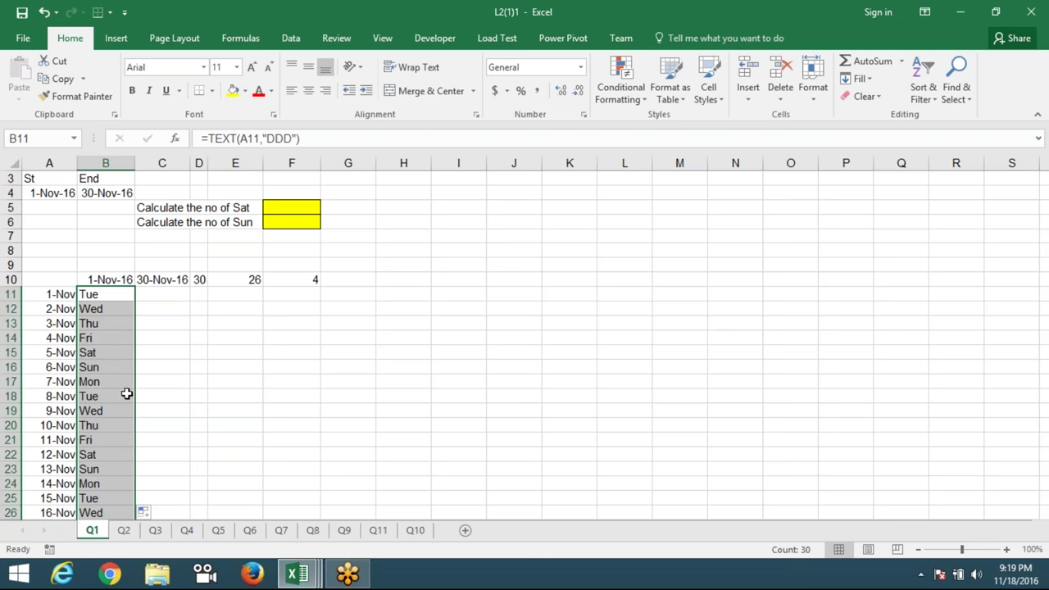
scroll(129, 393, "down", 3)
scroll(129, 455, "up", 4)
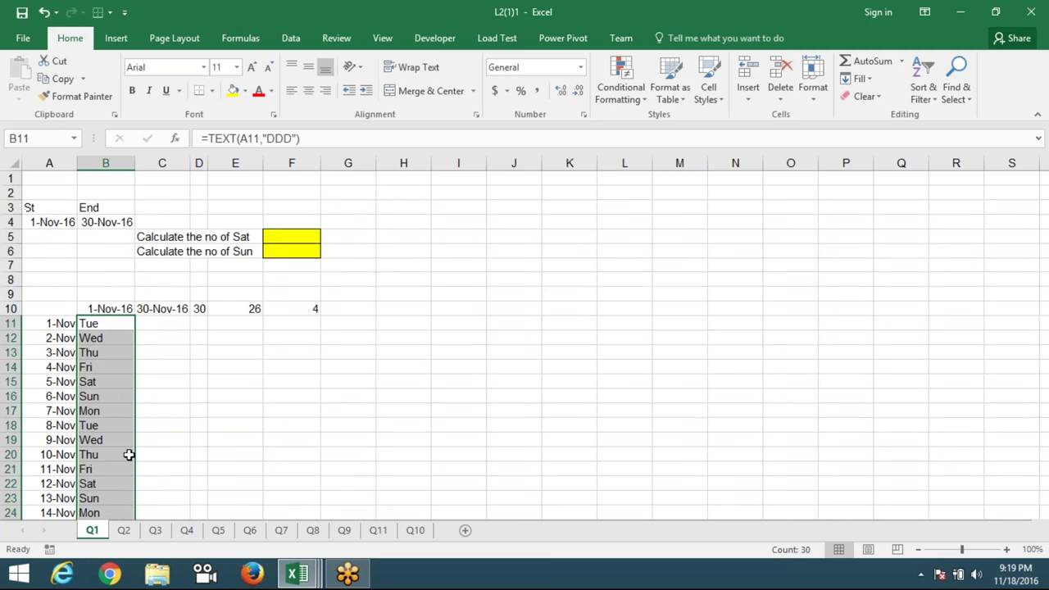
key("Left")
left_click(104, 325)
left_click(88, 336)
left_click(97, 396)
left_click(70, 326)
left_click(99, 323)
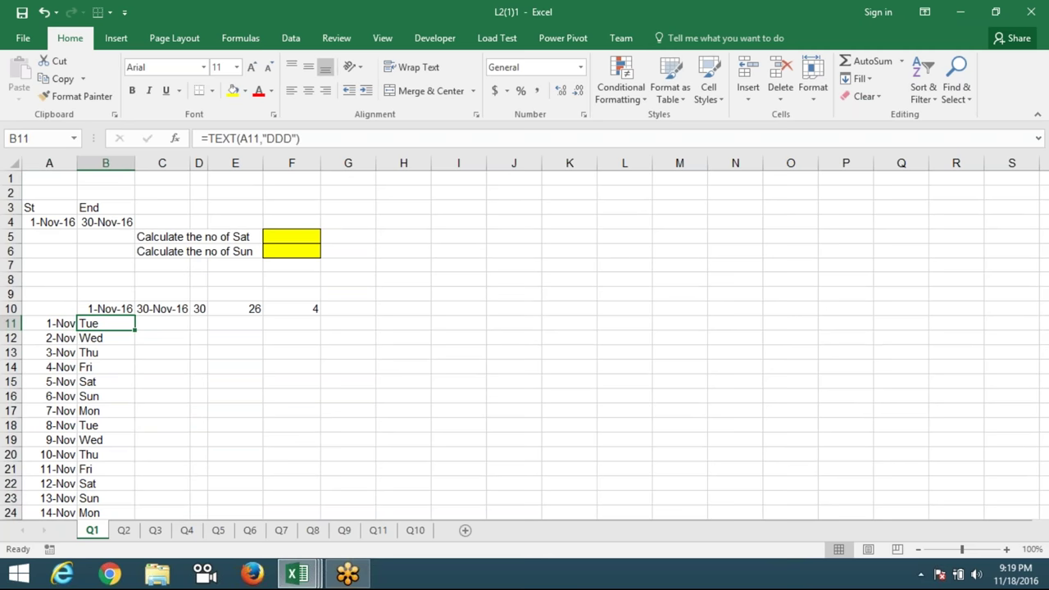
left_click(162, 323)
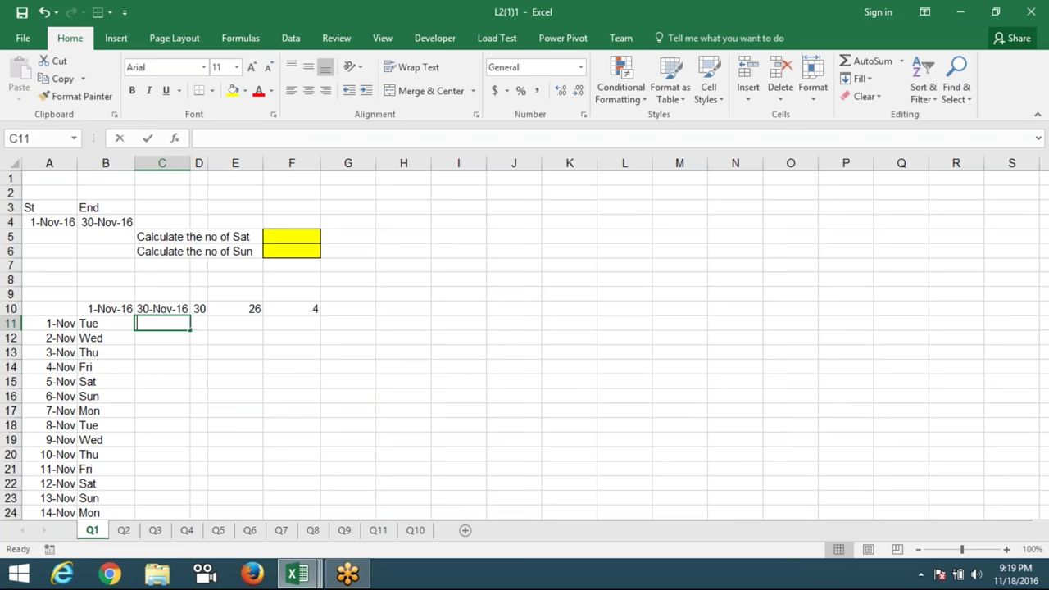
Enter =IF(B11="sat",1,0) in C11 to flag Saturdays with 1
type("=IF(")
key("Left")
key("Left")
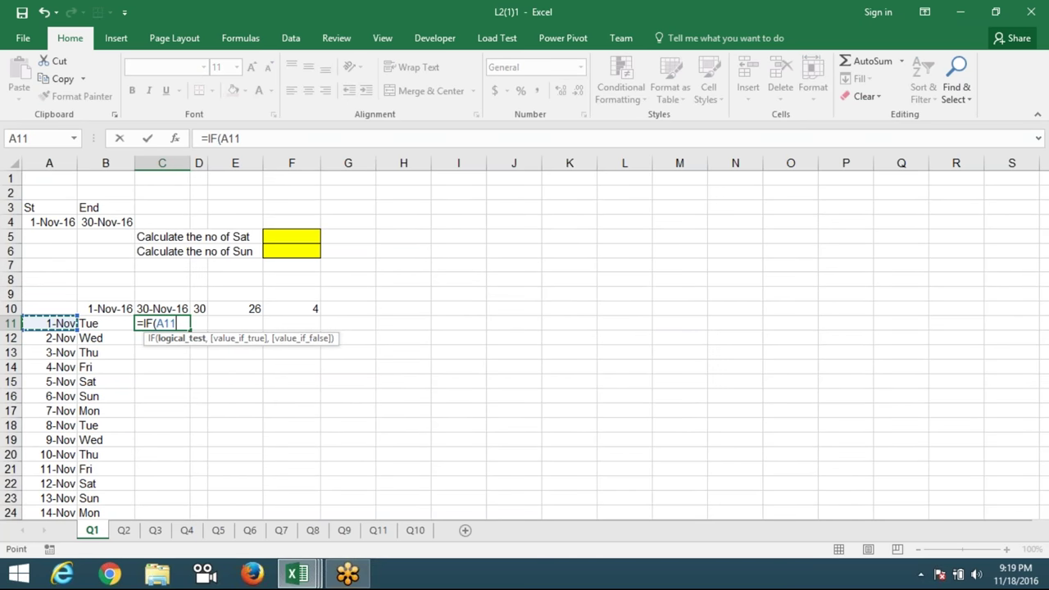
key("Right")
type("=")
key("BackSpace")
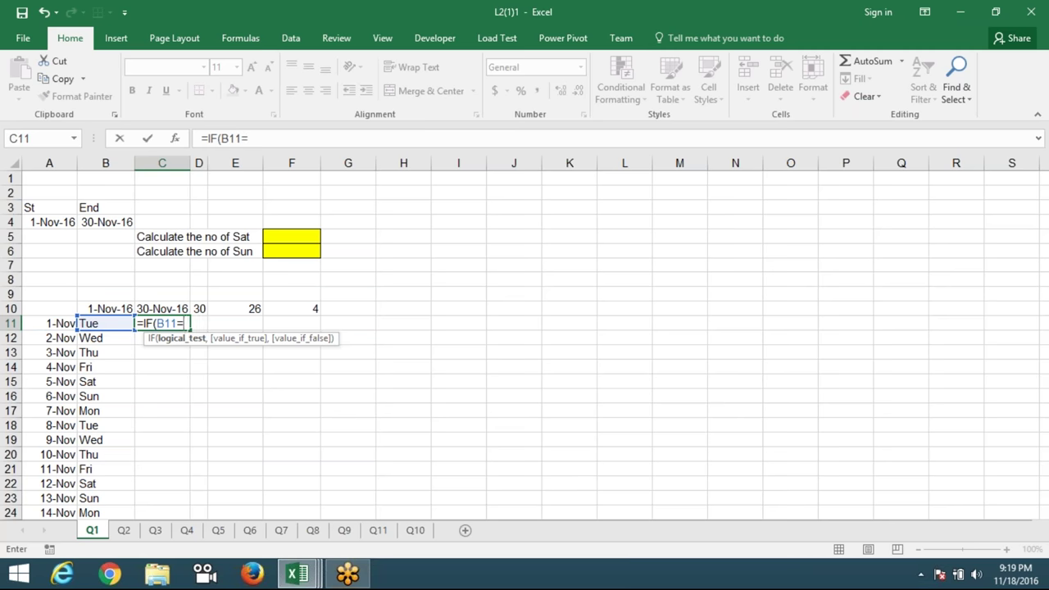
type("sat\"")
type(",")
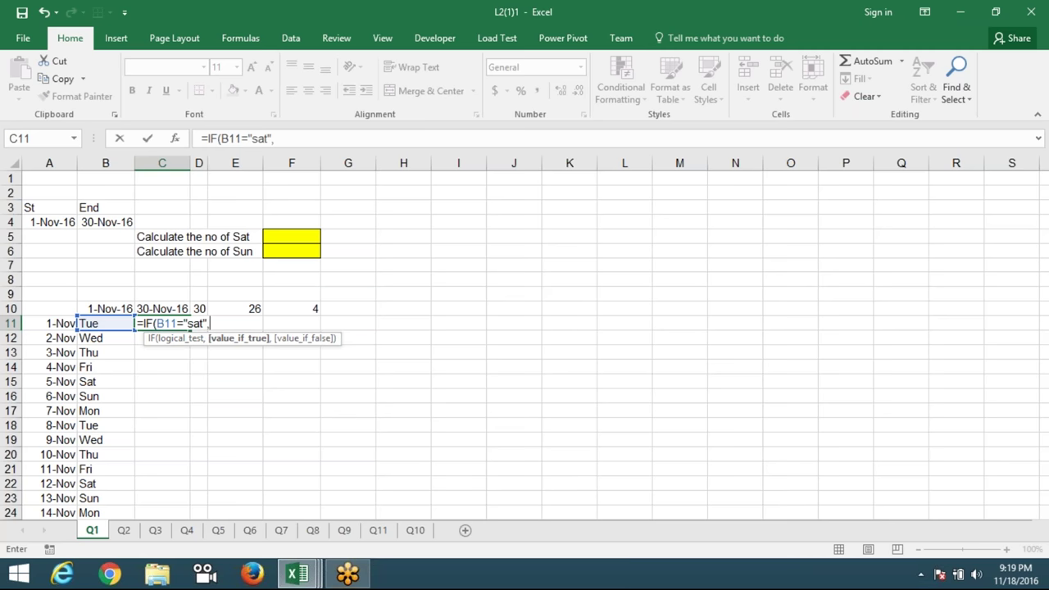
type("1,0")
key("Return")
Fill the flag formula down to C40 and spot-check the 1s on 5-Nov and 19-Nov
left_click(164, 325)
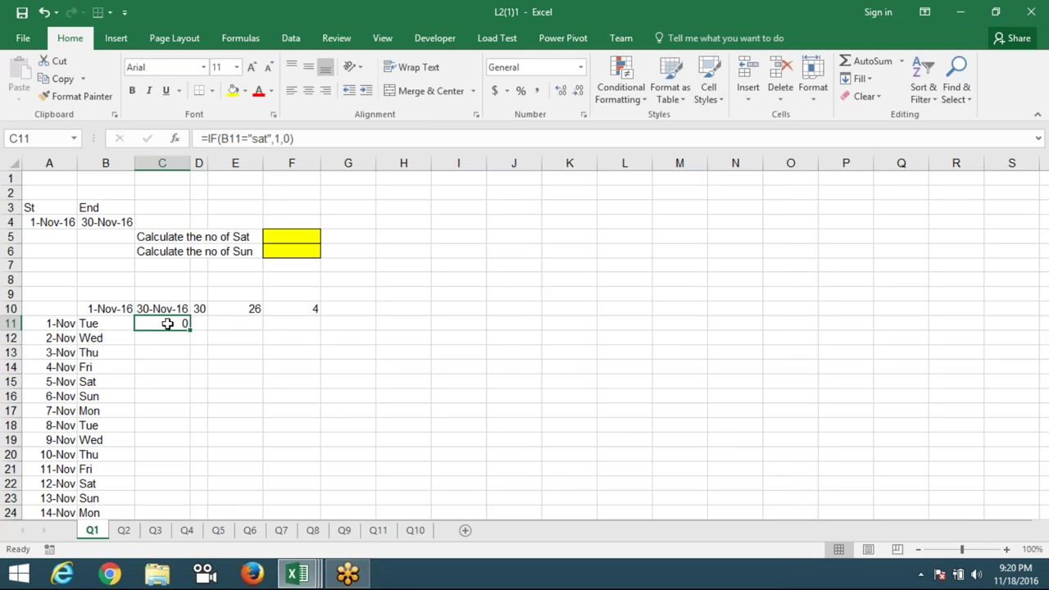
double_click(167, 324)
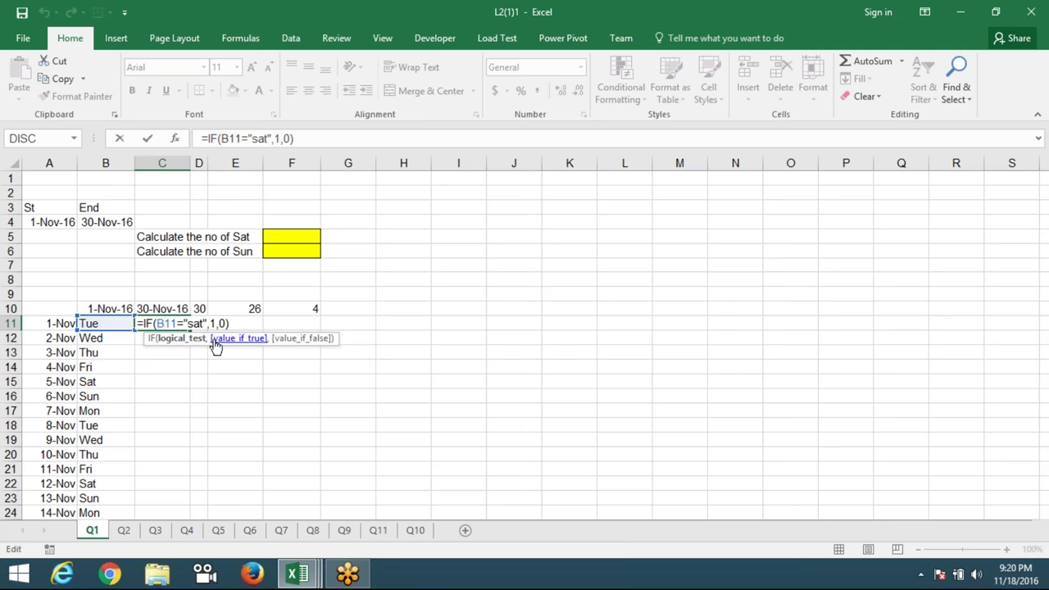
key("Escape")
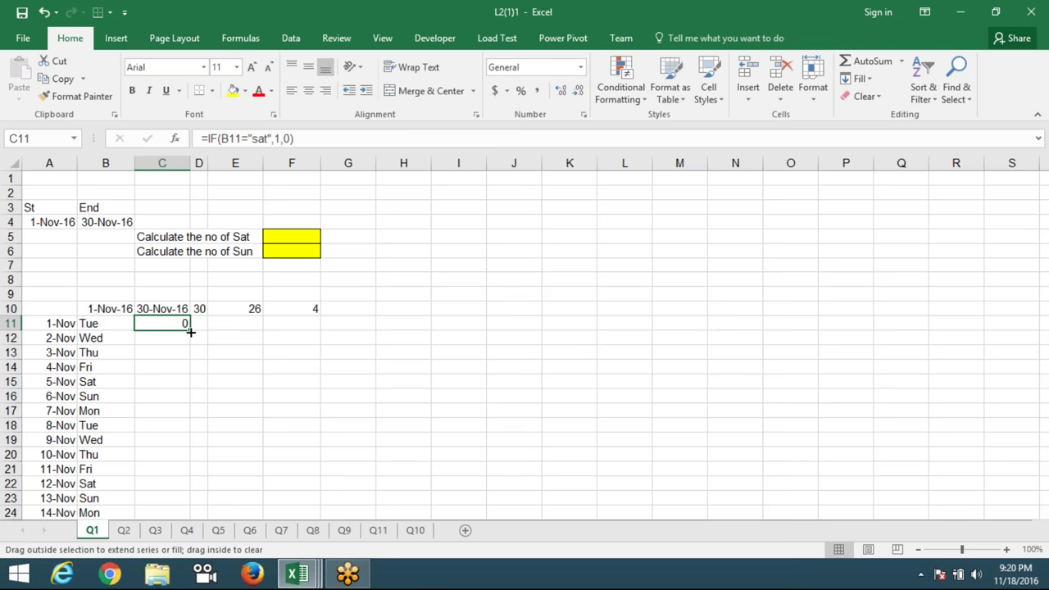
double_click(190, 331)
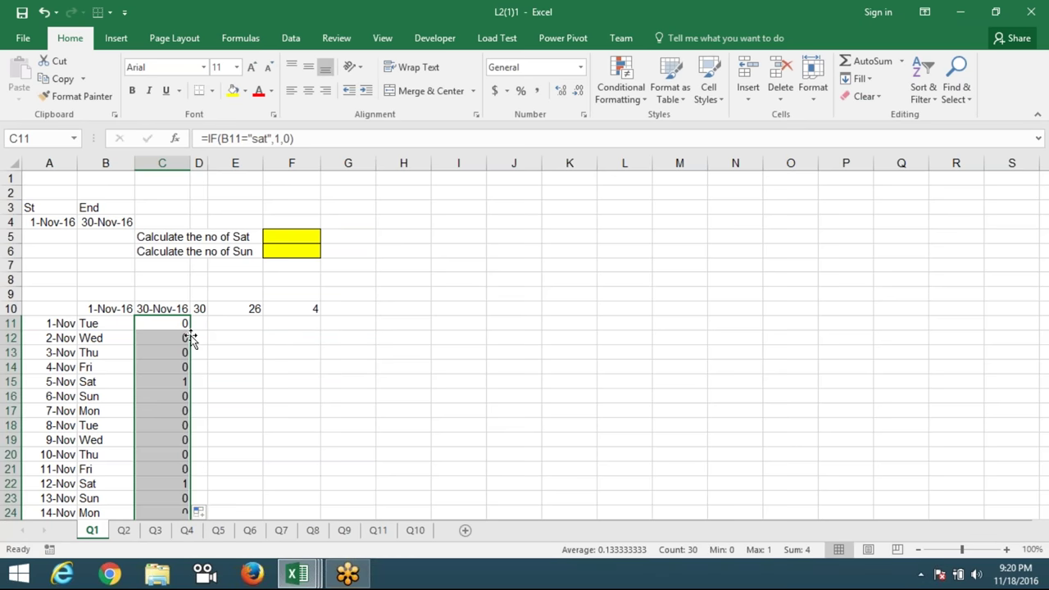
left_click(169, 382)
scroll(171, 393, "down", 4)
left_click(173, 406)
scroll(174, 403, "up", 4)
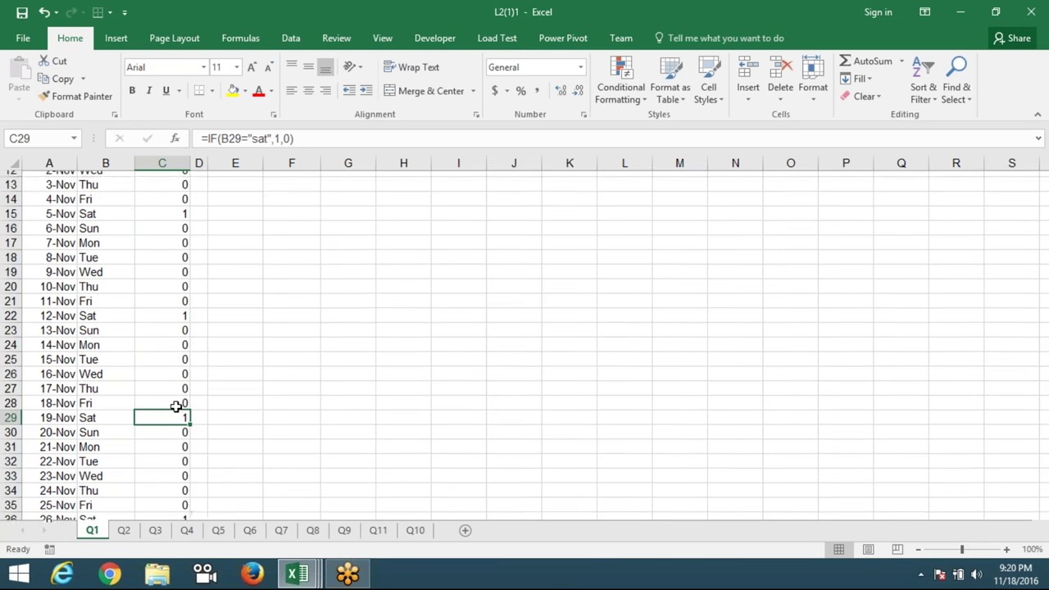
left_click(225, 325)
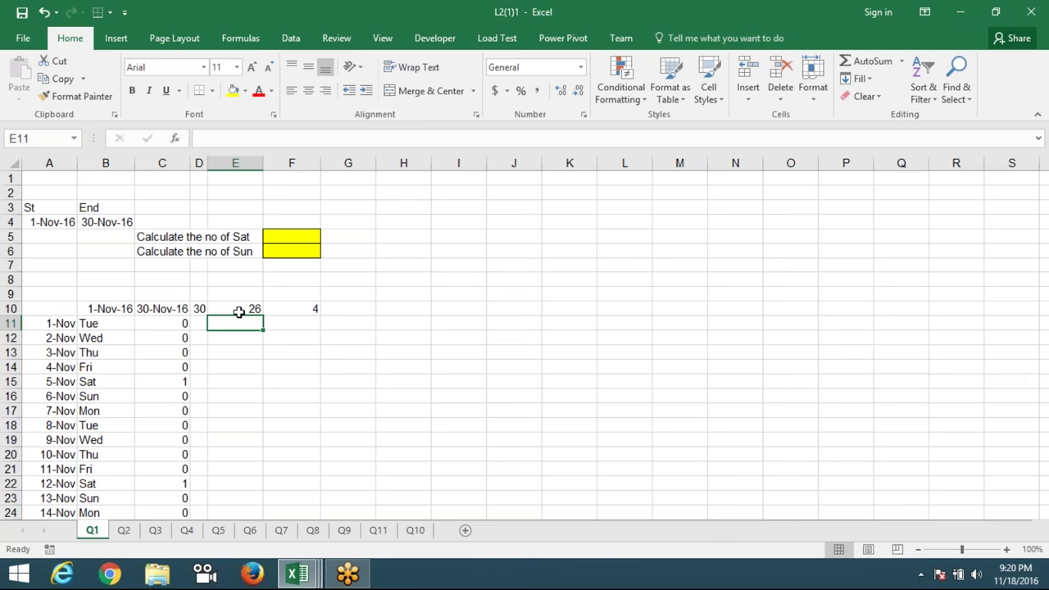
Total the flags in E11 with =SUM(C11:C40), returning 4, matching E10's count
type("=")
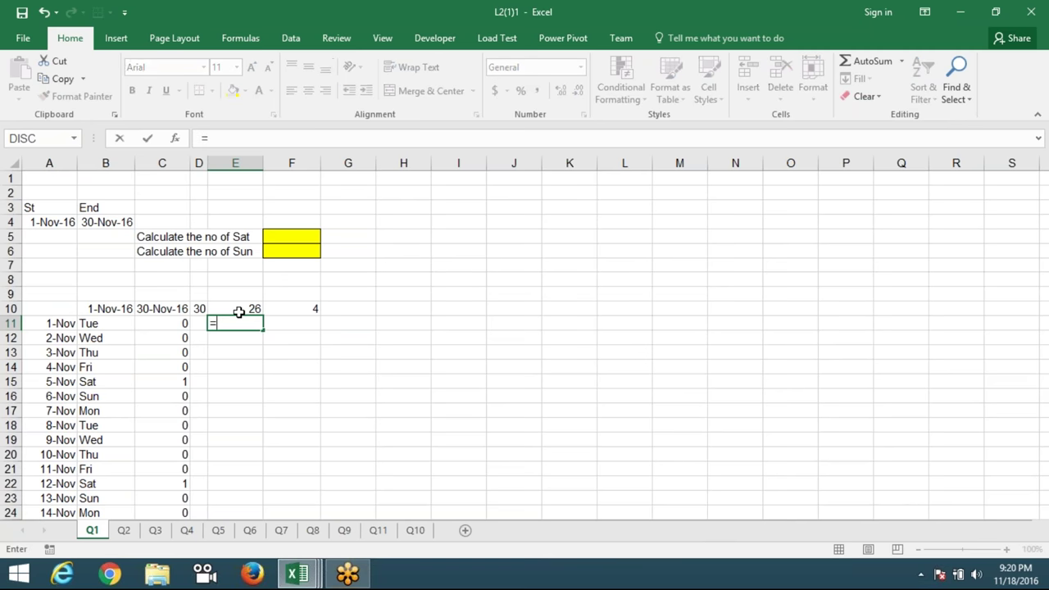
type("sum")
key("Tab")
key("Left")
key("Left")
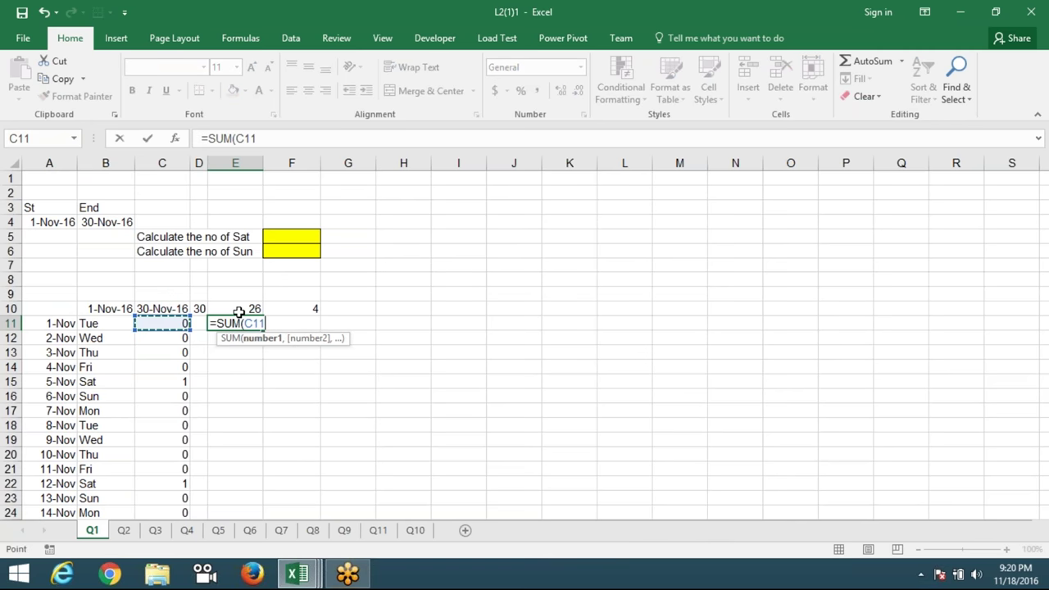
key("ctrl+shift+Down")
key("ctrl+Return")
key("Up")
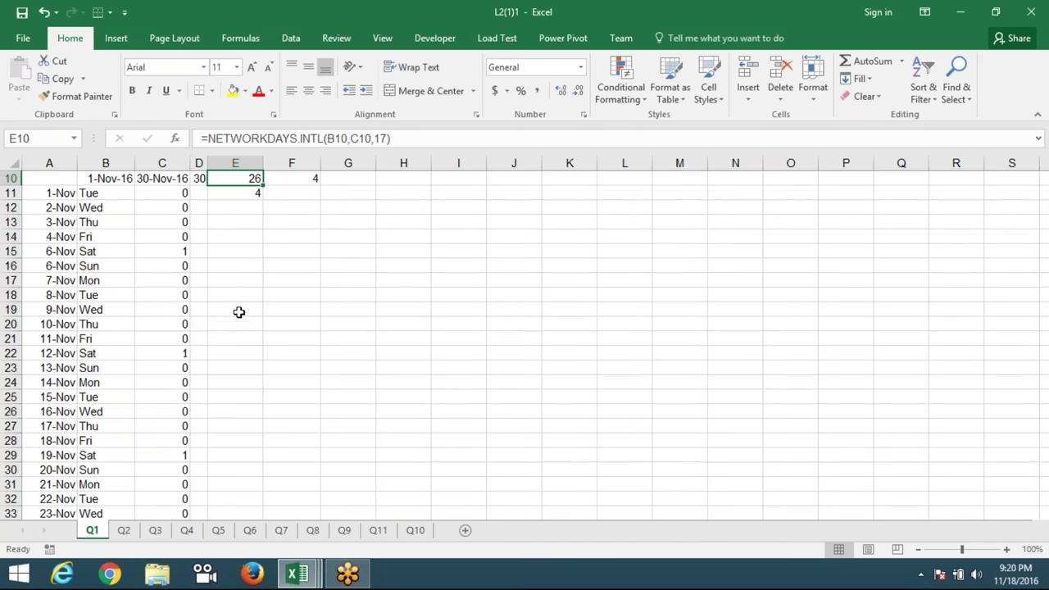
key("Up")
key("Up")
key("Up")
key("Down")
key("Down")
key("Down")
key("Down")
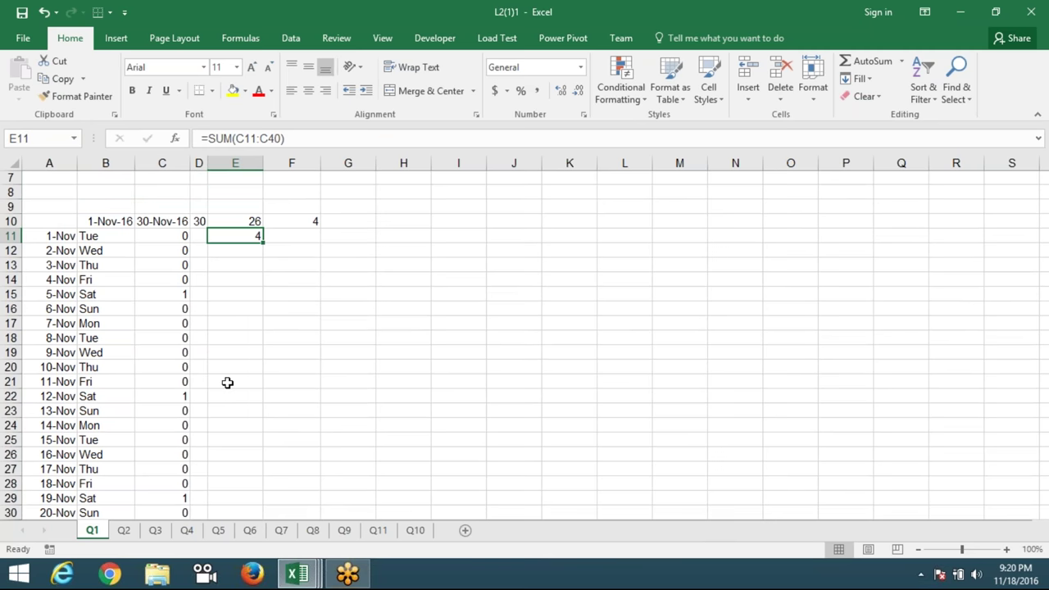
Select the helper cells A11:E19
scroll(228, 382, "up", 2)
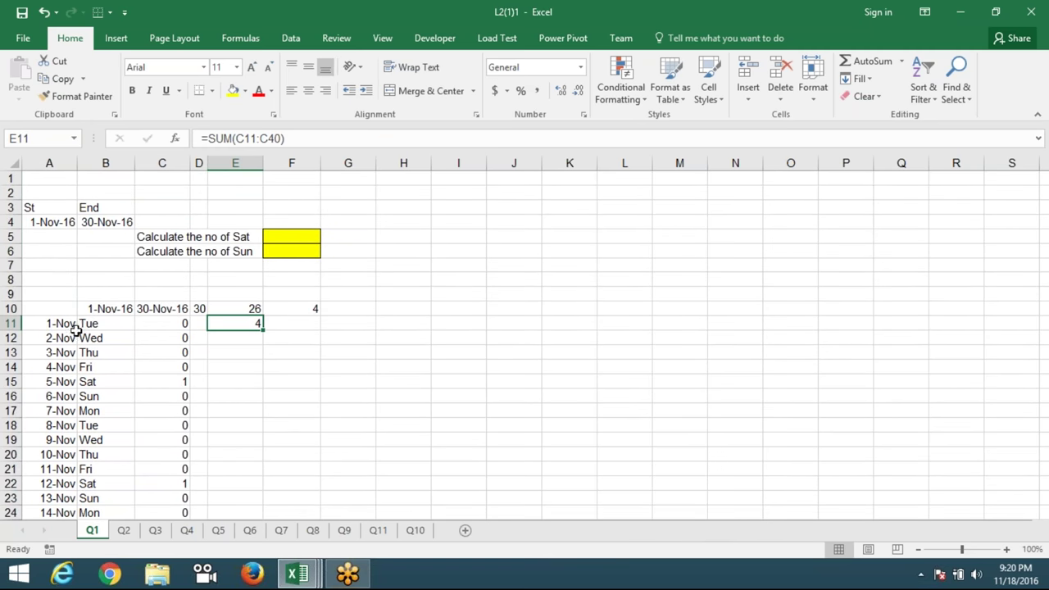
left_click_drag(70, 328, 231, 435)
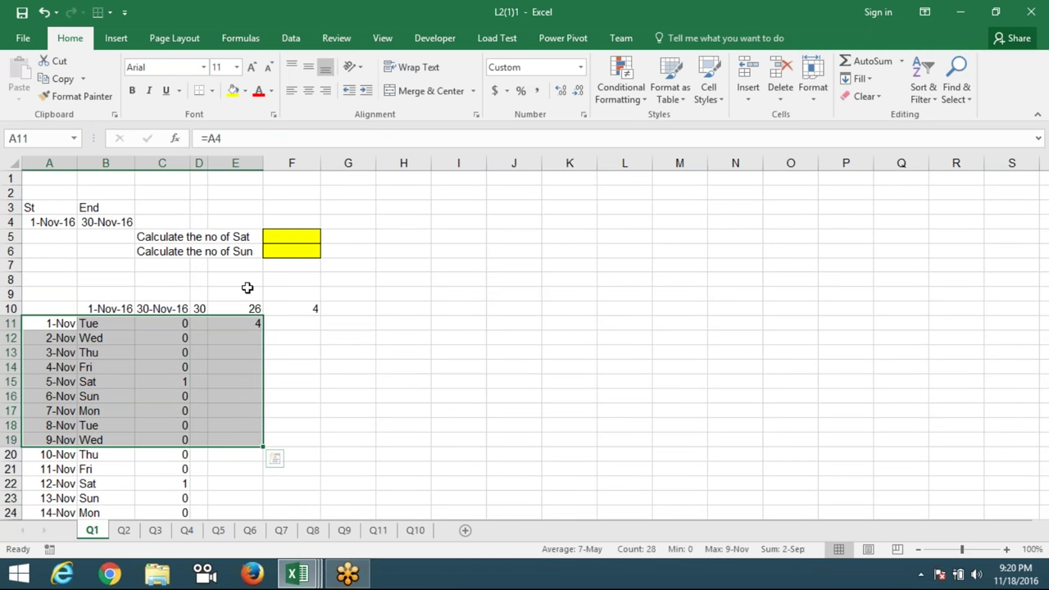
left_click(276, 238)
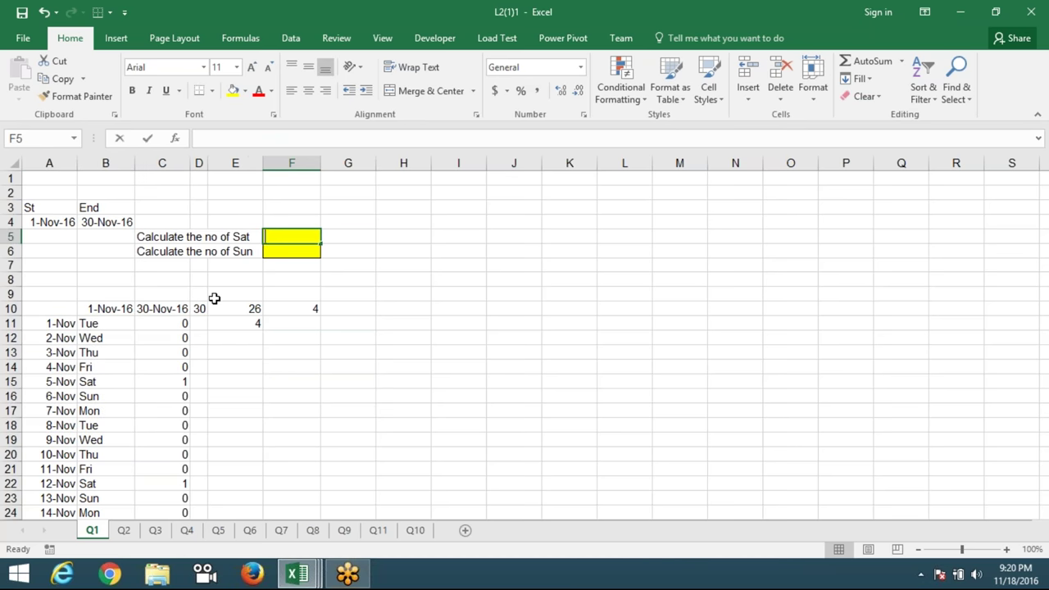
Enter =SUM(IF(TEXT(A4+ROW(1:30),"DDD")="Sat",1,0)) in F5 as an array formula
type("=sum")
key("Tab")
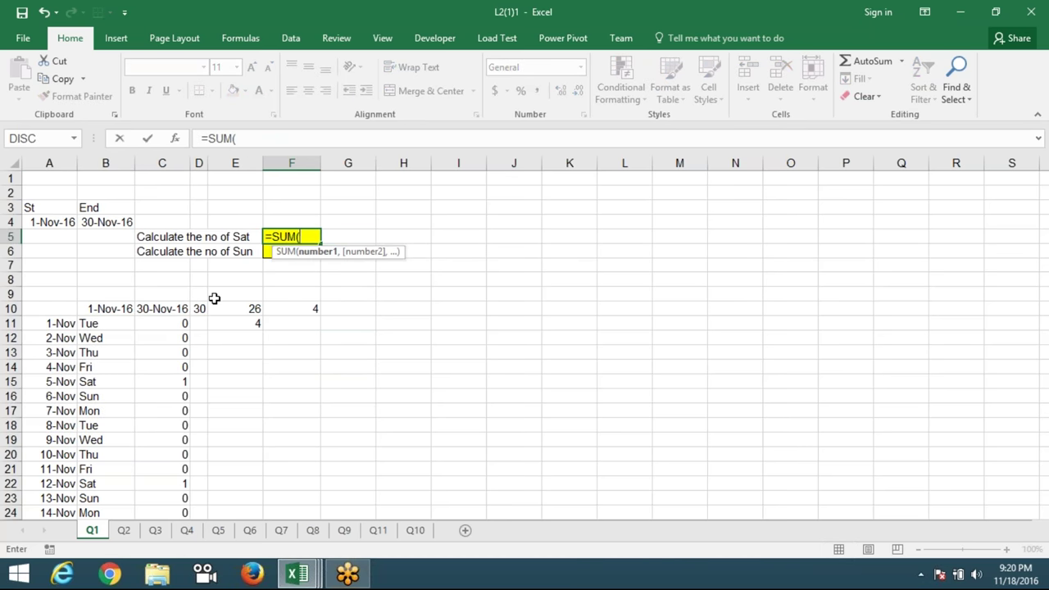
type("i")
key("Tab")
type("te")
key("Tab")
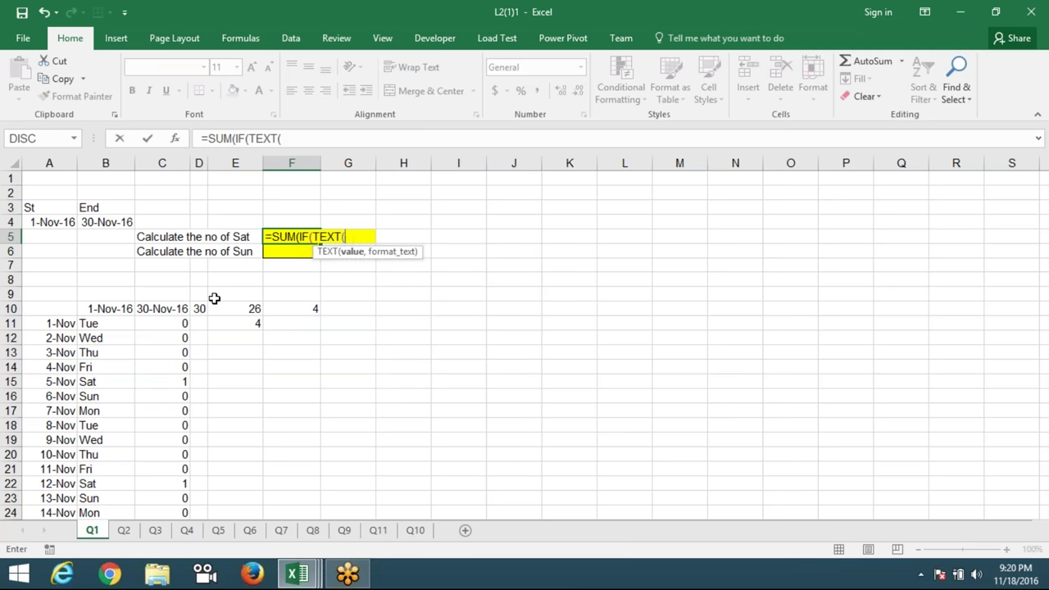
left_click(62, 222)
type("+ro")
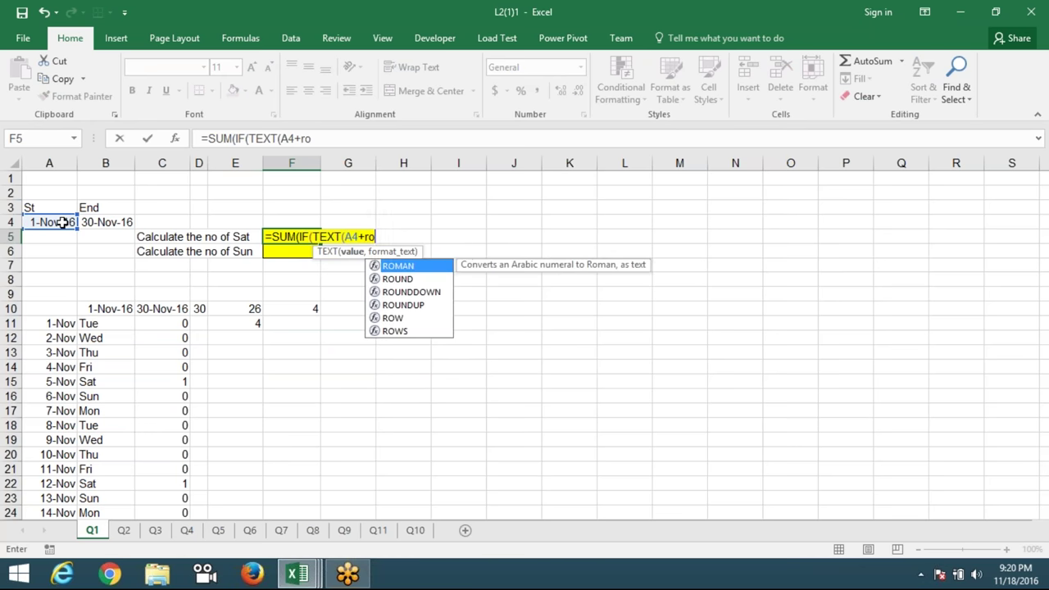
type("w")
key("Tab")
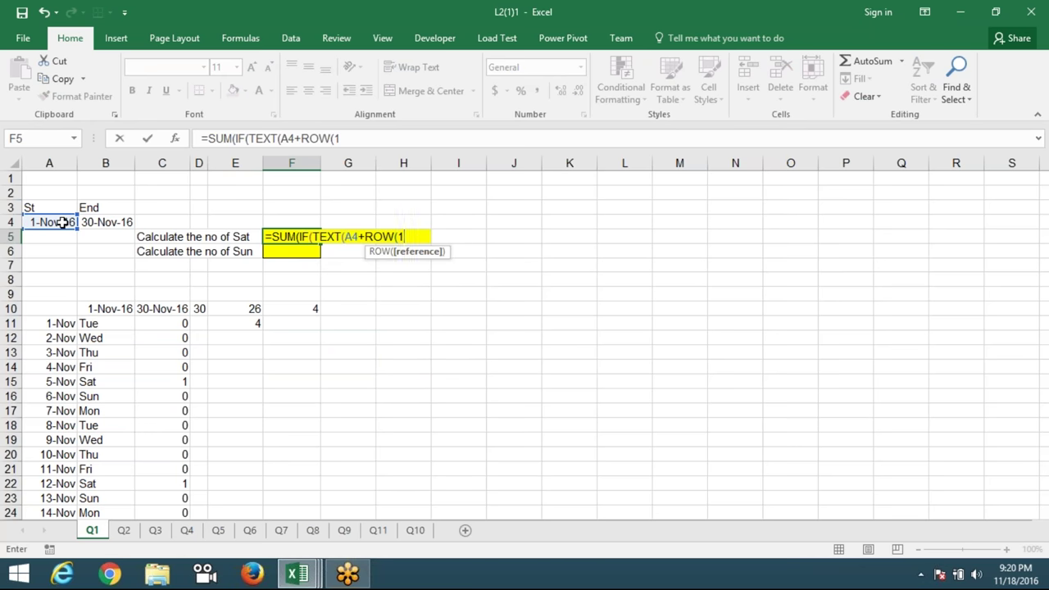
type(":30")
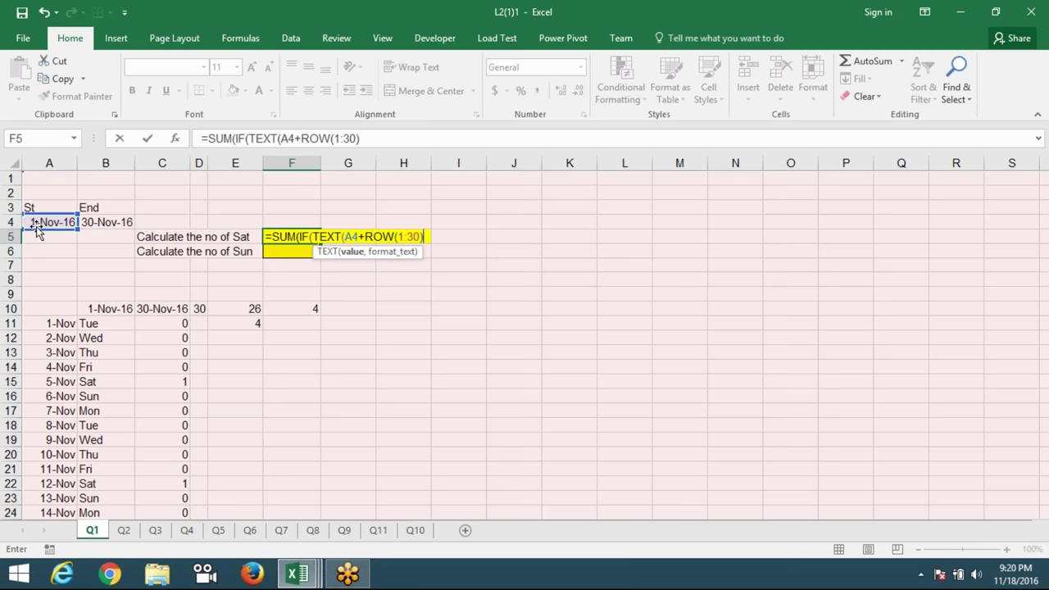
type(",")
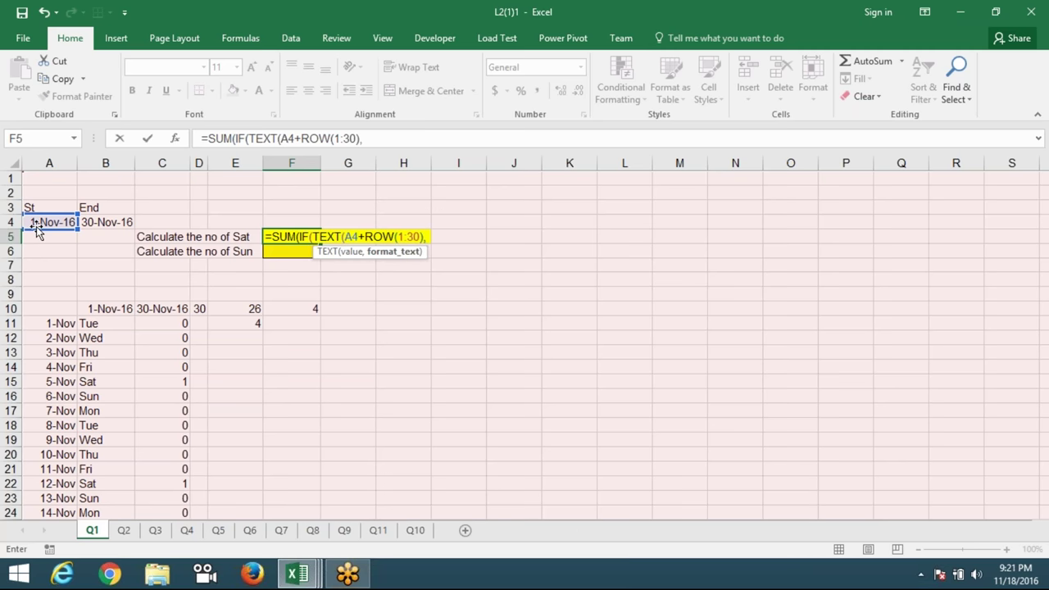
type("\"DDD\")")
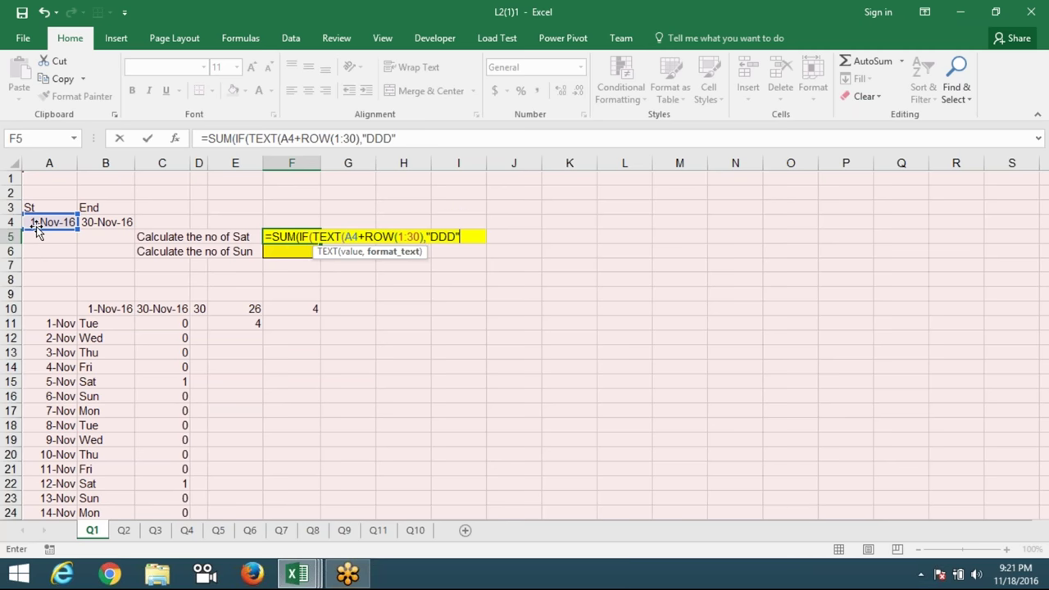
type("=\"Sat\"")
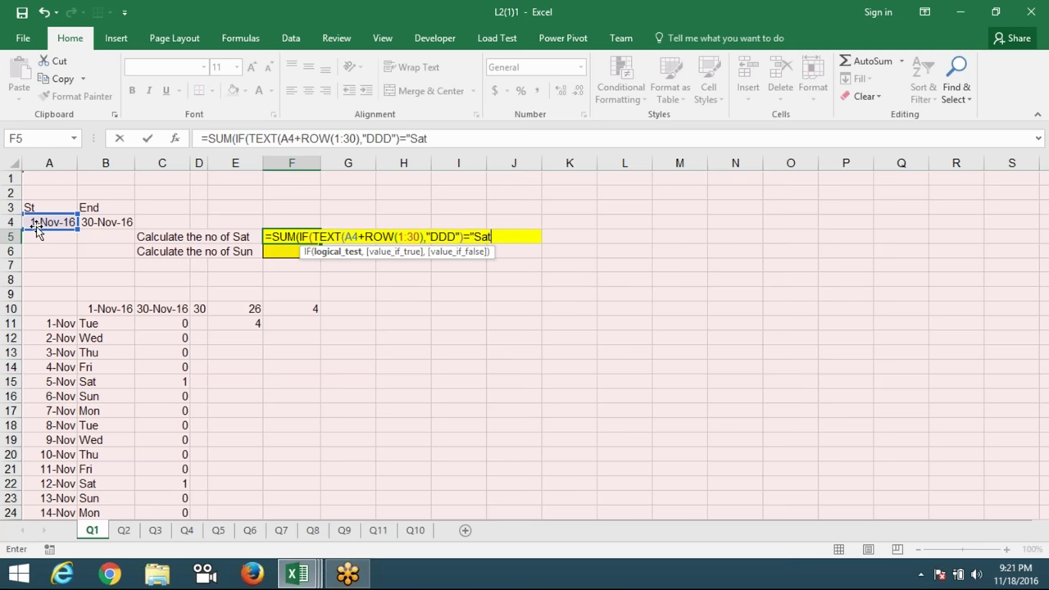
type(",1,0")
key("Return")
key("Return")
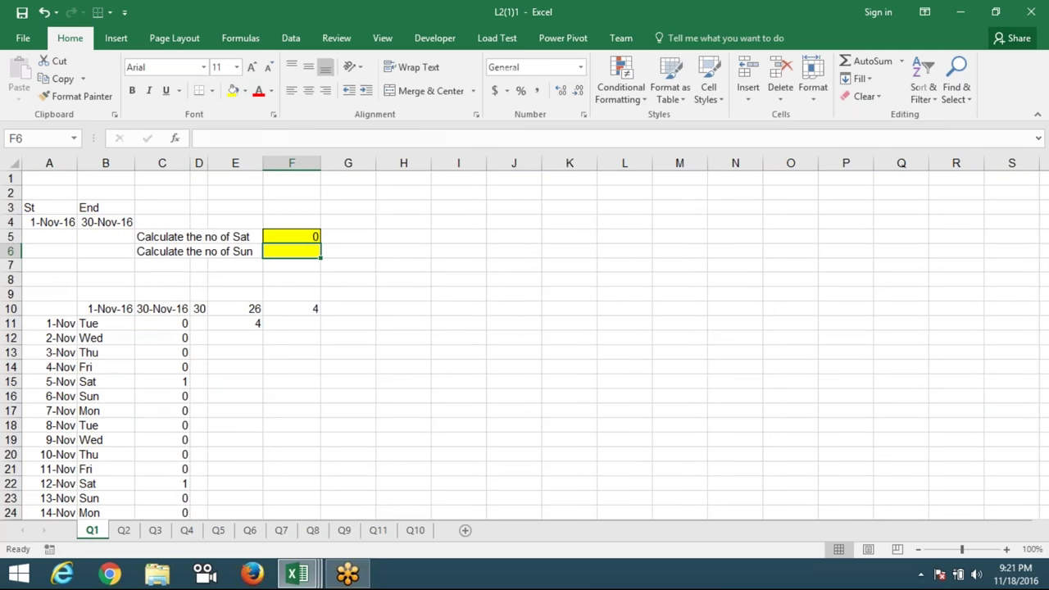
key("F2")
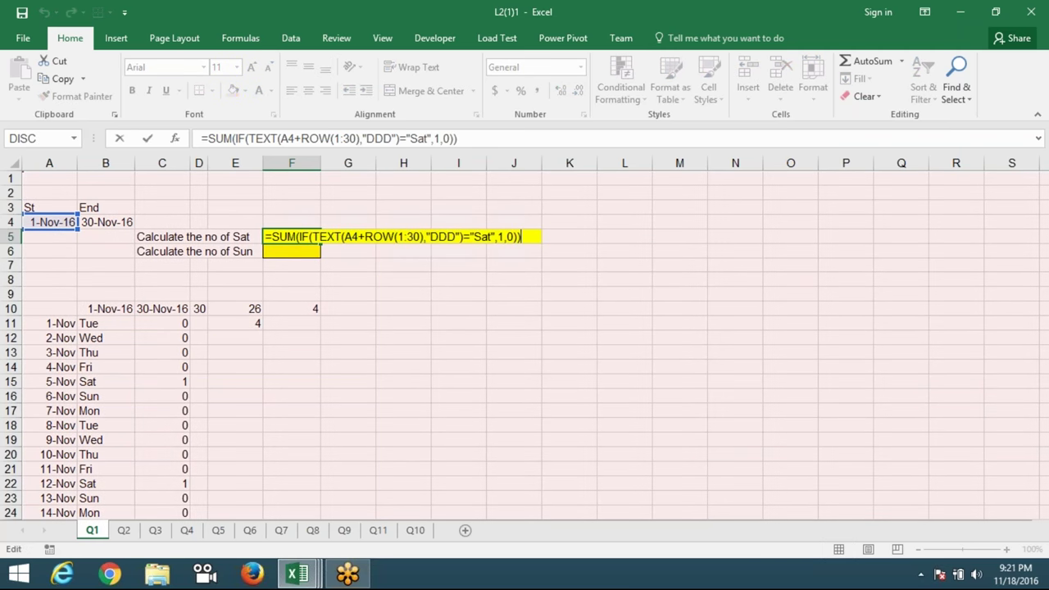
key("ctrl+shift+Return")
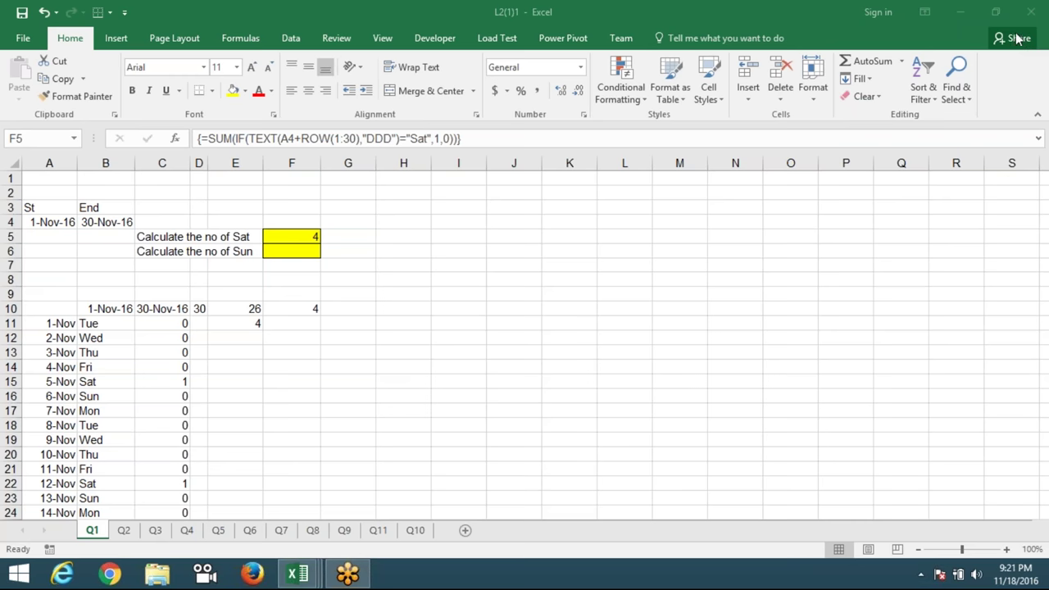
Evaluate F5 stepwise until A4+ROW(1:30) shows dates 42676–42705, then close the evaluator
left_click(240, 38)
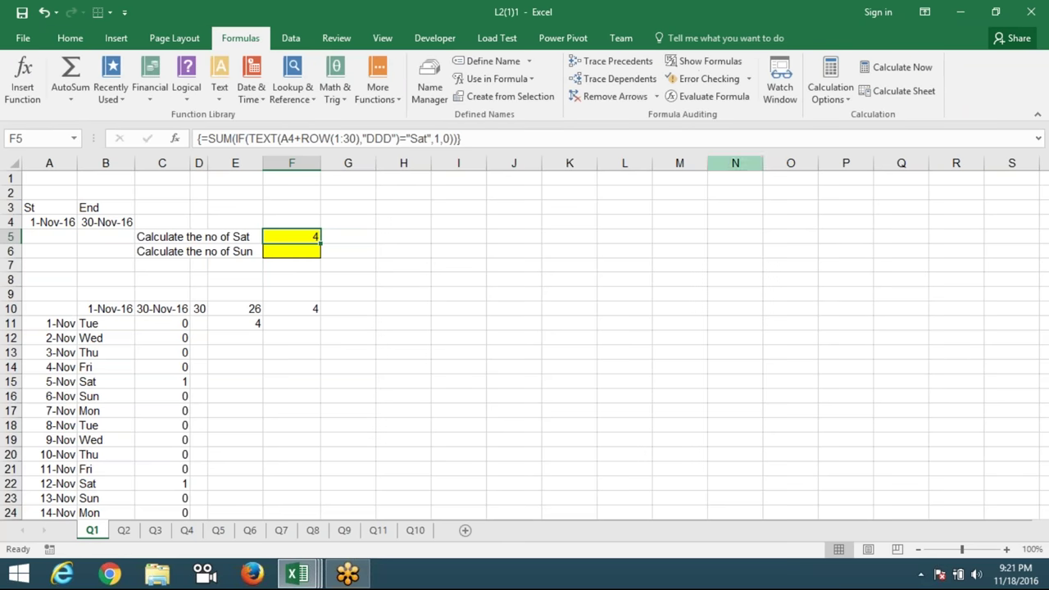
left_click(708, 95)
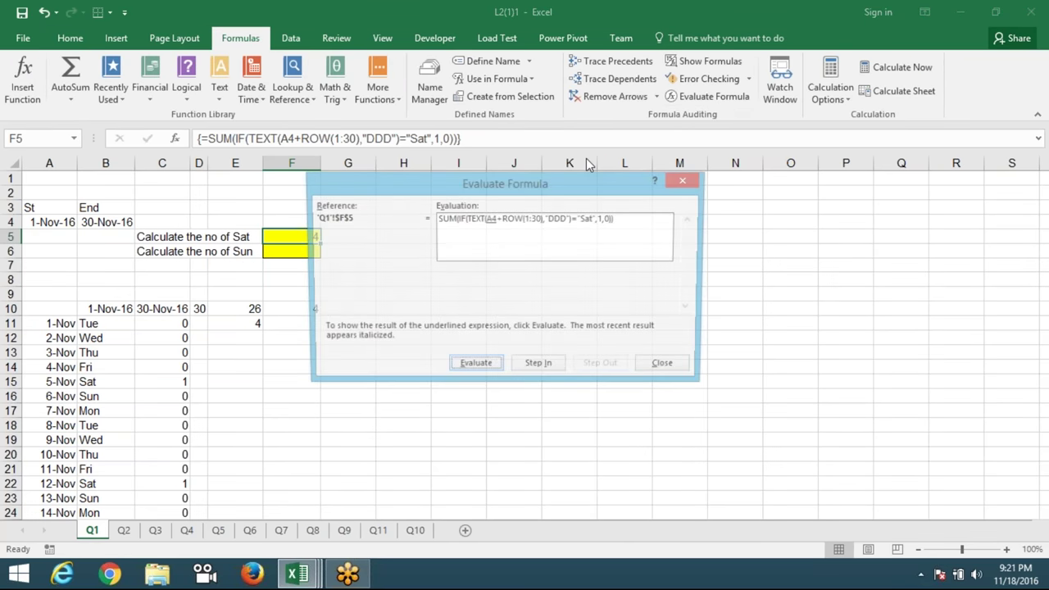
left_click_drag(563, 176, 609, 178)
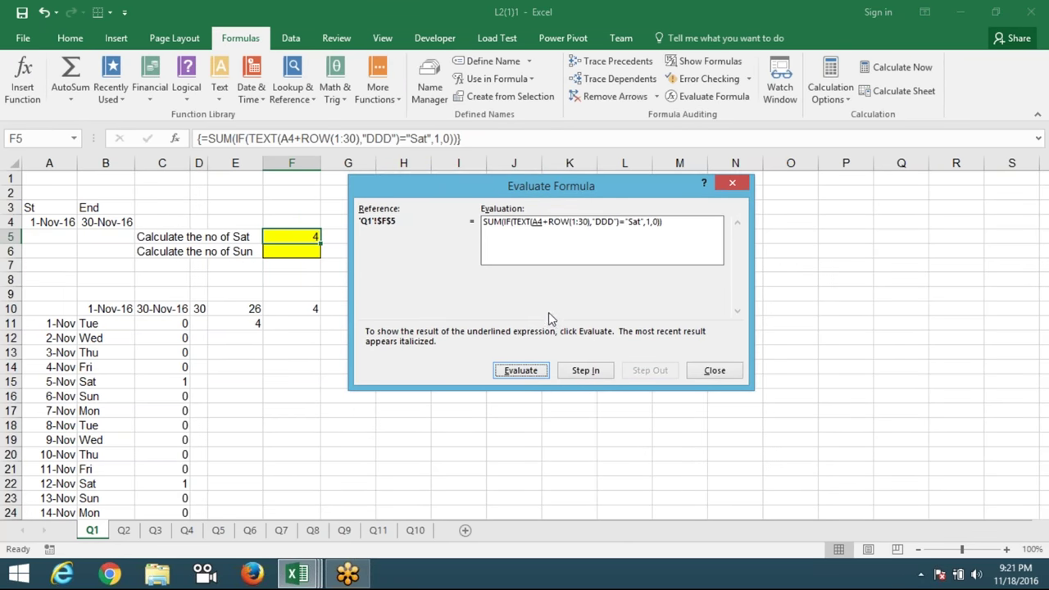
left_click(539, 376)
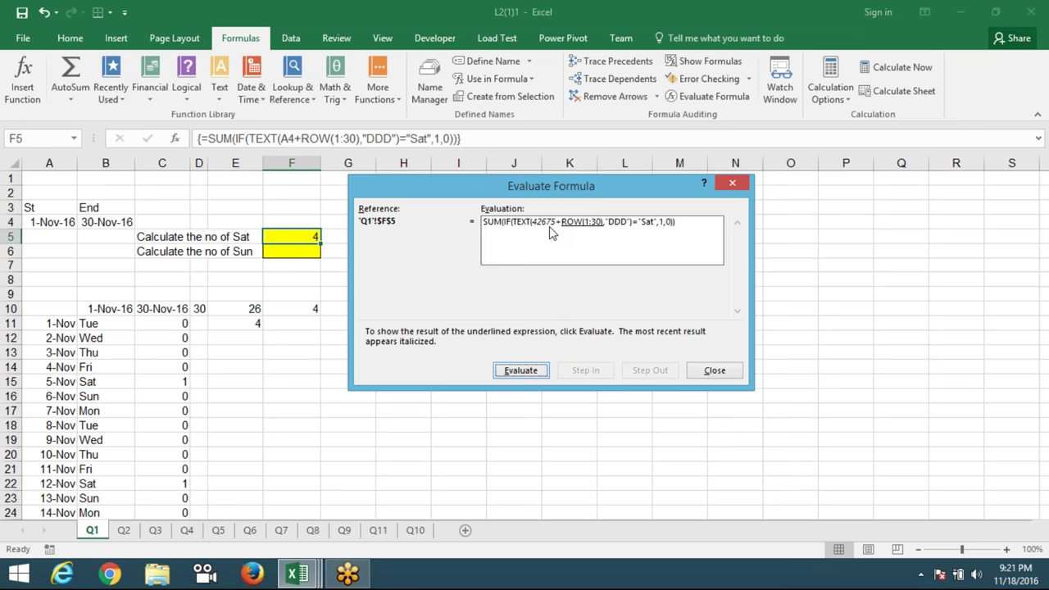
left_click(527, 374)
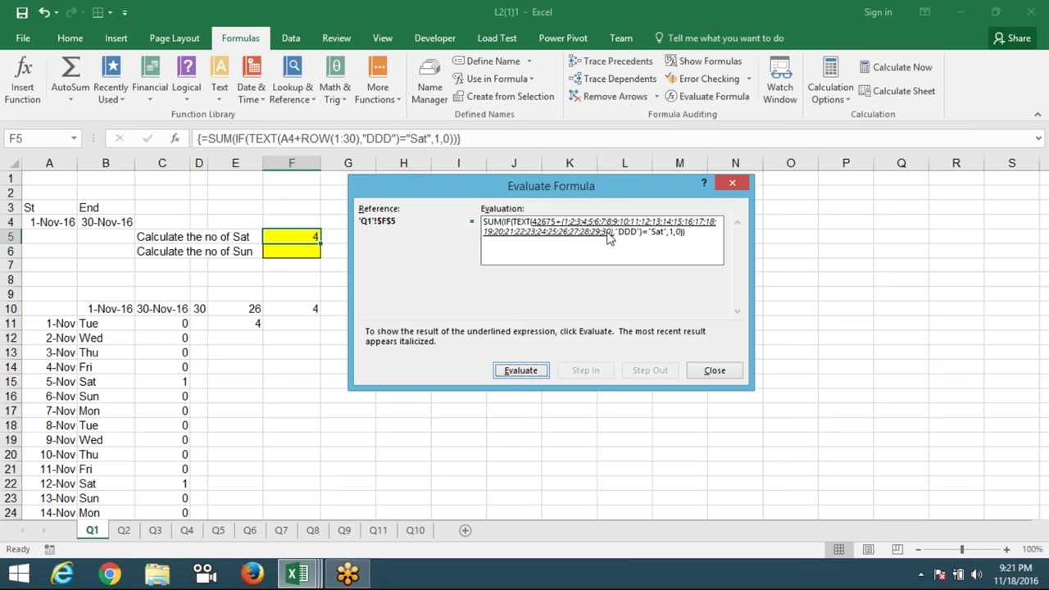
left_click(529, 372)
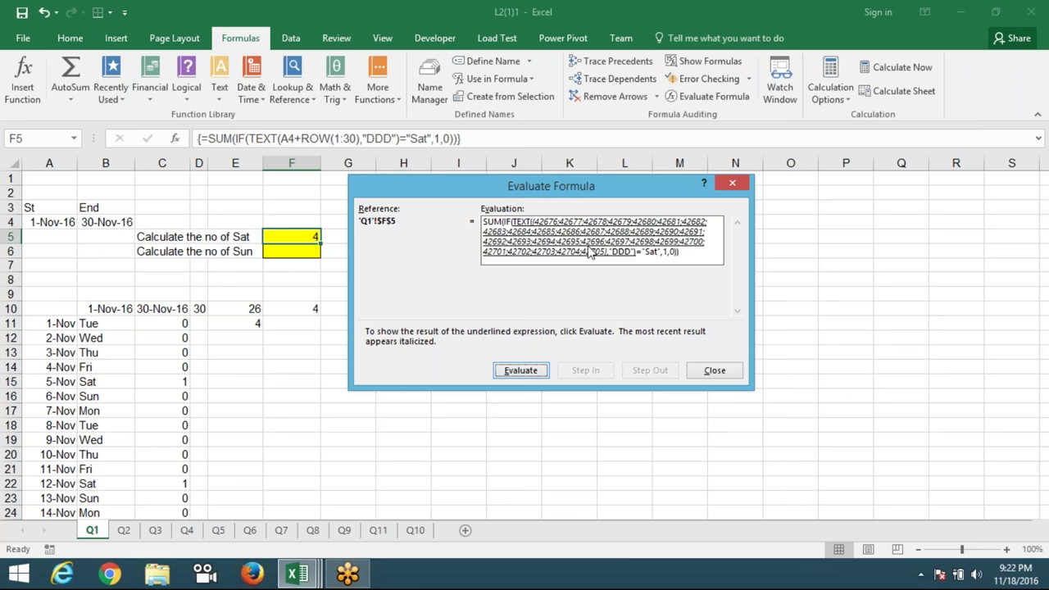
left_click(714, 370)
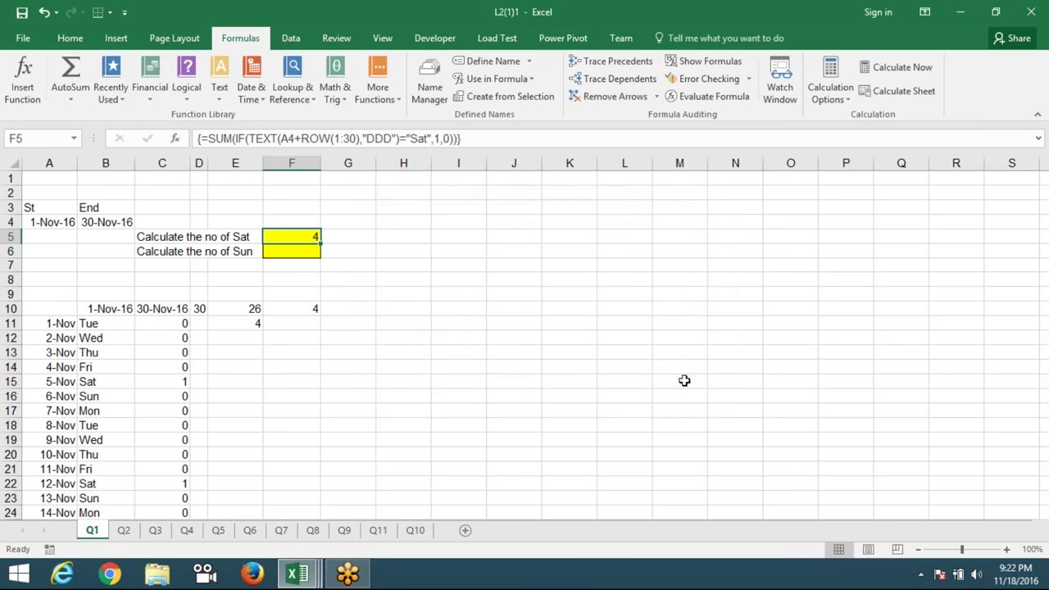
Add -1 after ROW(1:30) in F5 and re-commit it as an array formula
left_click(387, 146)
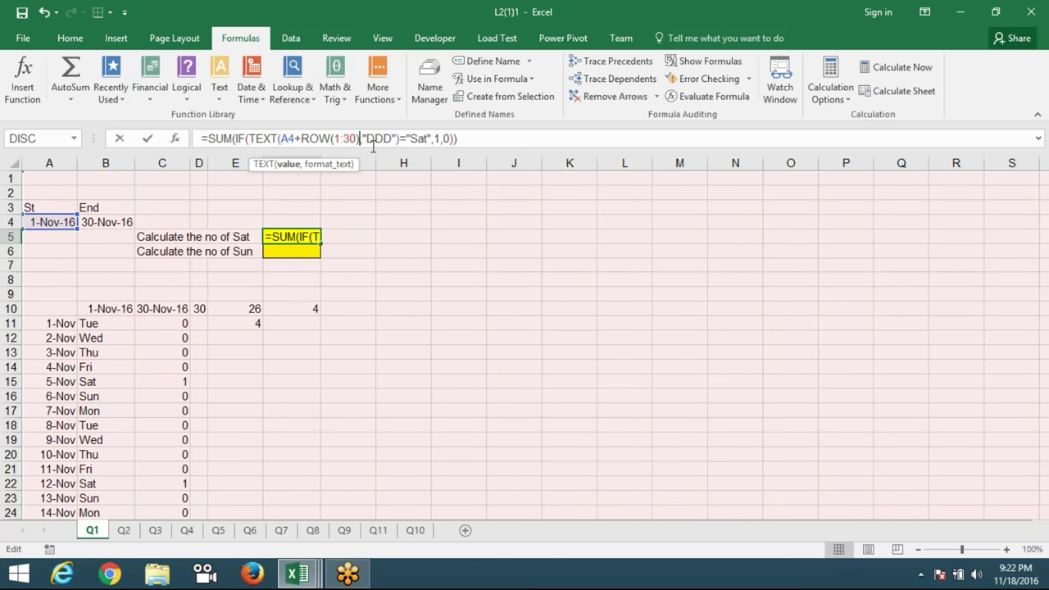
type("-1")
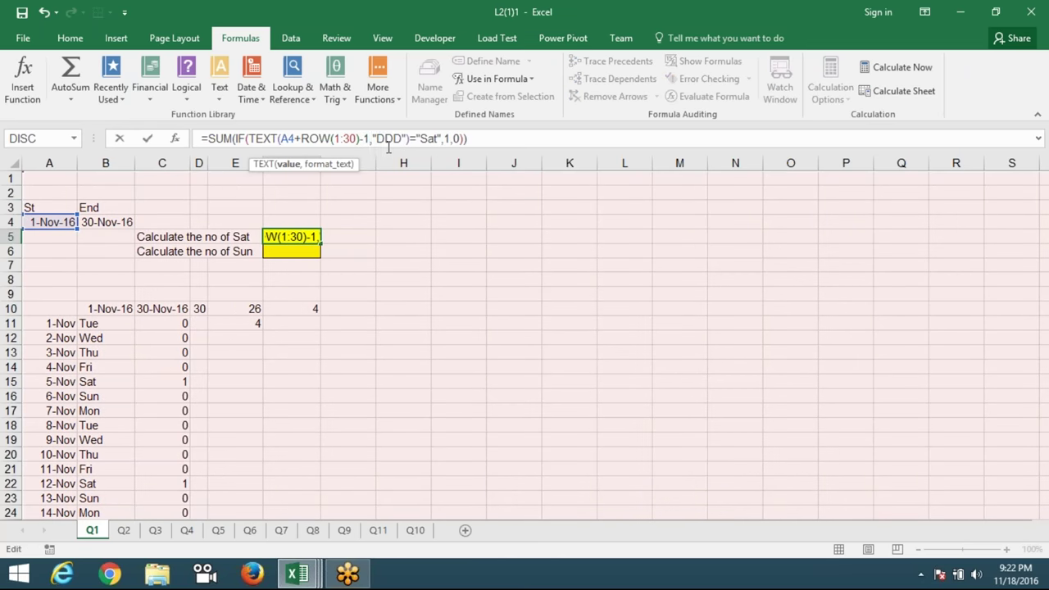
key("ctrl+Return")
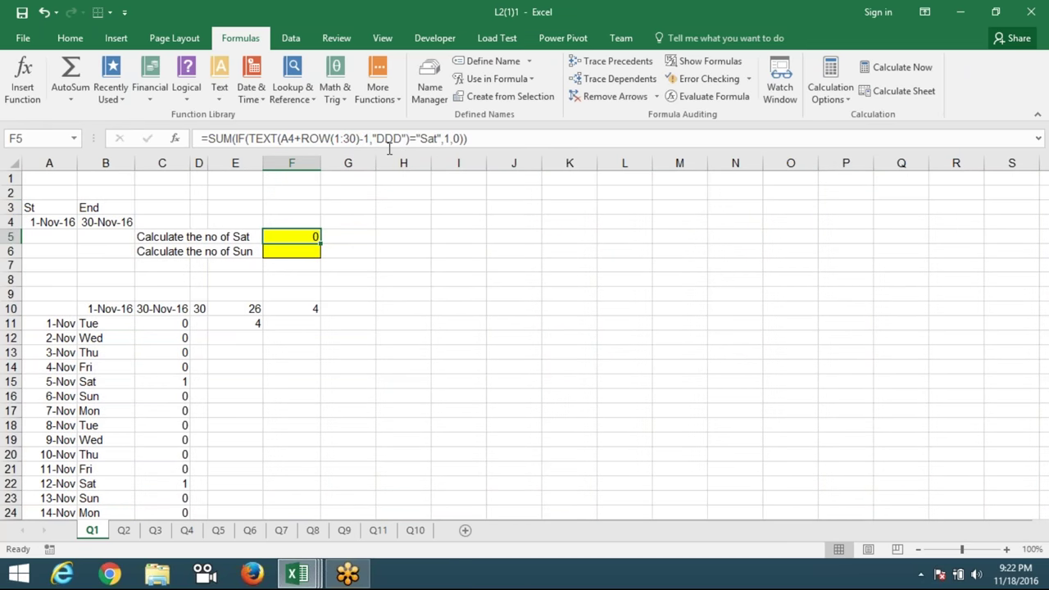
double_click(285, 236)
key("ctrl+shift+Return")
Evaluate F5 through dates, weekday names, the Sat test and ones down to 4, then close
left_click(695, 96)
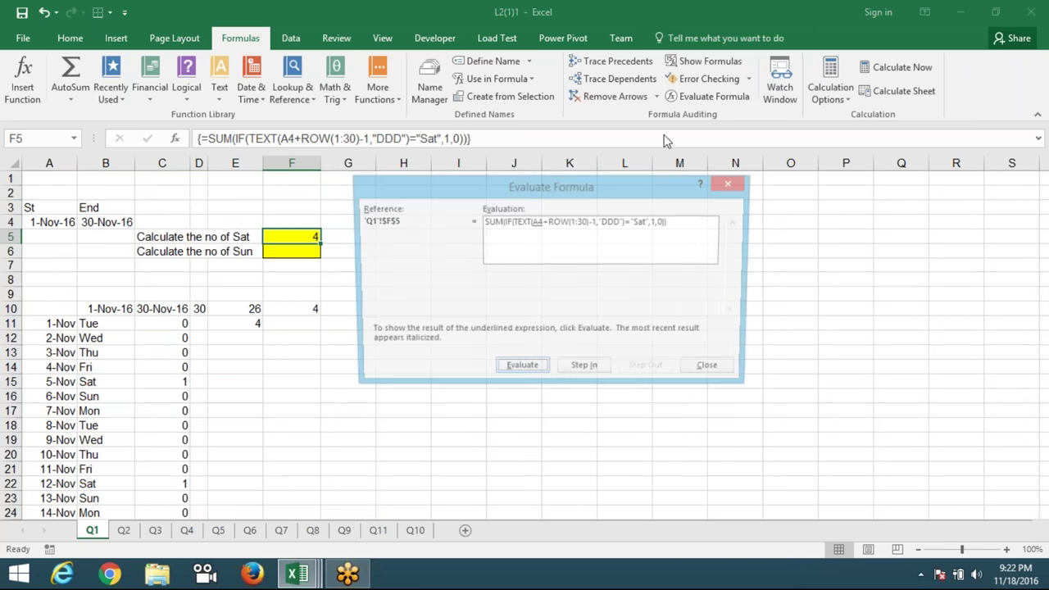
left_click(519, 368)
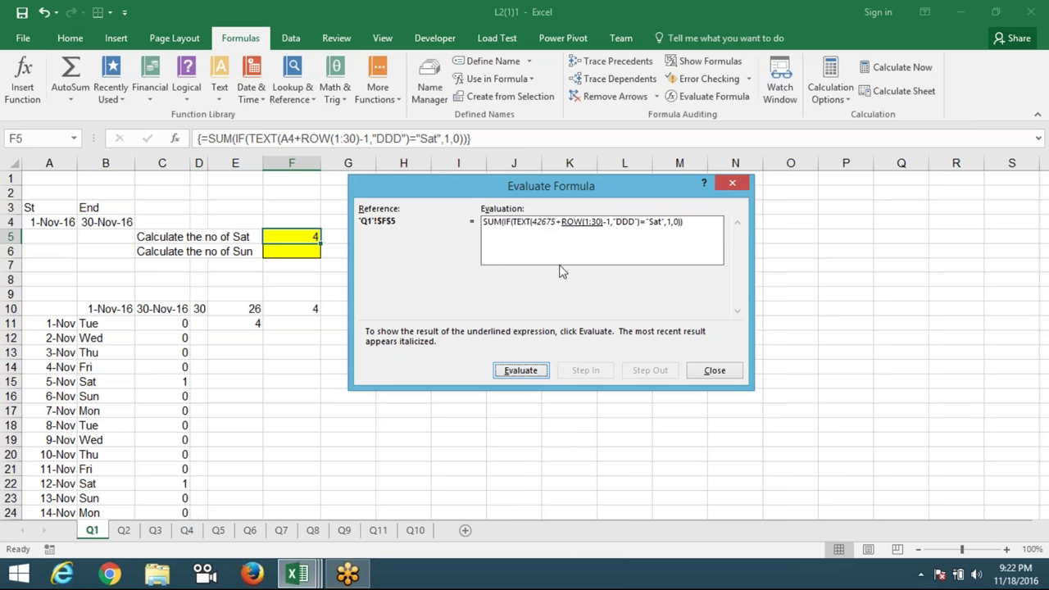
left_click(525, 374)
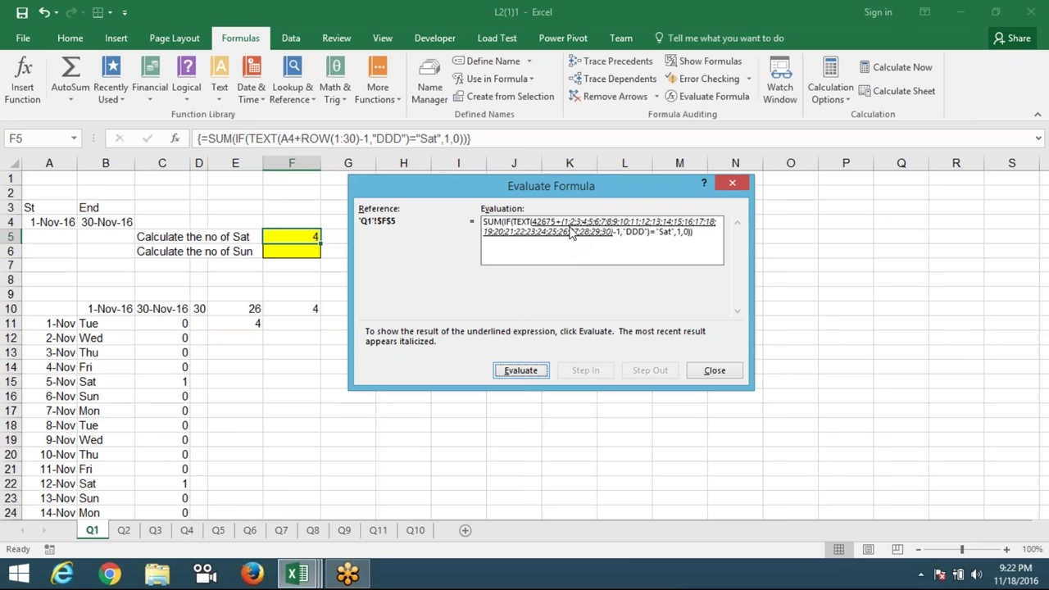
left_click(540, 374)
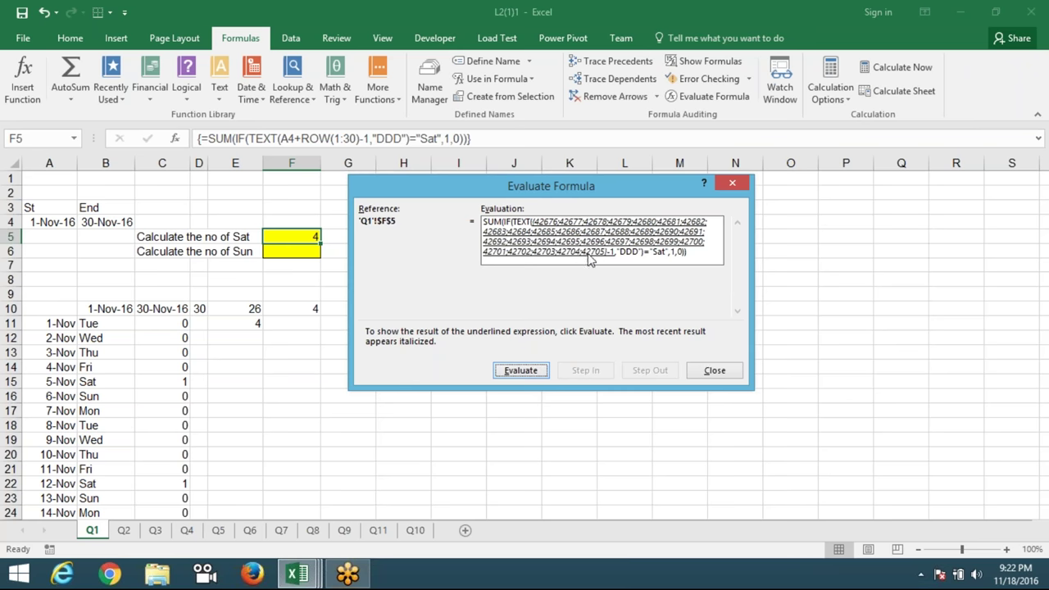
left_click(528, 375)
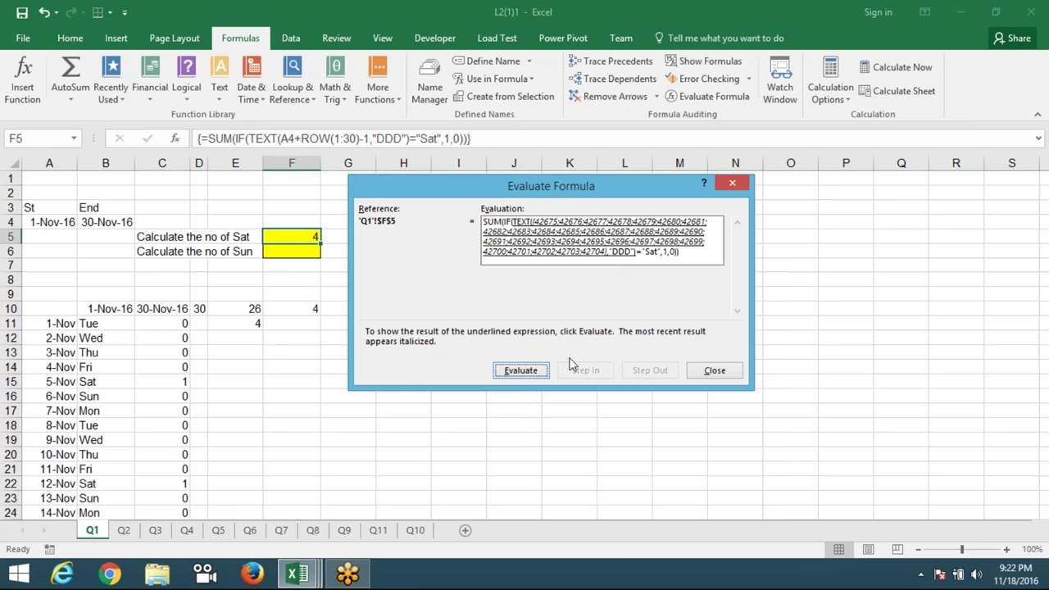
left_click(544, 373)
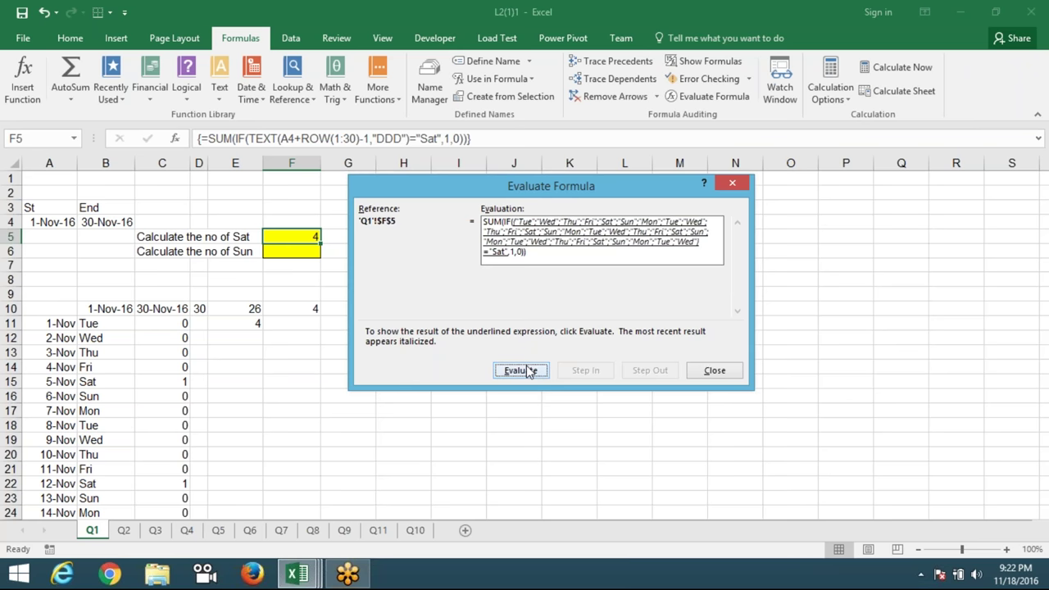
left_click(528, 372)
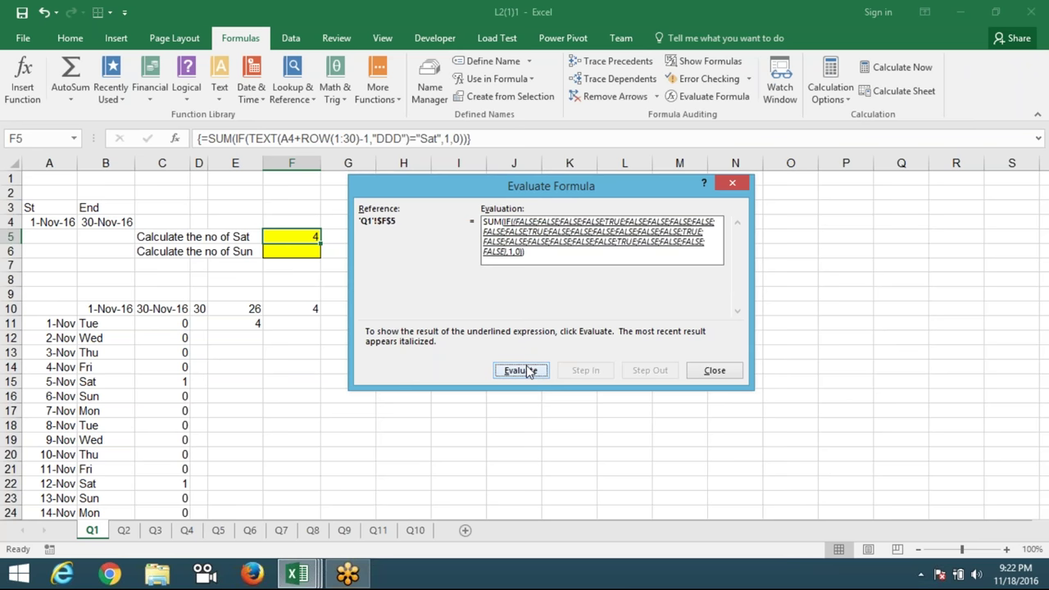
left_click(529, 372)
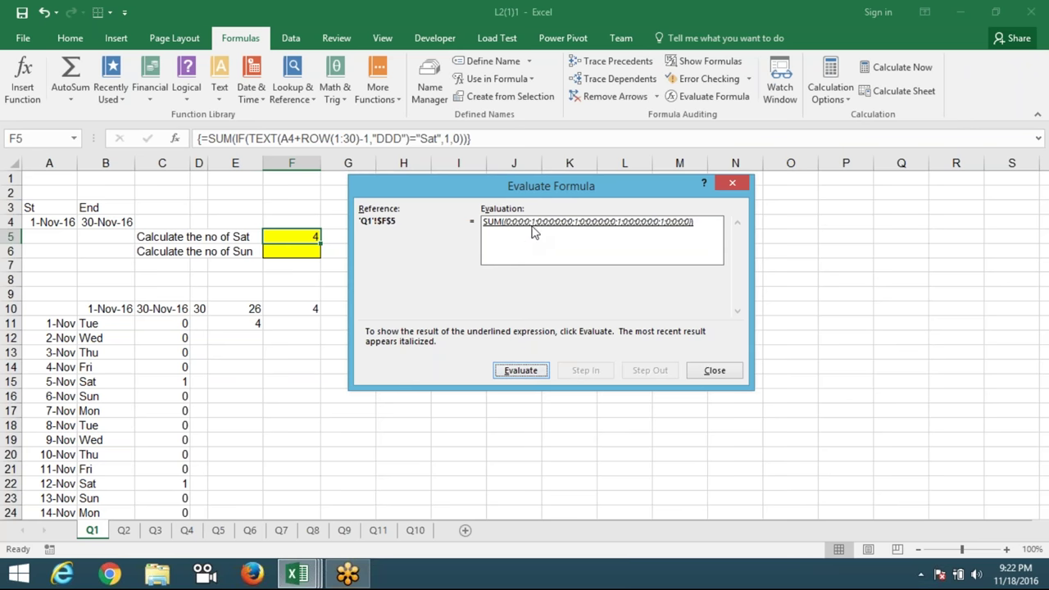
left_click(530, 375)
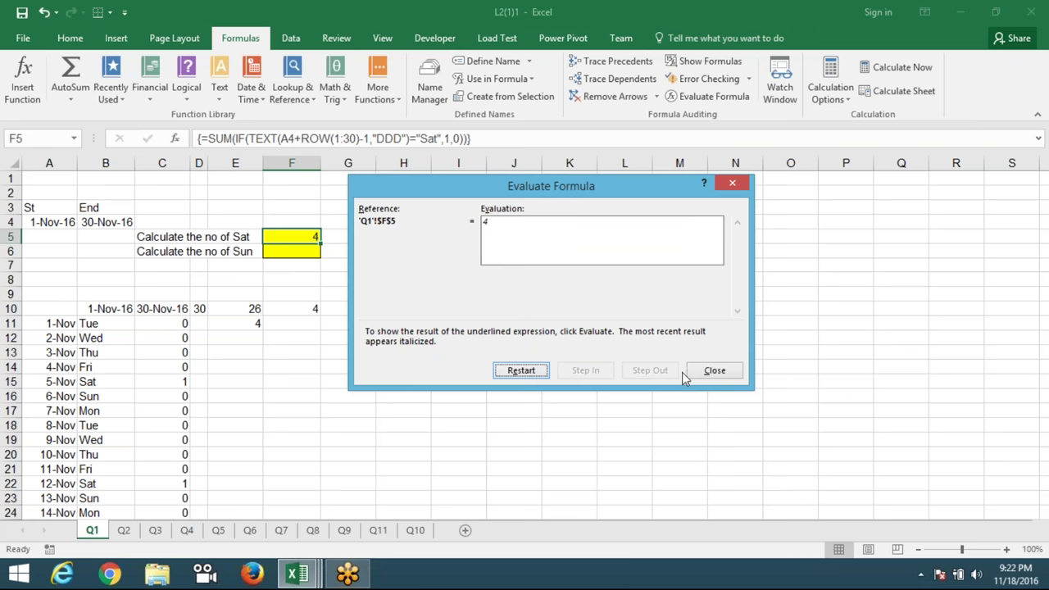
left_click(711, 370)
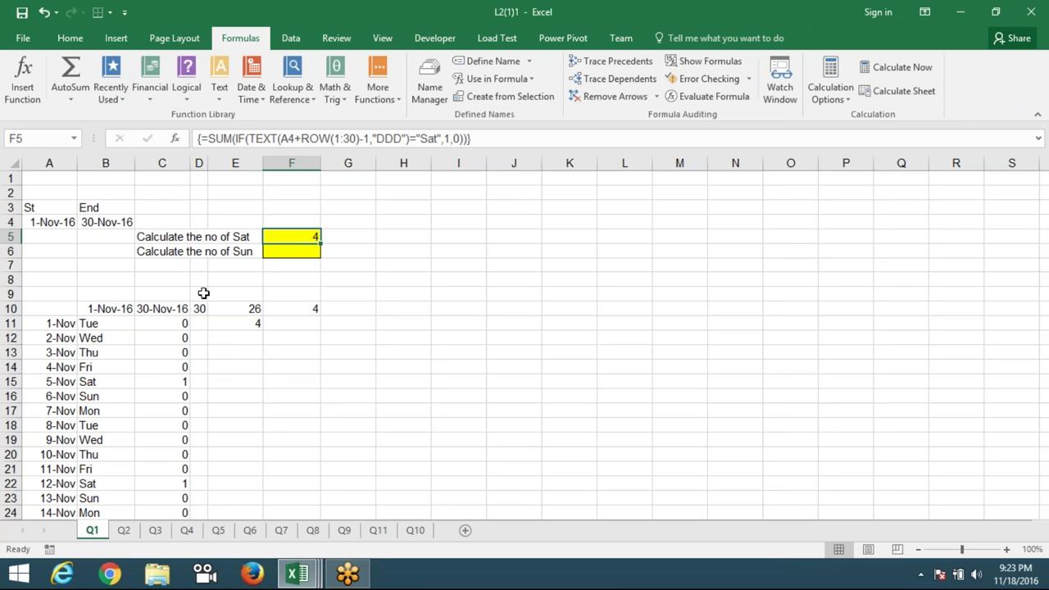
left_click(103, 222)
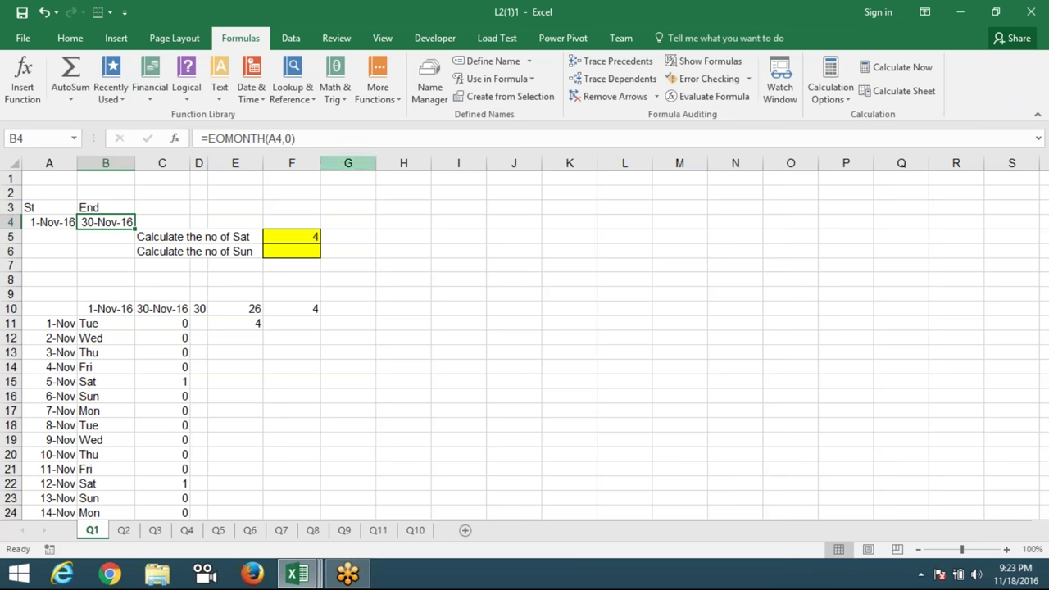
left_click(305, 235)
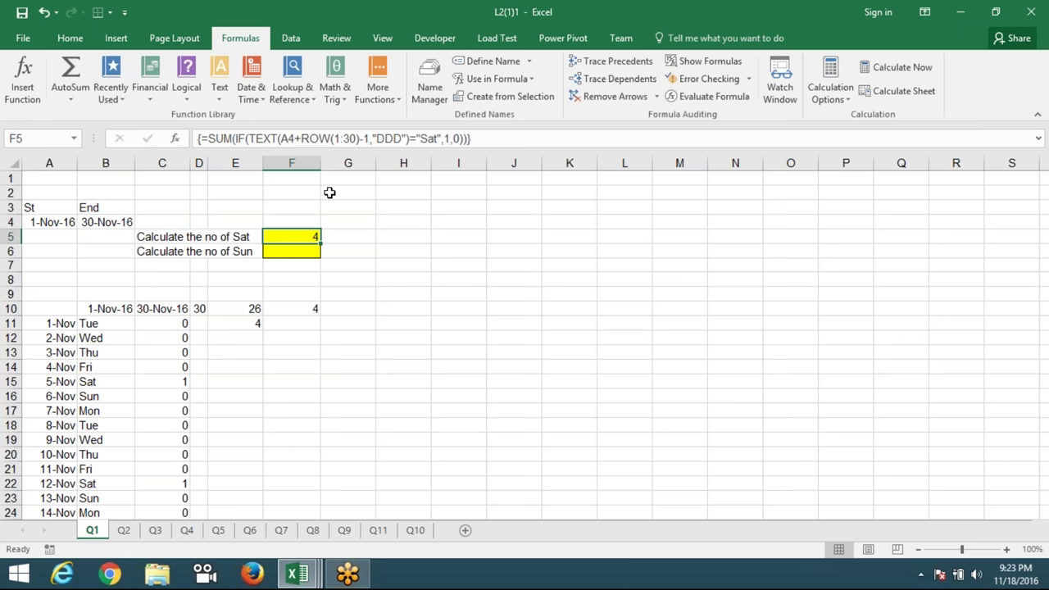
Replace ROW(1:30) in F5 with ROW(INDIRECT("1:"&B4-A4+1))
left_click(334, 138)
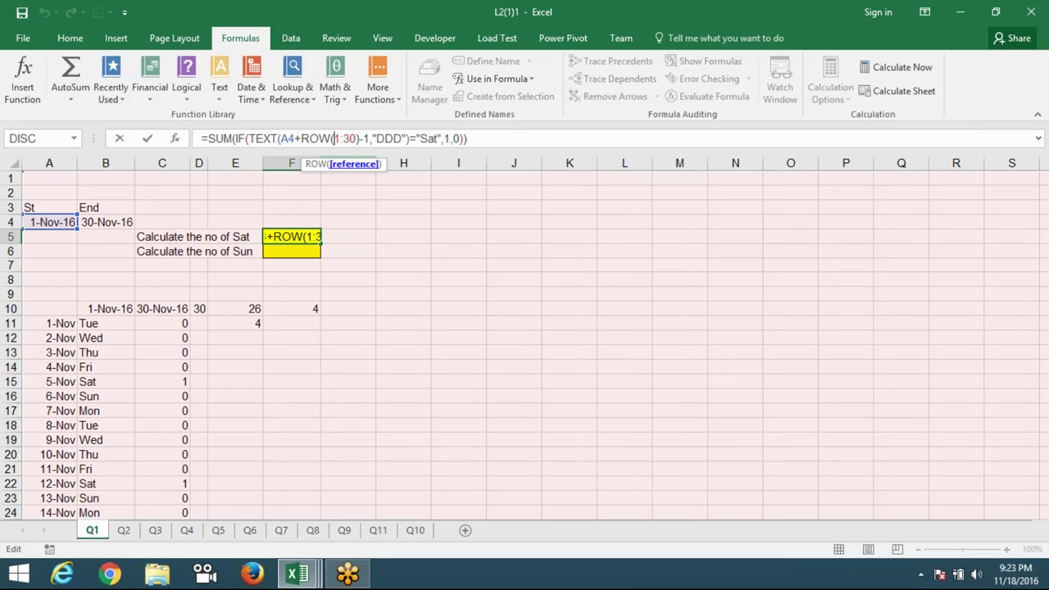
type("ind")
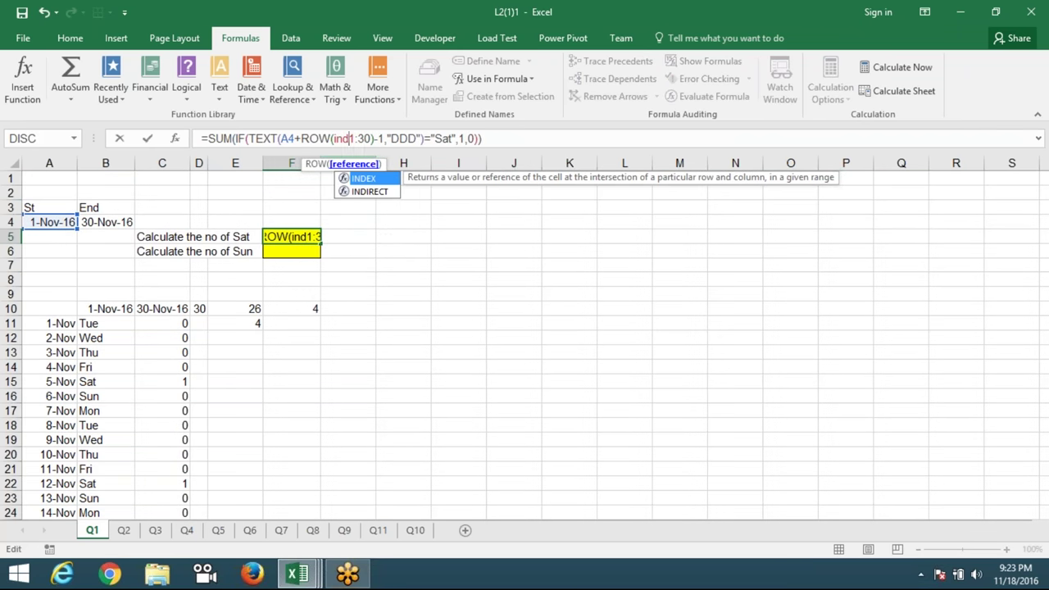
key("Down")
key("Tab")
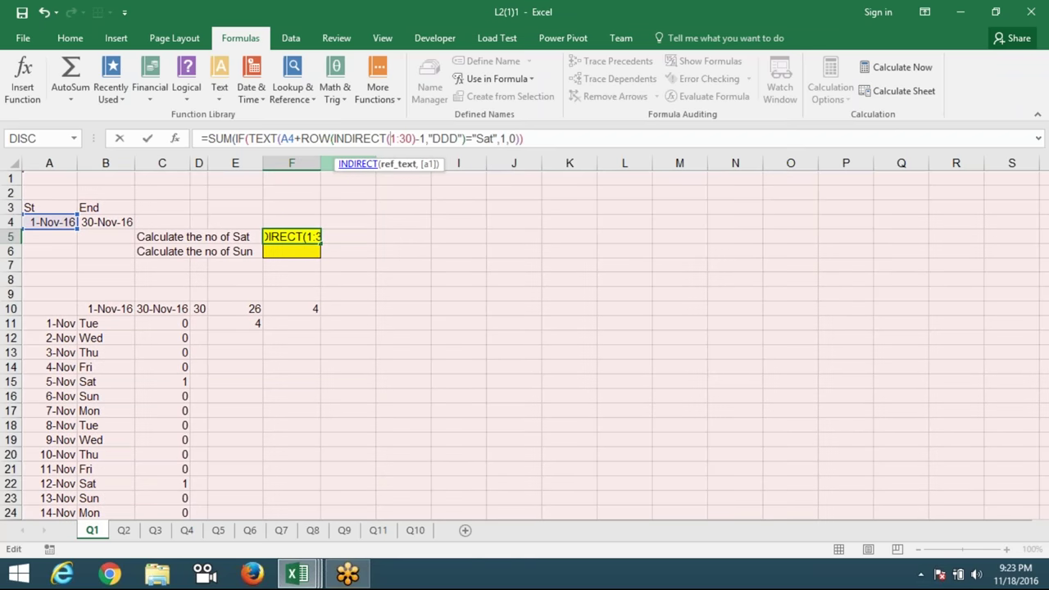
type("\"")
key("Right")
key("Right")
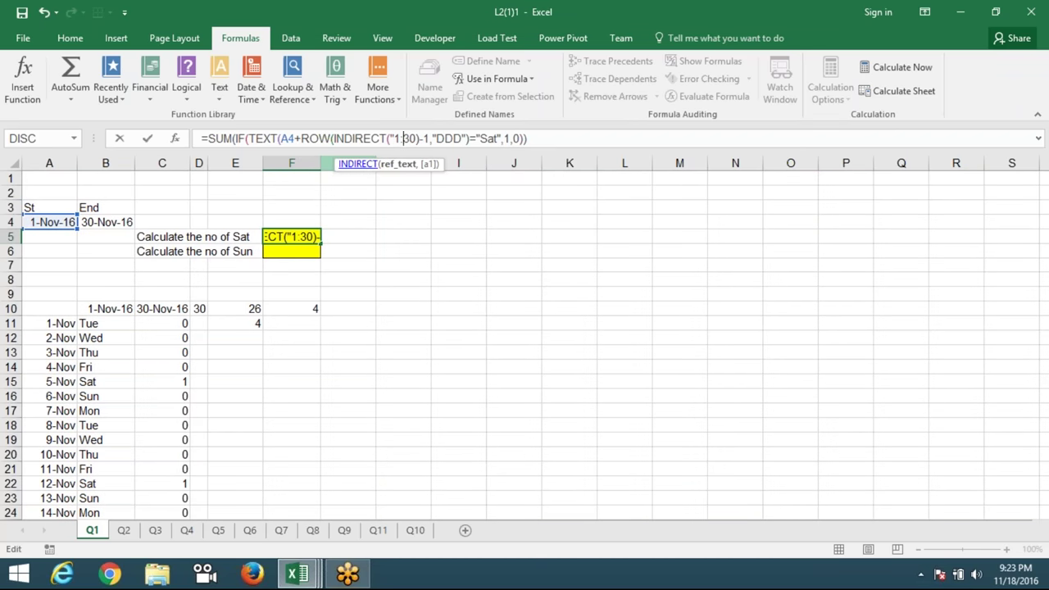
type("\"&")
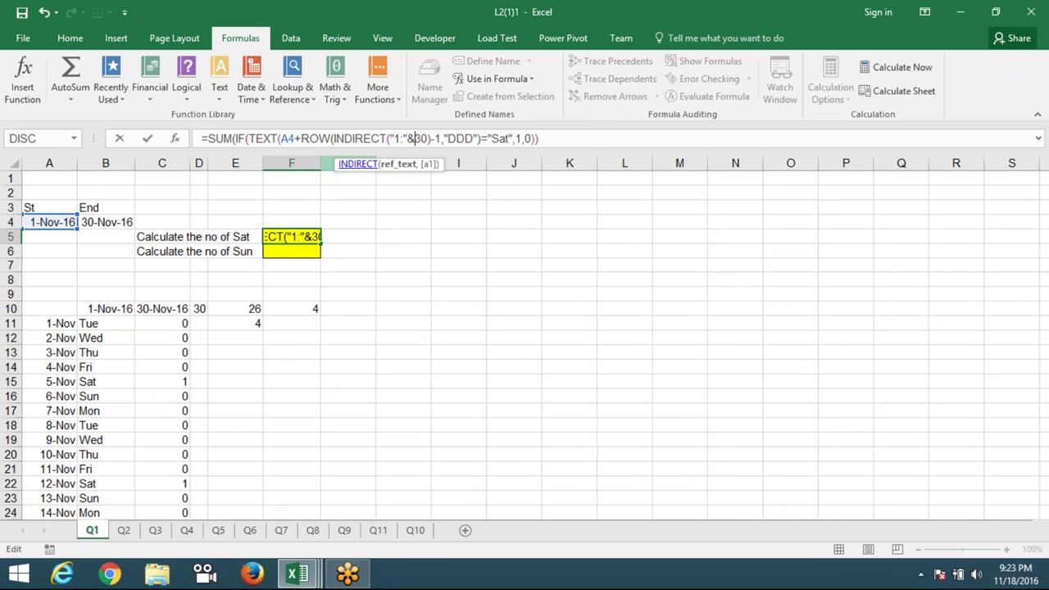
key("Delete")
key("Delete")
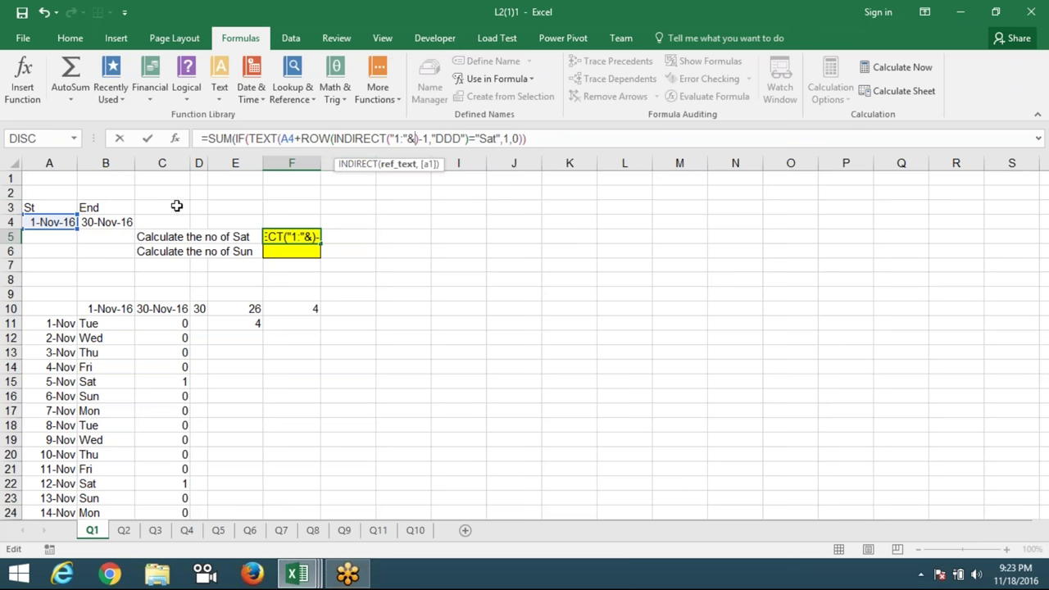
left_click(103, 223)
type("-")
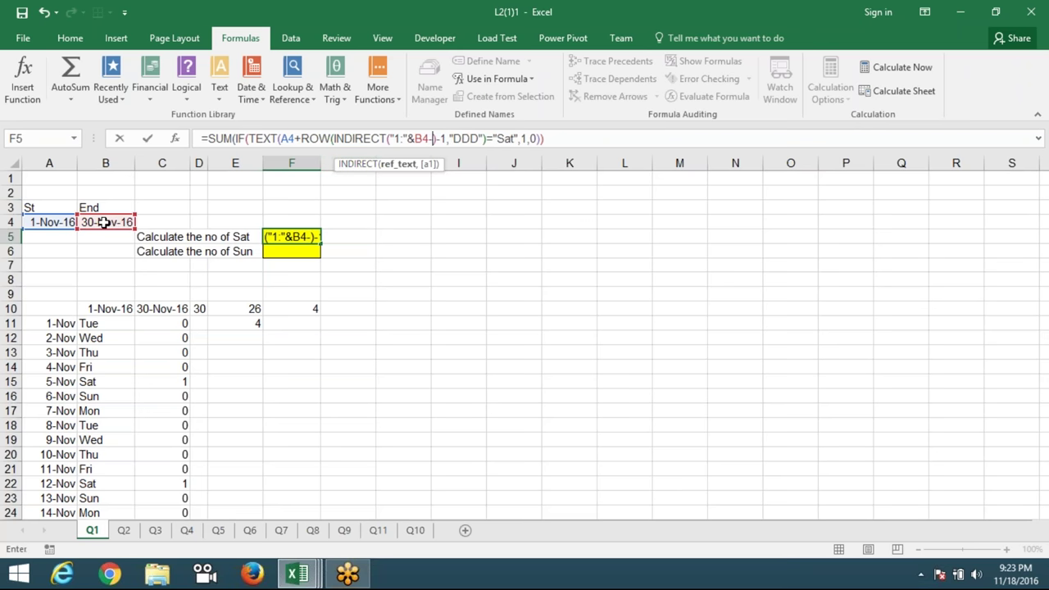
left_click(50, 223)
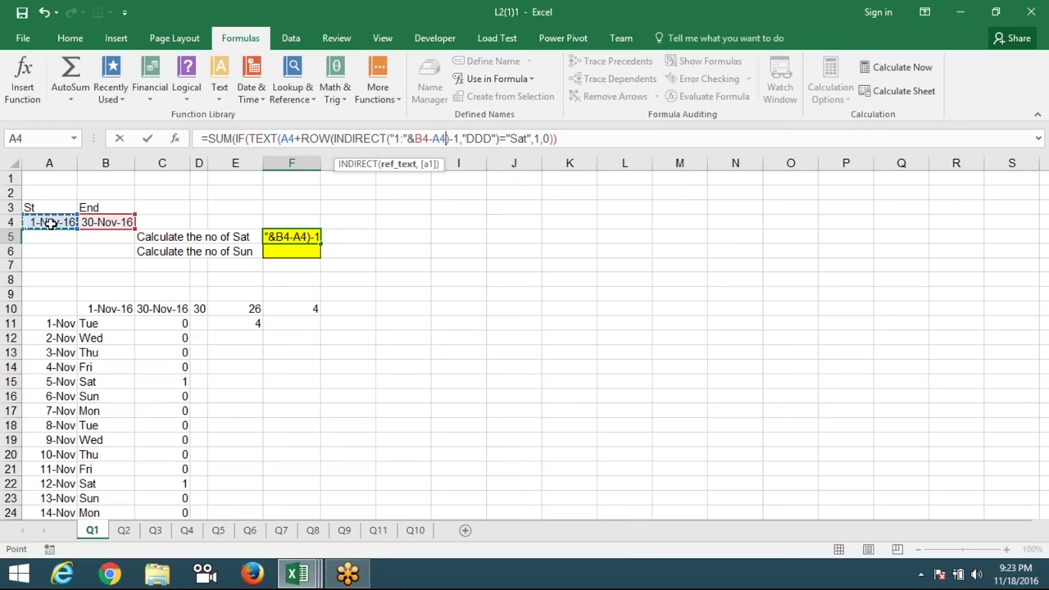
type("+")
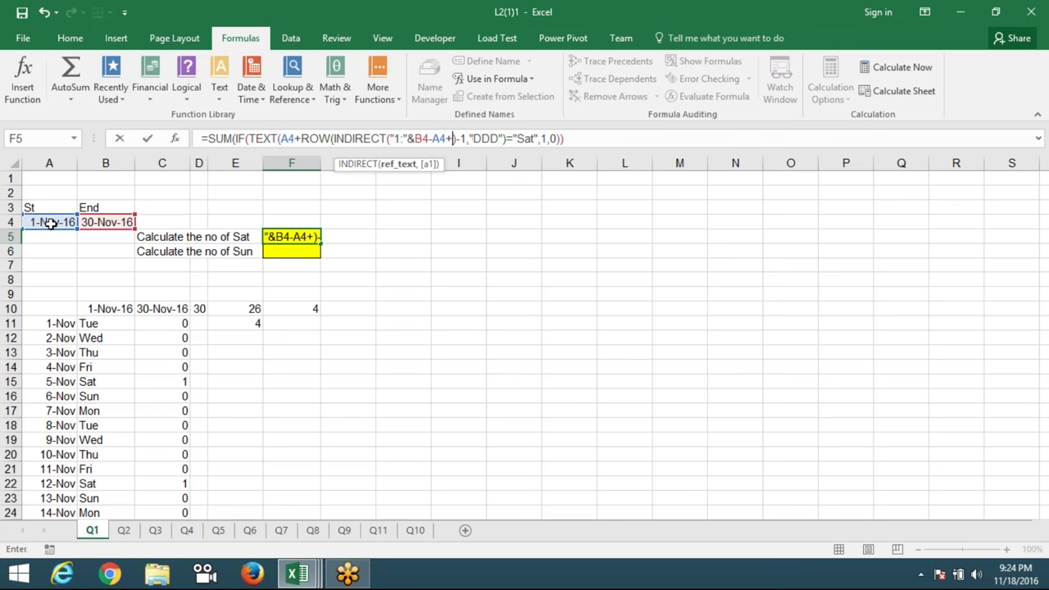
type("1")
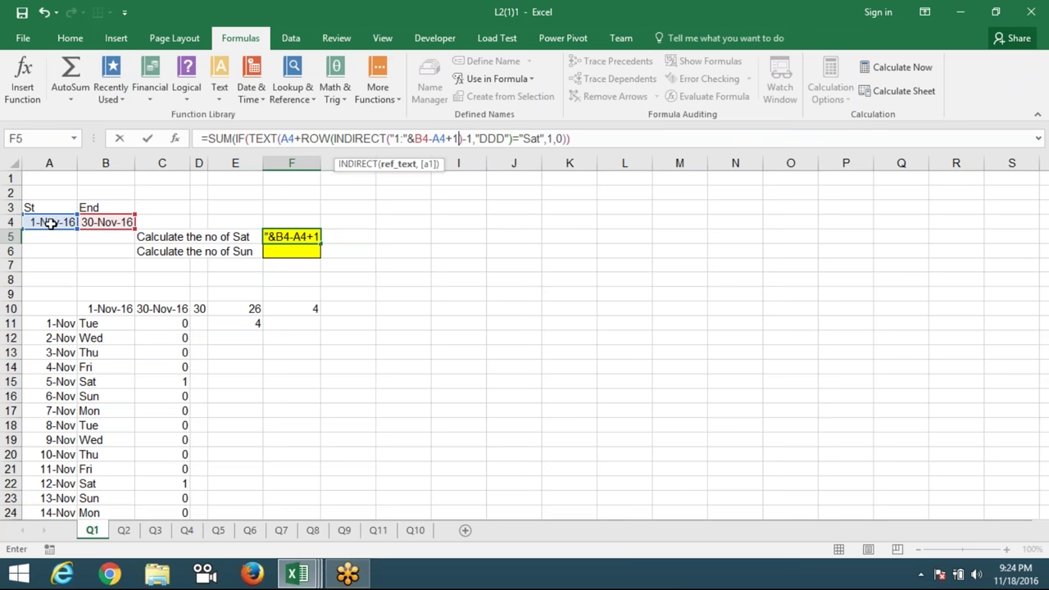
type(")")
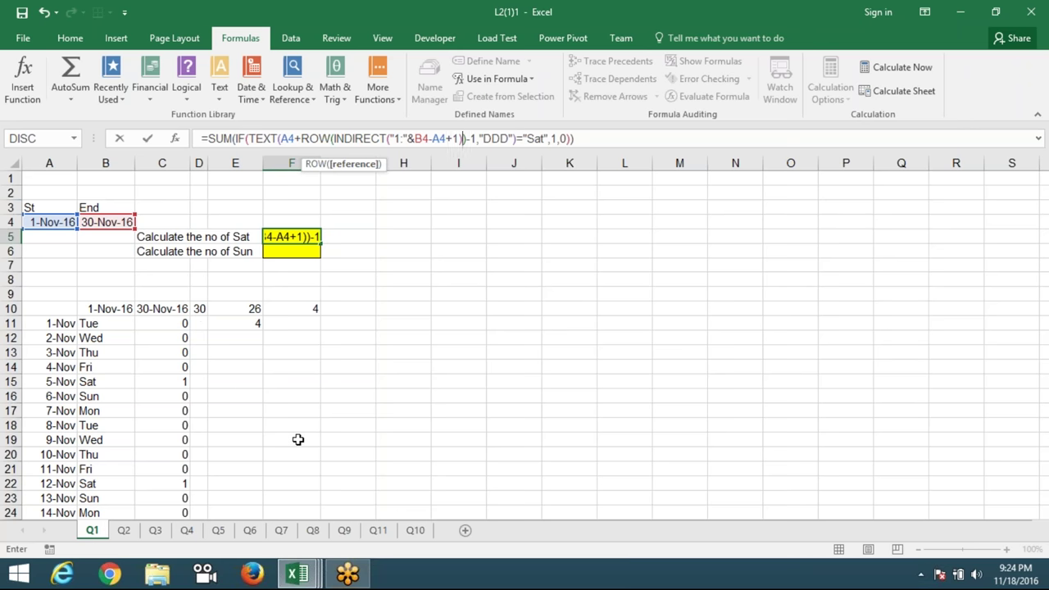
Fix the extra bracket and commit F5 as an array formula returning 4
type(")")
key("Right")
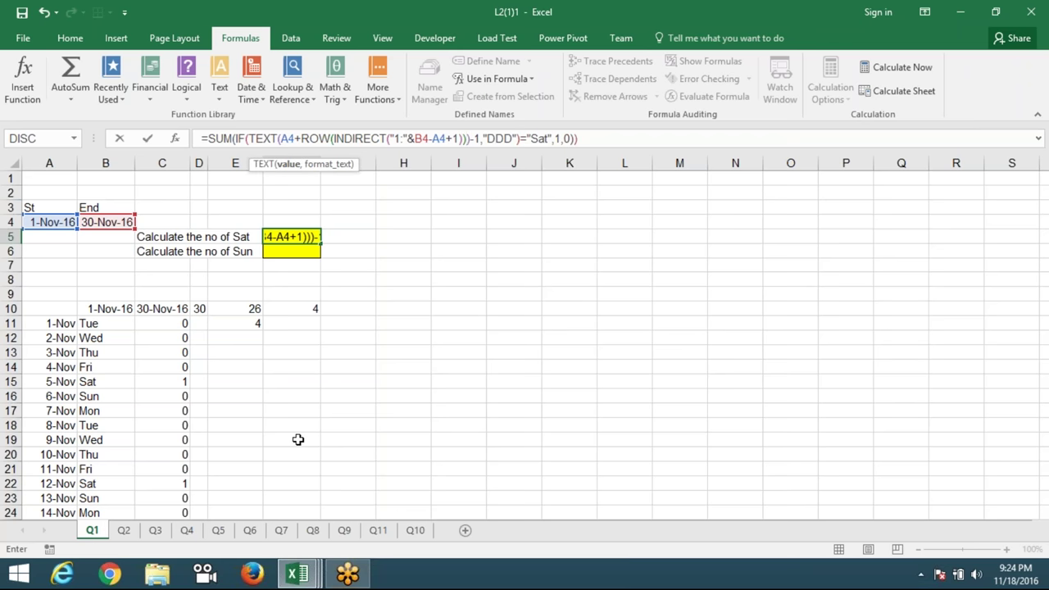
key("Return")
key("Return")
key("BackSpace")
key("Return")
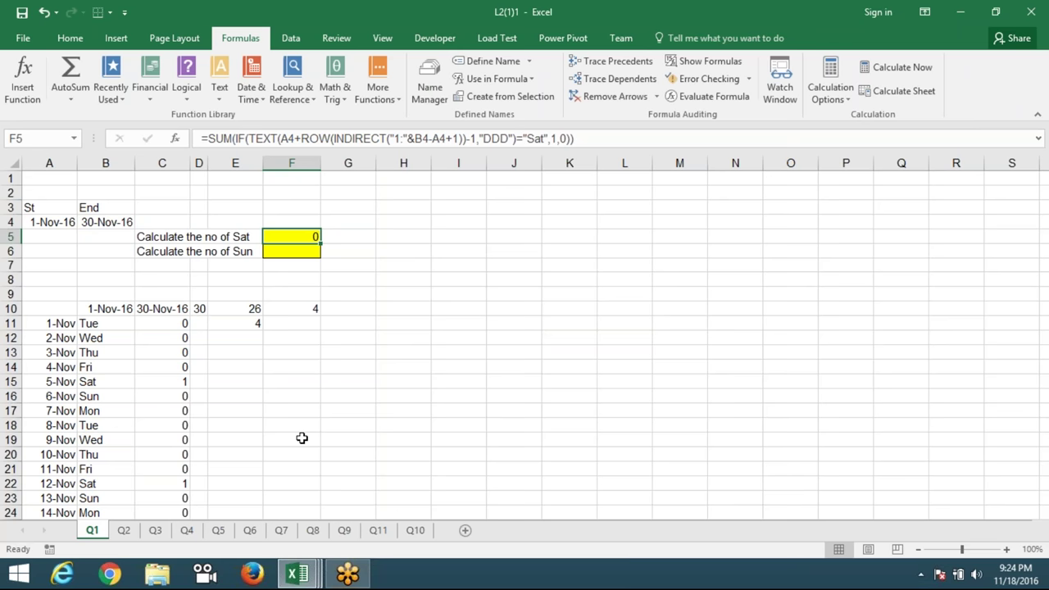
key("F2")
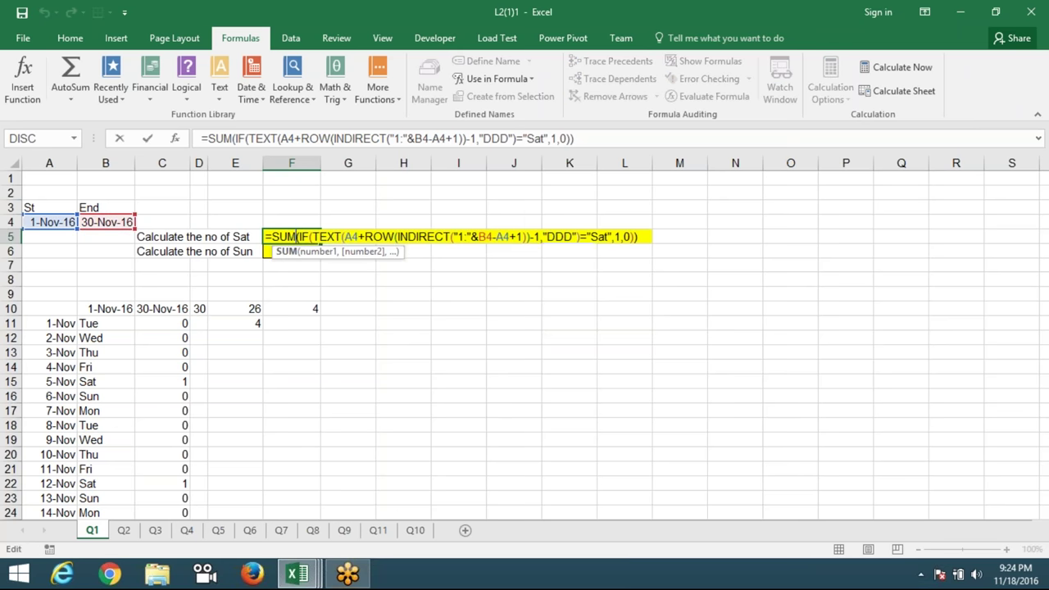
key("ctrl+shift+Return")
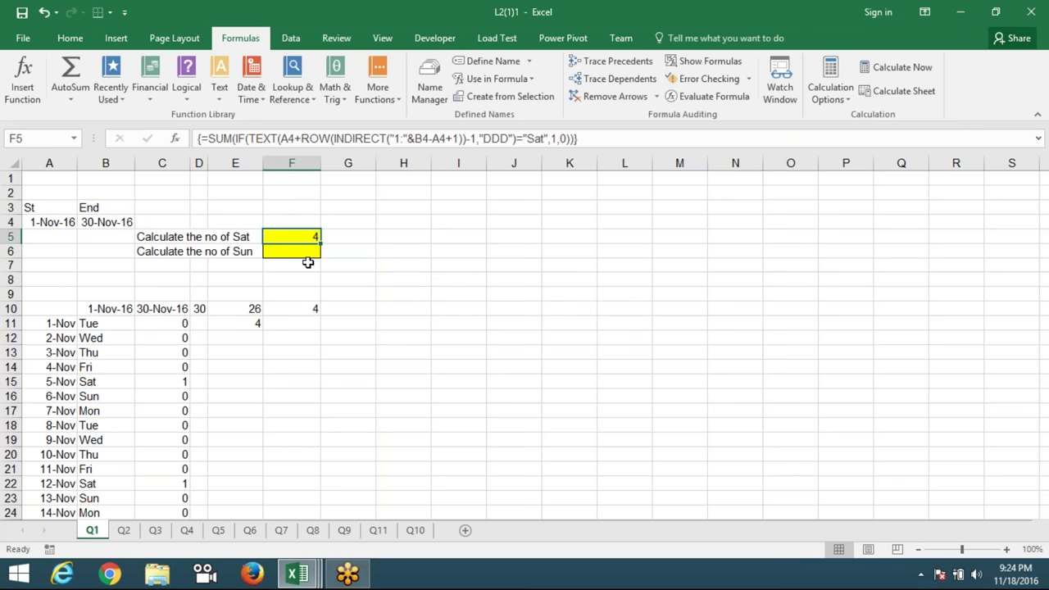
left_click(118, 218)
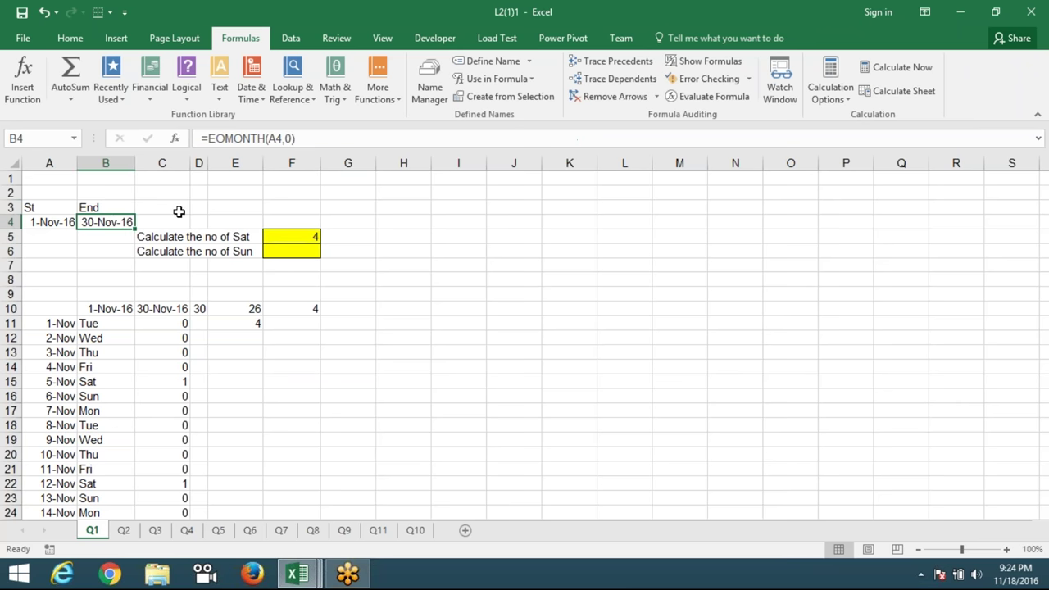
Change B4's end date to 12/5 (5-Dec-16) and confirm F5's count rises to 5
type("12/5")
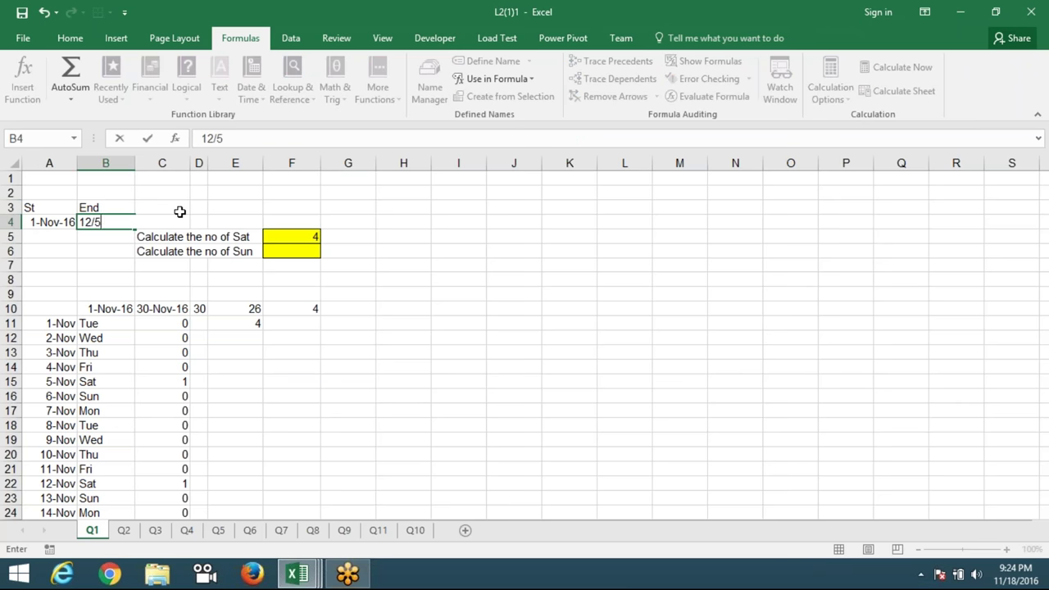
key("Return")
key("Up")
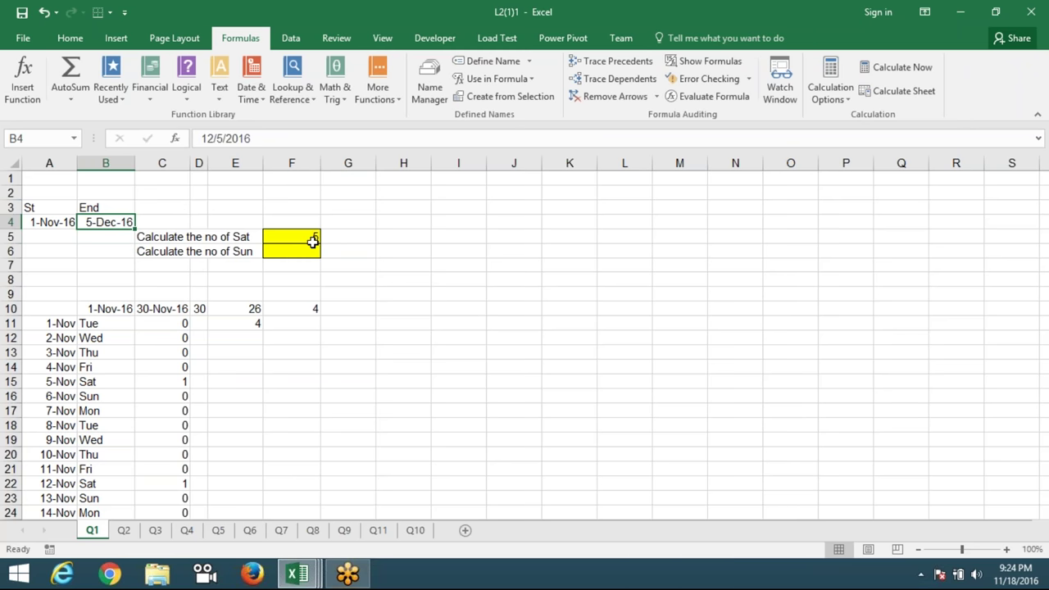
left_click(313, 241)
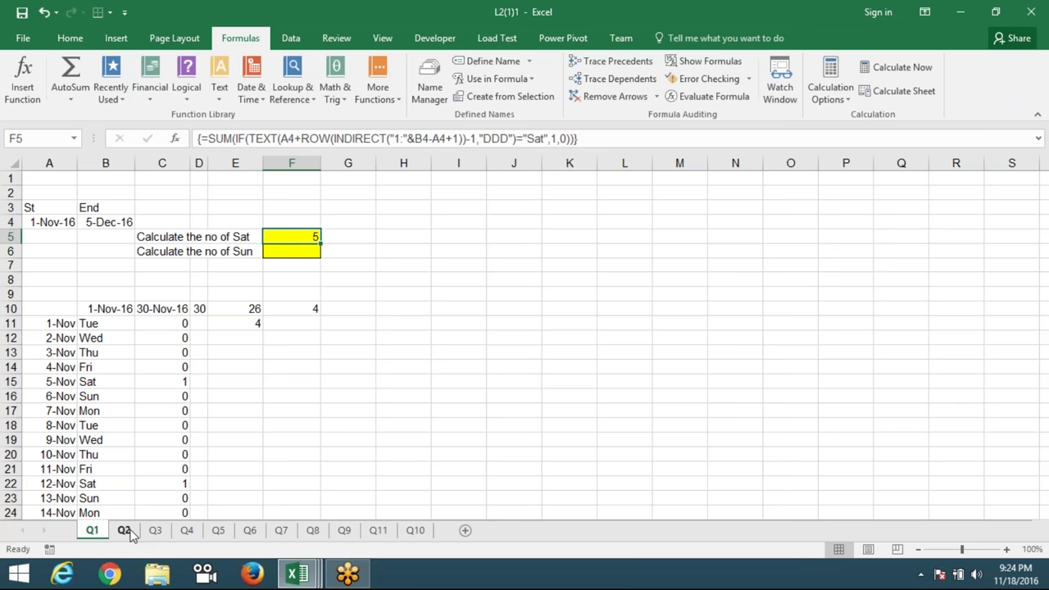
On sheet Q2, clear the helper date list in A8:C37
left_click(128, 530)
left_click(303, 410)
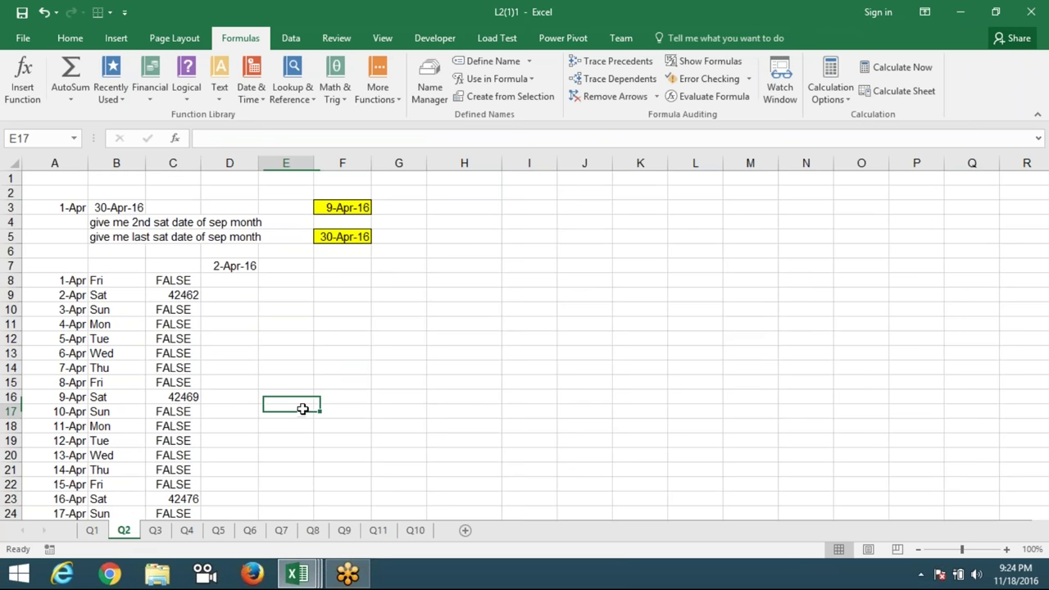
left_click(78, 281)
key("ctrl+shift+Right")
key("ctrl+shift+Down")
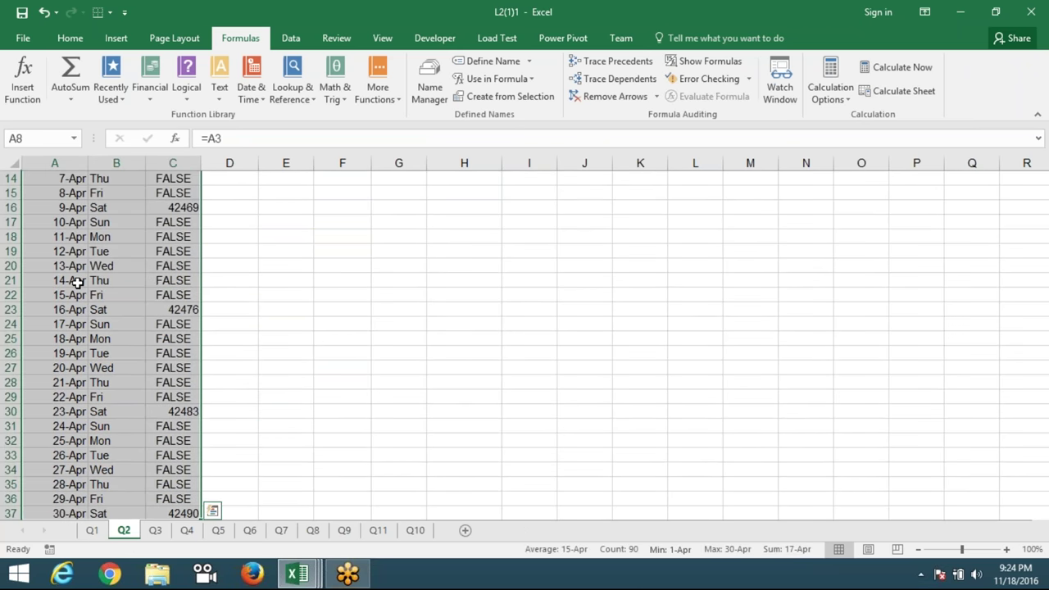
key("Delete")
scroll(78, 281, "up", 5)
Delete the answers in F3 and F5
key("Up")
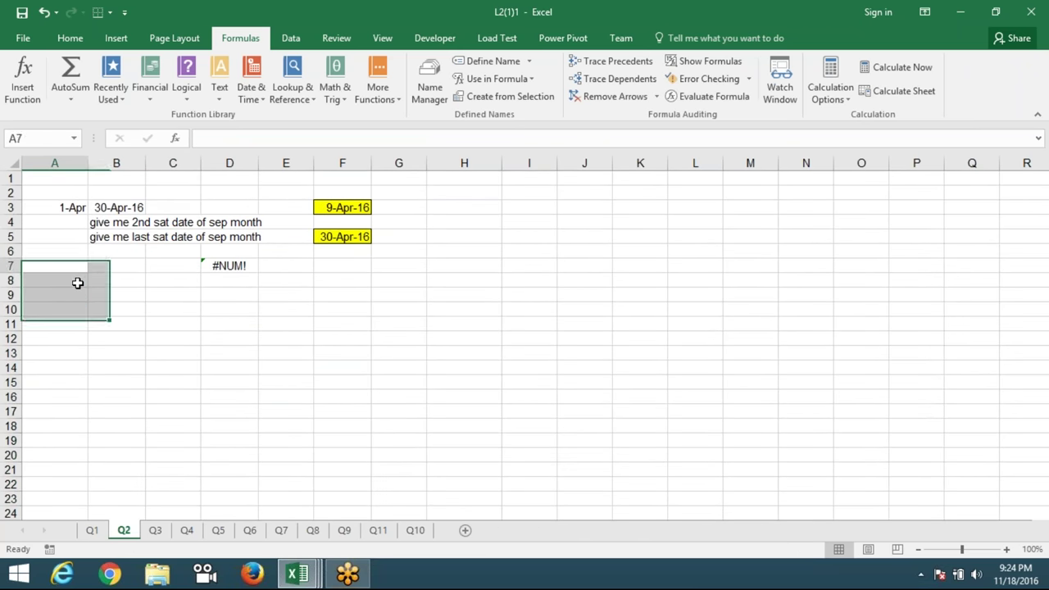
key("Up")
key("Up")
key("Up")
key("Up")
key("Right")
key("Right")
key("Right")
key("Right")
key("Down")
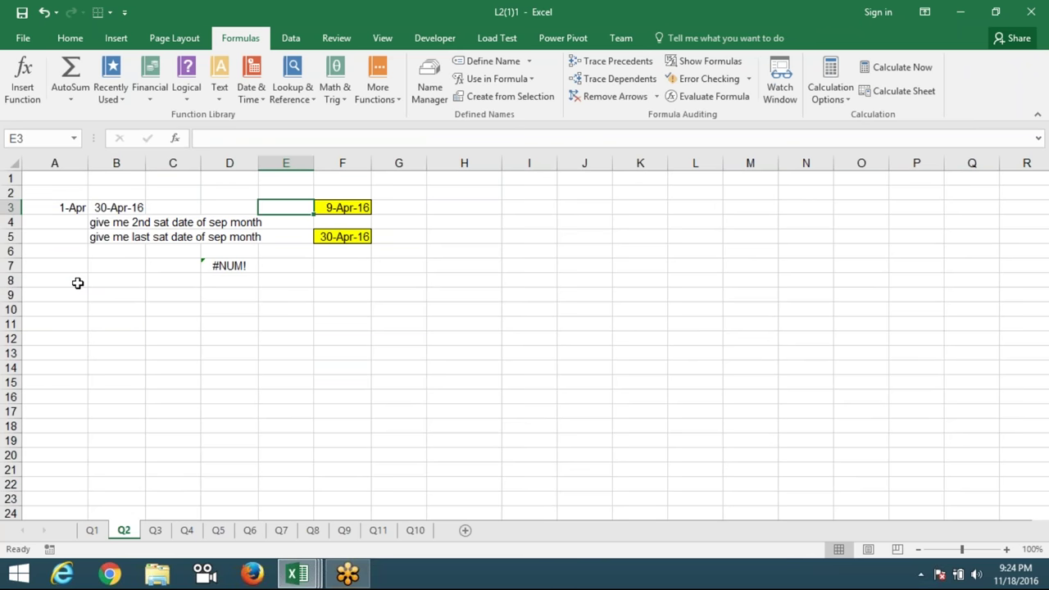
key("Right")
key("Delete")
key("Down")
key("Down")
key("Delete")
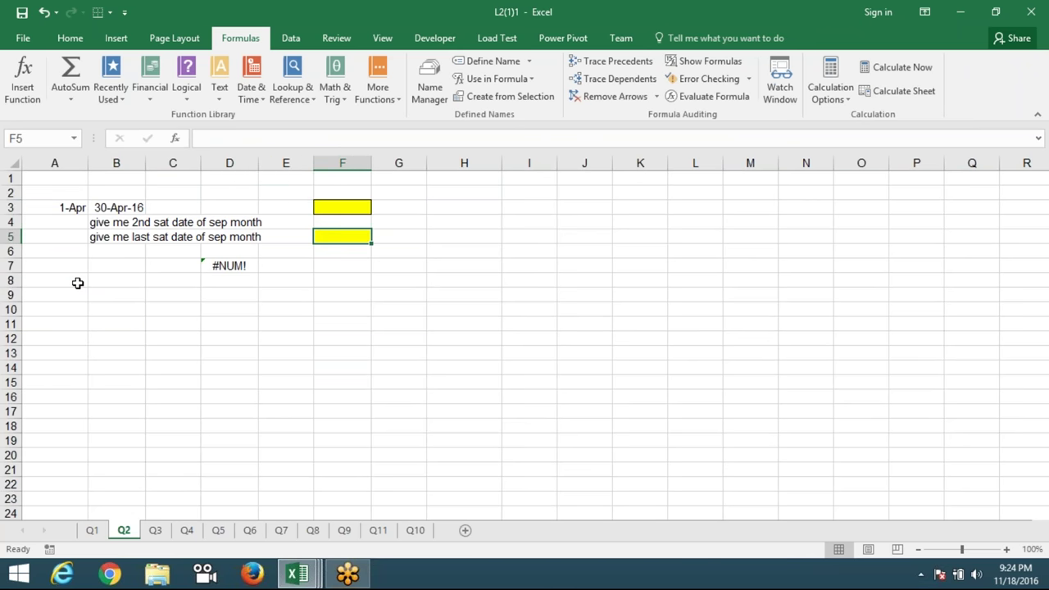
key("Left")
key("Left")
key("Left")
key("Left")
key("Left")
key("Up")
key("Up")
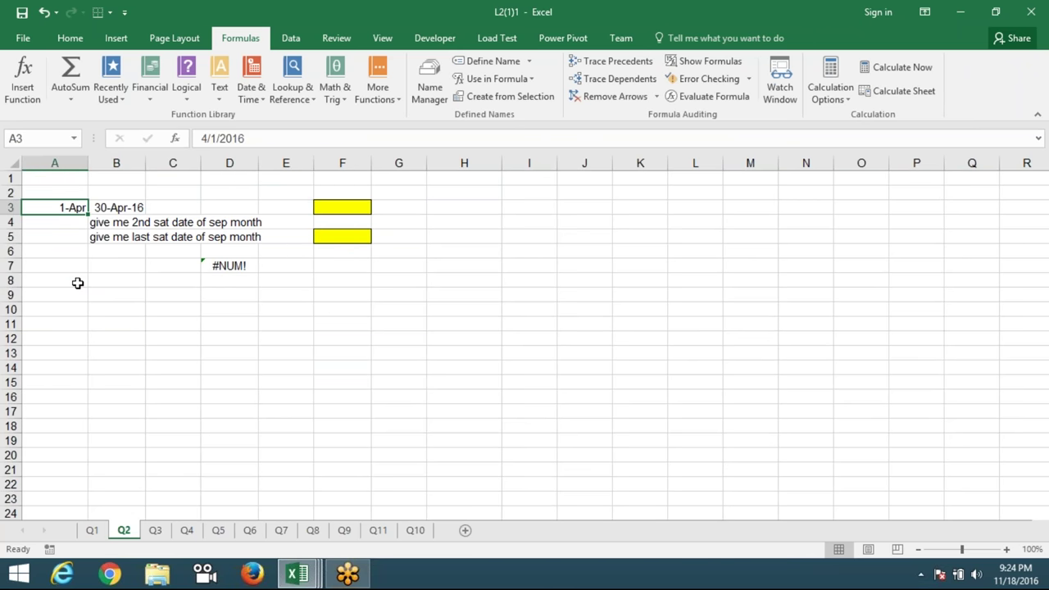
key("shift+Right")
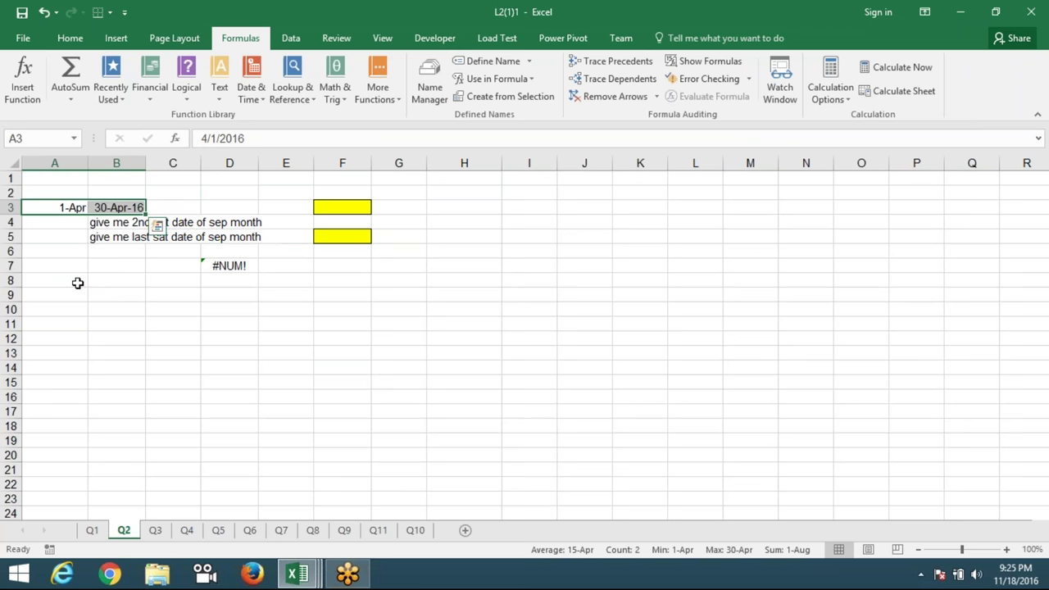
key("Down")
key("Down")
key("Down")
key("Down")
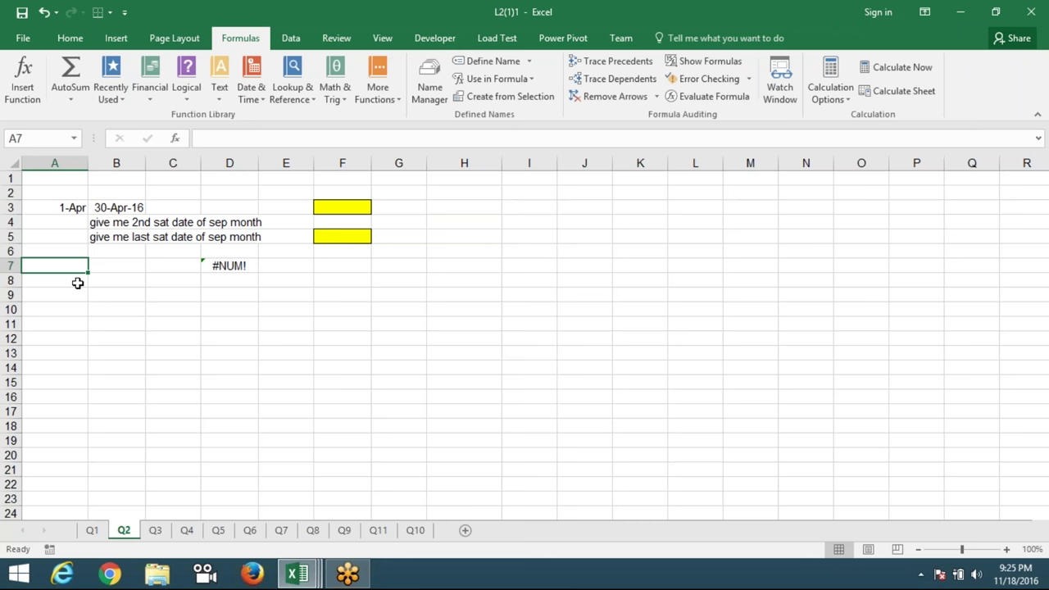
left_click(350, 210)
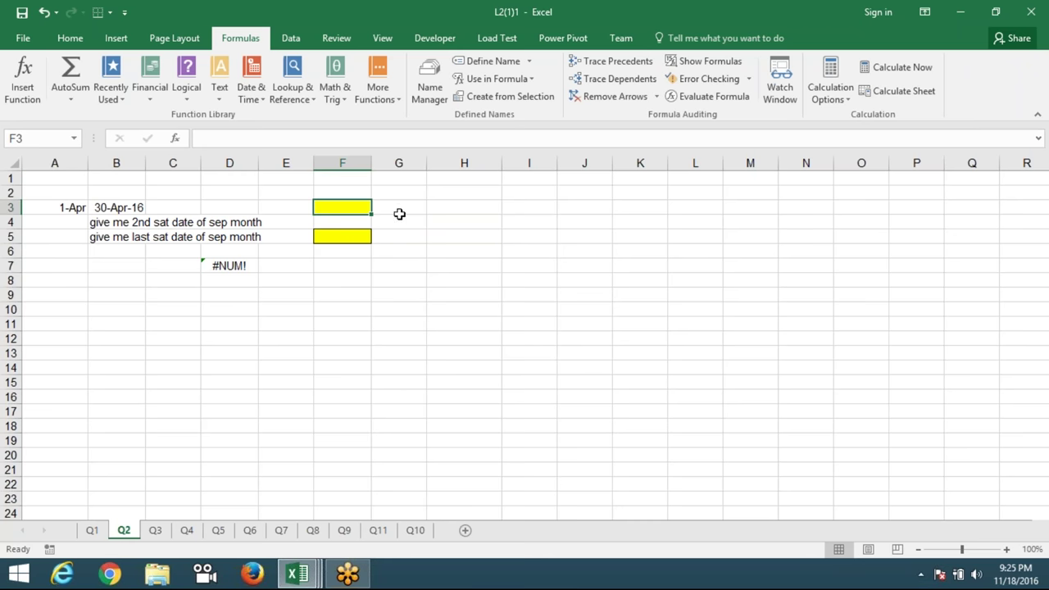
Clear the old #NUM! formula in D7
type("=")
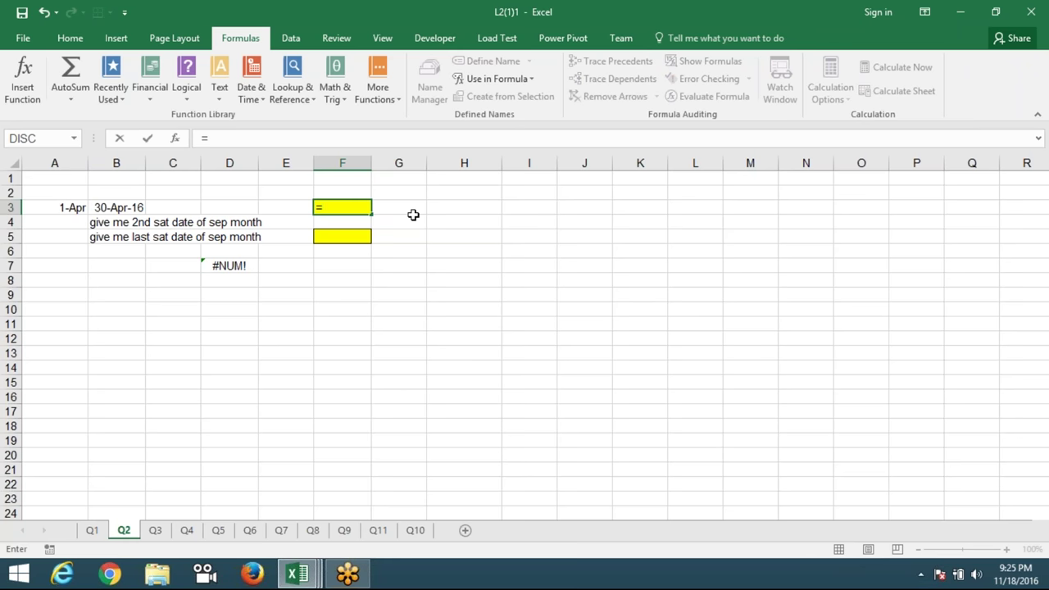
key("Escape")
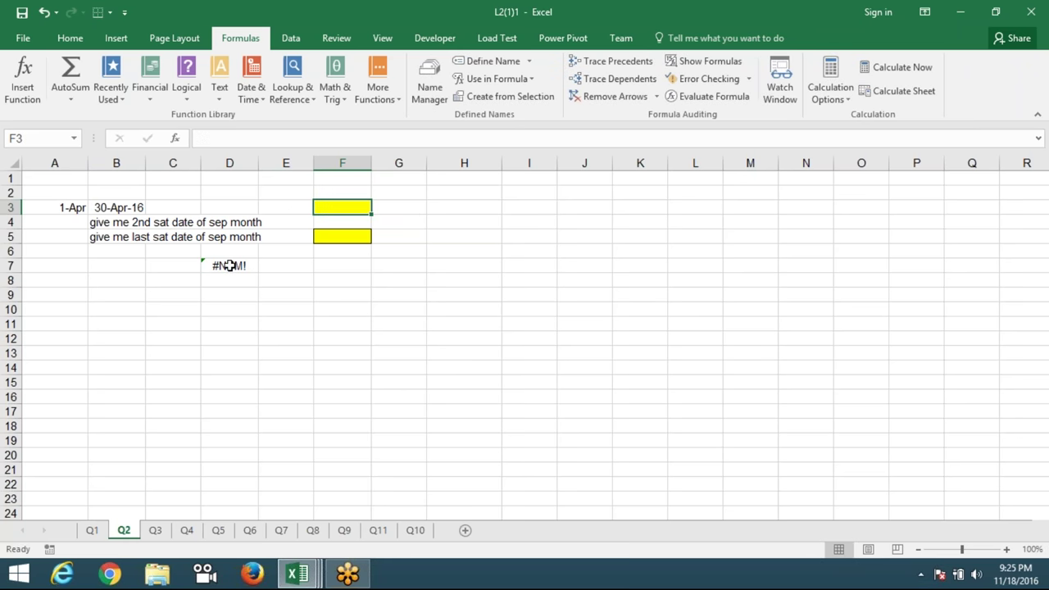
left_click(232, 264)
key("Delete")
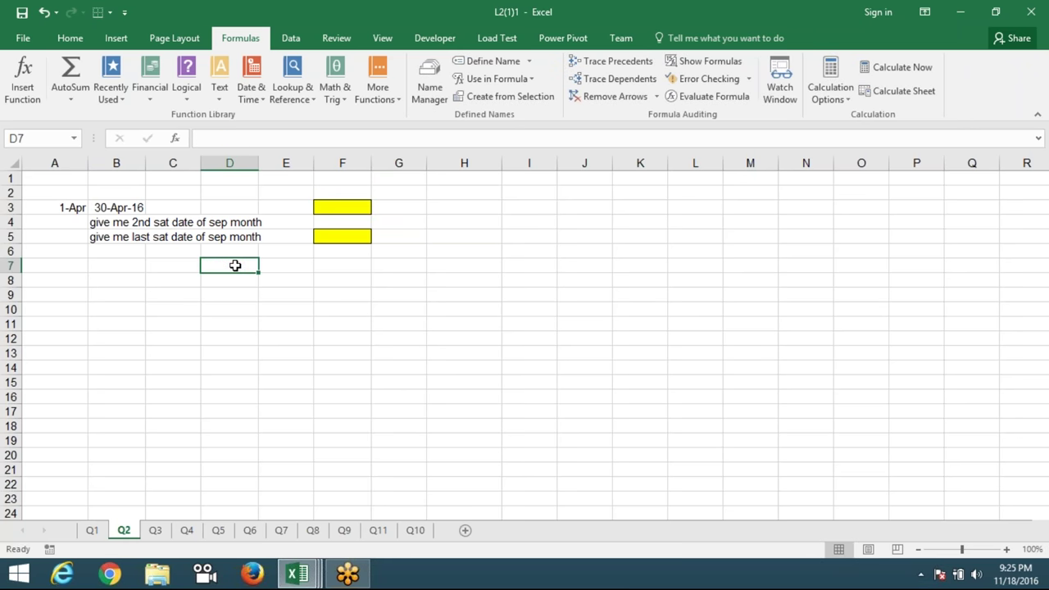
Enter =A3 in A9 and =A9+1 in A10
left_click(52, 297)
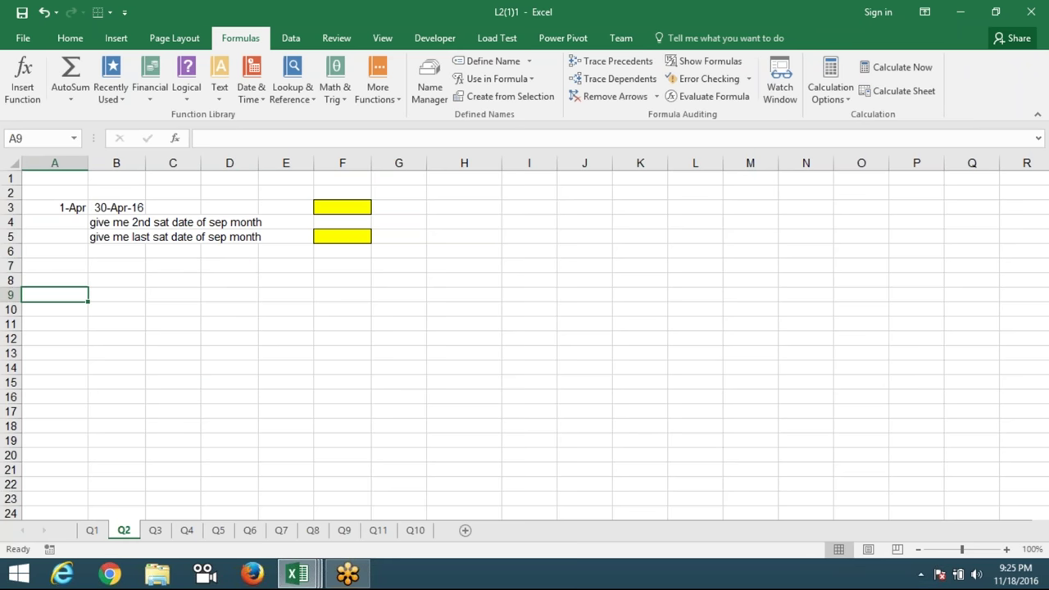
type("=")
left_click(82, 207)
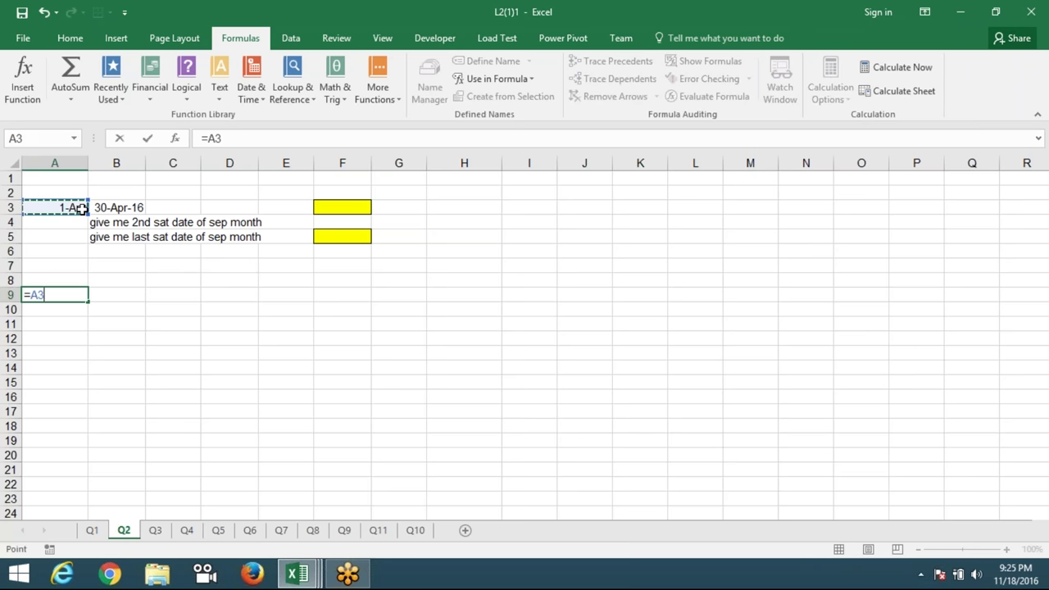
key("Return")
type("=")
key("Up")
type("+1")
key("ctrl+Return")
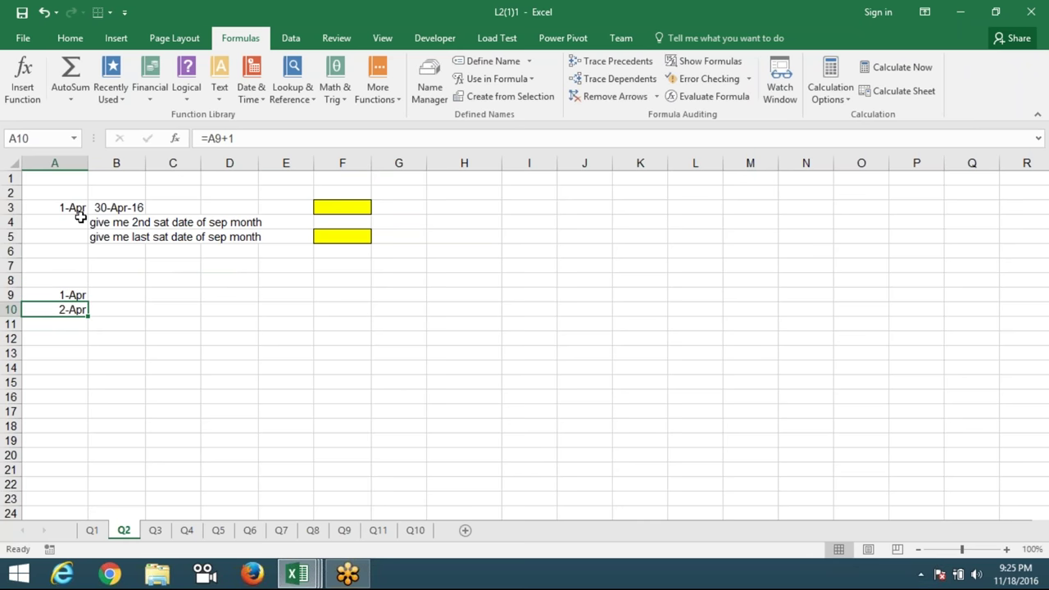
Fill the next-day formula down to 30-Apr, removing the extra May dates
left_click_drag(87, 316, 90, 582)
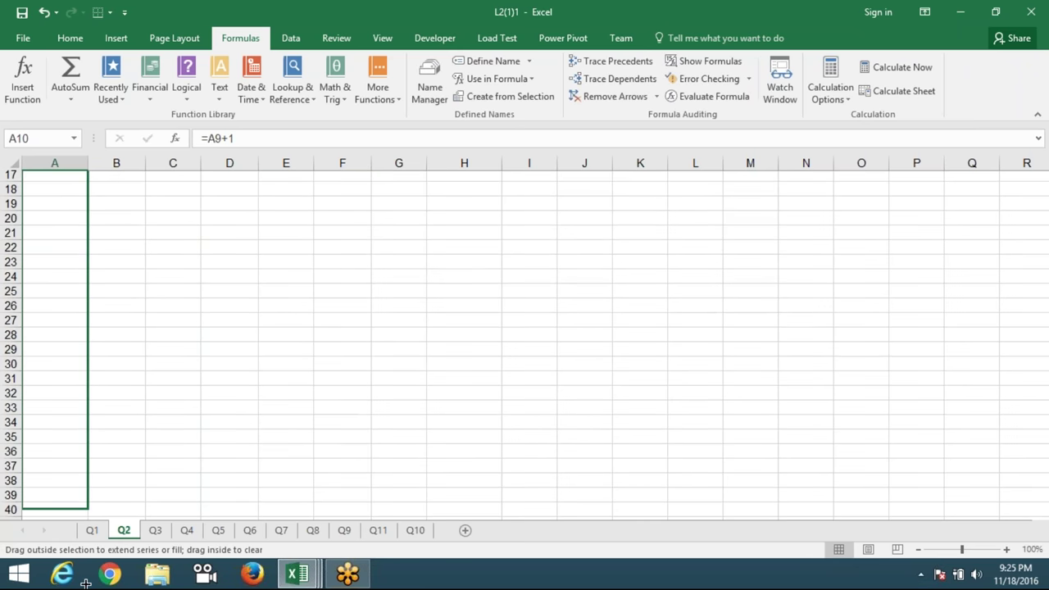
key("ctrl+Down")
key("Up")
key("Up")
key("Up")
key("Up")
key("shift+Down")
key("shift+Down")
key("shift+Down")
key("ctrl+Up")
key("ctrl+Up")
key("Right")
Start an IF formula in B9 referencing the date in A9
type("=idf")
key("BackSpace")
type("f")
key("Tab")
key("Left")
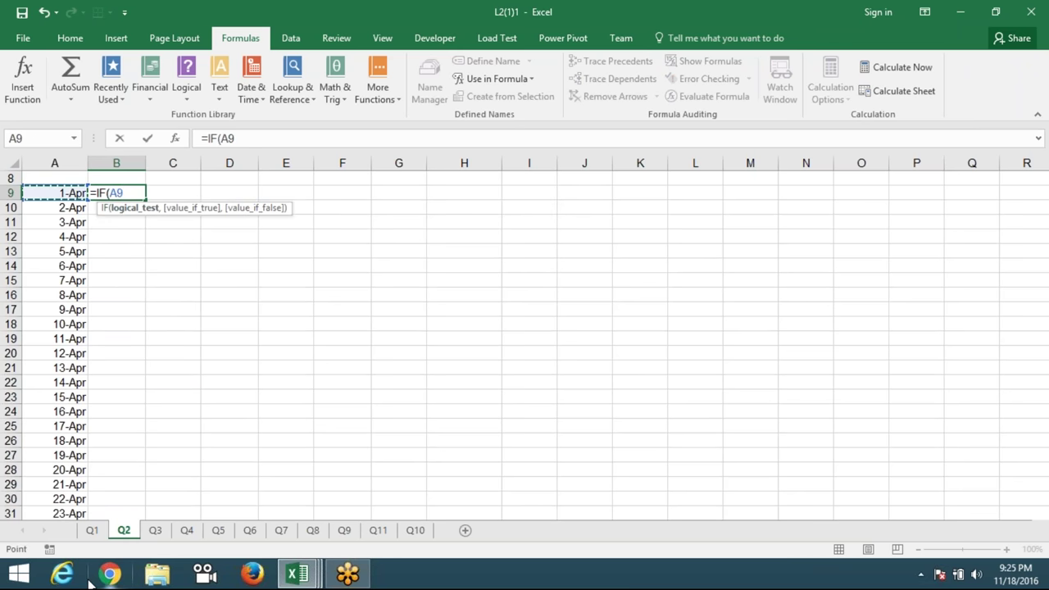
Enter =TEXT(A9,"DDD") in B9 and fill it down the date list to show weekday abbreviations
key("BackSpace")
key("BackSpace")
key("BackSpace")
key("BackSpace")
key("BackSpace")
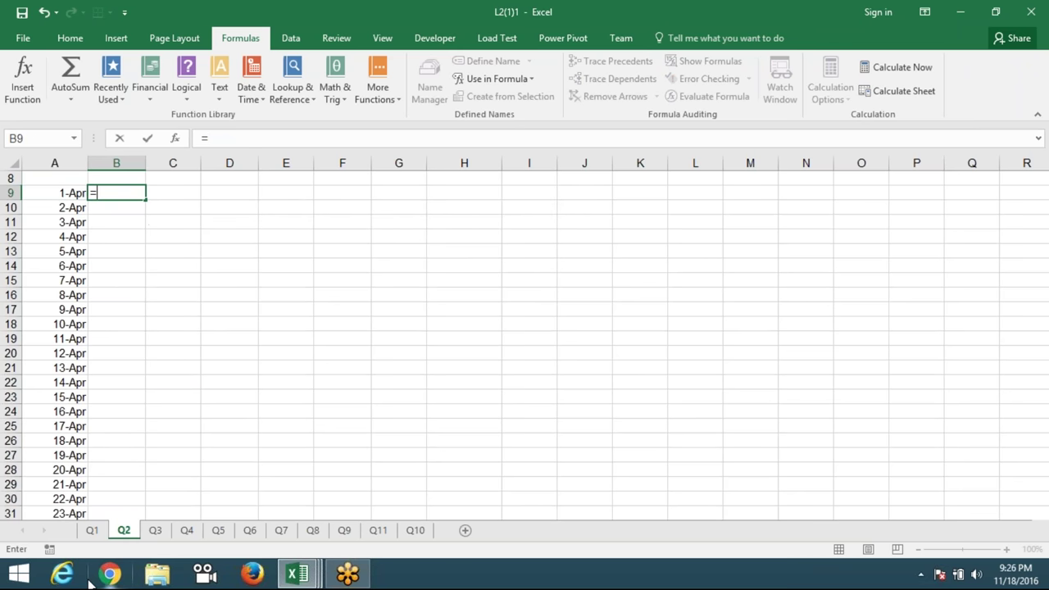
type("te")
key("Tab")
key("Left")
type(",\"")
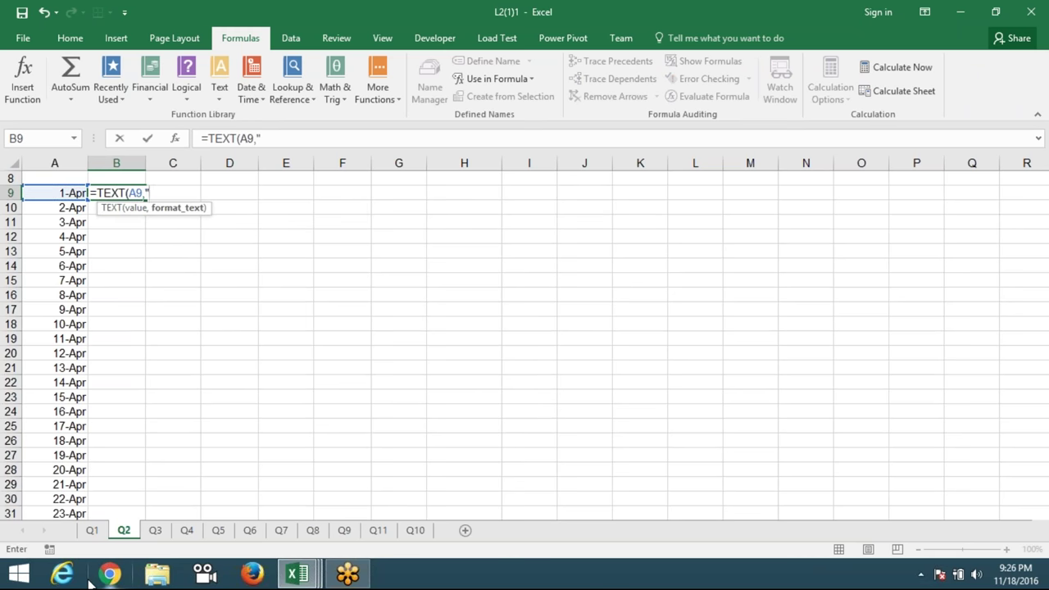
type("DDD\")")
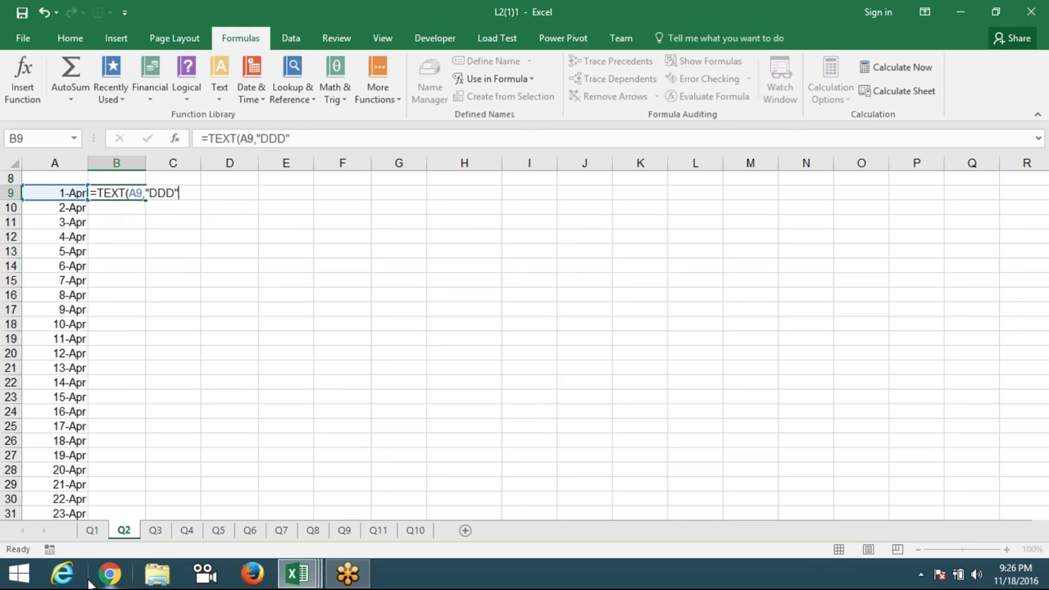
key("Return")
left_click(119, 193)
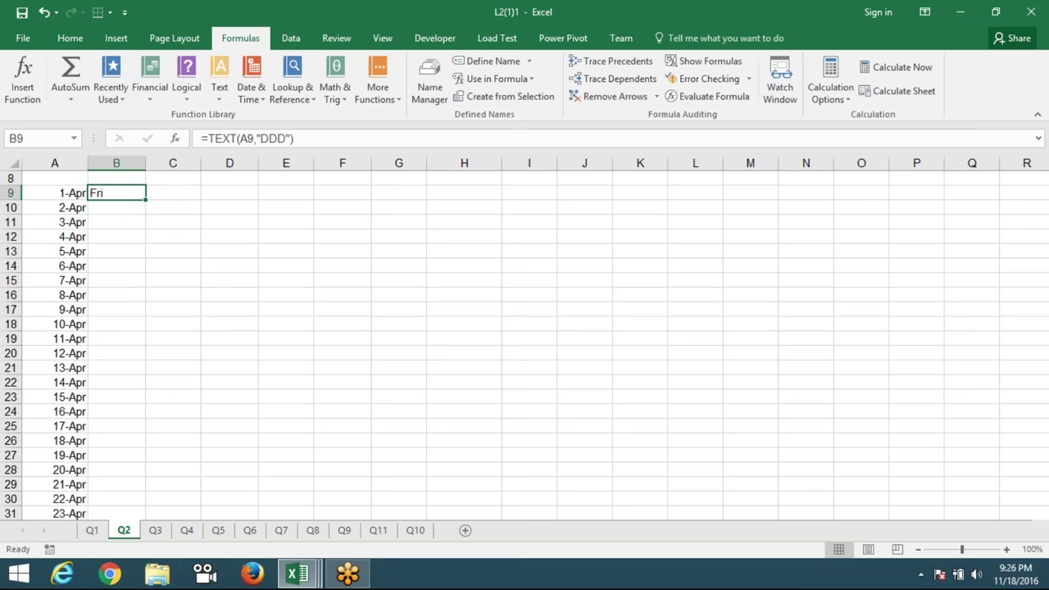
double_click(146, 200)
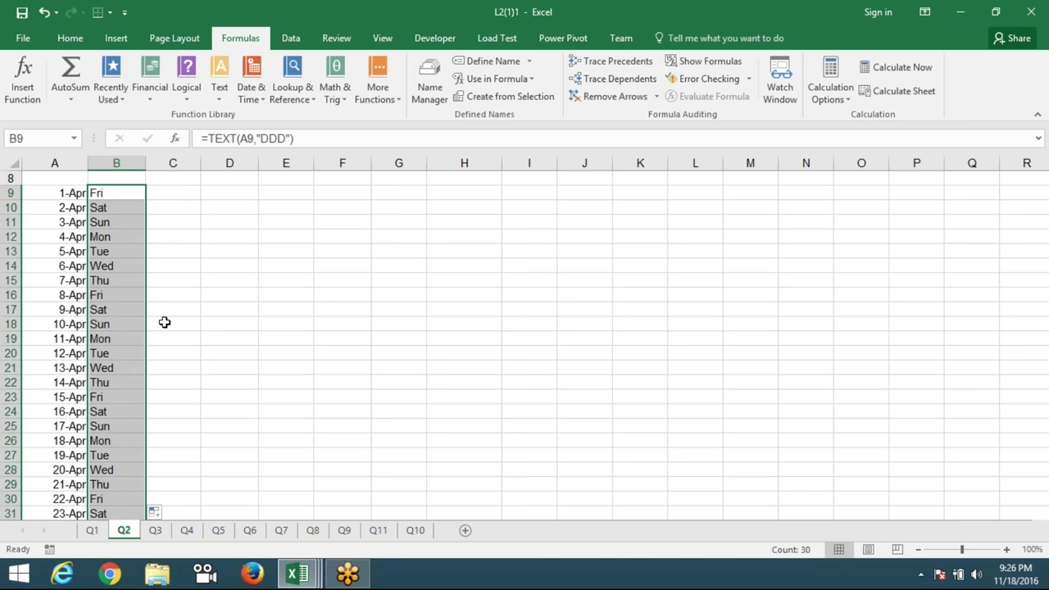
key("Up")
key("Up")
key("Up")
key("Down")
key("Down")
key("Down")
Enter =IF(B9="Sat",A9) in C9, fill it down, and check the Saturday serials in C10, C17, C24
key("Right")
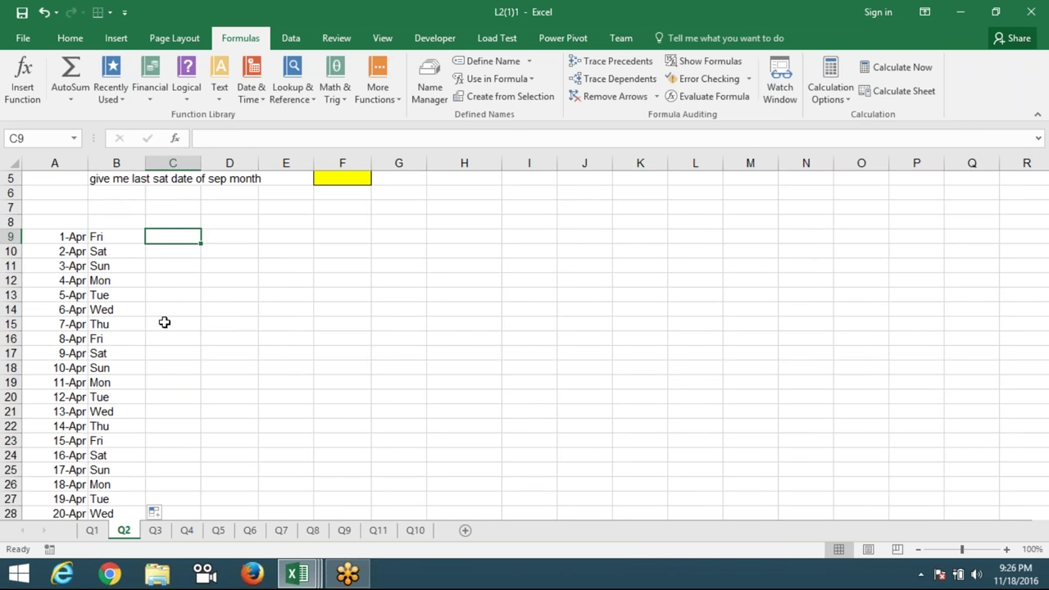
type("=if")
key("Tab")
key("Left")
type("=\"Sat\",")
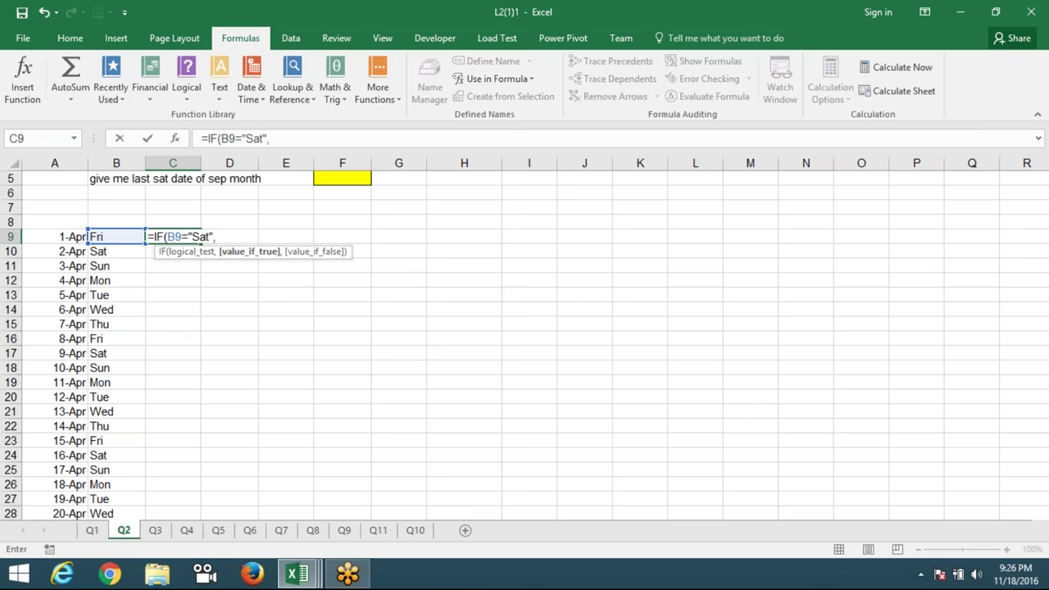
left_click(72, 237)
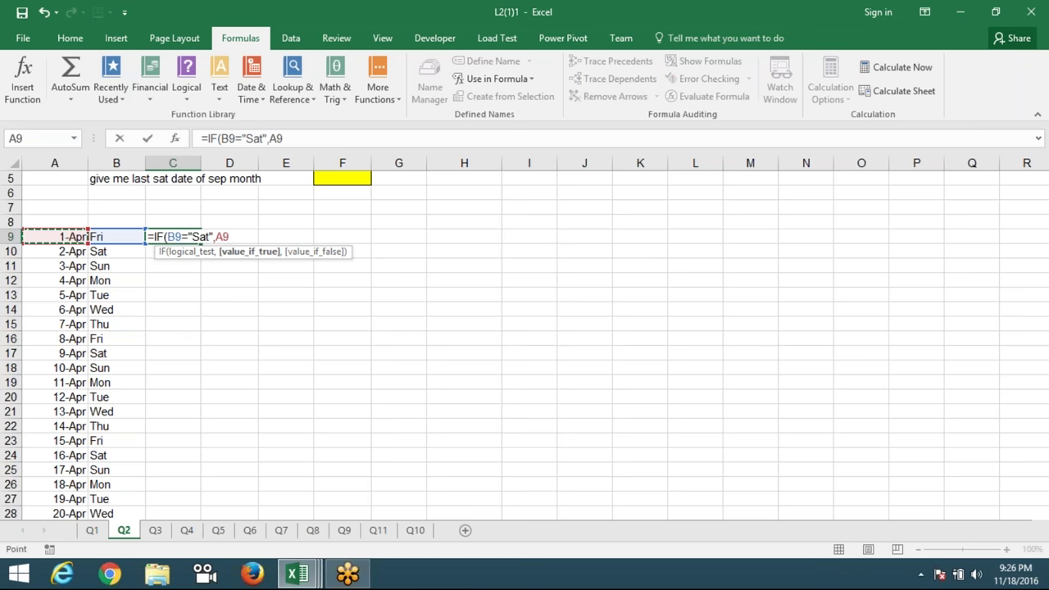
key("Return")
key("Up")
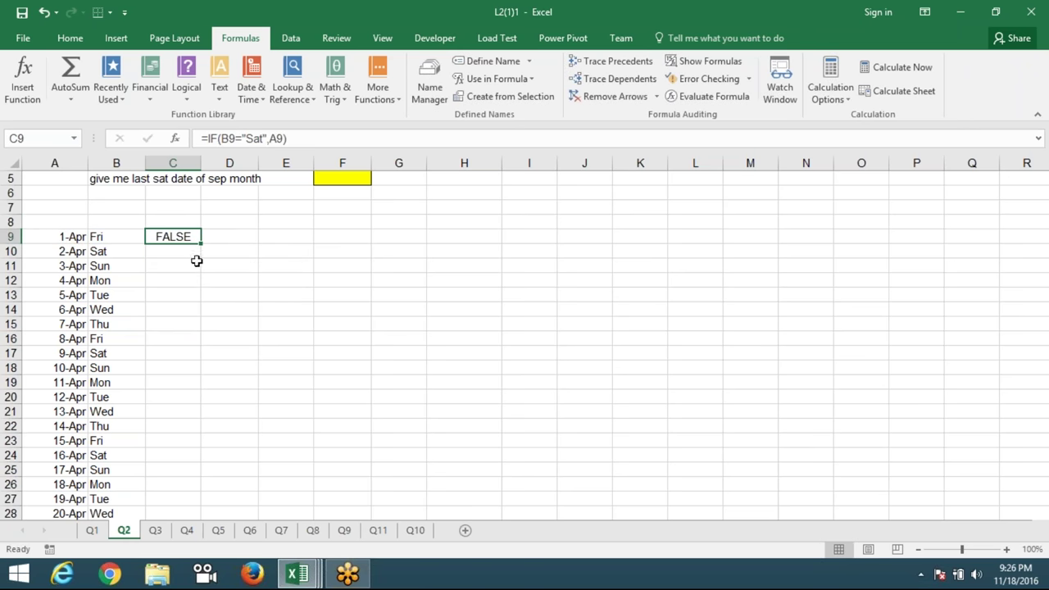
double_click(196, 247)
left_click(184, 253)
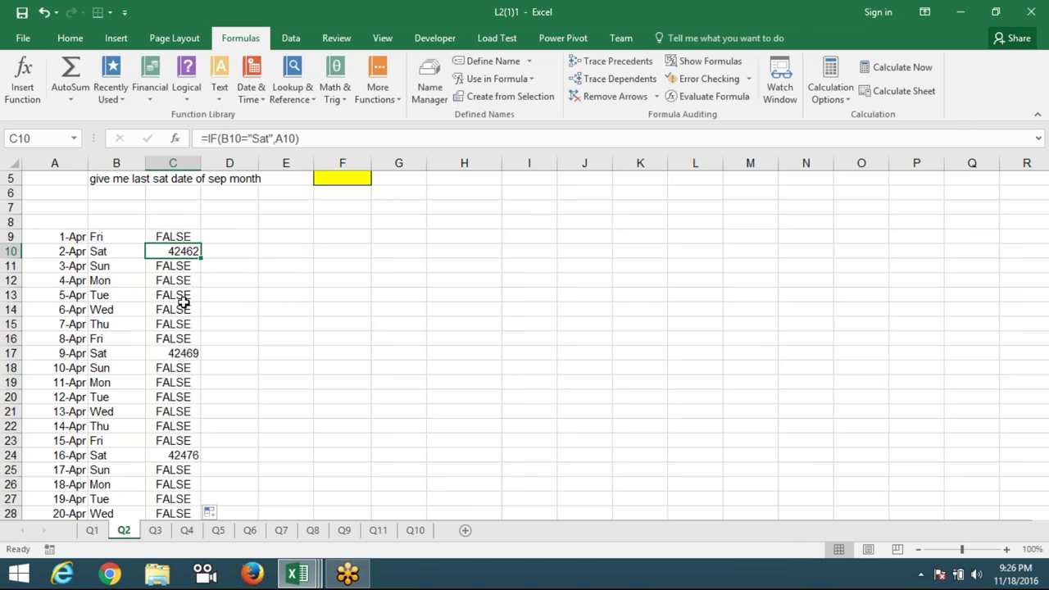
left_click(184, 354)
left_click(187, 455)
scroll(187, 442, "up", 2)
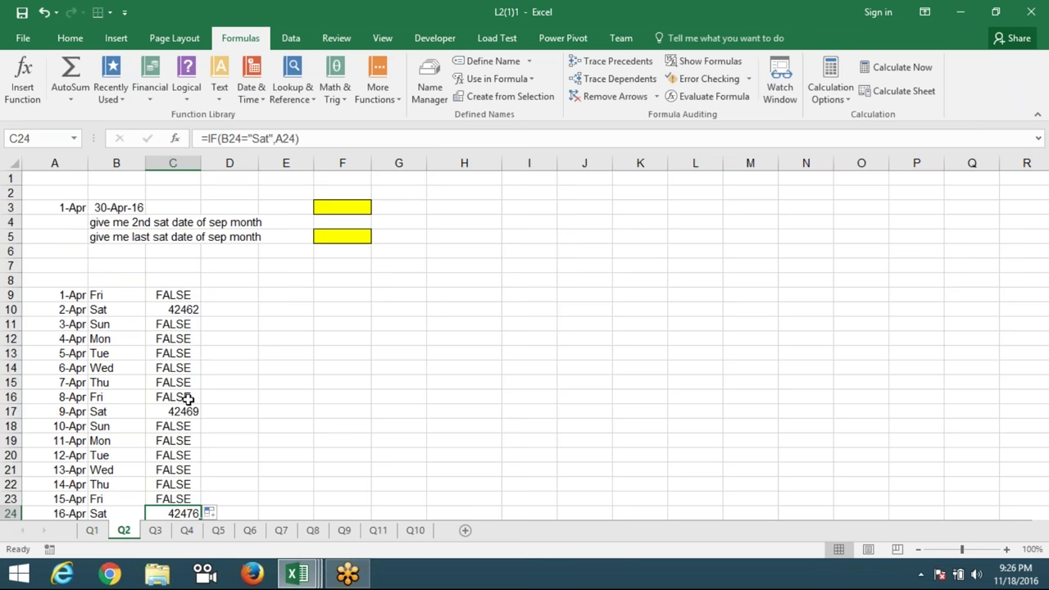
Enter =SMALL(C9:C38,2) in D9 to return the second Saturday
left_click(240, 295)
type("=sm")
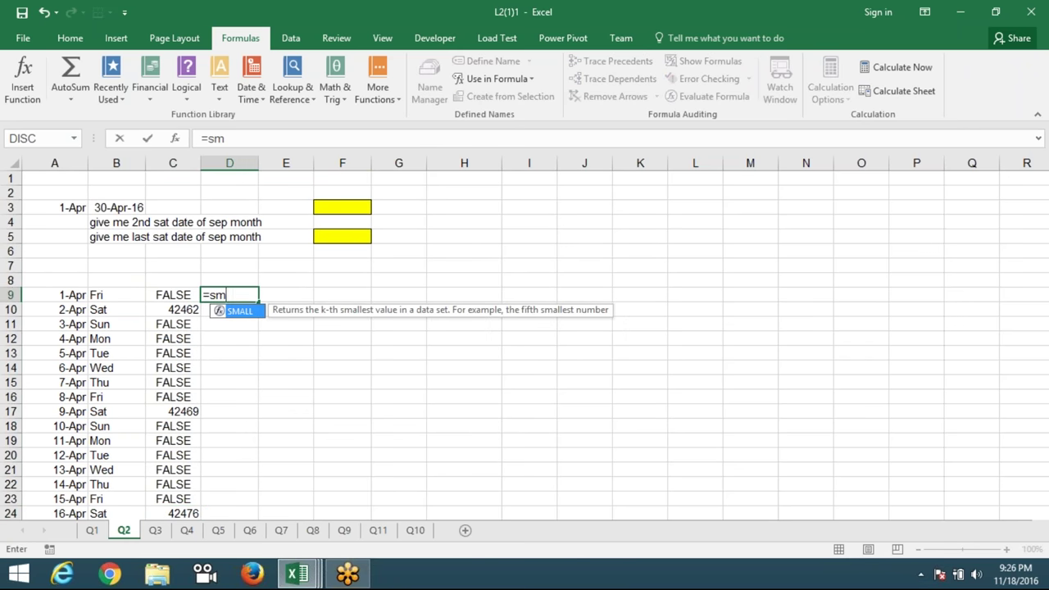
key("Tab")
left_click(182, 297)
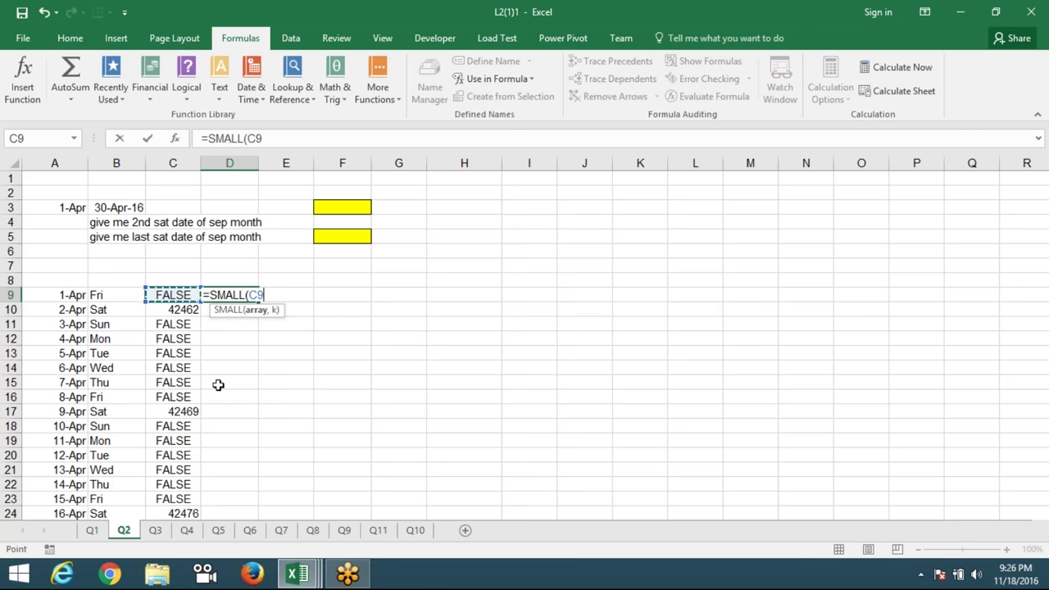
scroll(218, 418, "down", 4)
scroll(190, 447, "down", 4)
left_click(176, 369, "shift")
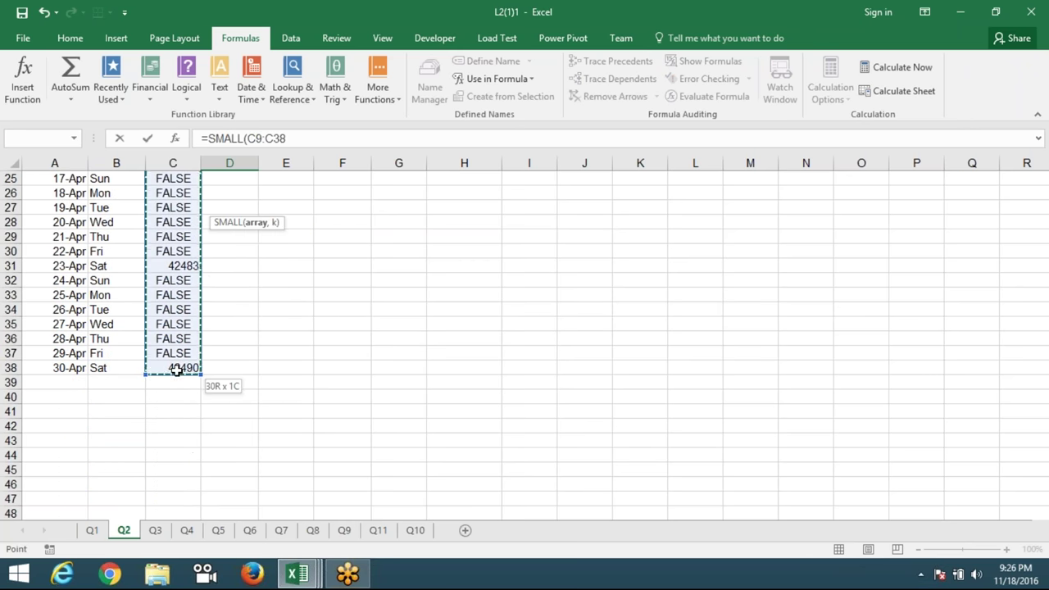
scroll(246, 426, "up", 8)
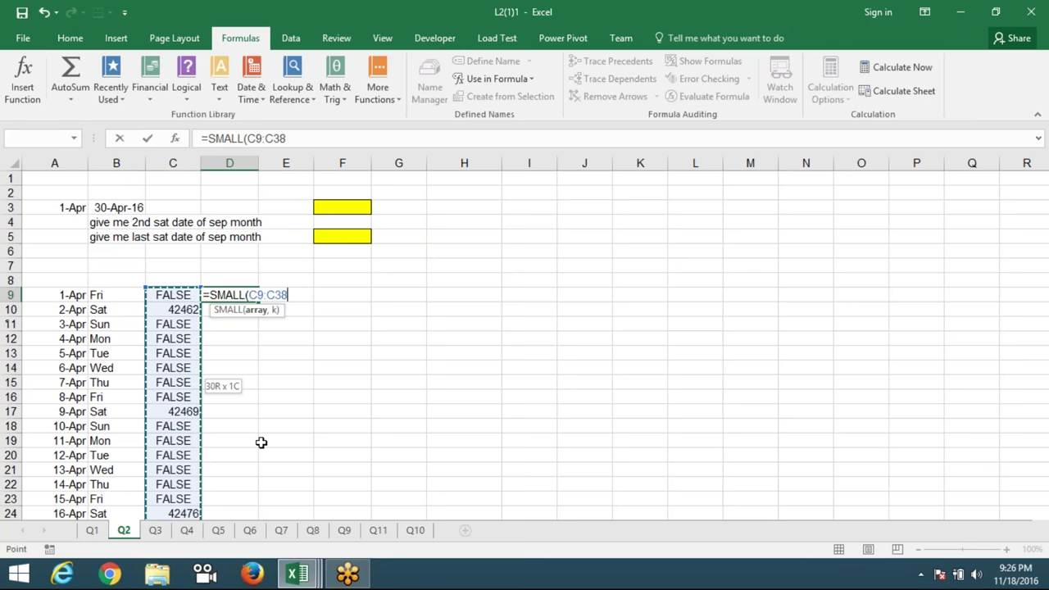
type(",2")
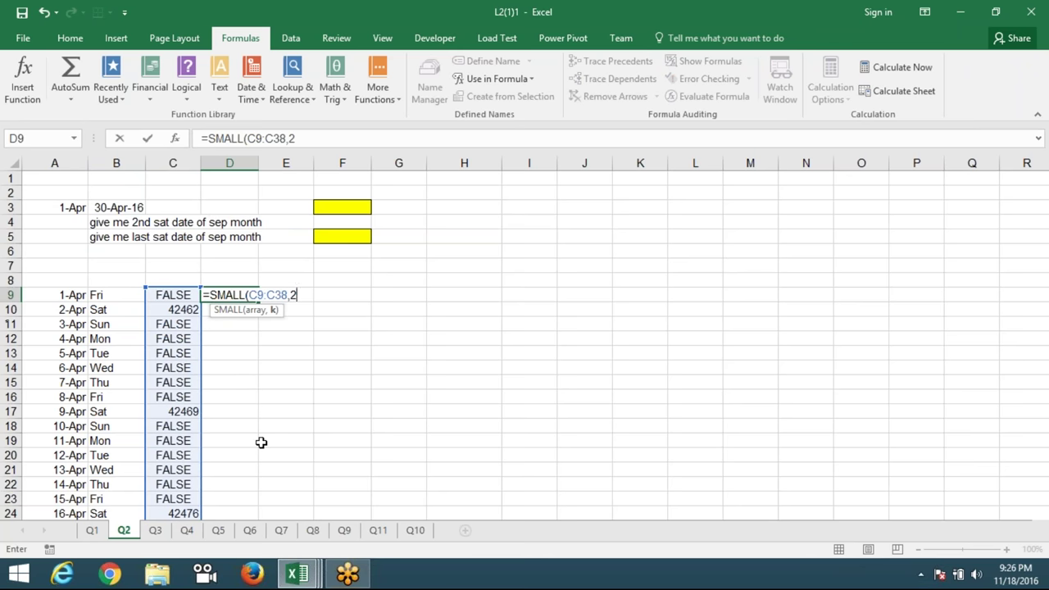
key("Return")
key("Up")
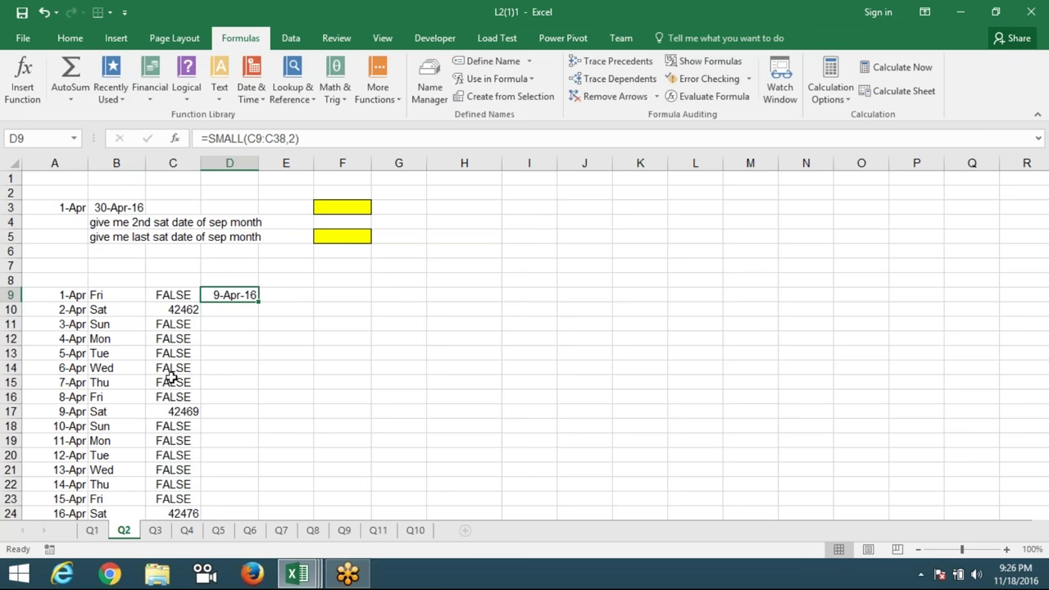
Compare C17's 9-Apr Saturday serial against D9's SMALL result
left_click(172, 324)
left_click(179, 412)
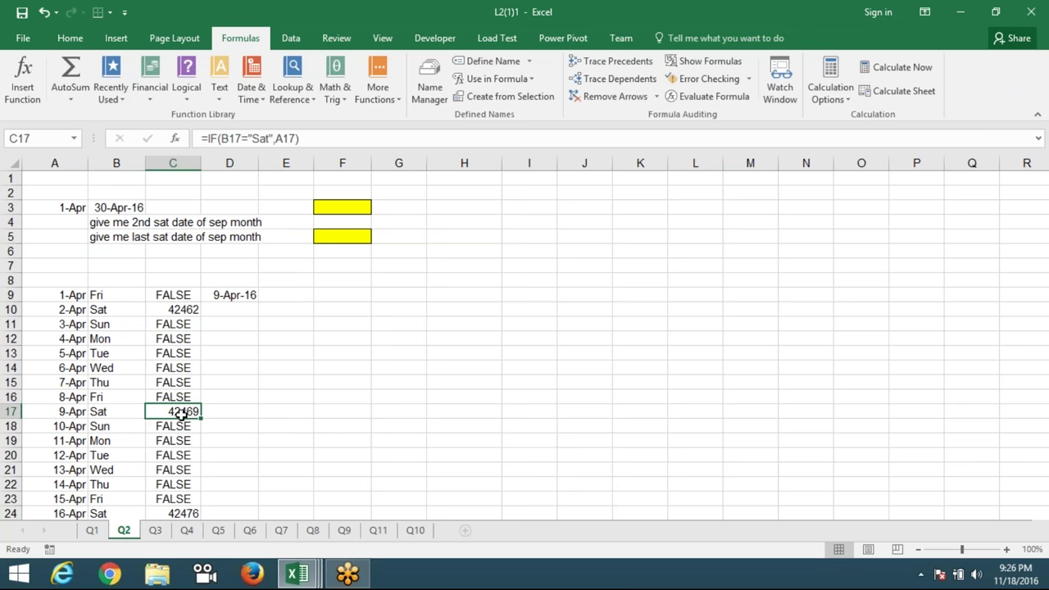
left_click(238, 290)
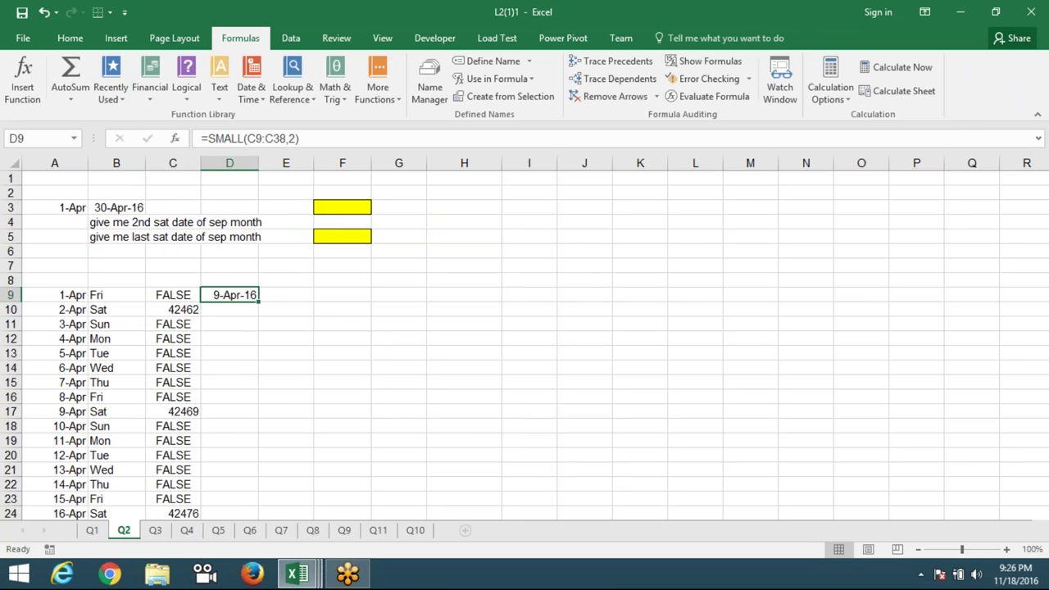
left_click(182, 412)
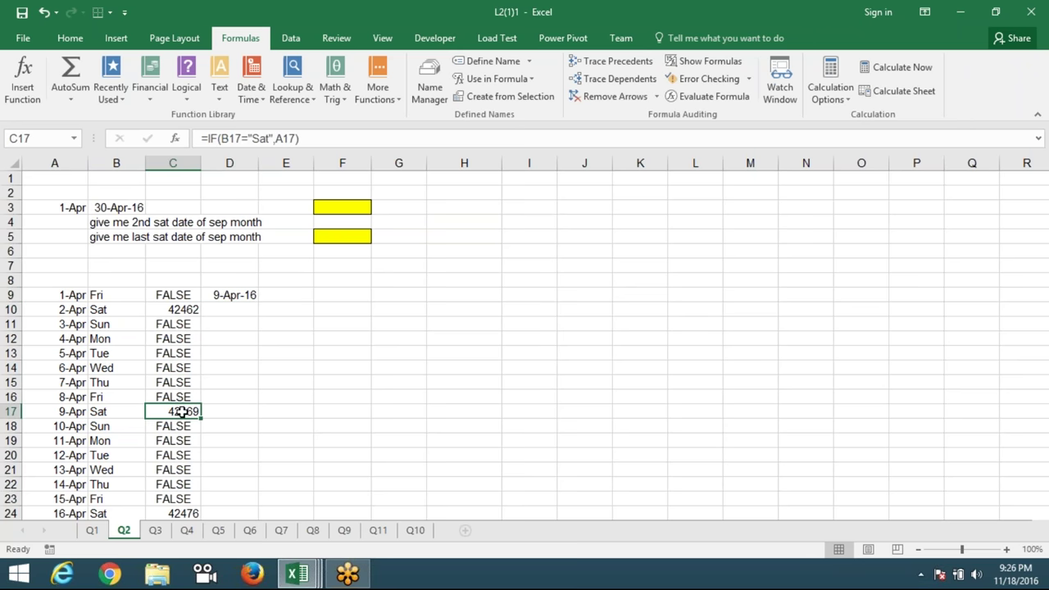
left_click(239, 298)
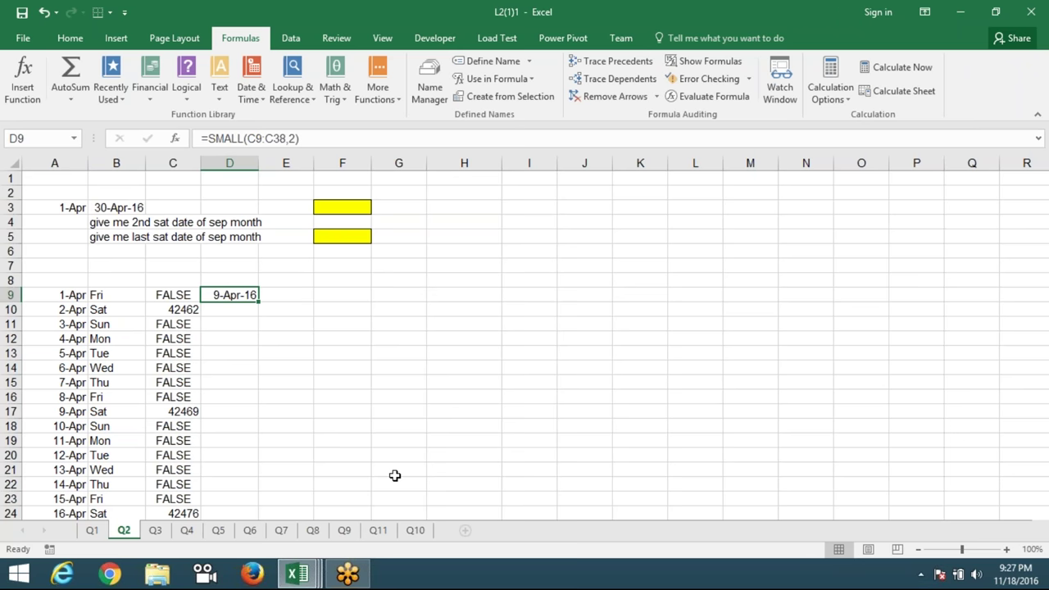
Type the sample numbers 85, 36 and 52 down column G starting at G8
left_click(418, 282)
type("85")
key("Return")
type("36")
key("Return")
type("52")
key("Return")
type("6321")
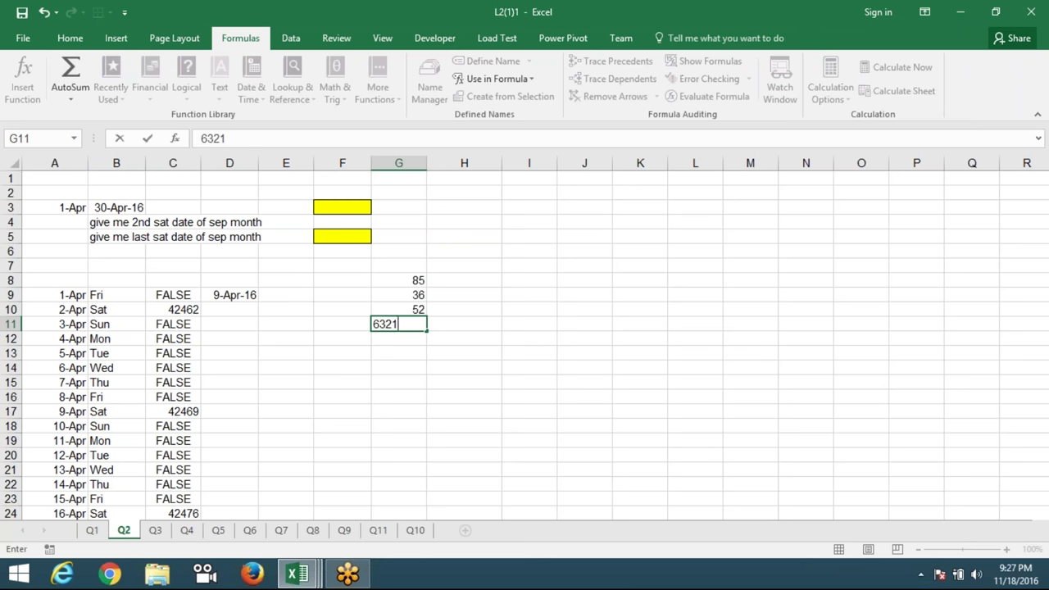
key("BackSpace")
key("BackSpace")
key("Return")
type("54")
key("Return")
type("65")
key("Return")
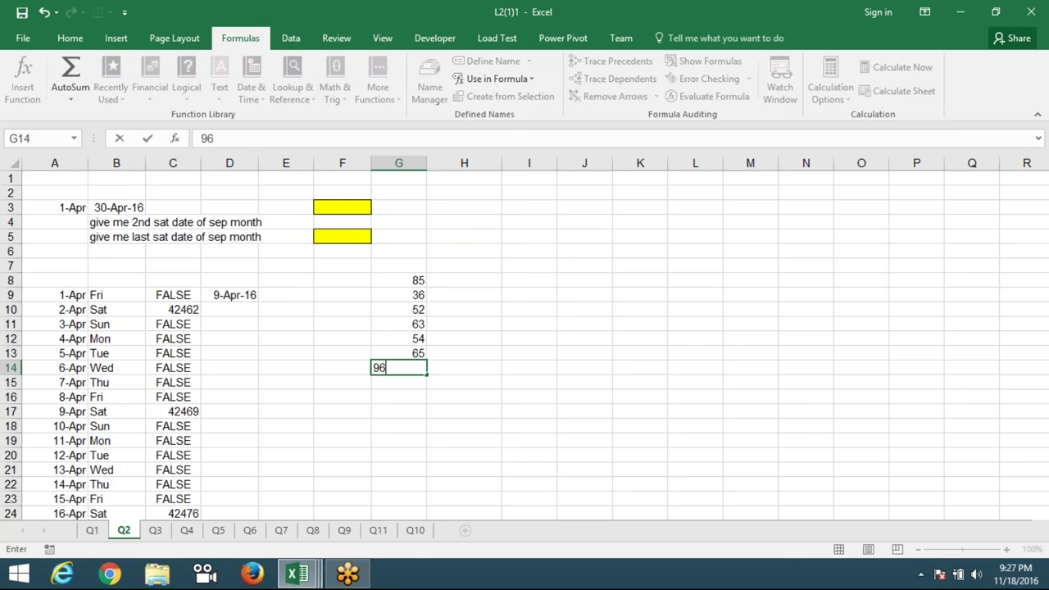
key("Return")
type("25")
key("Return")
type("32")
key("Return")
type("2")
left_click(463, 339)
left_click(450, 281)
key("Up")
type("=min")
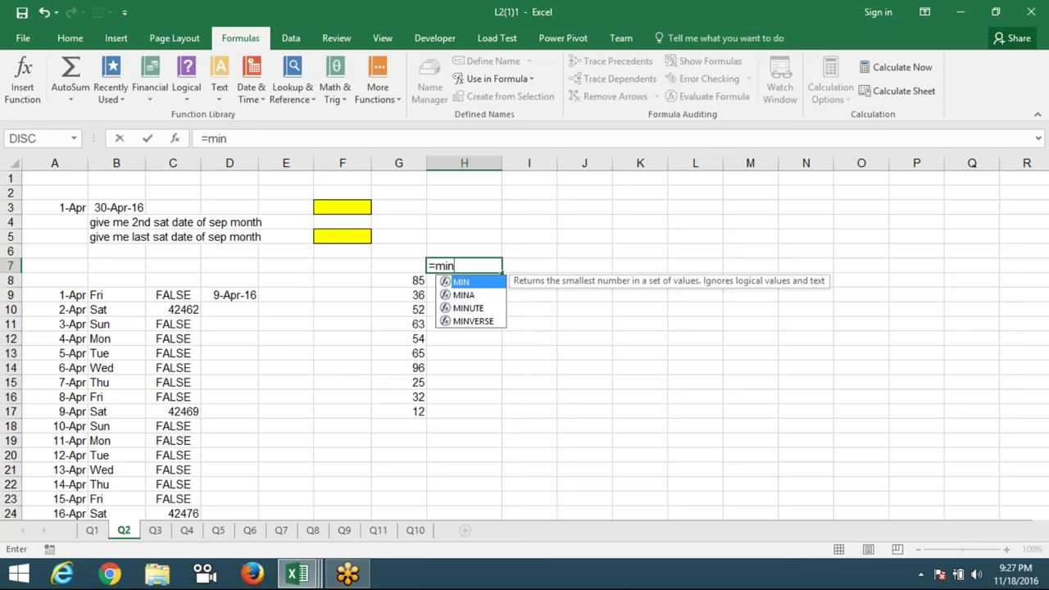
type("(")
key("Left")
key("Down")
key("ctrl+shift+Down")
key("Return")
left_click(463, 265)
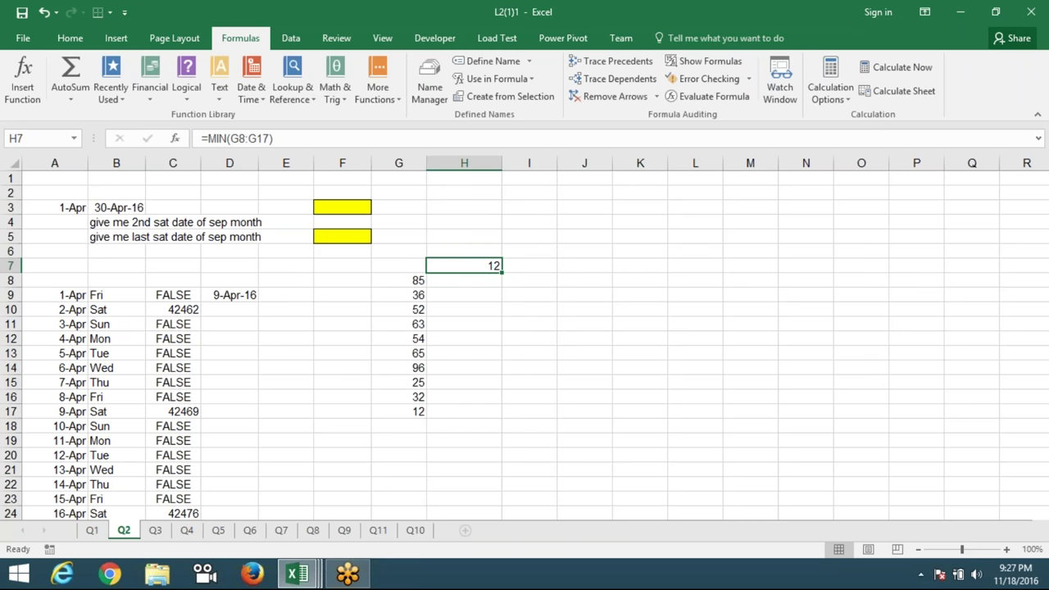
Enter =SMALL(G8:G17,2) in I7 to get the second smallest value, 25
left_click(529, 264)
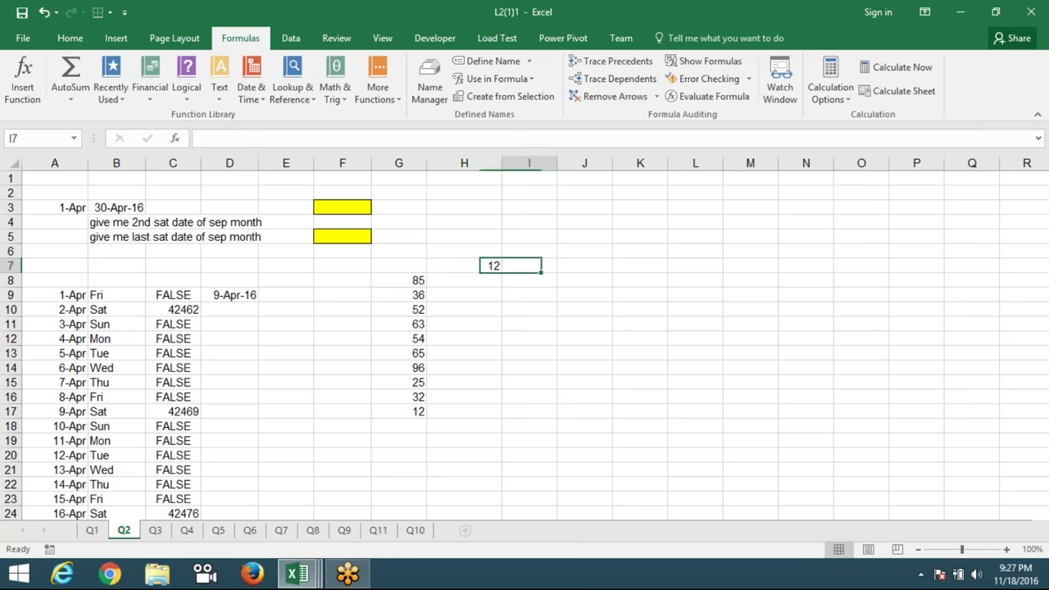
type("=sm")
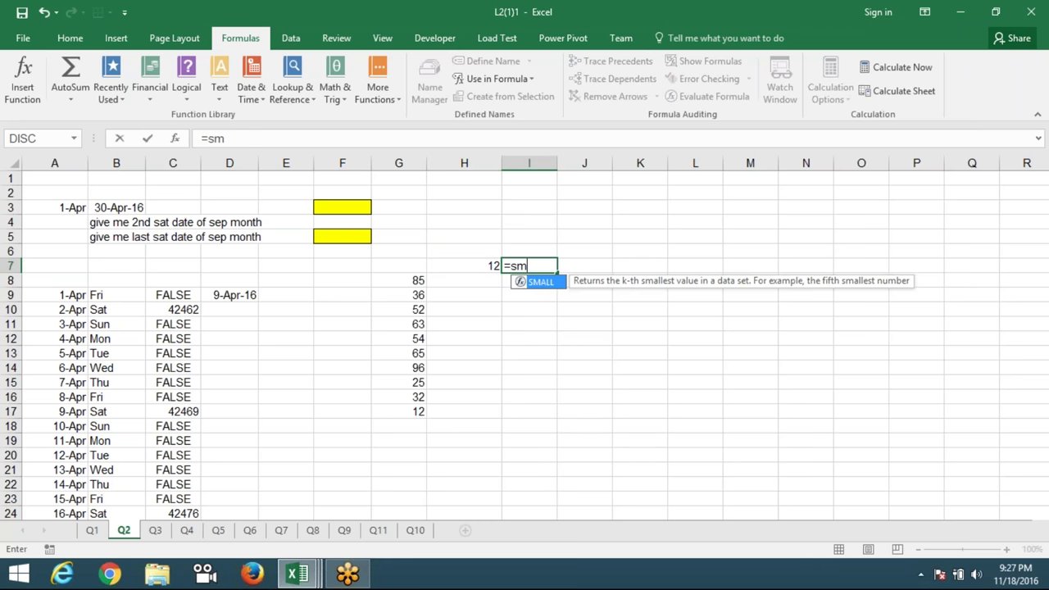
key("Tab")
left_click(399, 295)
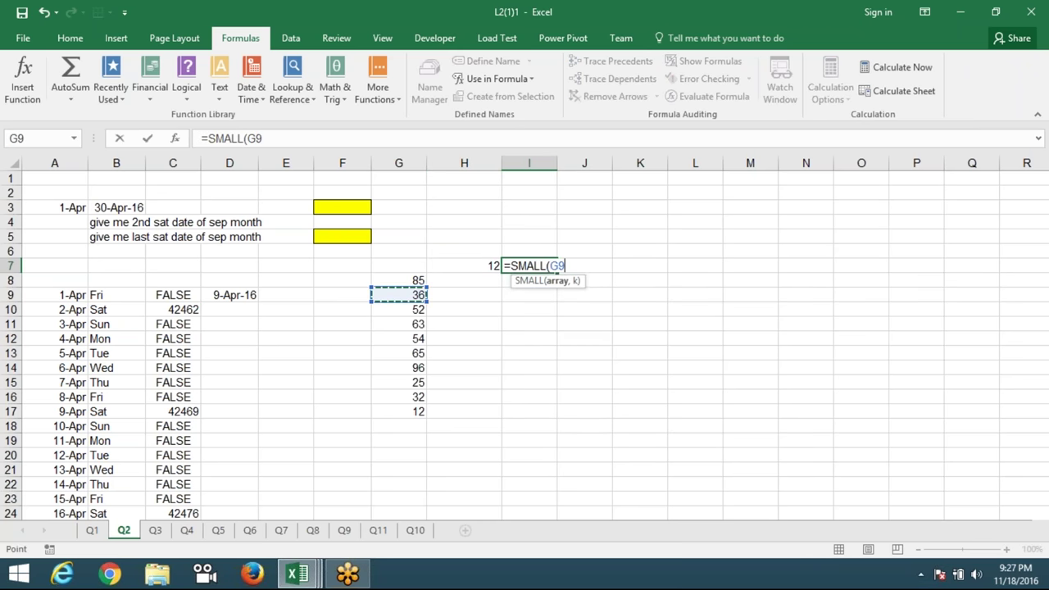
left_click(399, 280)
left_click_drag(373, 280, 414, 414)
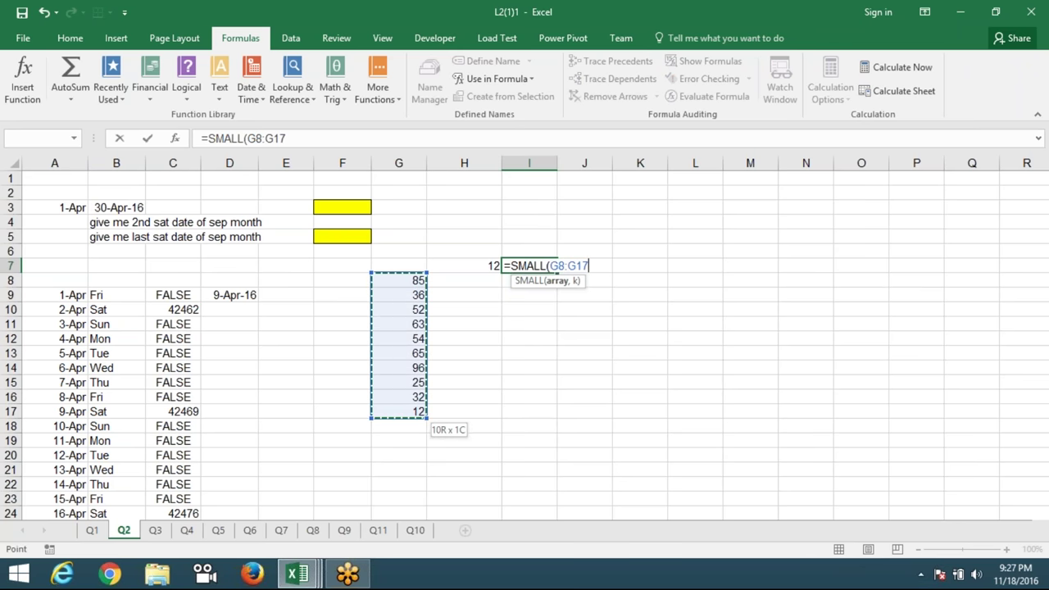
type(",2")
key("Return")
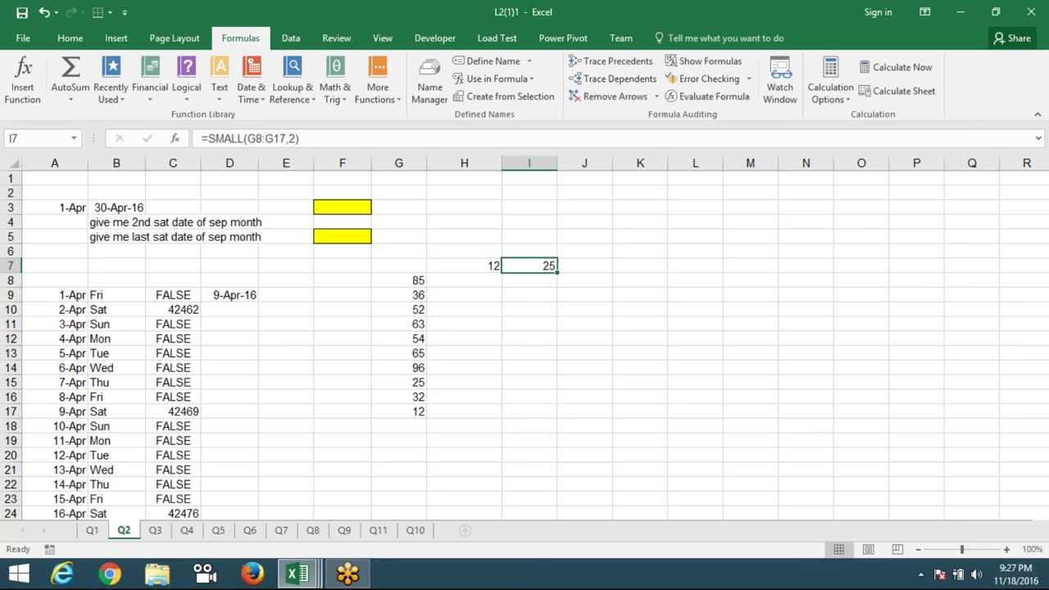
Enter =MAX(G8:G17) in H8 to get the maximum, 96
left_click(585, 265)
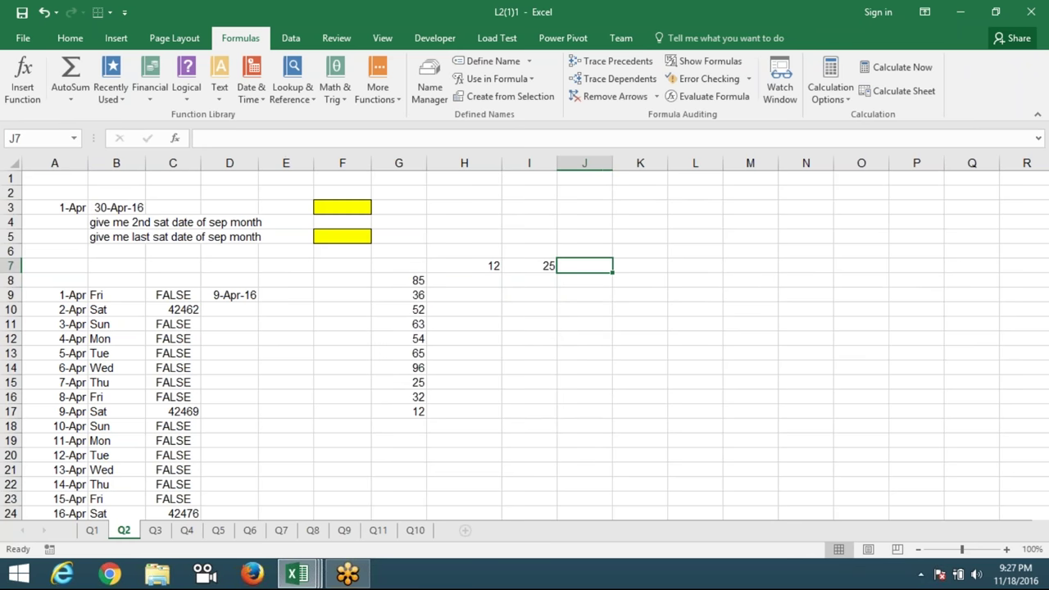
left_click(463, 279)
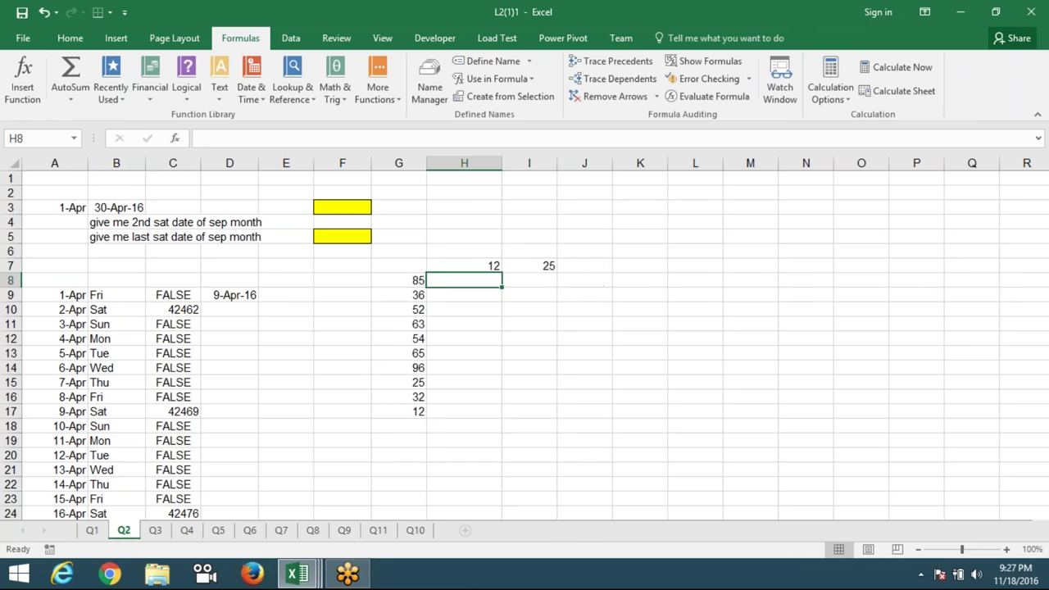
type("=max")
key("Tab")
key("Left")
key("ctrl+shift+Down")
key("ctrl+Return")
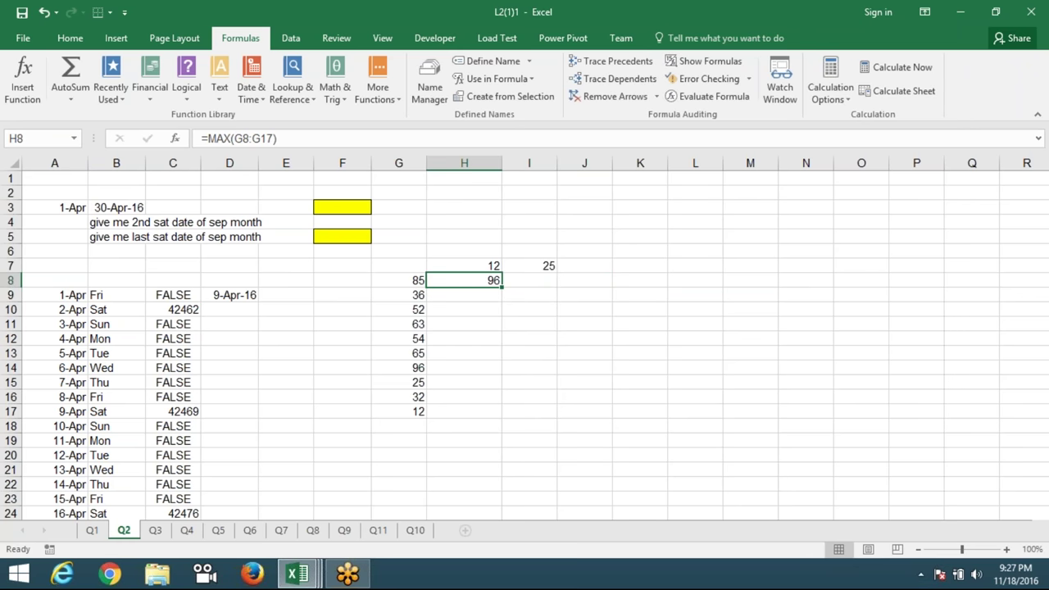
Enter =LARGE(G8:G17,2) in I8 to get the second largest, 85
left_click(529, 280)
type("=lart")
key("BackSpace")
key("Tab")
key("Left")
key("Left")
left_click_drag(398, 279, 398, 411)
type(",2")
key("ctrl+Return")
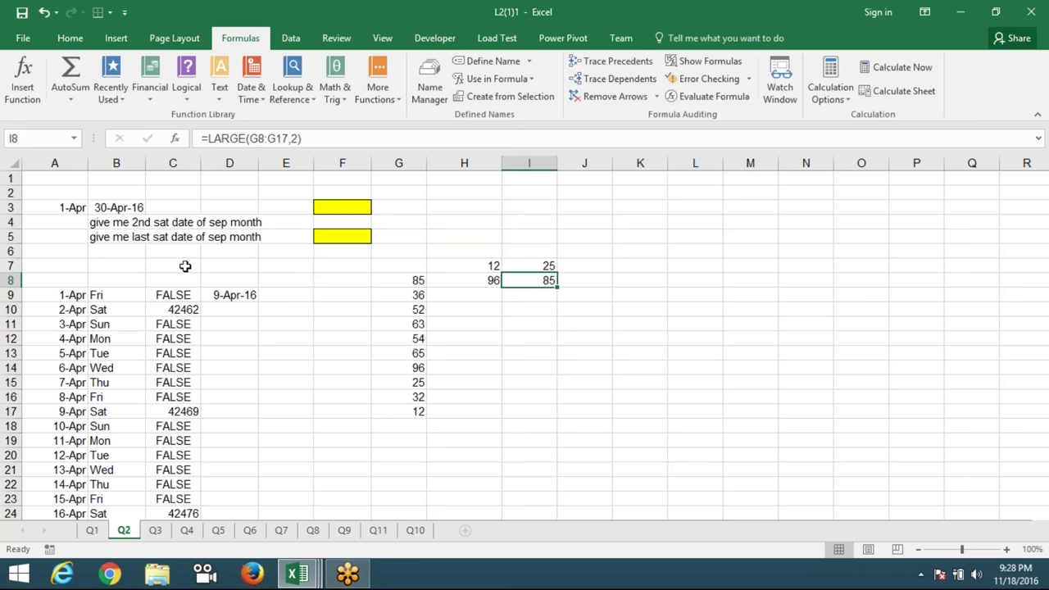
left_click(182, 309)
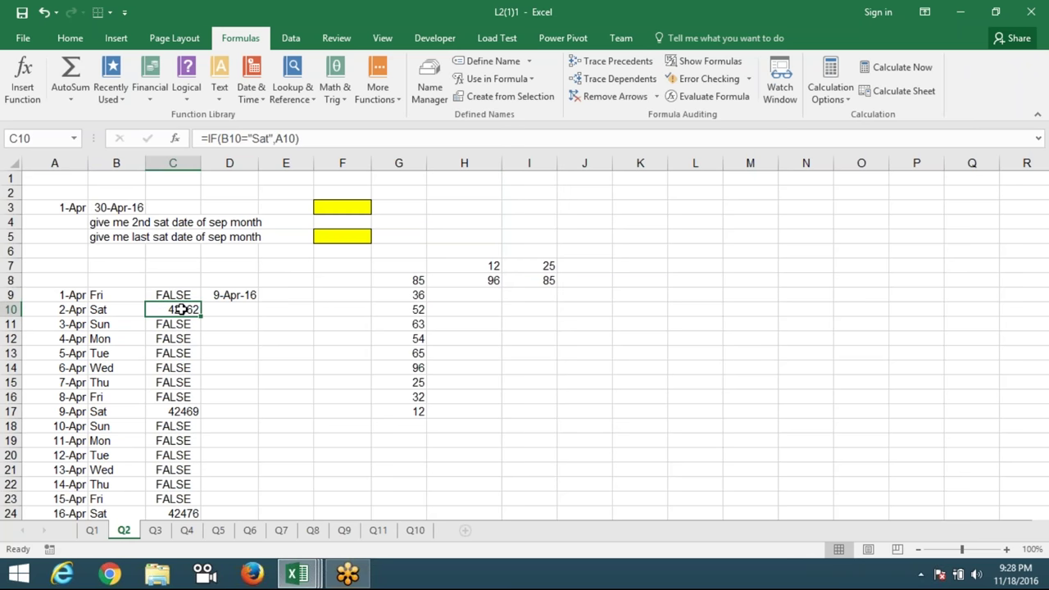
left_click(190, 408)
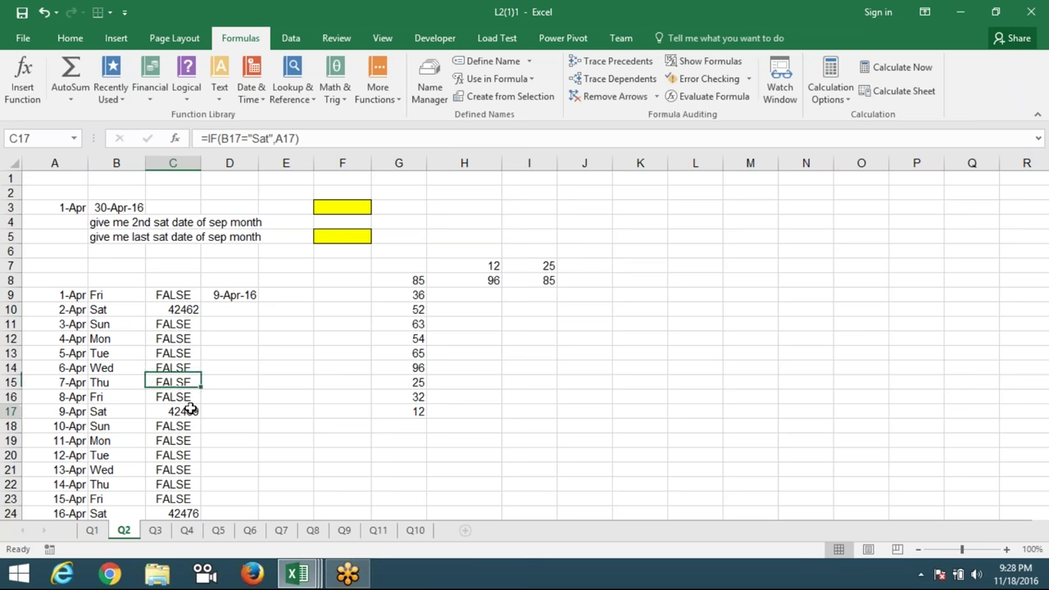
left_click(230, 295)
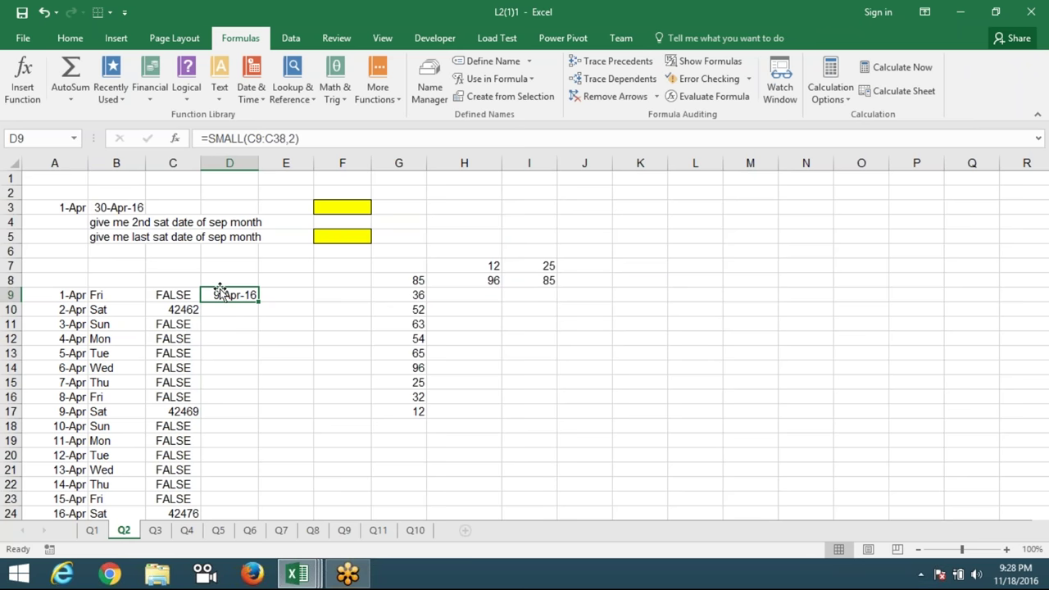
left_click(493, 265)
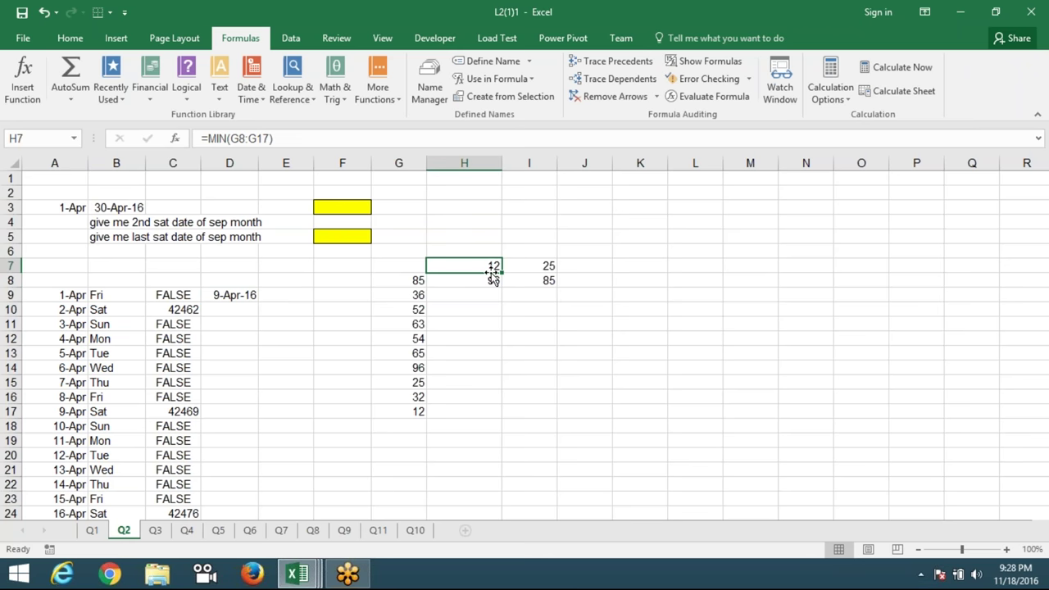
left_click(290, 293)
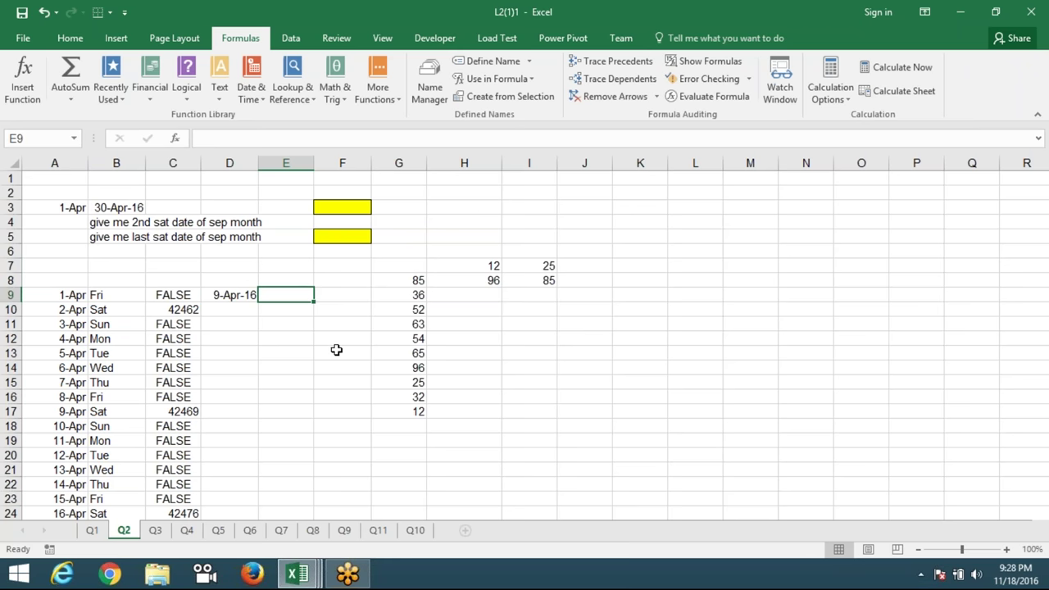
Enter =LARGE(C9:C38,1) in E9 returning 42490, then highlight the A9:E21 date table
type("=")
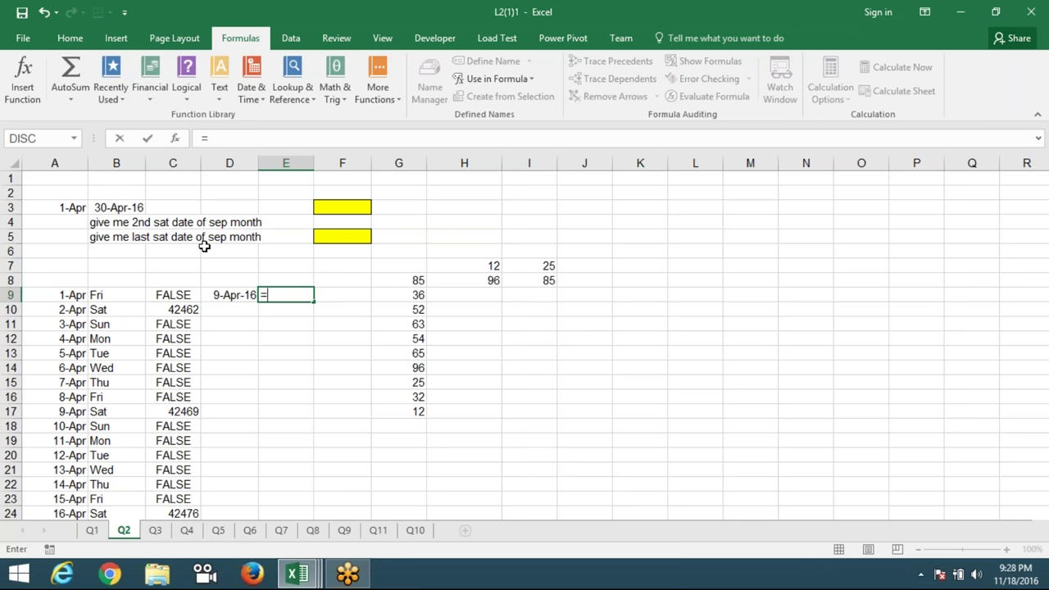
type("lar")
key("Tab")
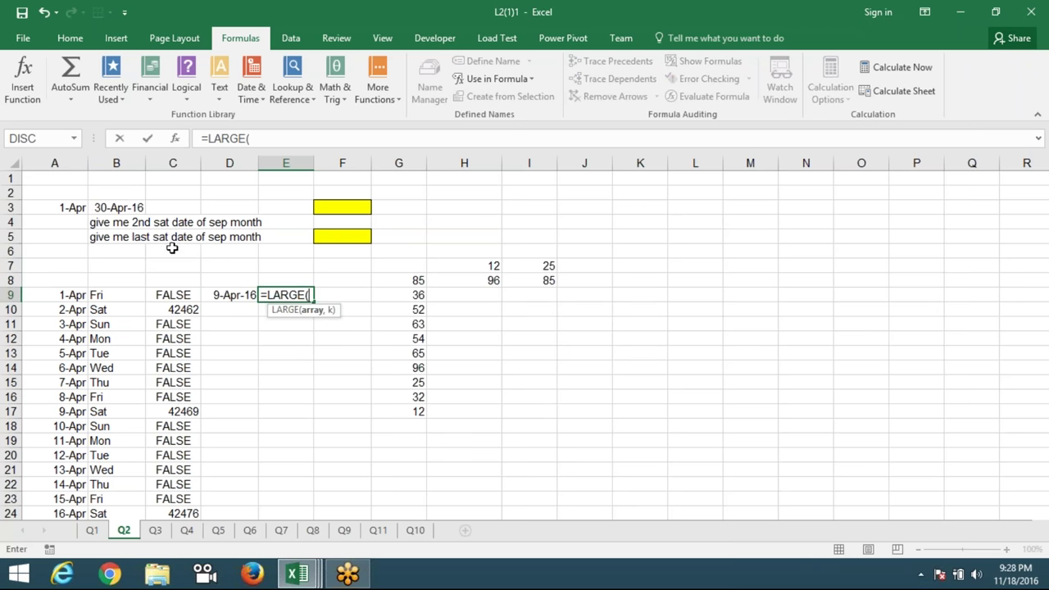
left_click(164, 294)
scroll(173, 333, "down", 5)
scroll(168, 385, "down", 3)
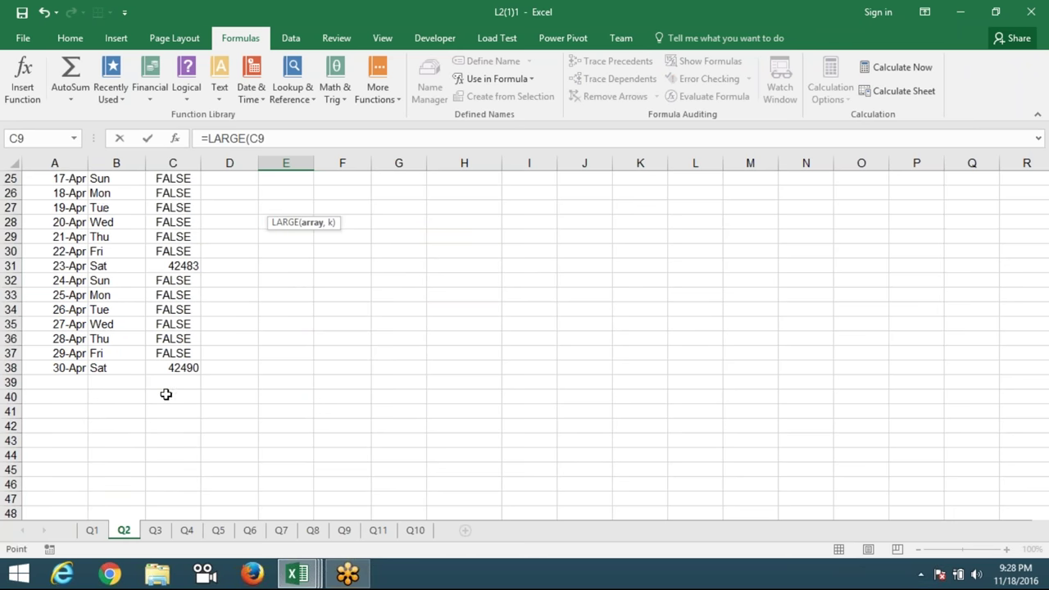
left_click_drag(171, 381, 171, 368)
type(",1")
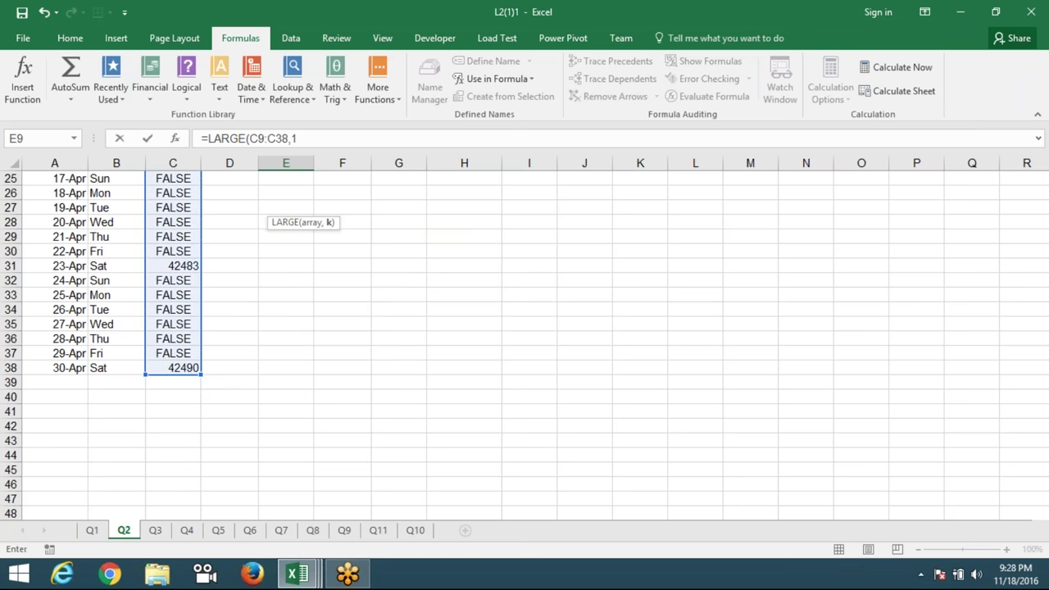
key("Return")
key("Up")
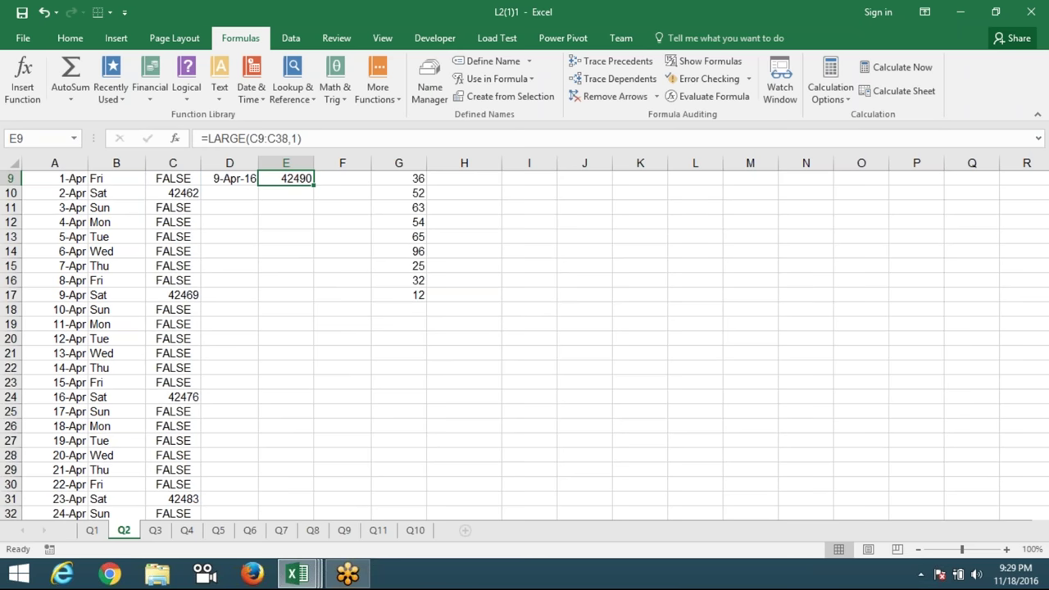
scroll(204, 370, "up", 3)
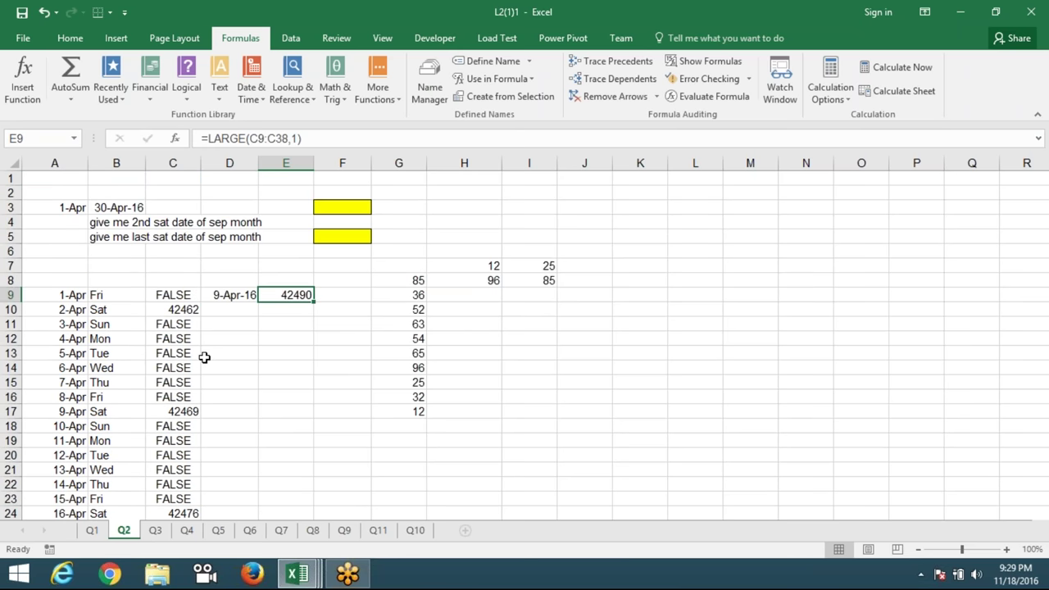
mouse_move(67, 296)
left_mouse_down()
mouse_move(281, 428)
mouse_move(283, 463)
left_mouse_up()
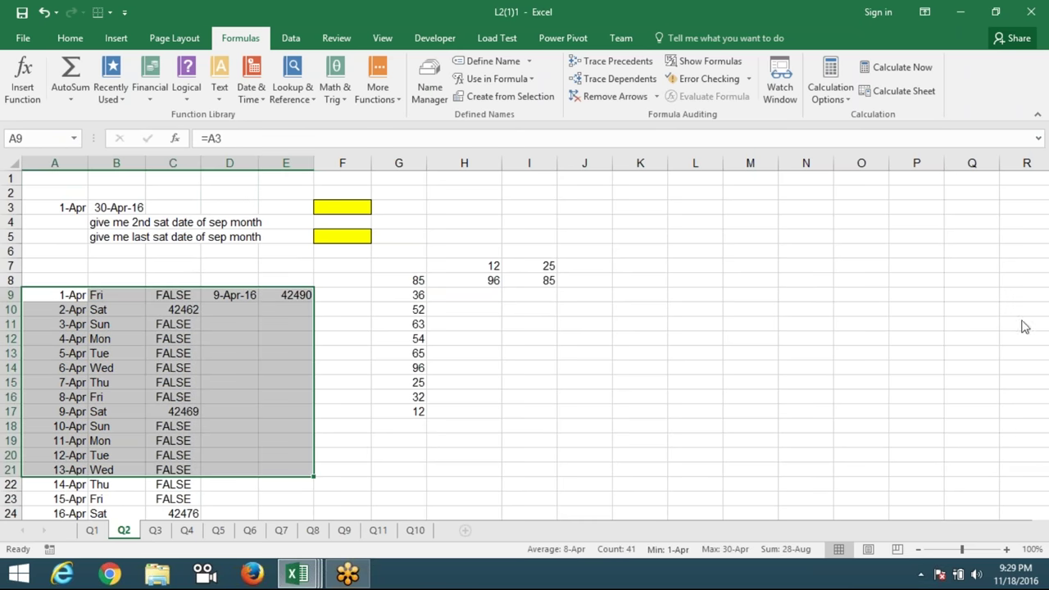
Change D9's formula to =SMALL(C9:C38,4) so it returns 23-Apr-16
left_click(244, 292)
left_click(289, 139)
key("BackSpace")
type("4")
key("Return")
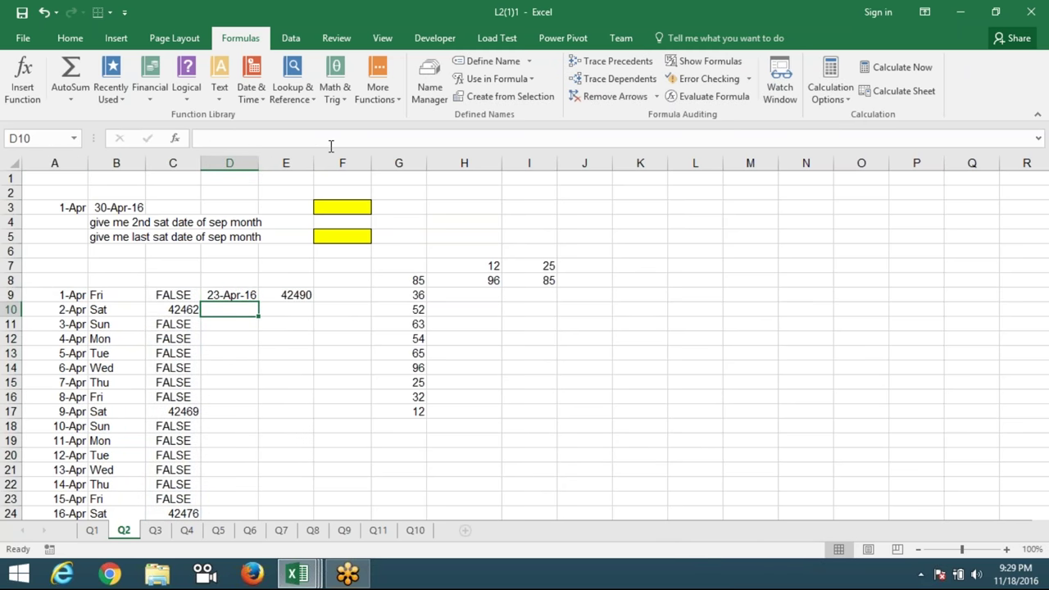
left_click(239, 294)
Highlight the FALSE results for non-Saturdays in column C
scroll(213, 374, "down", 3)
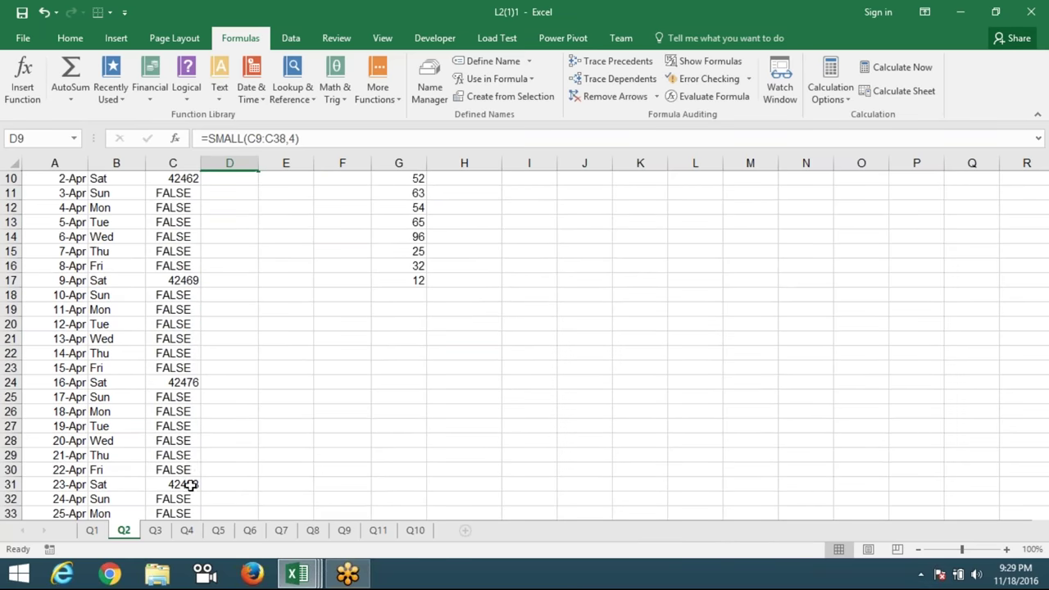
left_click_drag(179, 211, 181, 237)
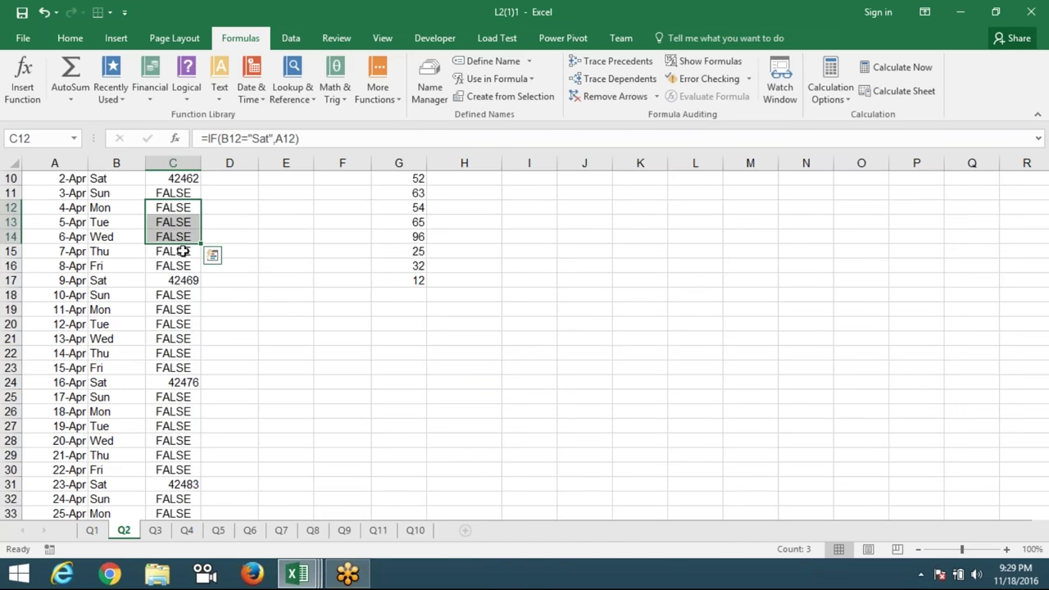
scroll(188, 262, "up", 1)
scroll(205, 276, "up", 2)
scroll(201, 328, "down", 5)
scroll(198, 379, "down", 1)
scroll(203, 373, "up", 1)
scroll(203, 374, "up", 1)
scroll(209, 334, "up", 3)
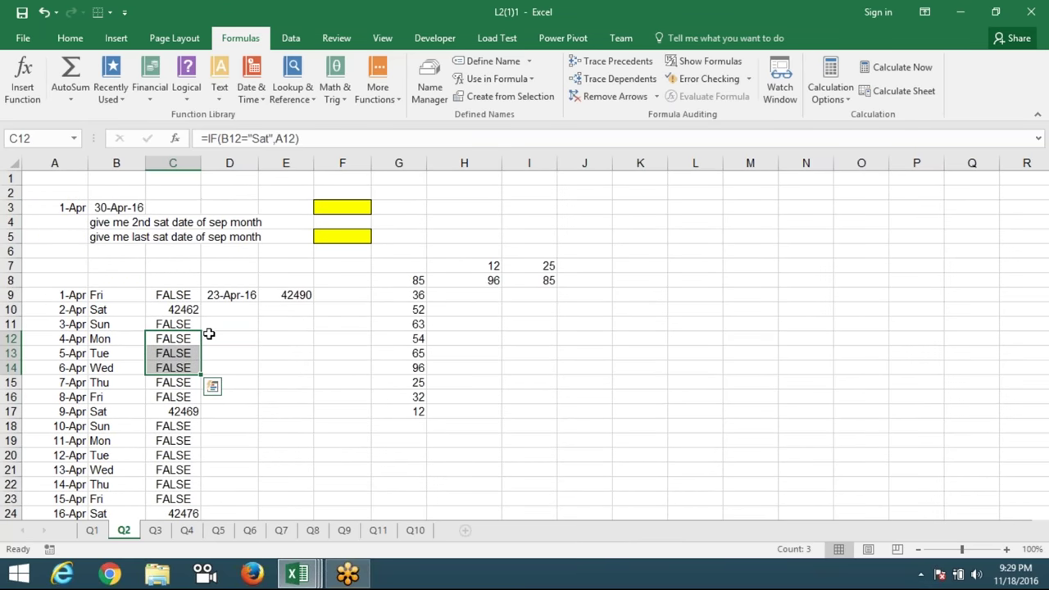
Review the Saturday serials in C10, C16, C24, C31 and C9 against D9's SMALL formula
left_click(194, 310)
left_click(176, 397)
scroll(180, 397, "down", 3)
left_click(185, 385)
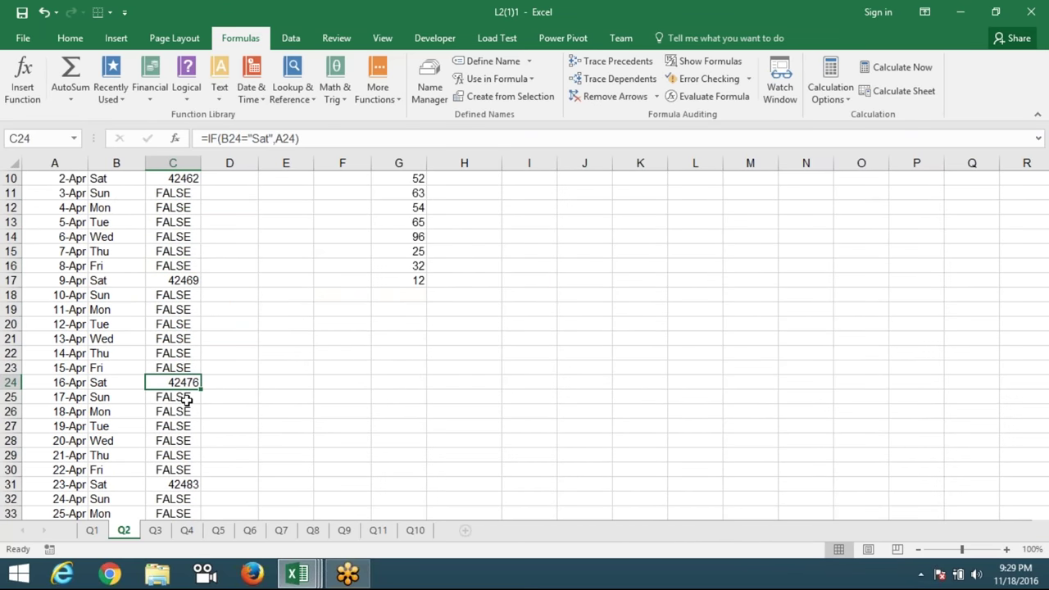
scroll(187, 399, "down", 4)
left_click(185, 310)
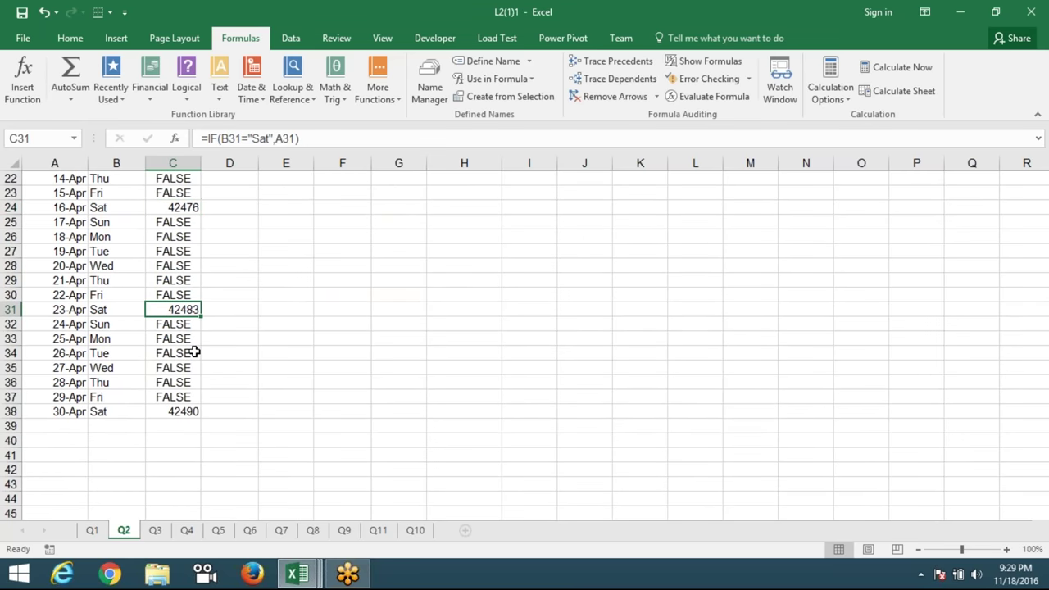
scroll(204, 357, "up", 4)
scroll(205, 359, "up", 3)
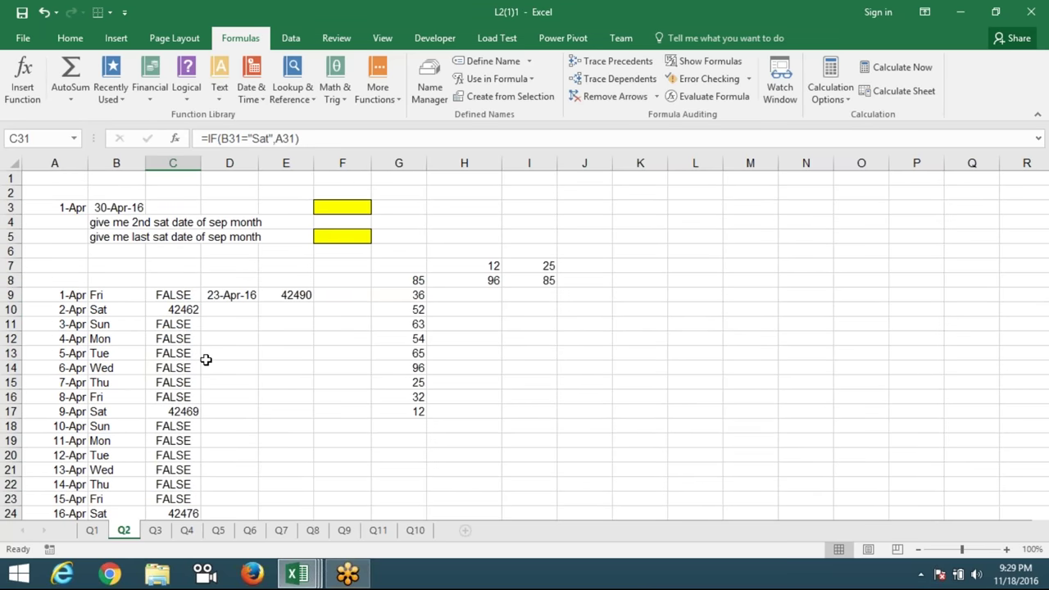
left_click(182, 295)
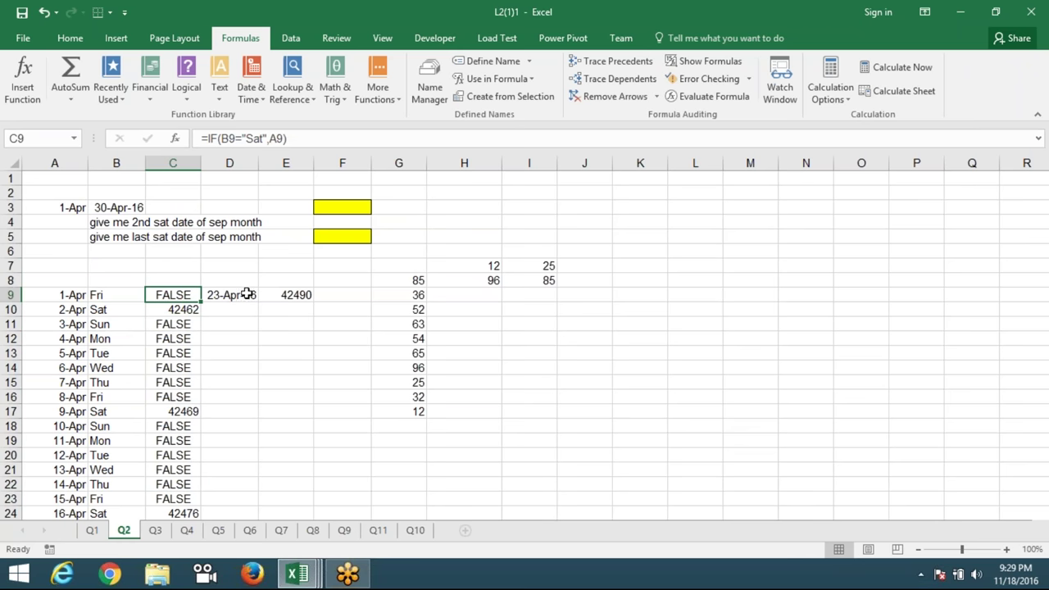
left_click(243, 294)
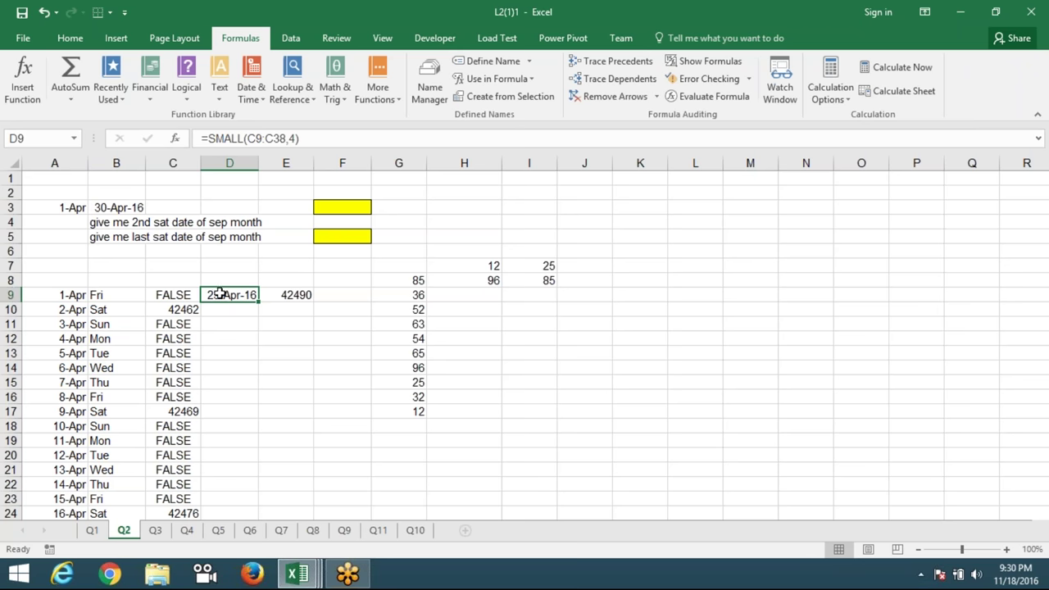
left_click_drag(72, 208, 122, 207)
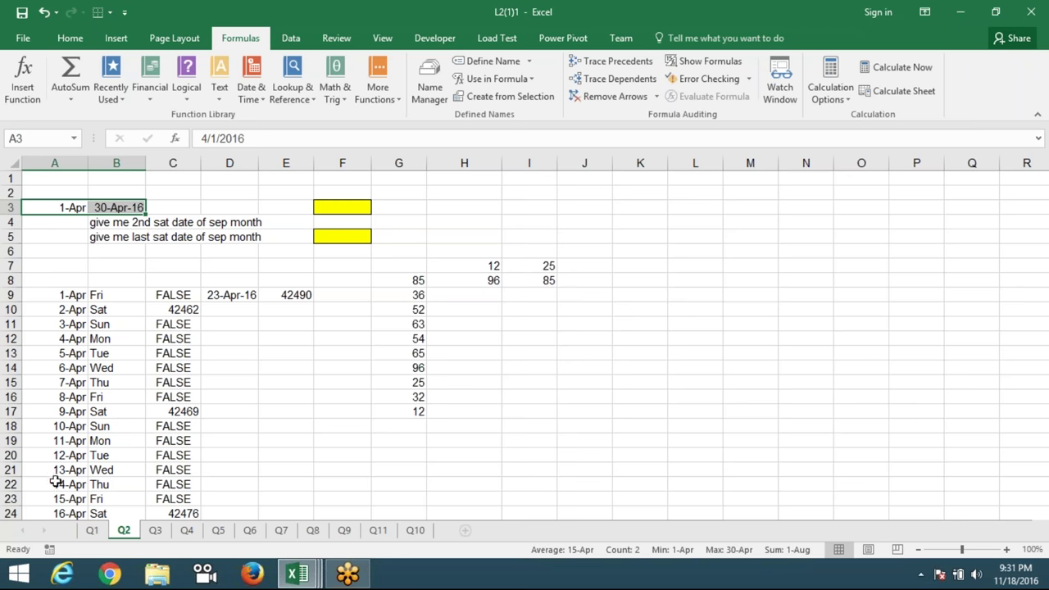
left_click(91, 531)
left_click_drag(61, 324, 172, 455)
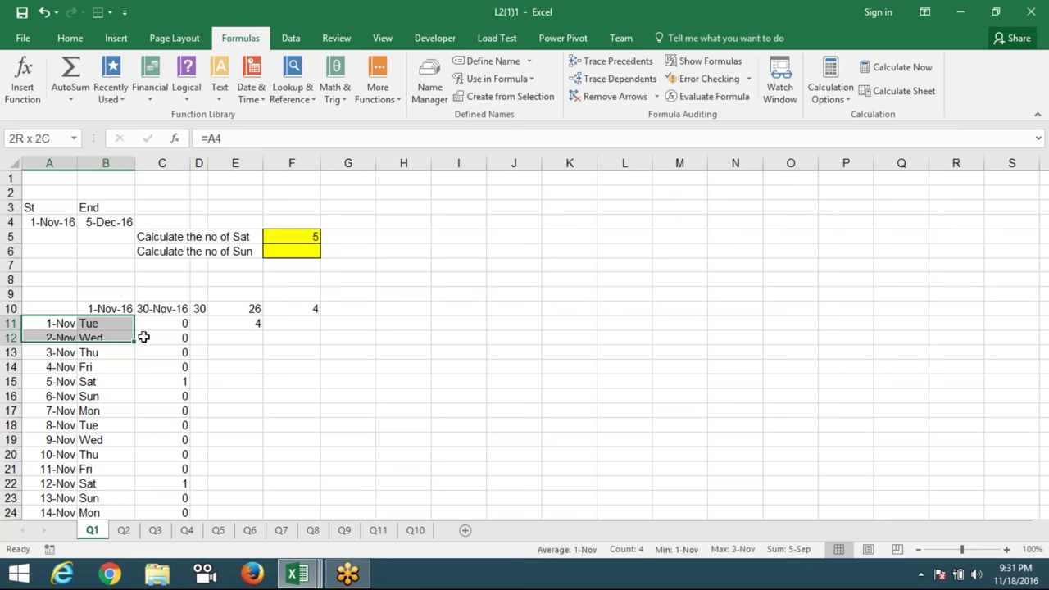
left_click(290, 237)
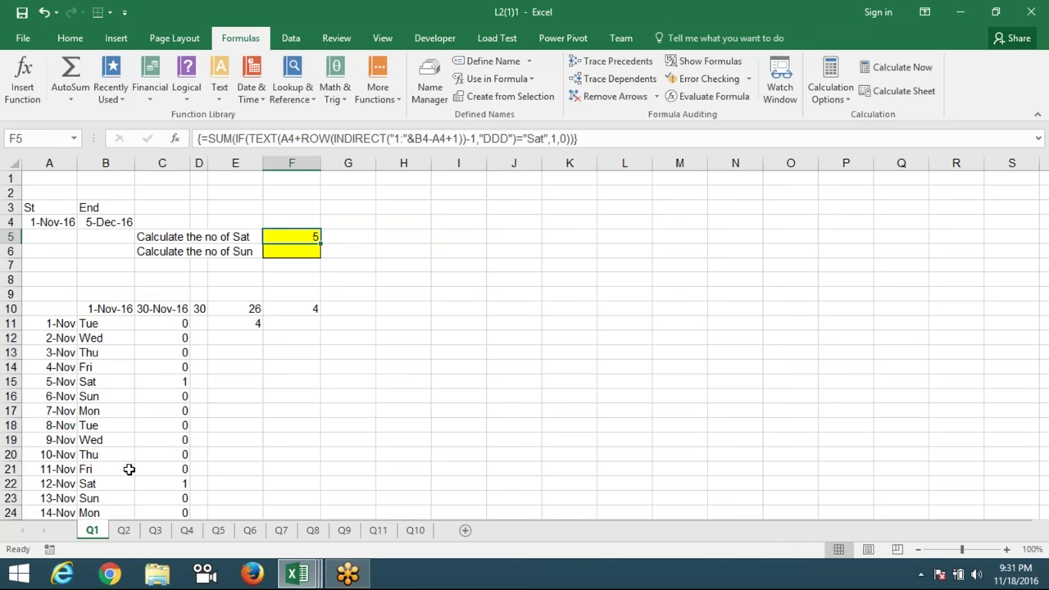
left_click(124, 530)
mouse_move(72, 295)
left_mouse_down()
mouse_move(243, 469)
mouse_move(106, 426)
left_mouse_up()
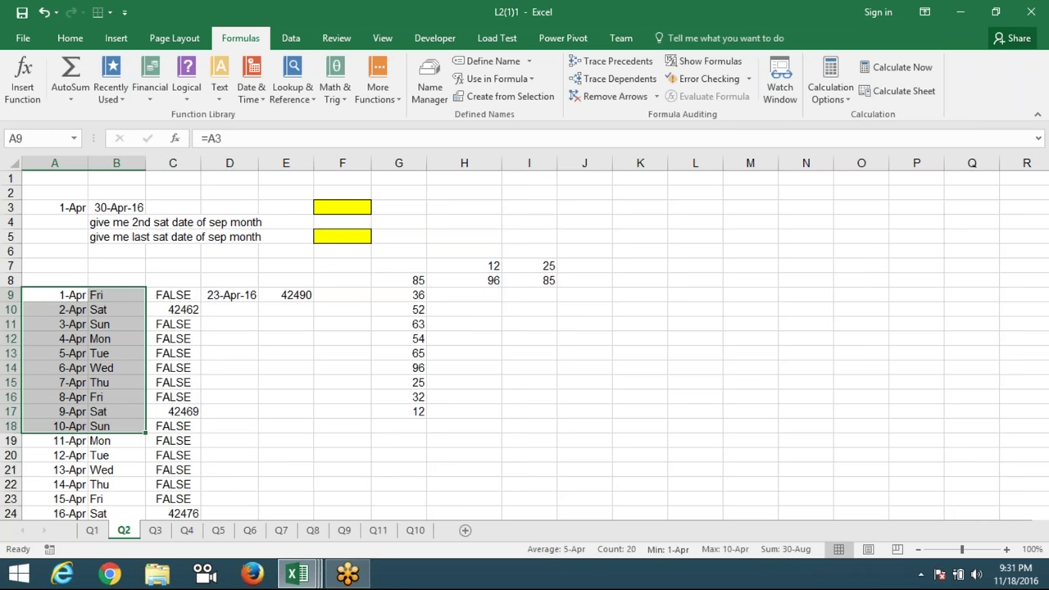
left_click(334, 205)
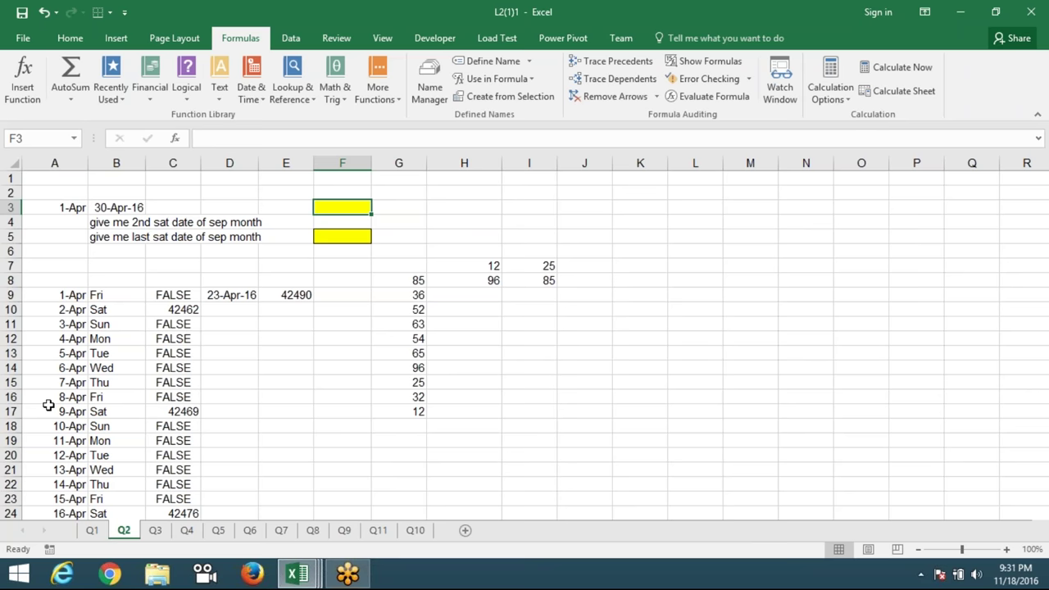
scroll(168, 417, "down", 3)
scroll(172, 438, "up", 3)
left_click(92, 530)
left_click(64, 327)
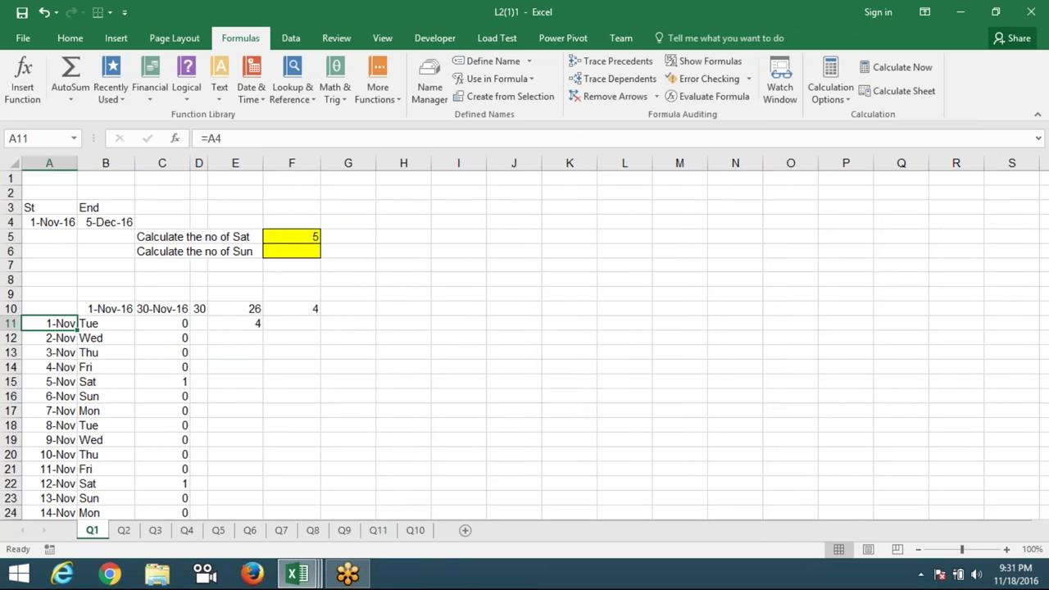
left_click(89, 328)
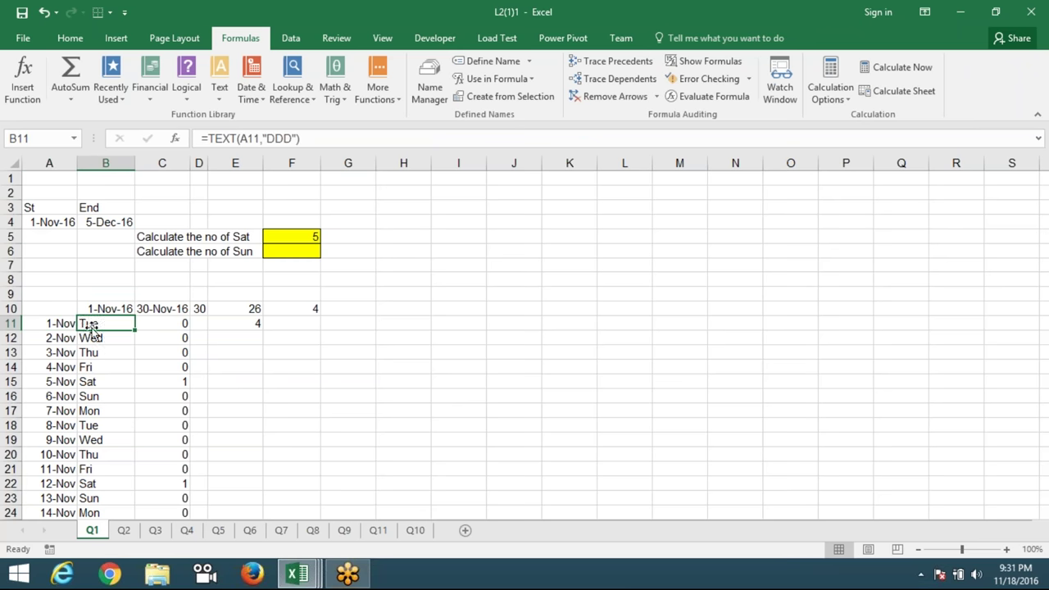
left_click(157, 326)
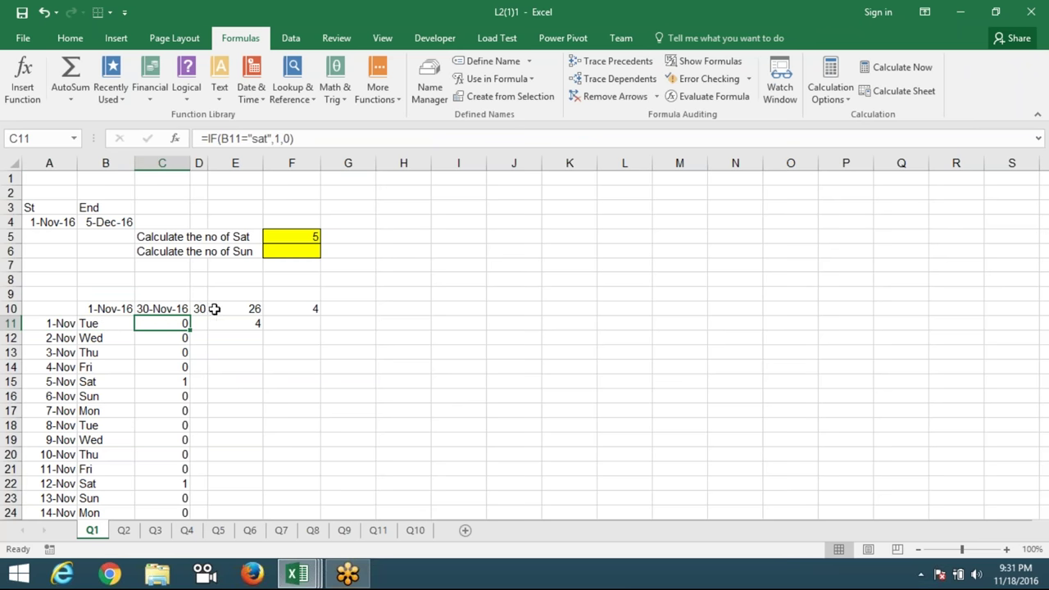
left_click(199, 309)
left_click(304, 235)
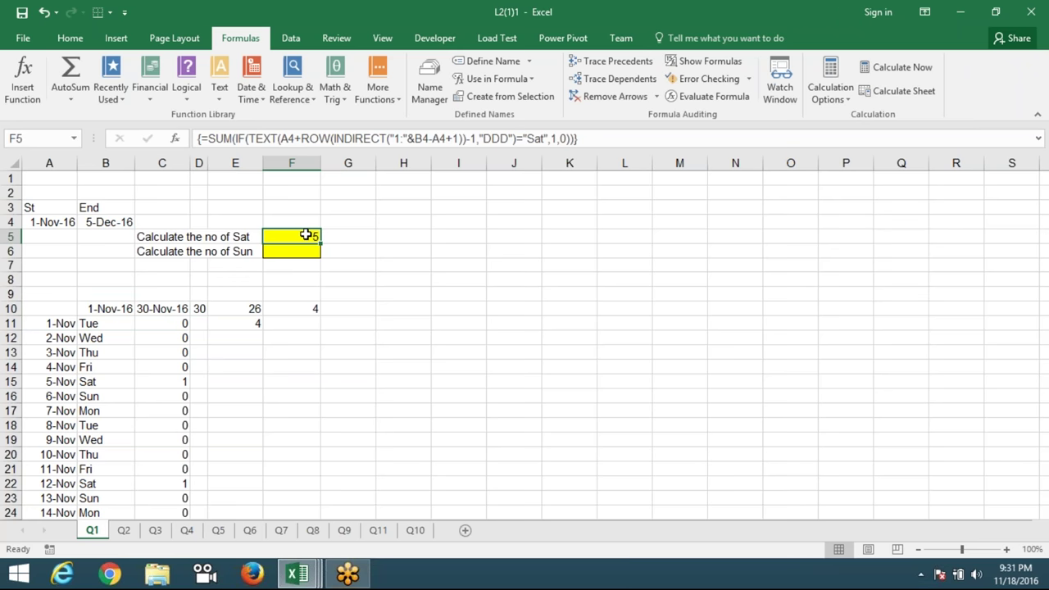
left_click_drag(64, 323, 57, 396)
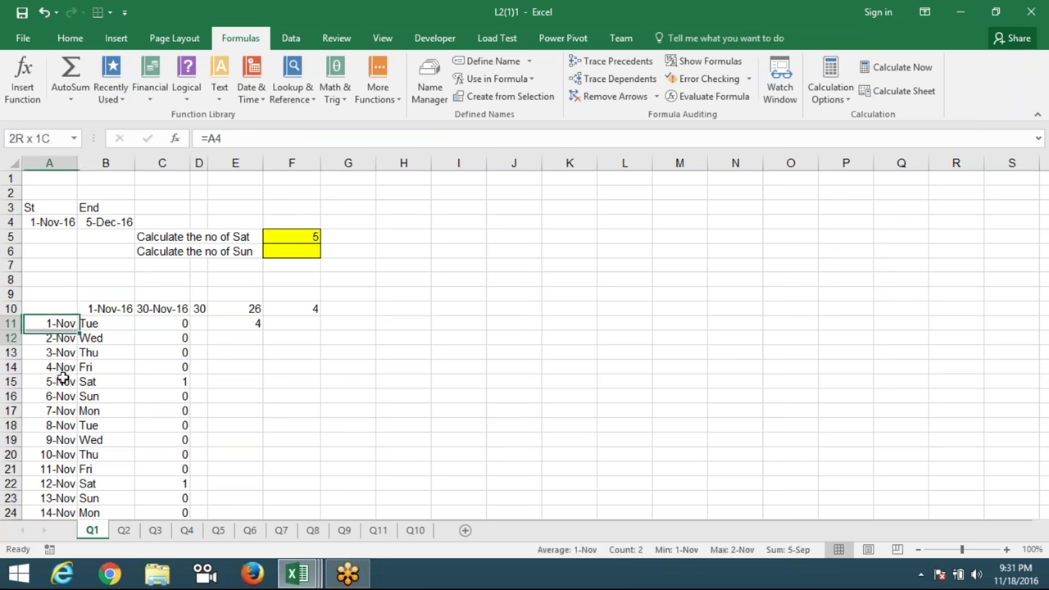
left_click(228, 311)
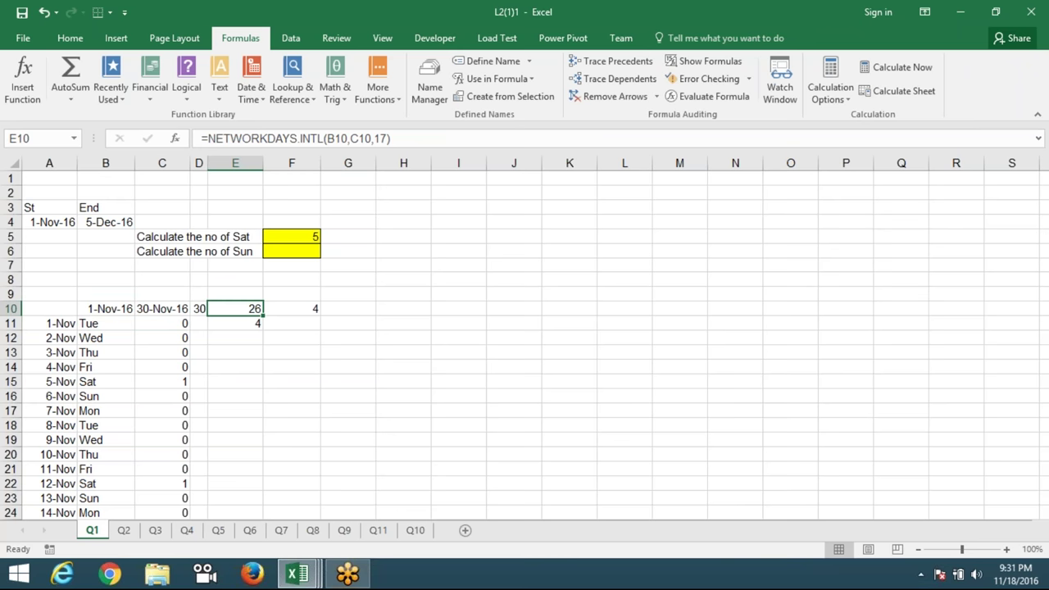
left_click(288, 235)
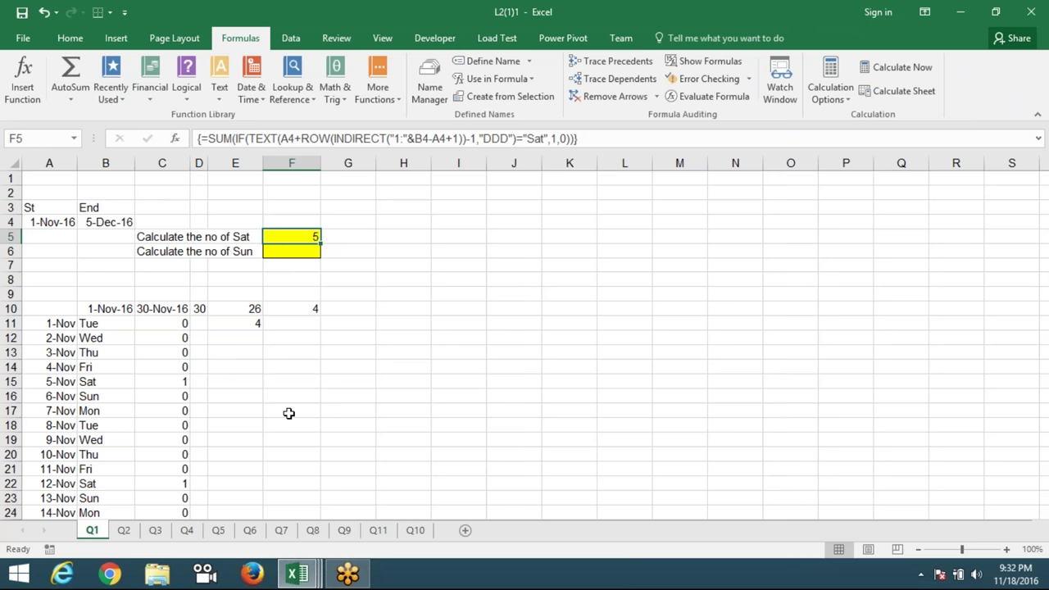
left_click(121, 532)
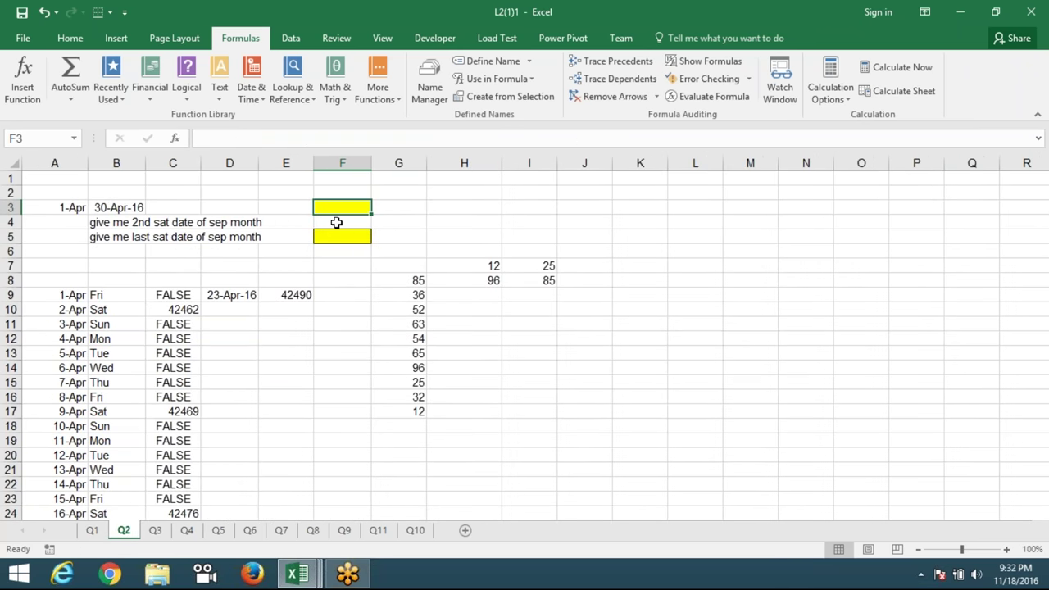
Start F3's formula as nested SMALL(IF(TEXT( functions
type("=")
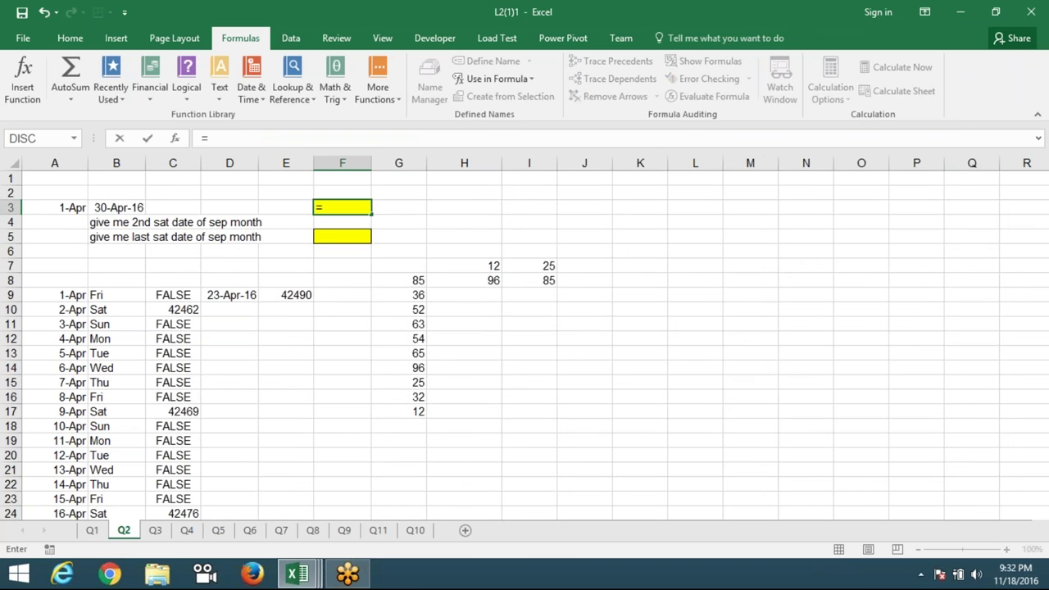
type("sm")
key("Tab")
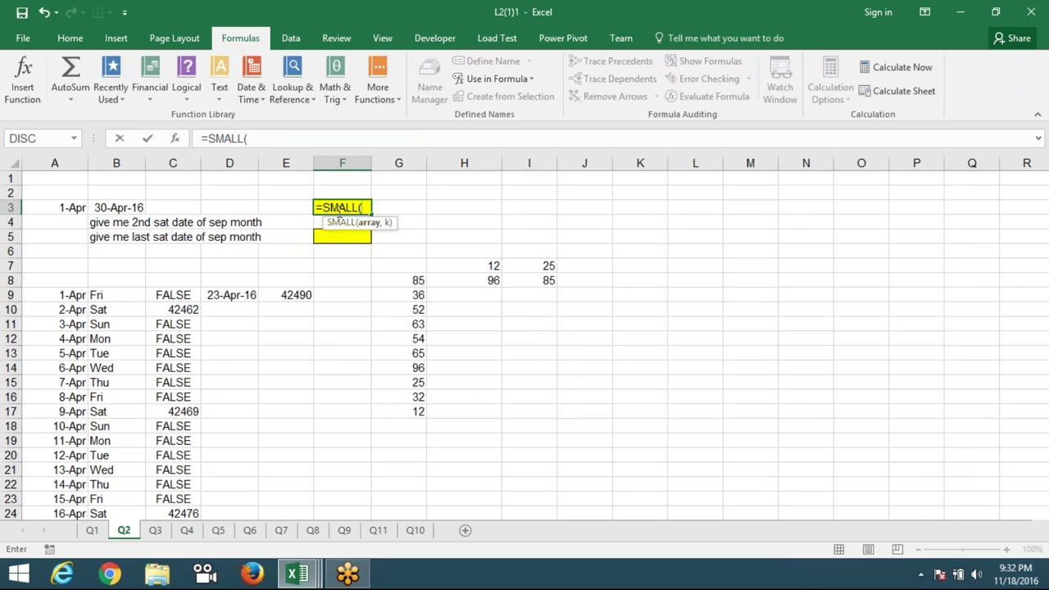
type("if")
key("Tab")
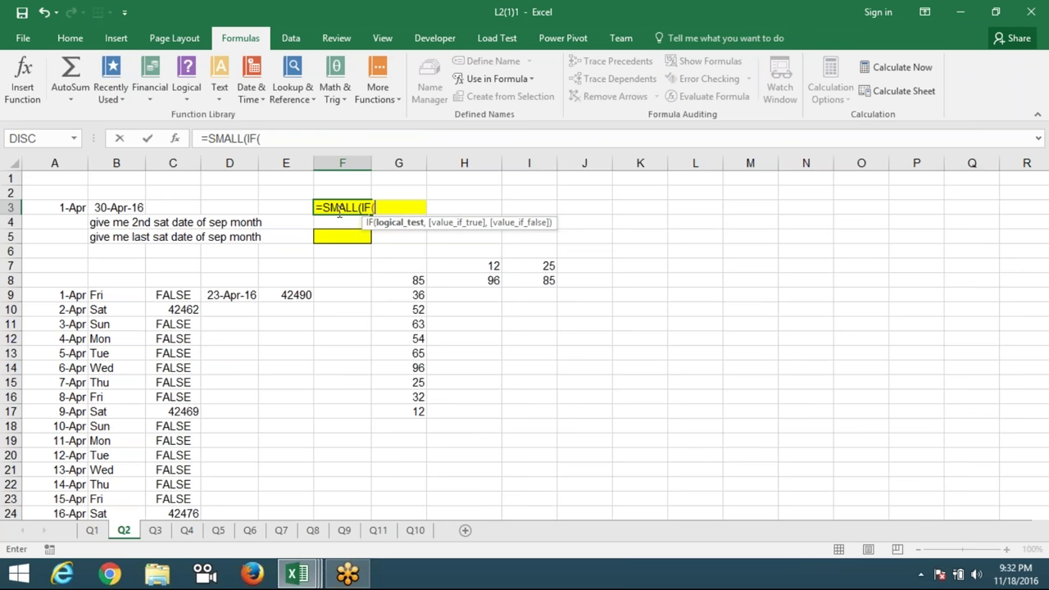
type("te")
key("Tab")
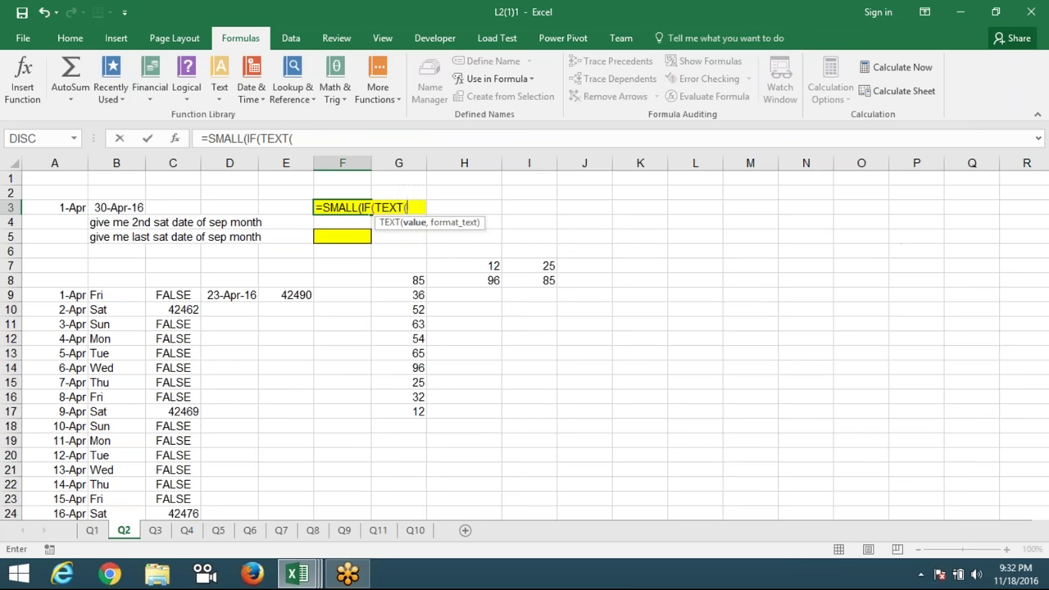
Add the date series A3+ROW(INDIRECT("1:"&B3-A3+1)) inside TEXT
left_click(56, 204)
type("+")
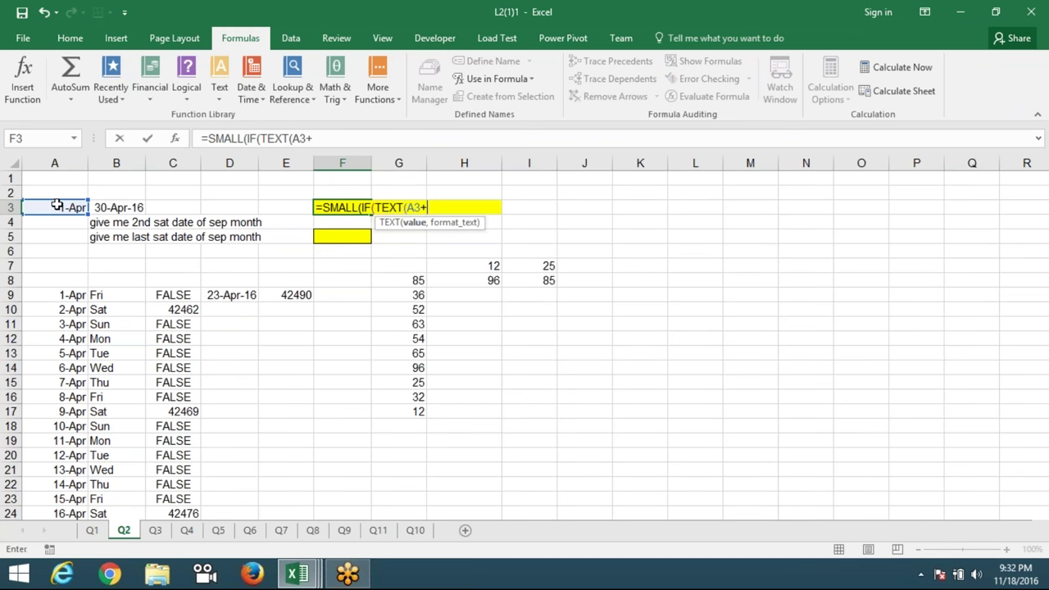
type("row")
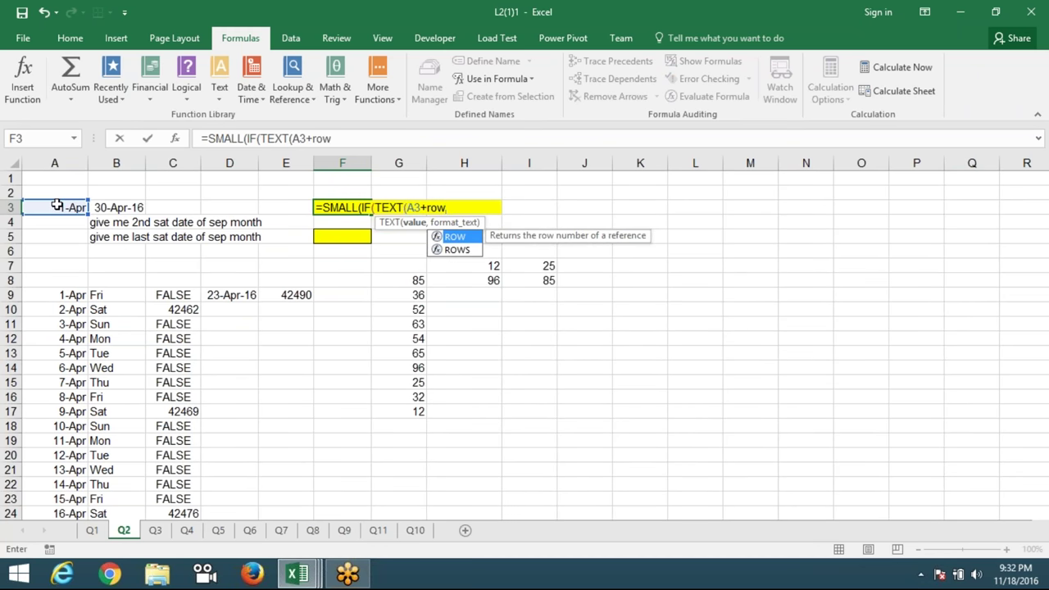
key("Tab")
type("ind")
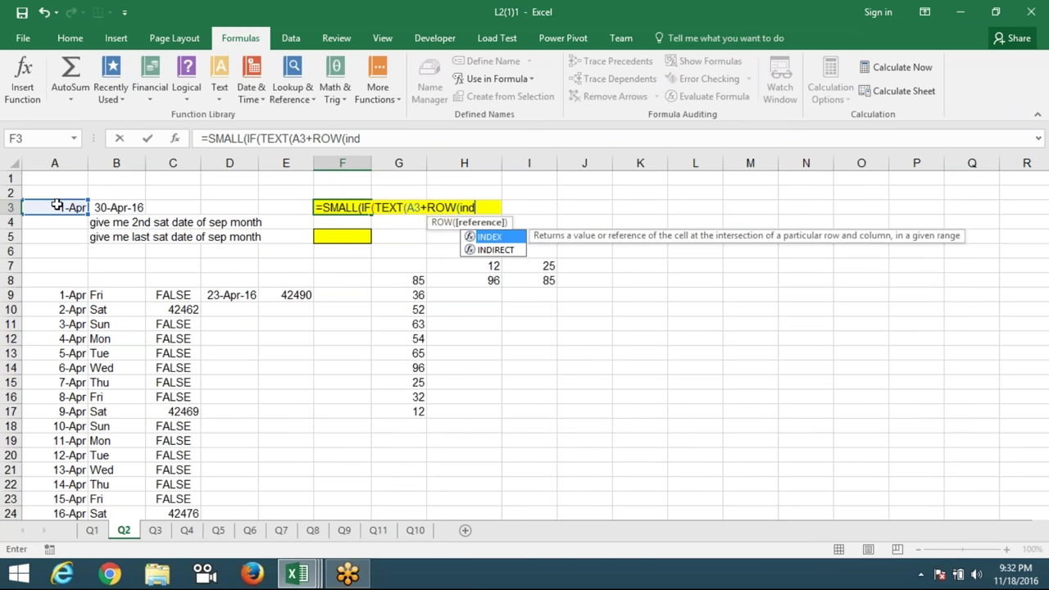
key("Down")
key("Tab")
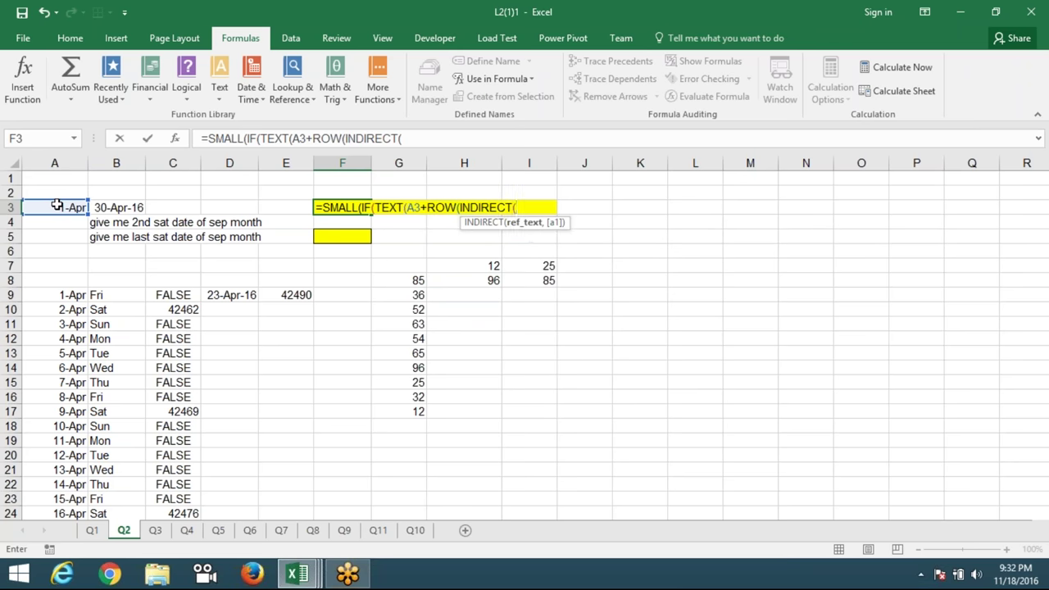
type("\"1:")
type("\"&")
left_click(95, 208)
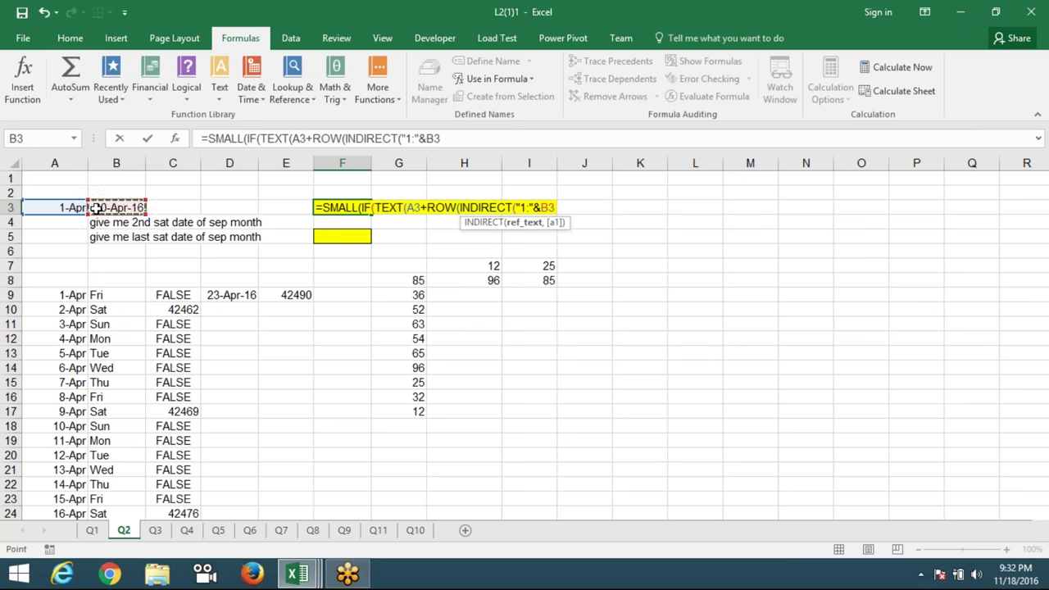
type("-")
left_click(69, 208)
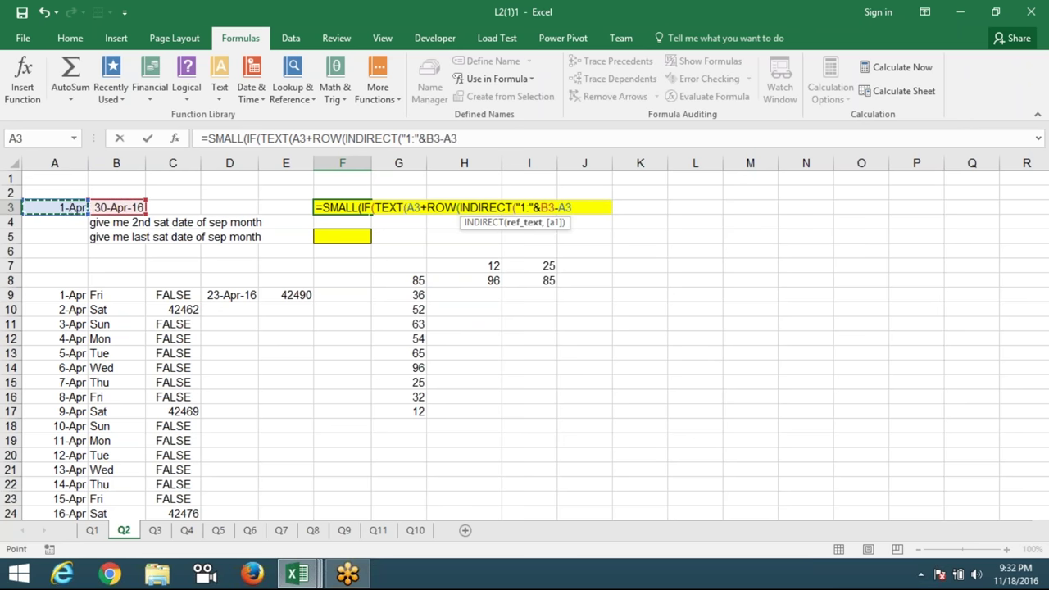
type("+1")
type("))=")
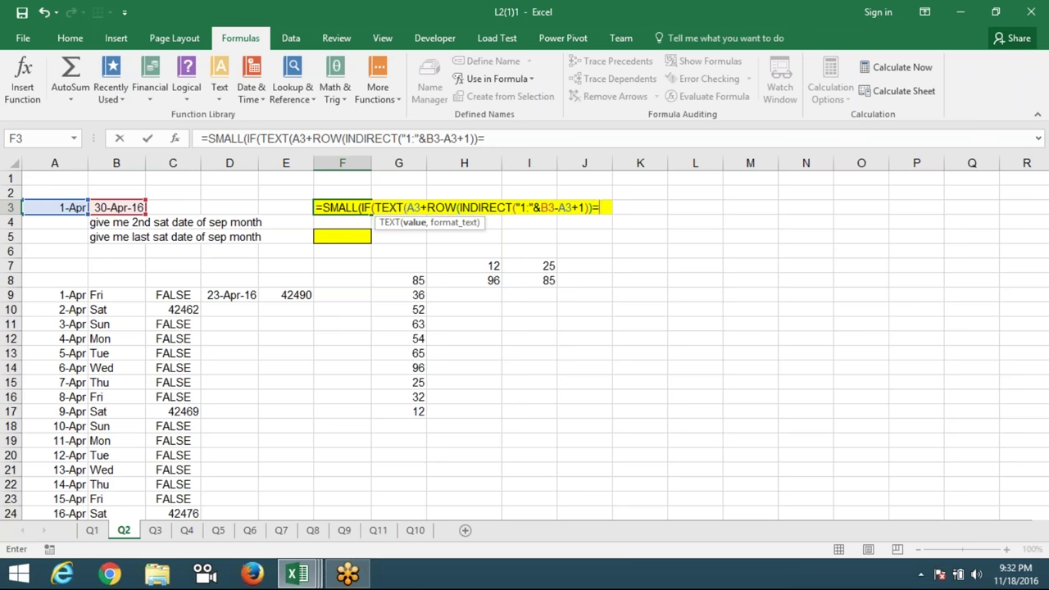
key("BackSpace")
Complete the test with ,"DDD")="Sat" and paste the date series as IF's true value
type(",\"DDD\")")
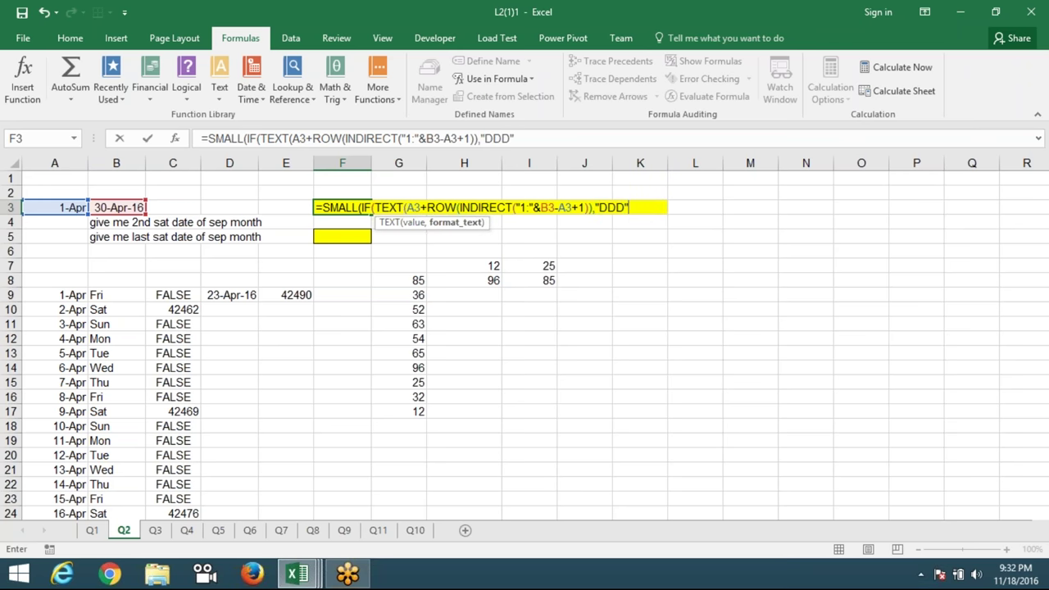
type("=")
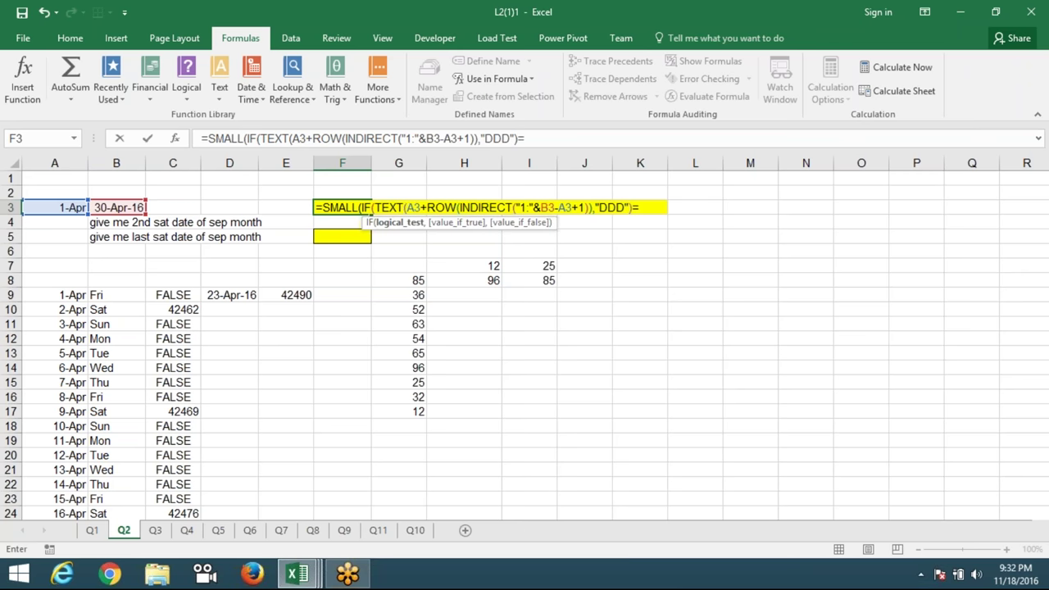
type("\"Sat\",")
key("BackSpace")
type(",")
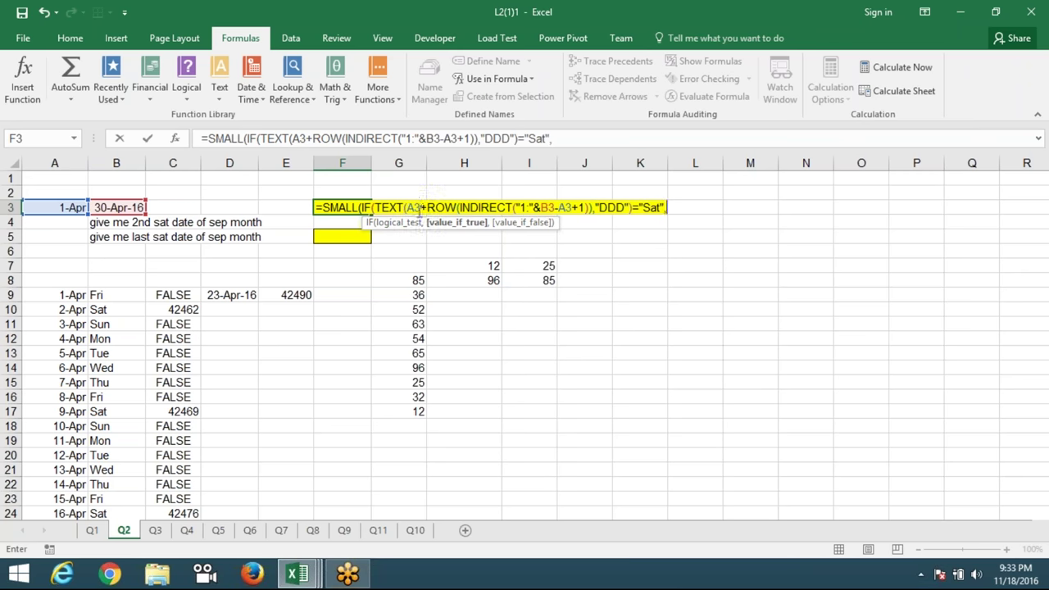
left_click_drag(421, 209, 573, 214)
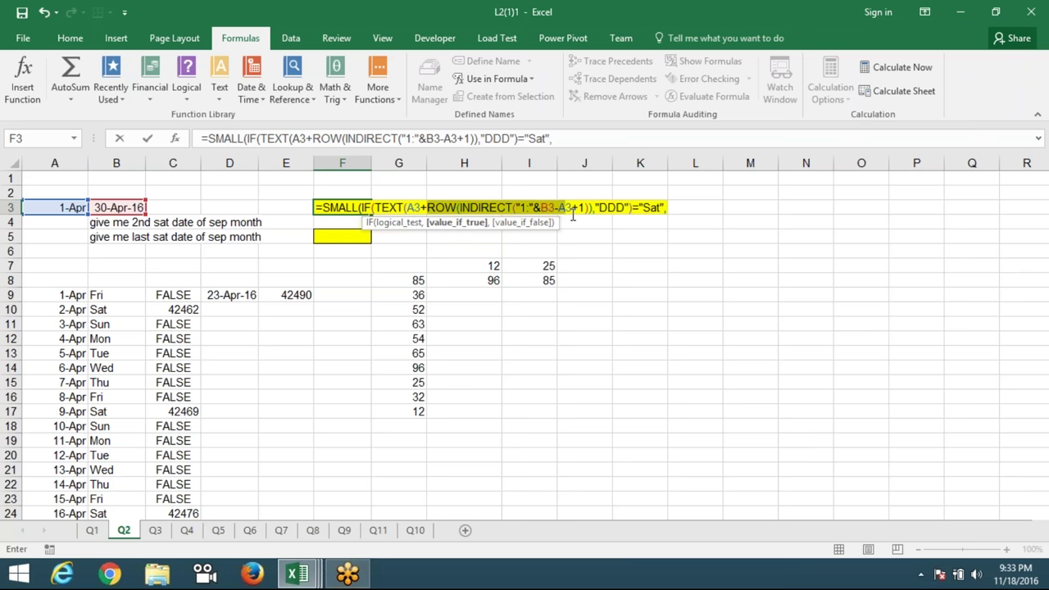
left_click(407, 207)
left_click_drag(408, 207, 592, 211)
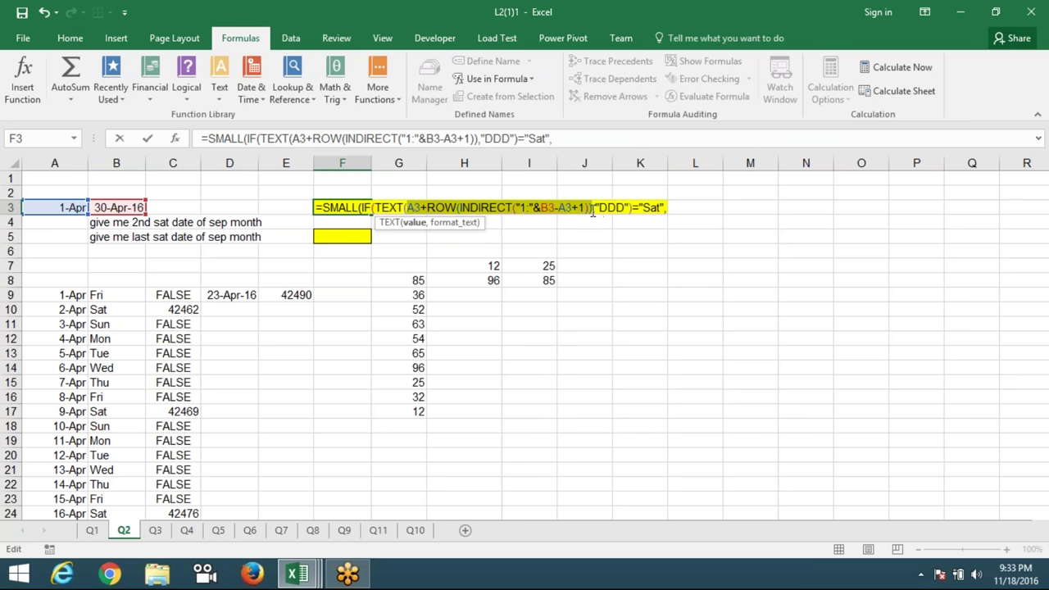
left_click(668, 210)
key("ctrl+v")
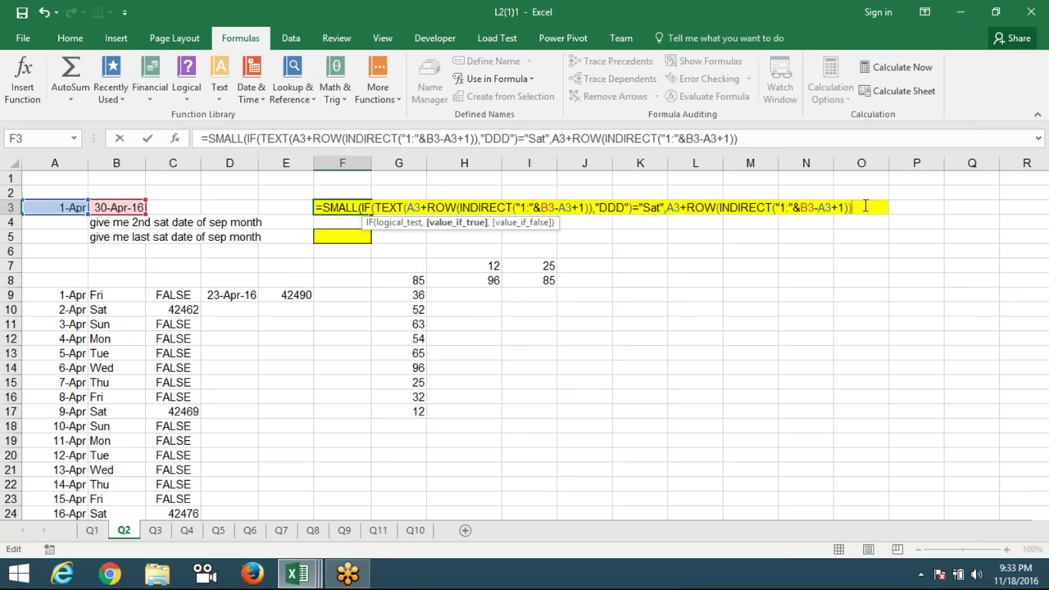
Close the formula with ),2) and enter F3 as an array formula
type(")")
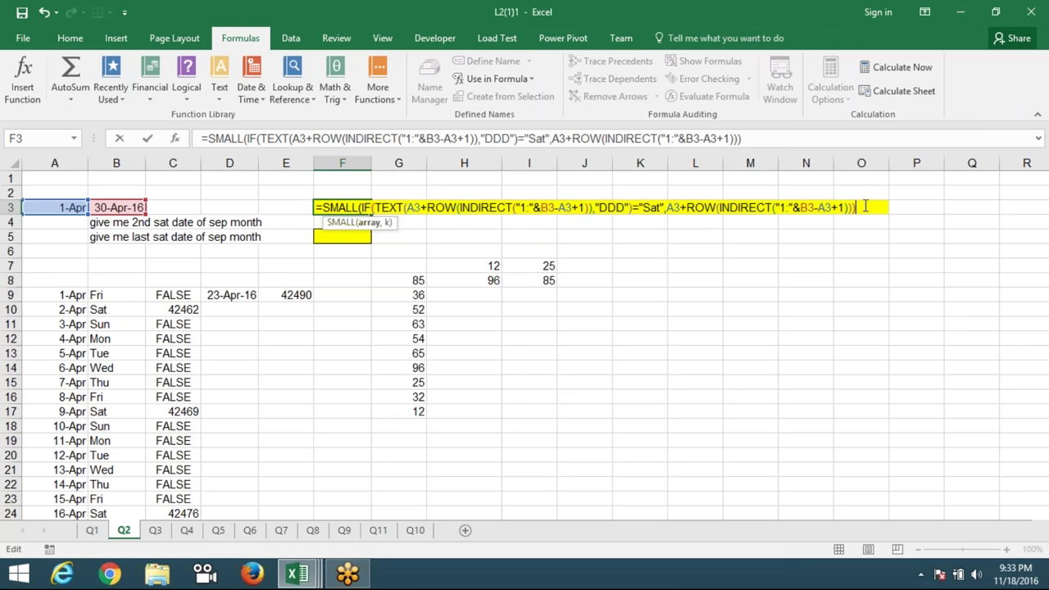
type(",2")
key("Return")
key("Return")
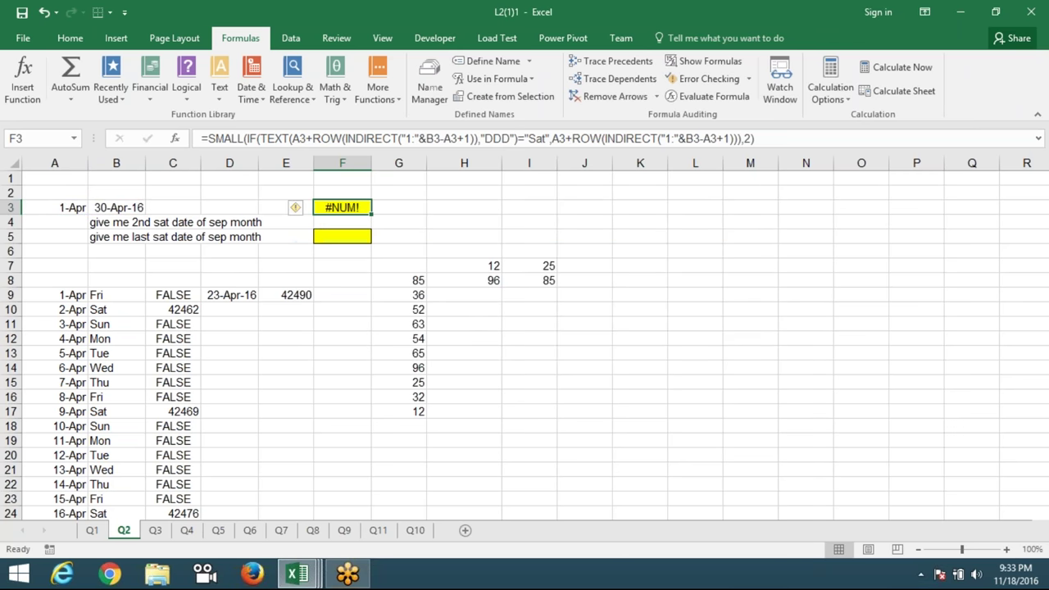
double_click(367, 210)
key("ctrl+shift+Return")
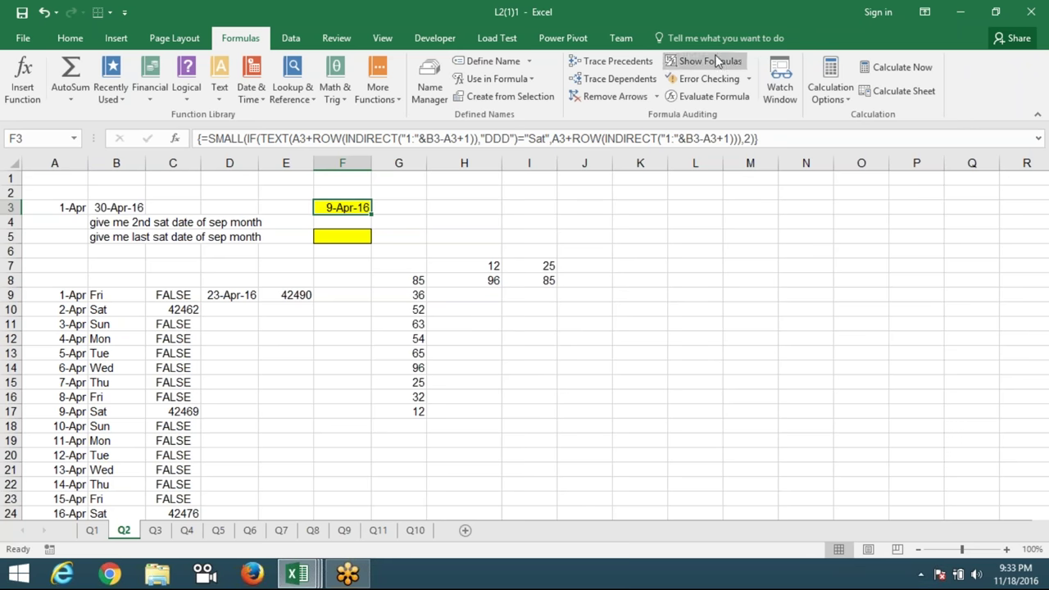
Evaluate F3's formula one step, resolving A3 to 42461, then close the evaluation
left_click(706, 97)
left_click_drag(576, 182, 606, 211)
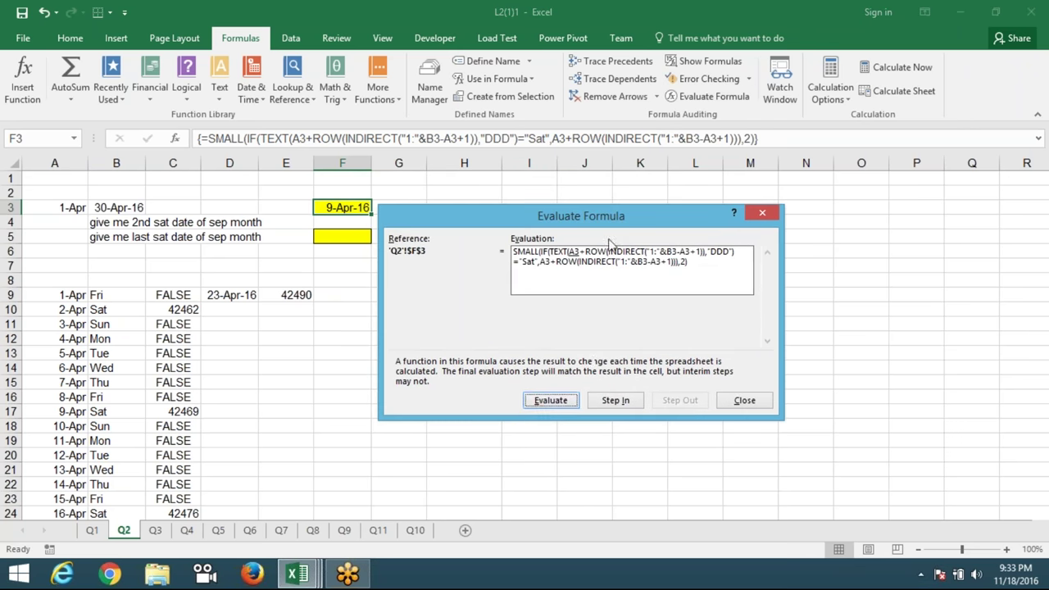
left_click(540, 405)
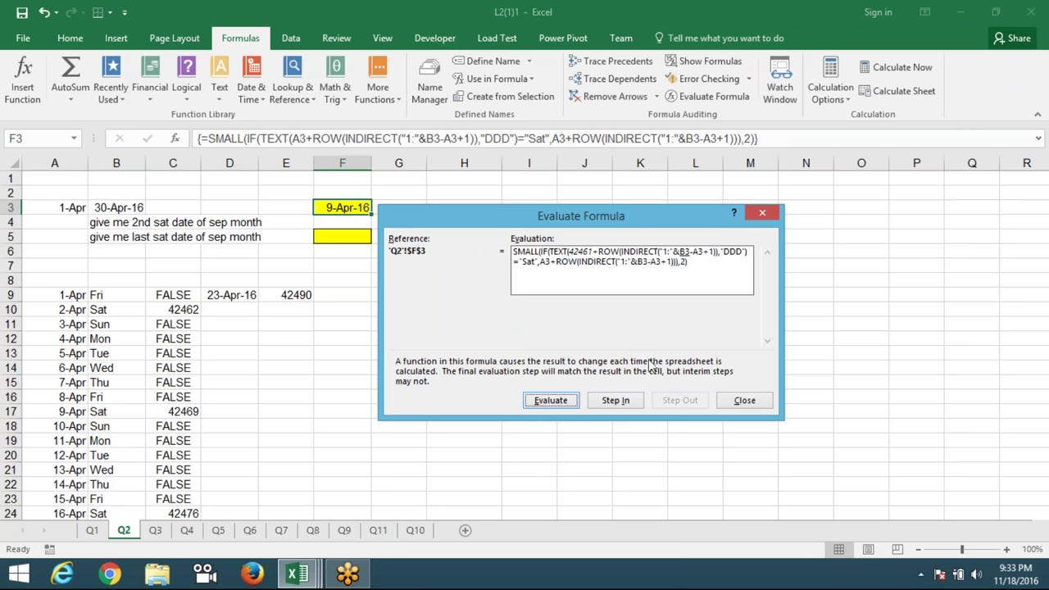
left_click(744, 401)
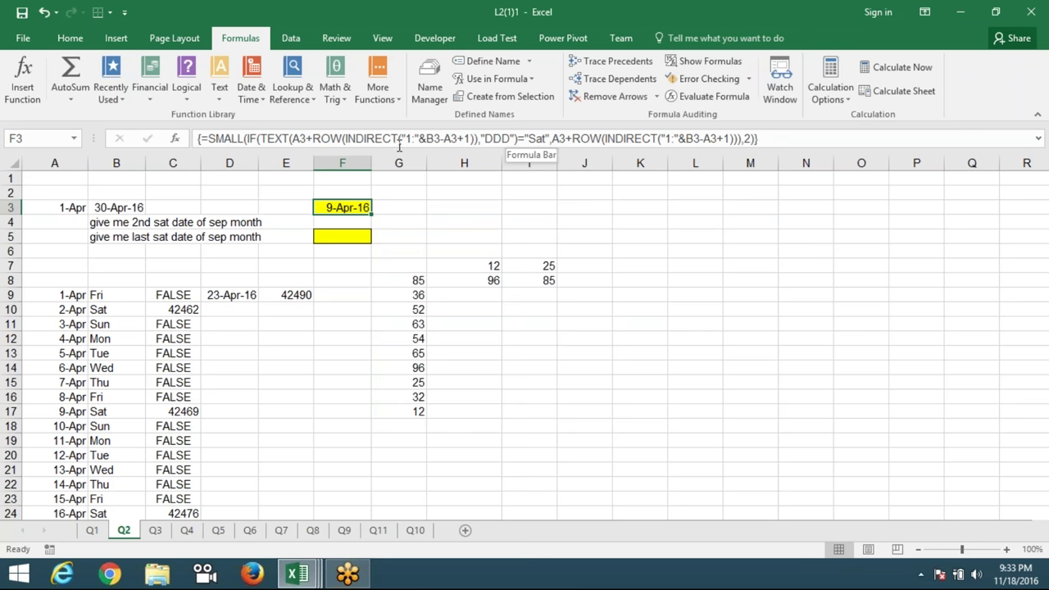
Add -1 after A3+1 inside TEXT and re-enter F3 as an array formula returning 10-Apr-16
left_click(477, 141)
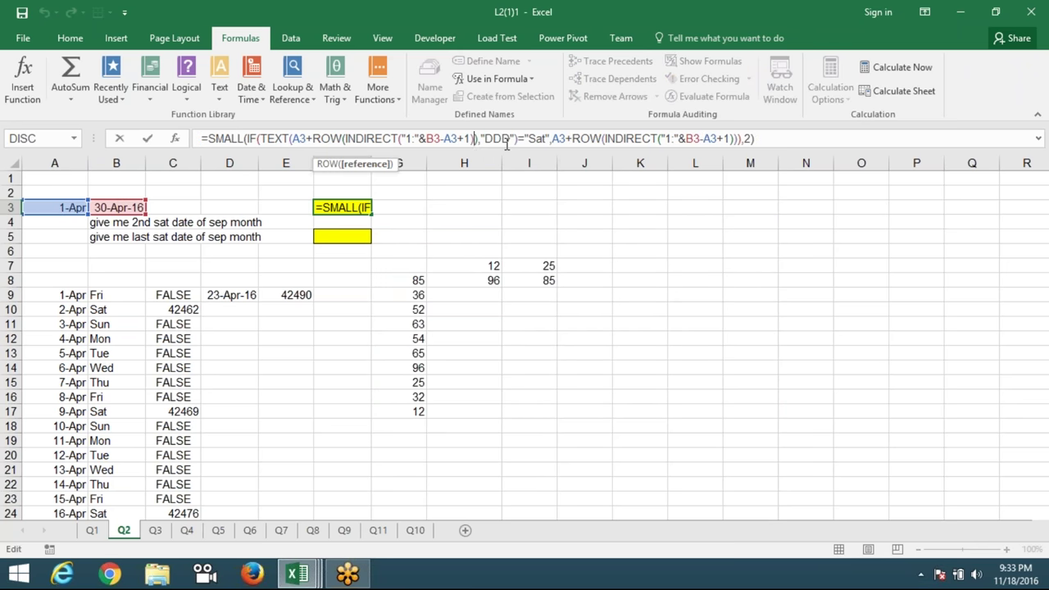
left_click(481, 141)
type("-1")
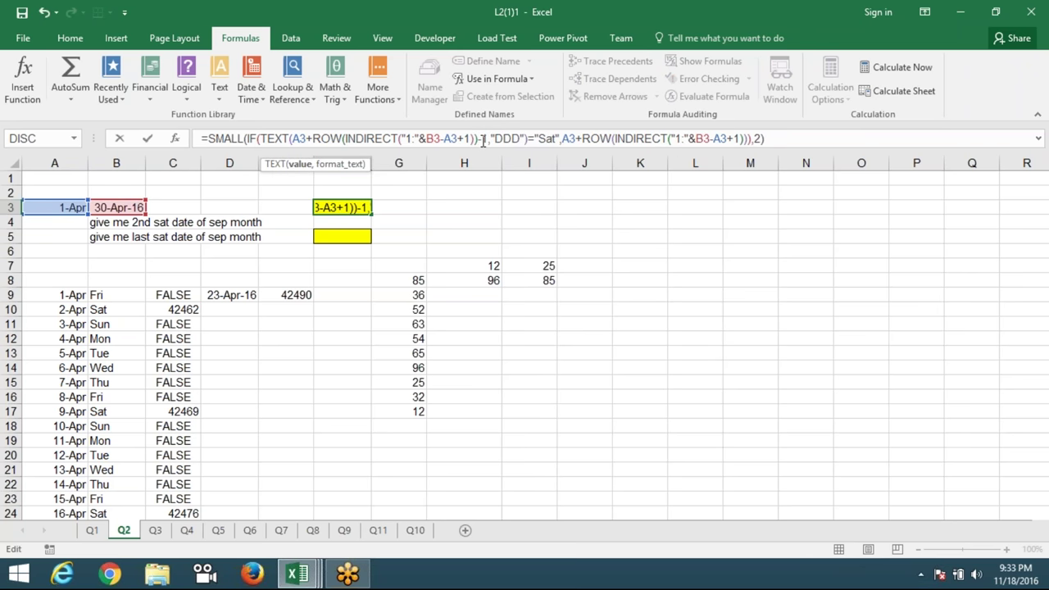
key("ctrl+Return")
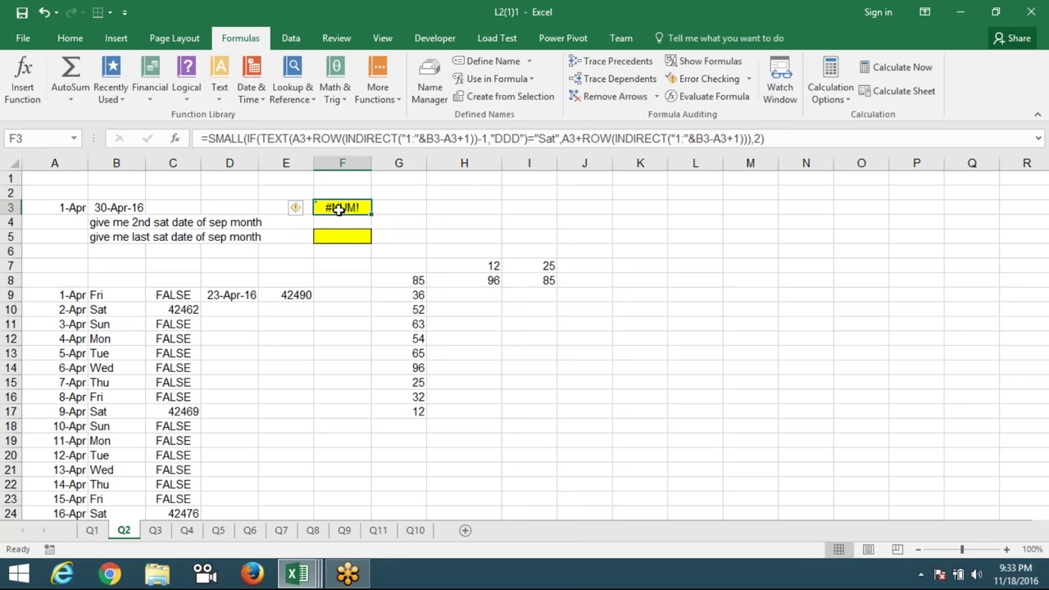
key("F2")
key("ctrl+shift+Return")
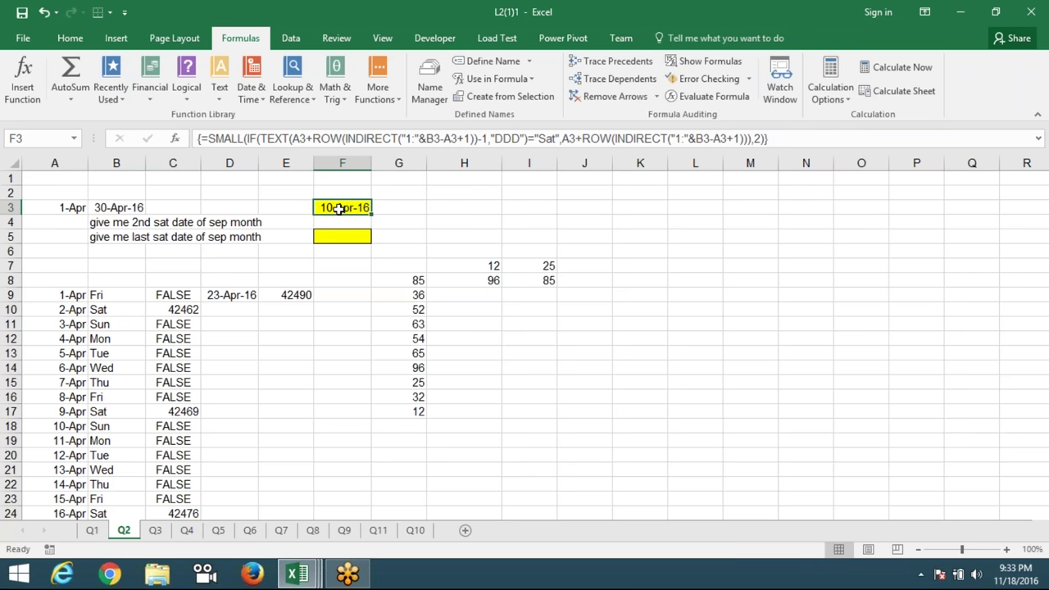
left_click(737, 96)
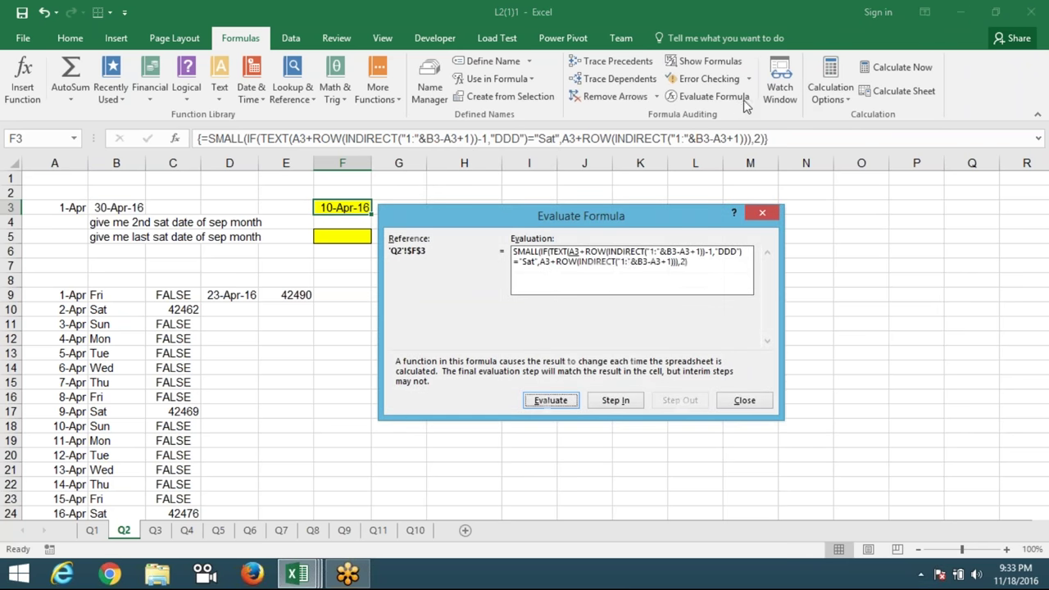
Evaluate the row range: A3 to 42461, B3 to 42490, 29+1 to 30, INDIRECT to $1:$30
left_click(561, 402)
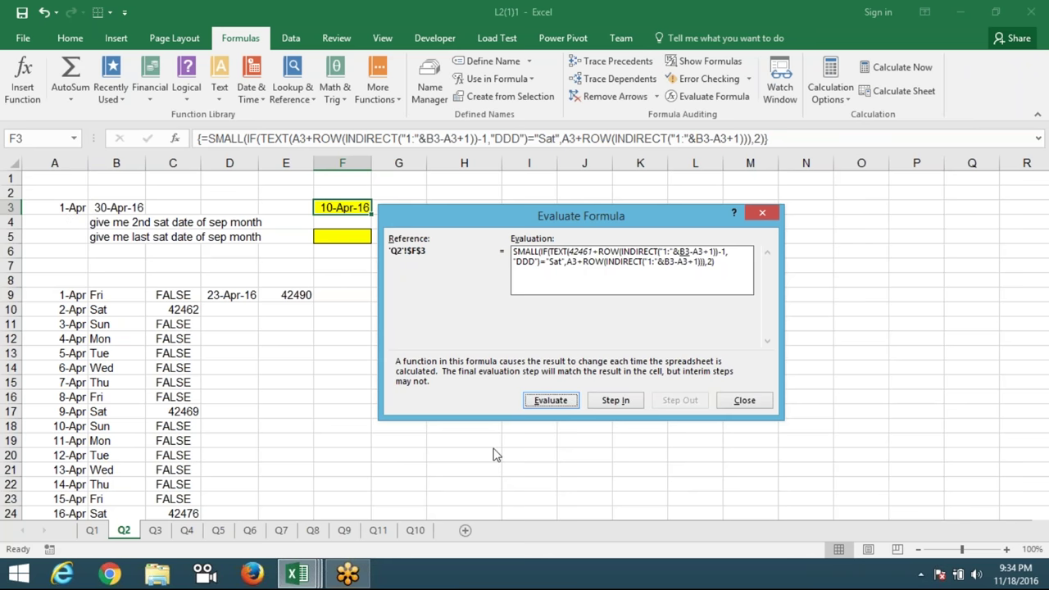
left_click(538, 404)
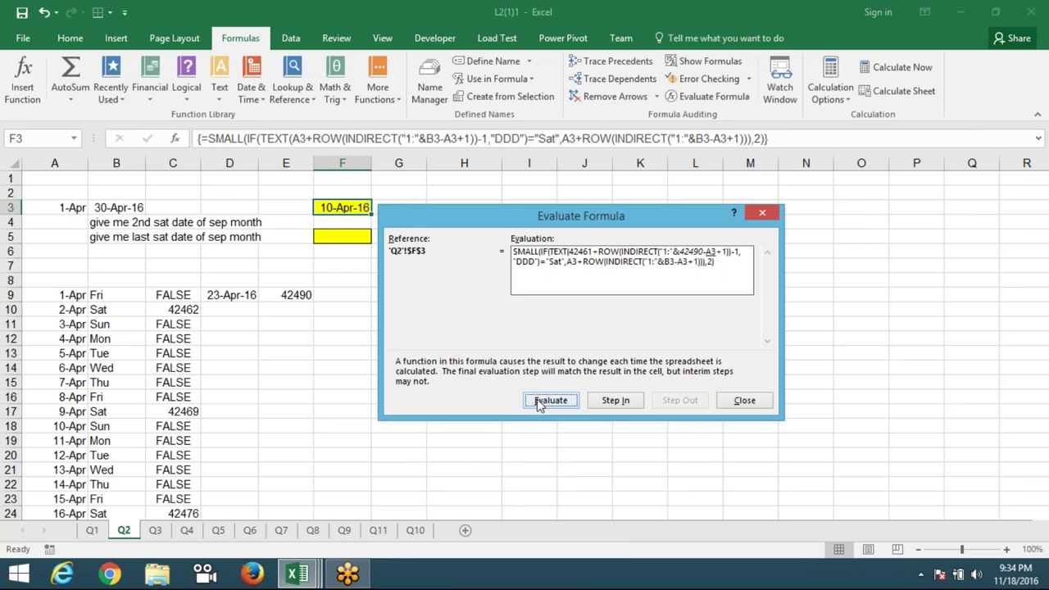
left_click(538, 404)
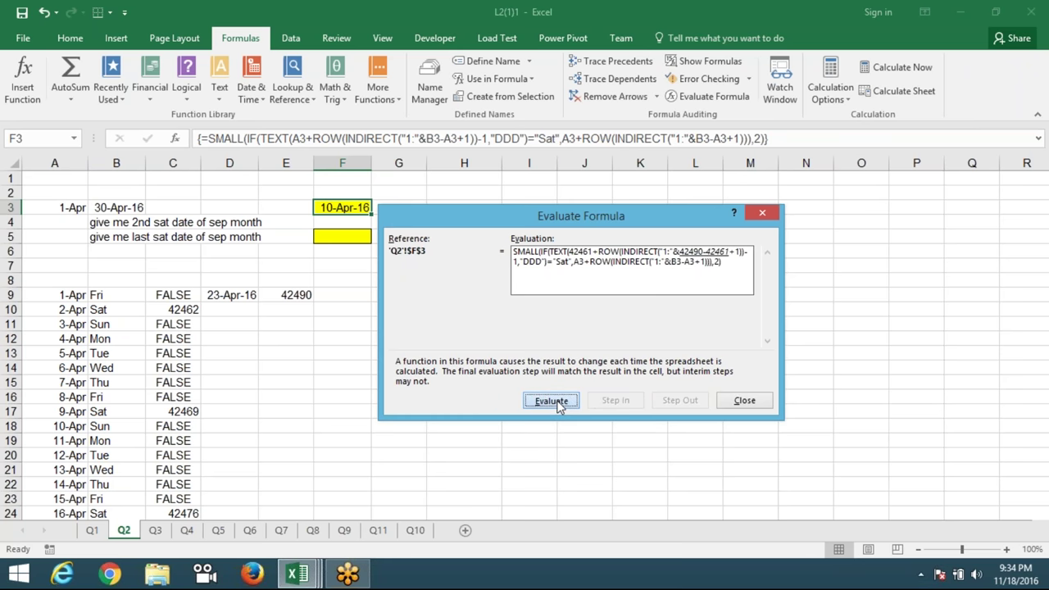
left_click(557, 403)
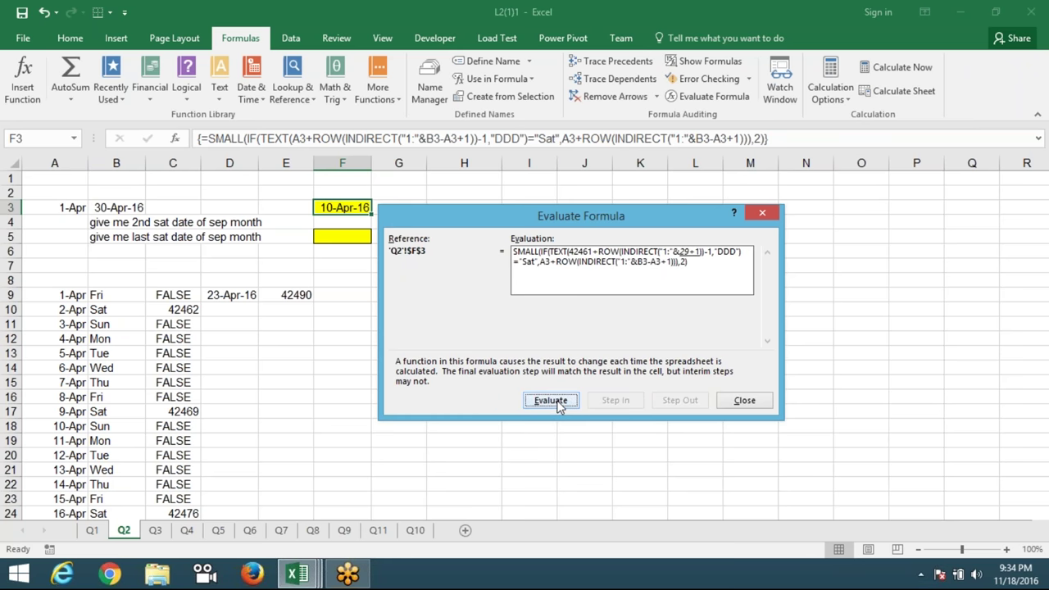
left_click(558, 404)
left_click(557, 403)
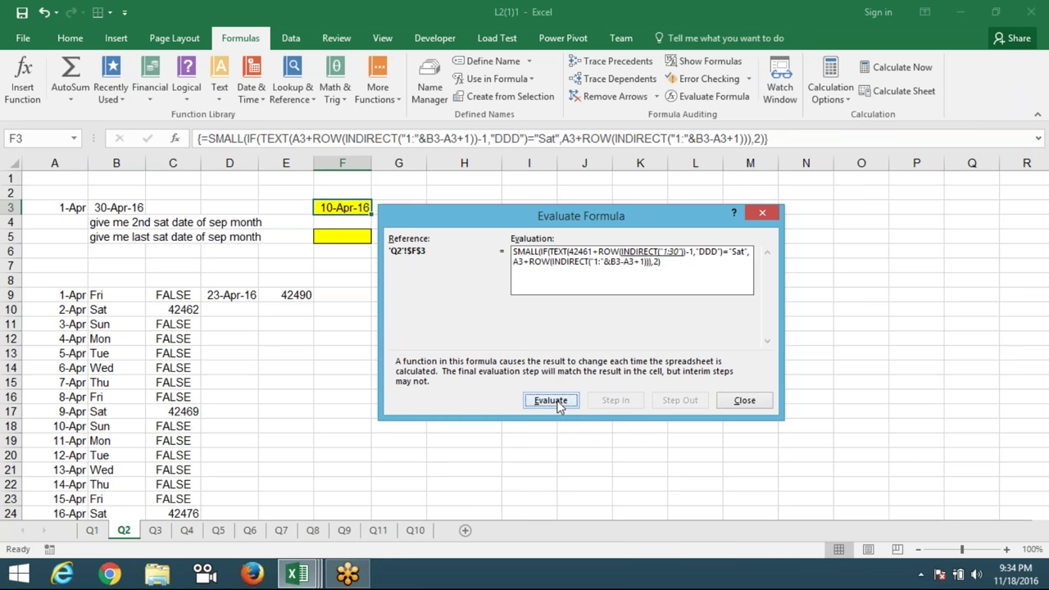
left_click(558, 404)
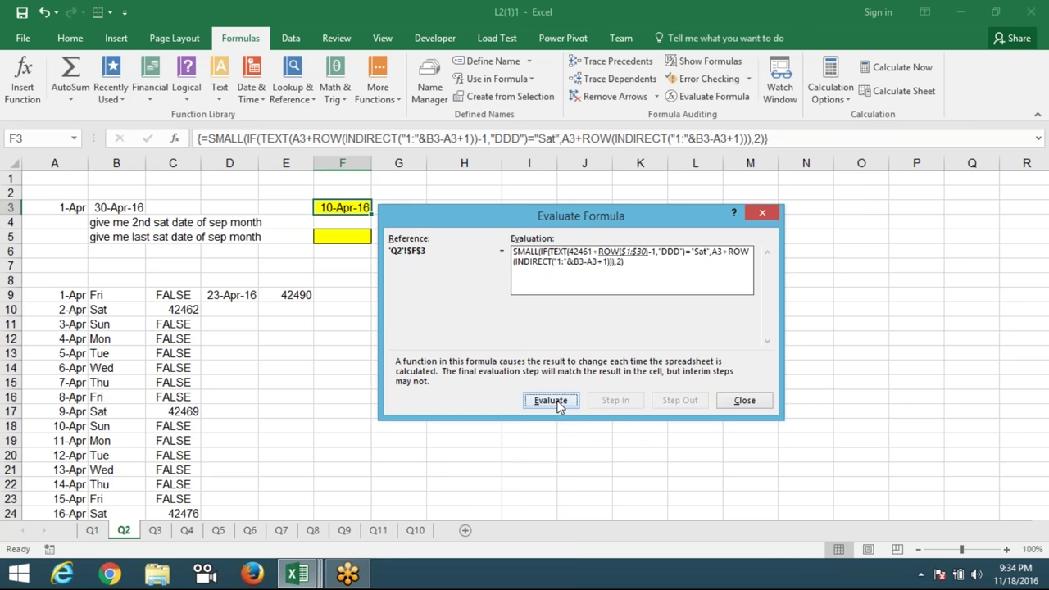
Evaluate ROW to 1–30, add 42461, subtract 1, and convert to day names Fri, Sat, Sun
left_click(558, 404)
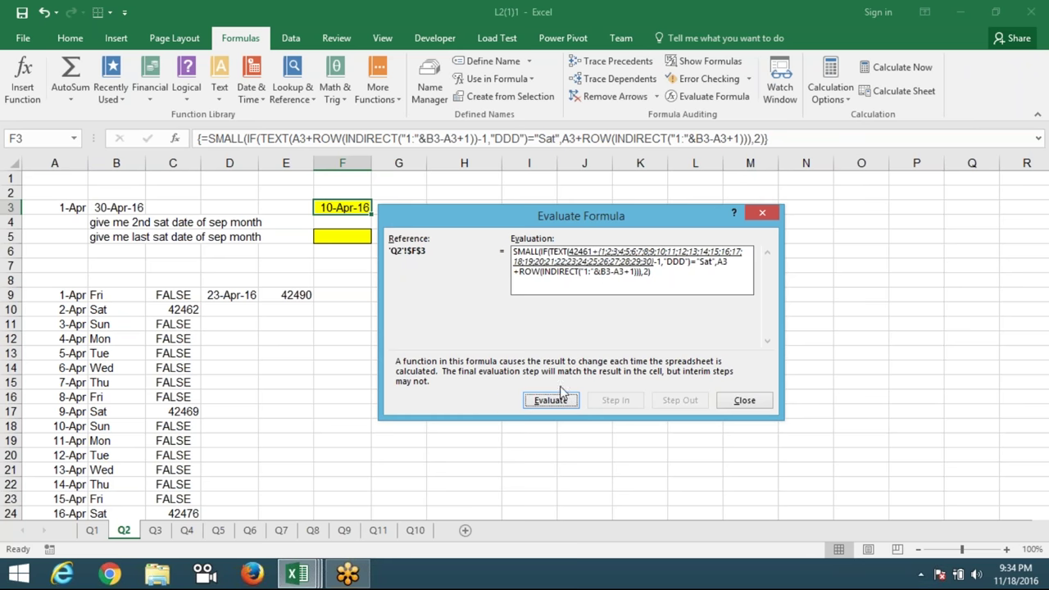
left_click(558, 402)
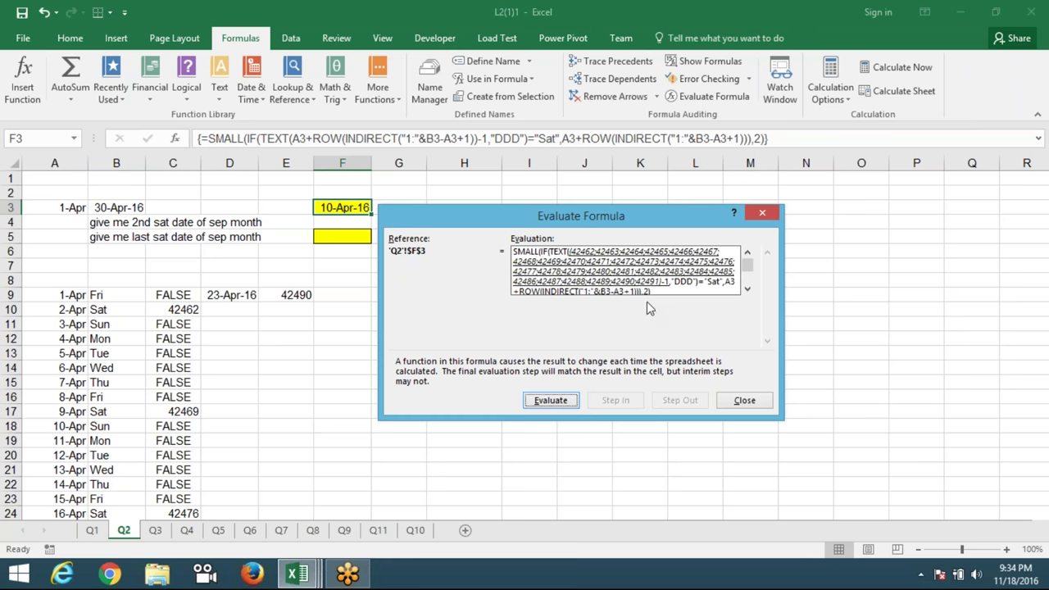
left_click(562, 401)
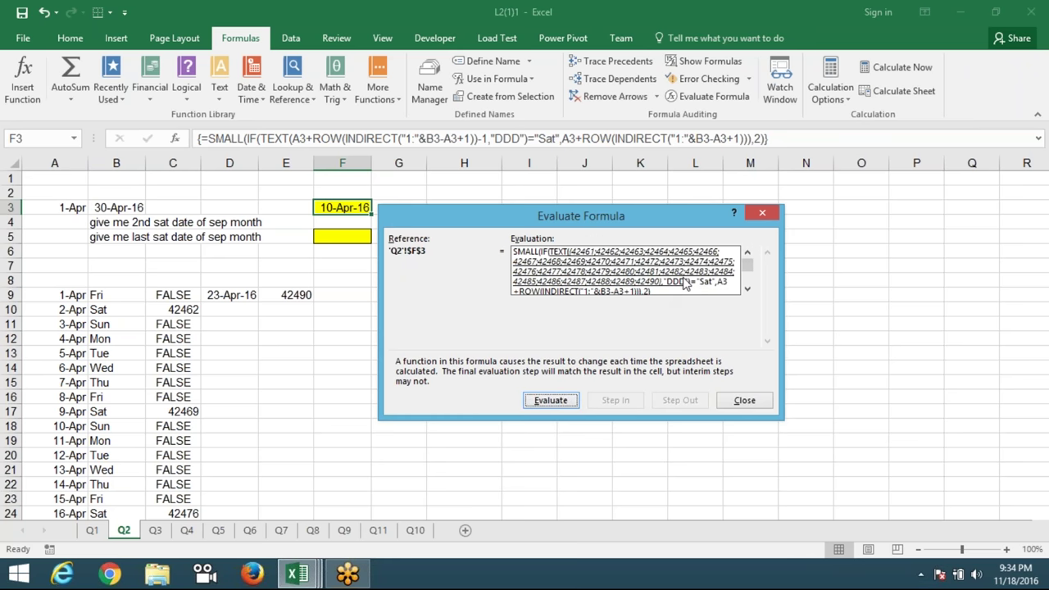
left_click(558, 405)
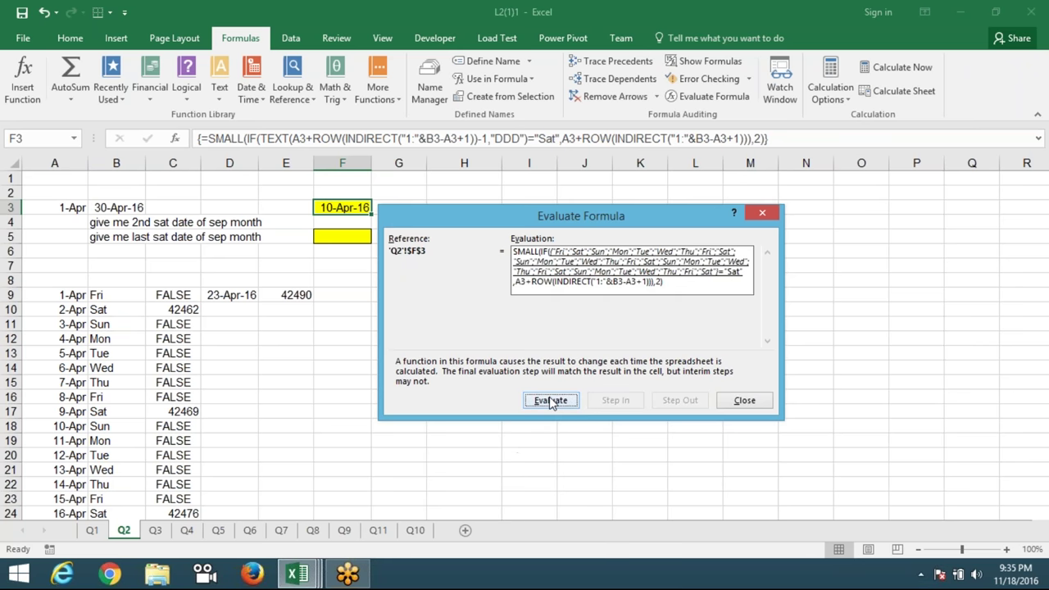
Evaluate F3's A3, B3, INDIRECT, ROW and IF parts until it reaches 10-Apr-16, then close the evaluation
left_click(545, 400)
left_click(545, 401)
left_click(544, 402)
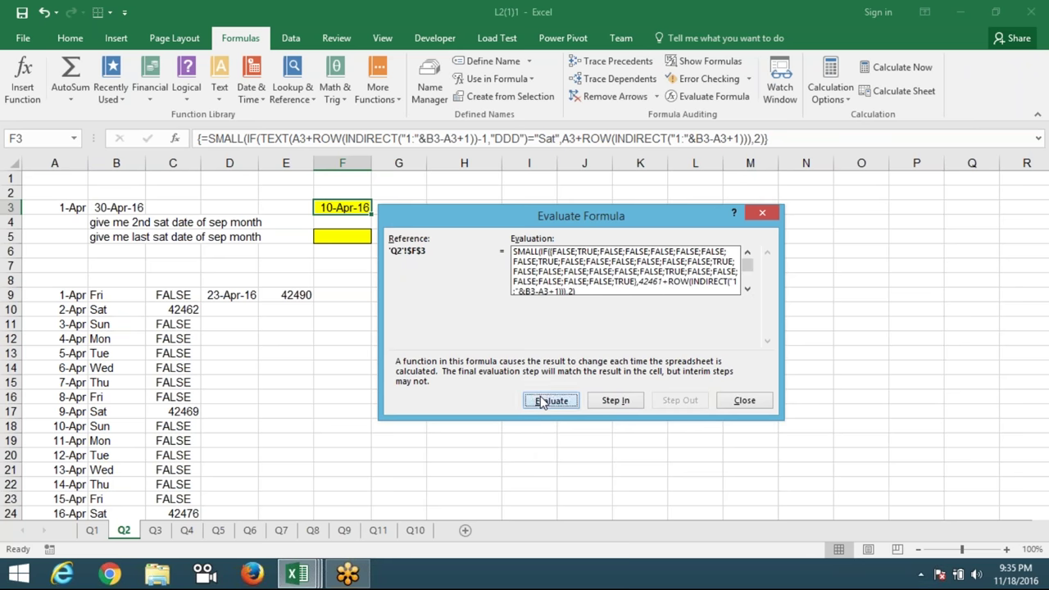
left_click(541, 401)
left_click(541, 400)
left_click(541, 401)
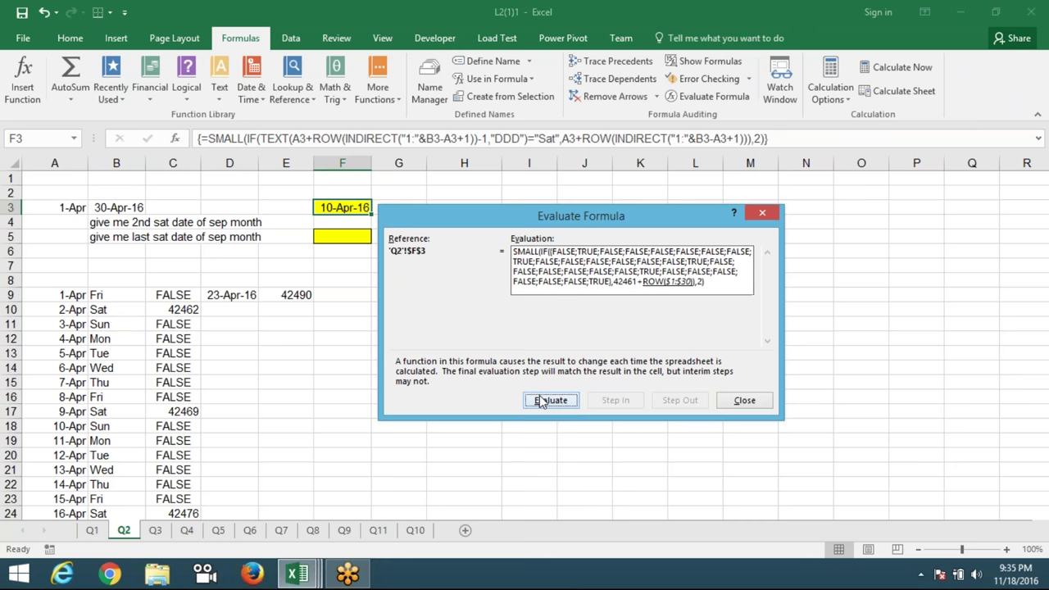
left_click(541, 400)
left_click(541, 401)
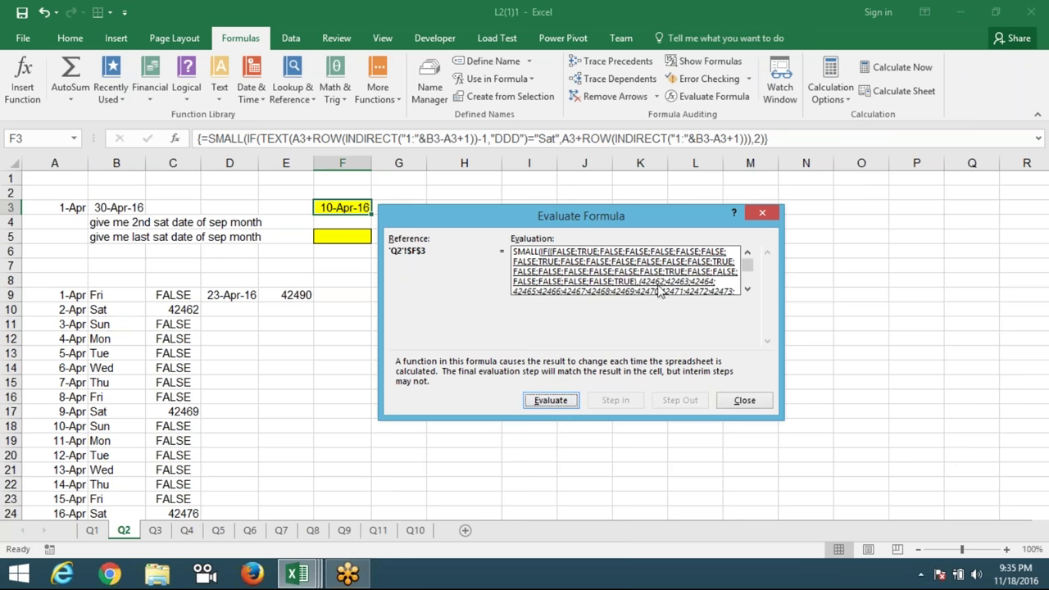
left_click(551, 401)
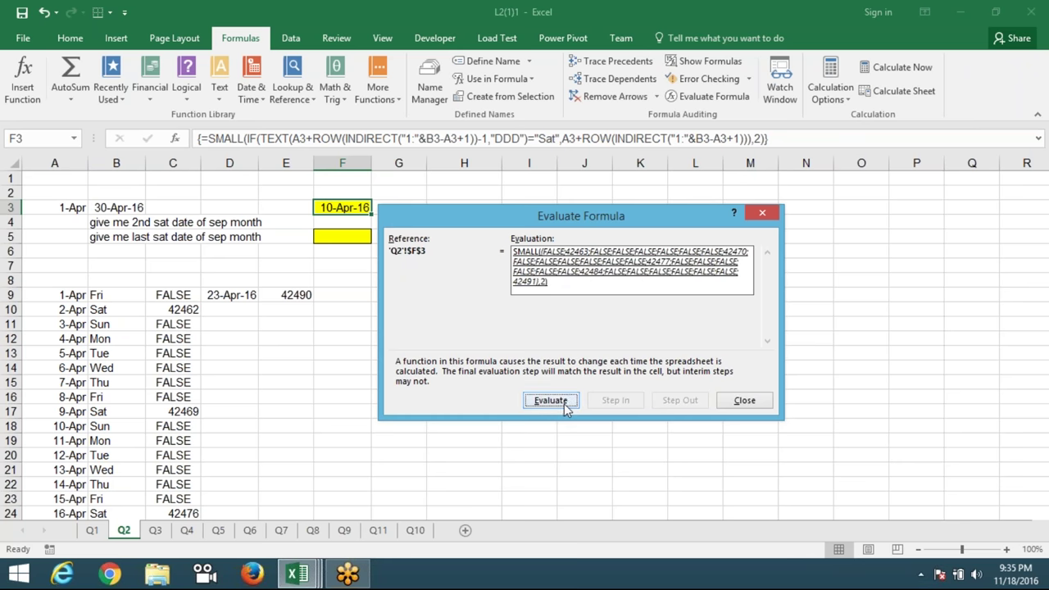
left_click(565, 405)
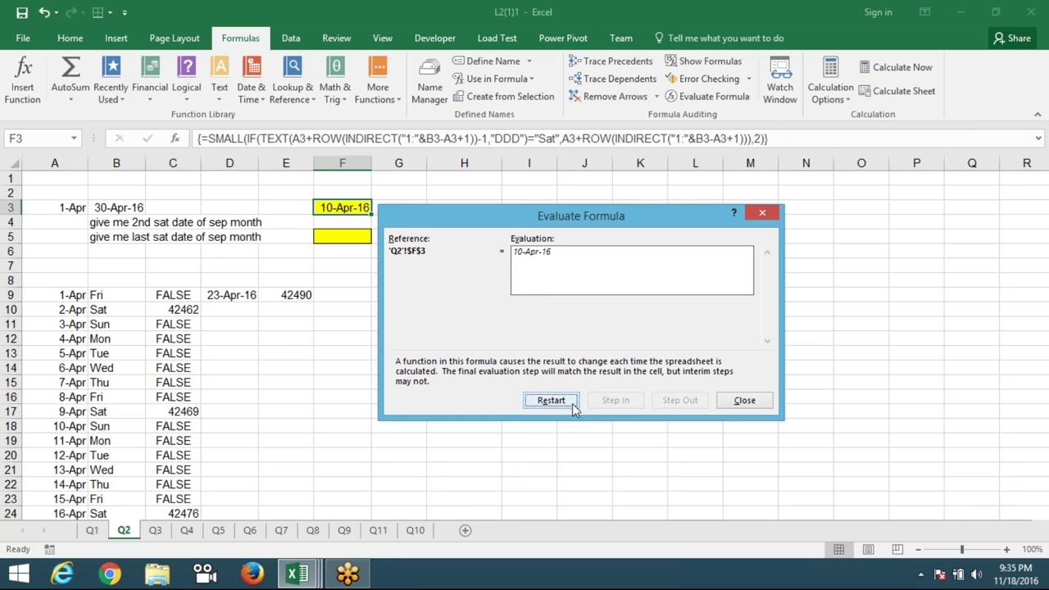
left_click(744, 401)
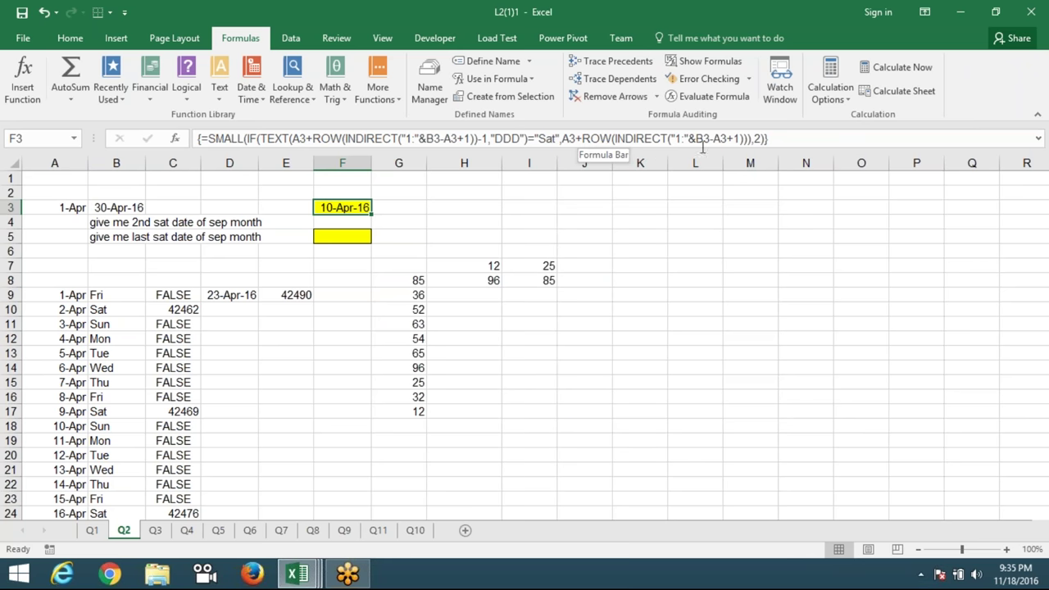
Add a closing bracket and -1 to F3's ROW term and array-enter it to return 9-Apr-16
left_click(745, 138)
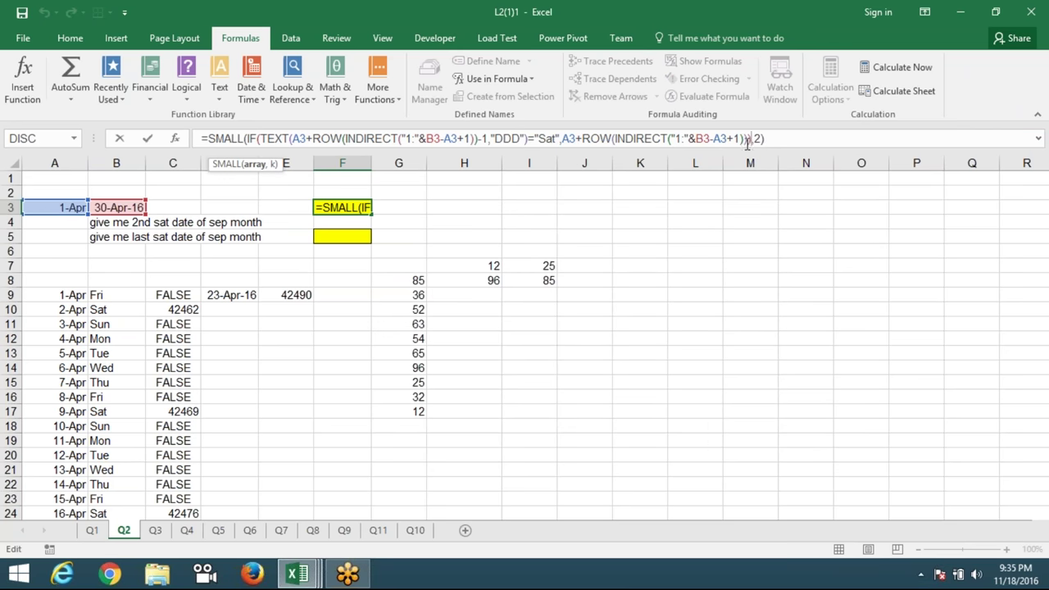
left_click(747, 140)
type(")")
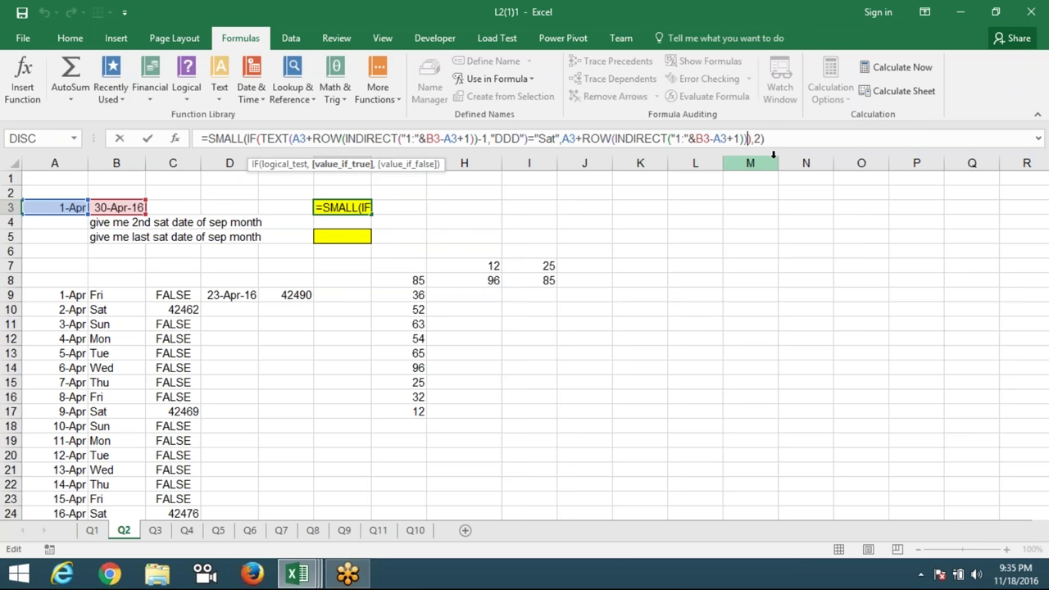
key("Left")
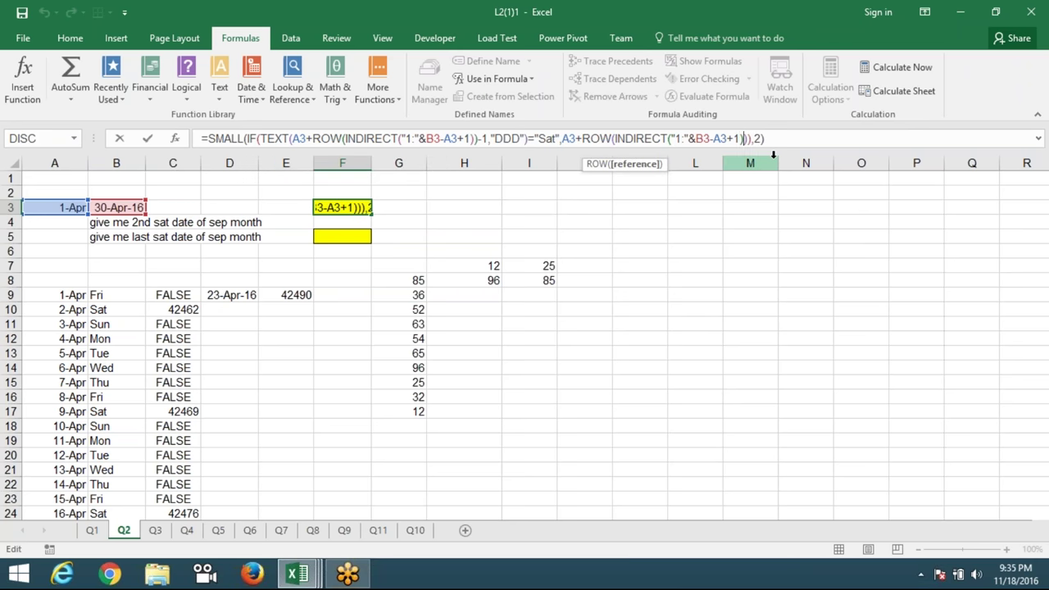
type(")")
key("Left")
type("-1")
key("ctrl+Return")
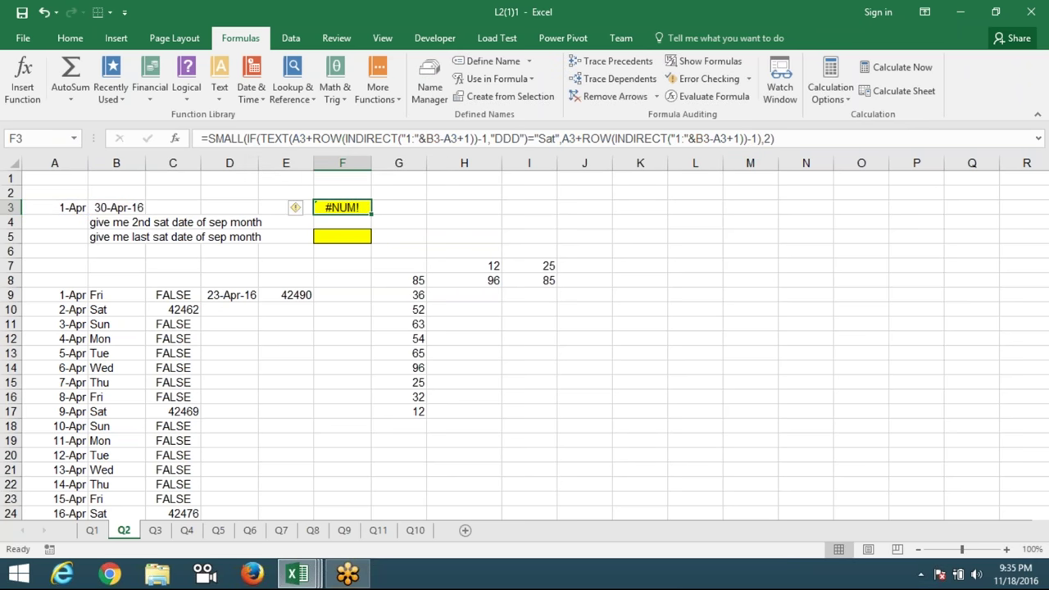
key("F2")
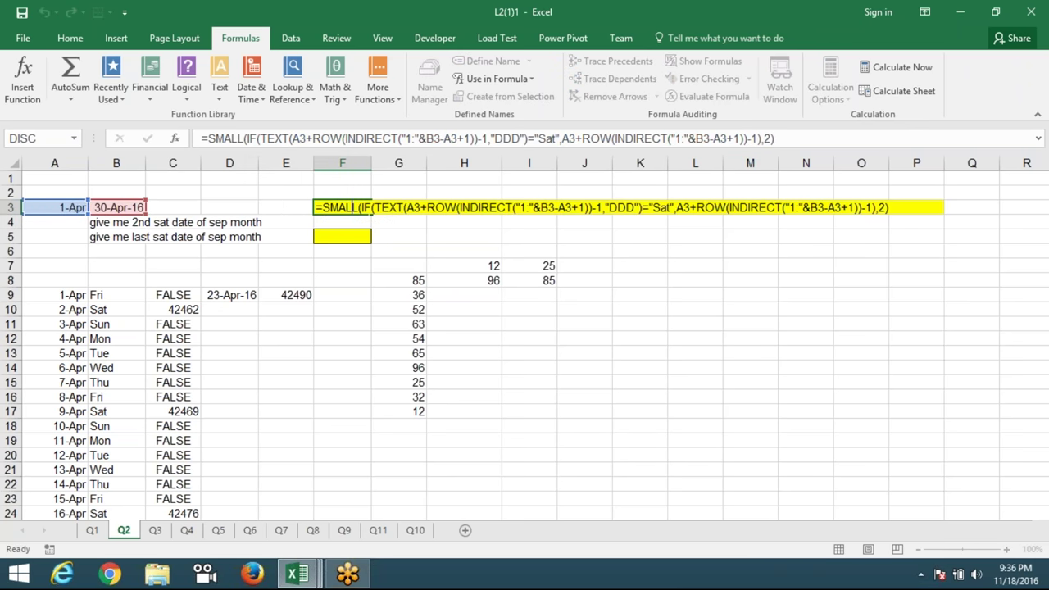
key("ctrl+shift+Return")
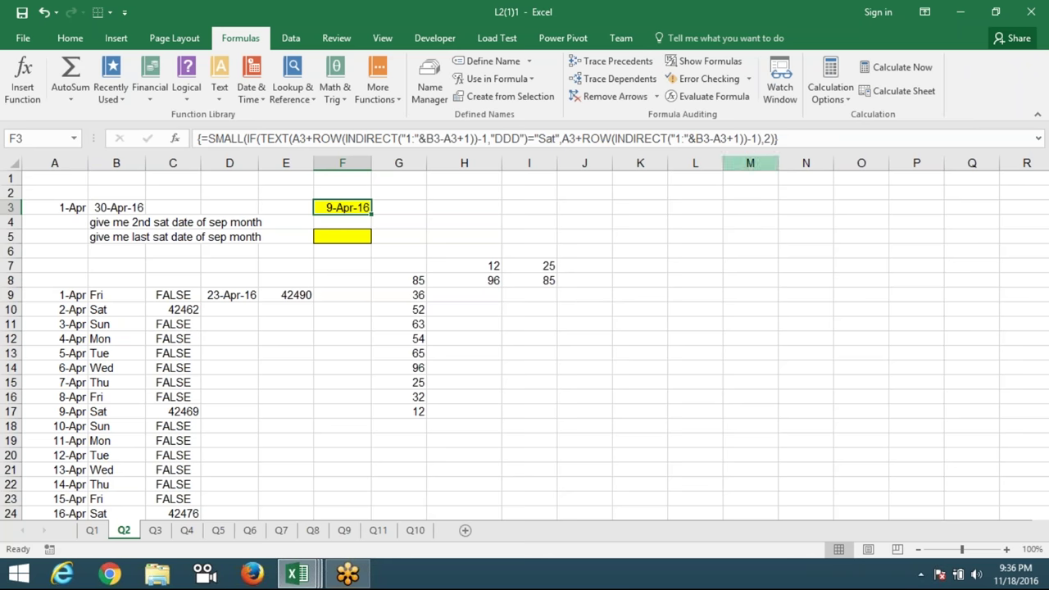
left_click(788, 138)
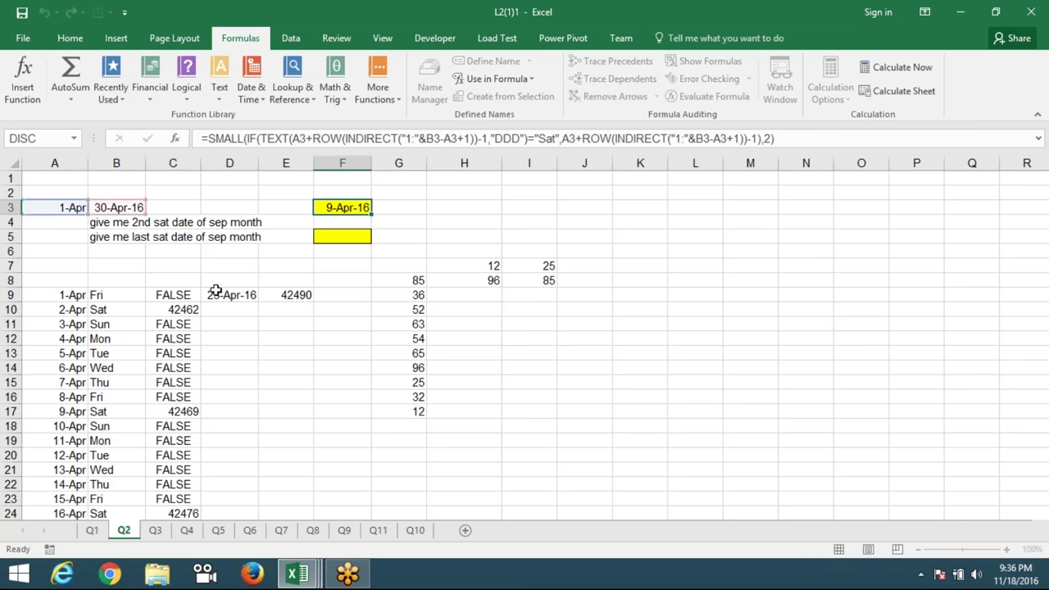
Paste F3's formula into F5, change SMALL to LARGE and k to 1, and array-enter it for 30-Apr-16
key("Escape")
left_click(338, 236)
type("=SMALL(IF(TEXT(A3+ROW(INDIRECT(\"1:\"&B3-A3+1))-1,\"DDD\")=\"Sat\",A3+ROW(INDIRECT(\"1:\"&B3-A3+1))-1),2)")
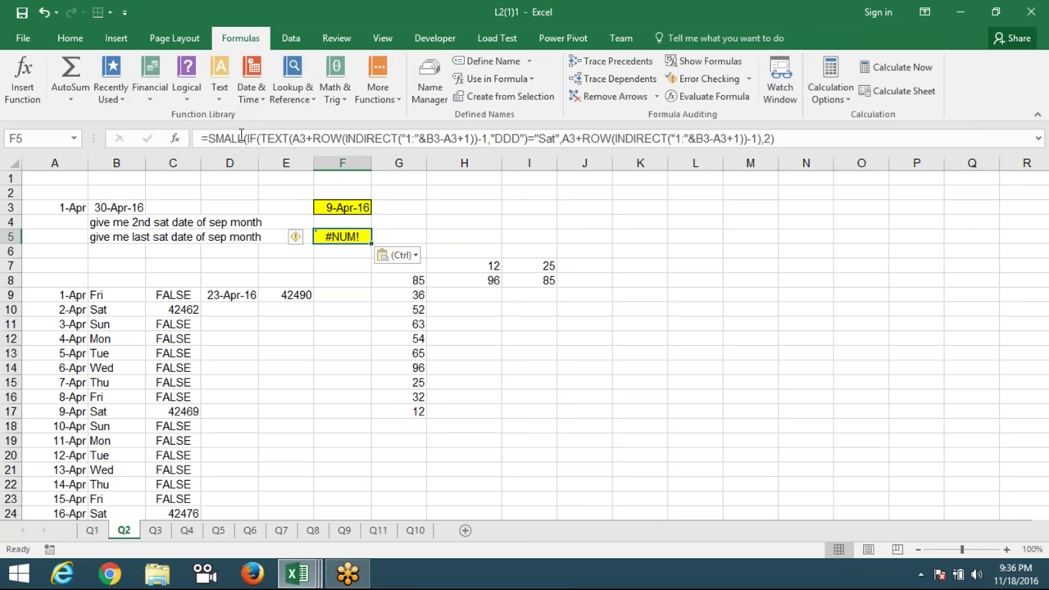
left_click(241, 138)
double_click(242, 139)
type("large")
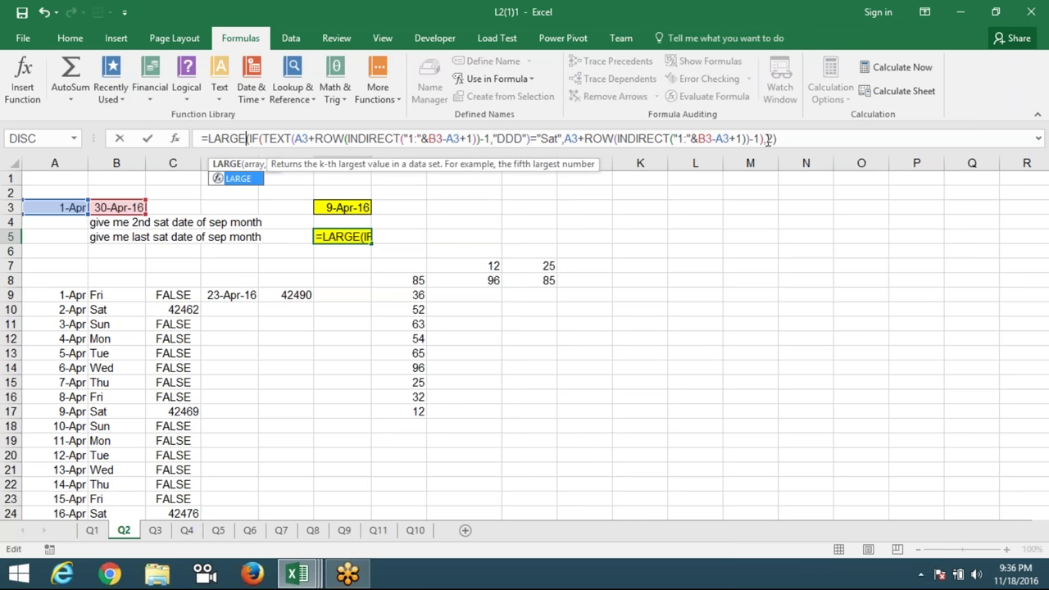
double_click(769, 138)
type("1")
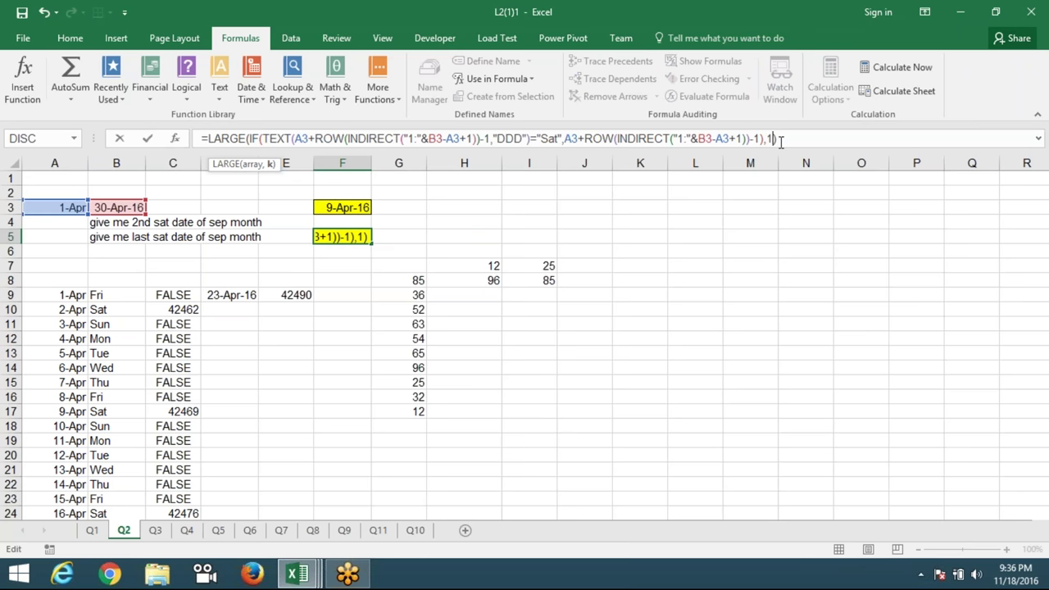
key("ctrl+Return")
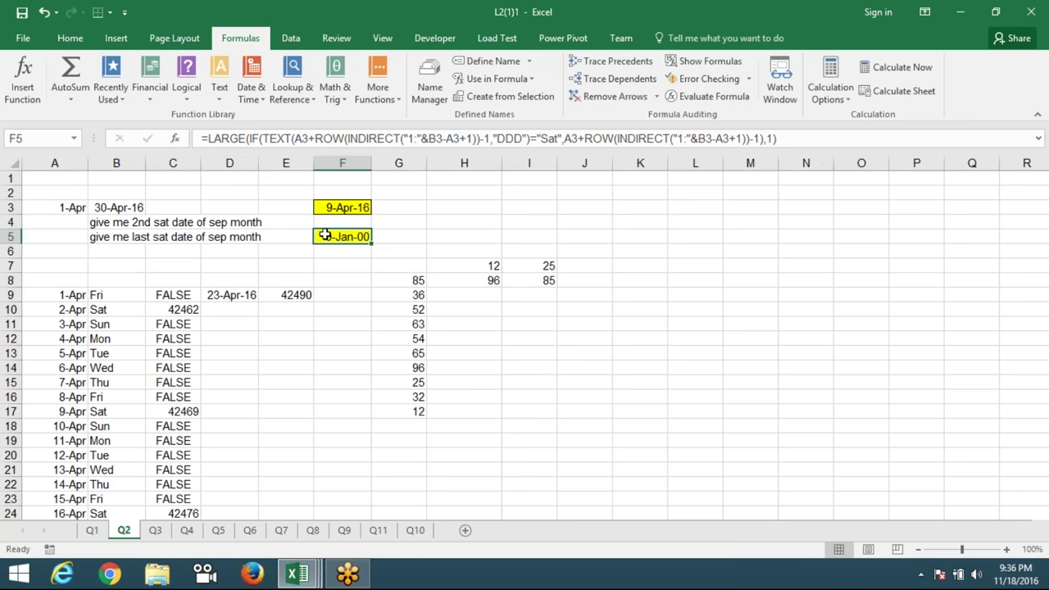
double_click(322, 236)
key("ctrl+shift+Return")
Flip through sheets Q2 to Q9 and Q1, finishing back on sheet Q3
left_click(156, 530)
left_click(138, 530)
left_click(155, 530)
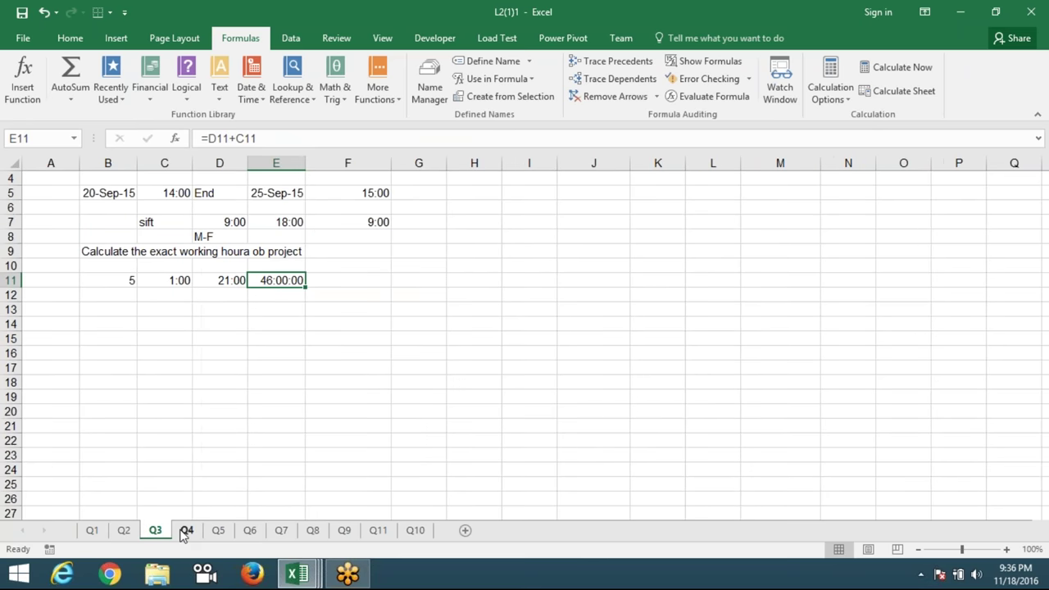
left_click(186, 530)
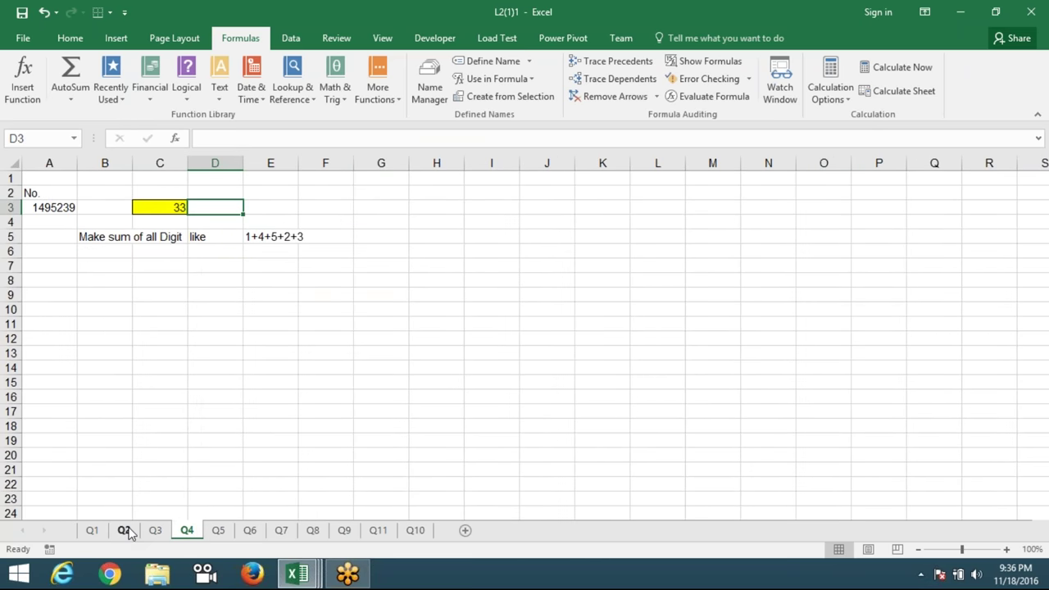
left_click(217, 534)
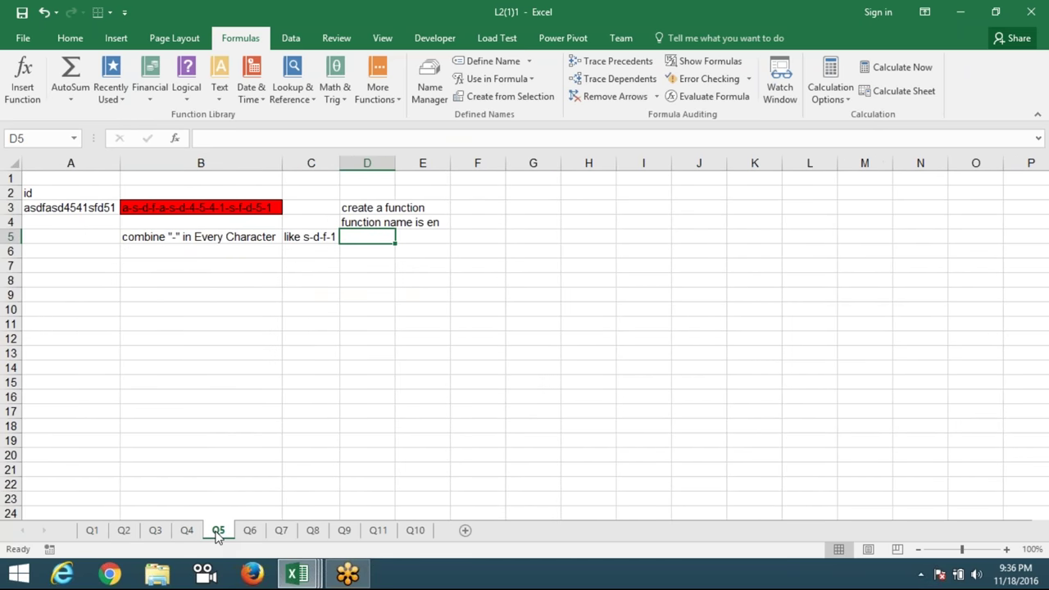
left_click(249, 532)
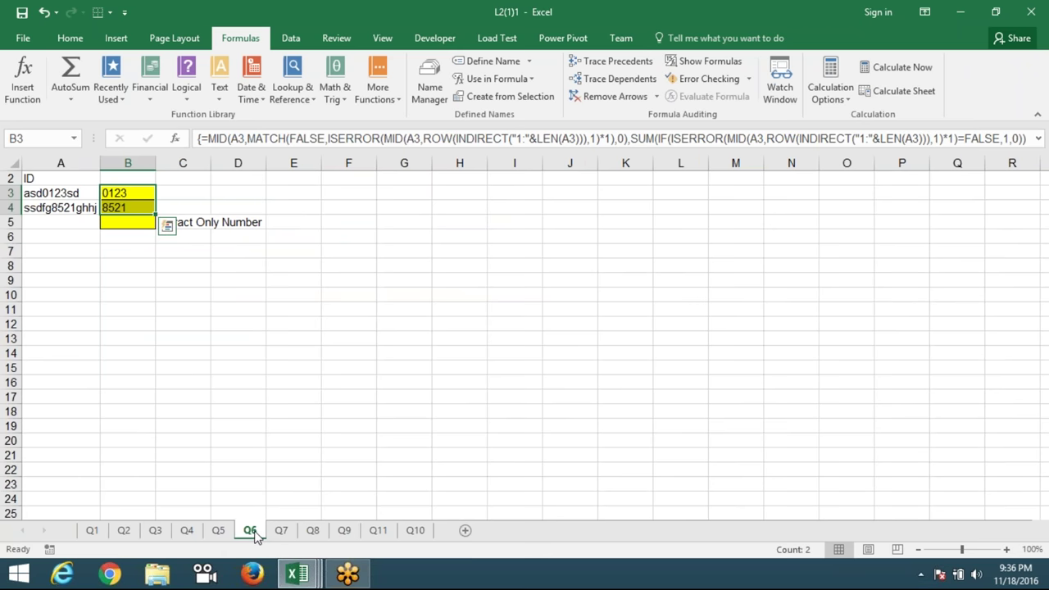
left_click(281, 532)
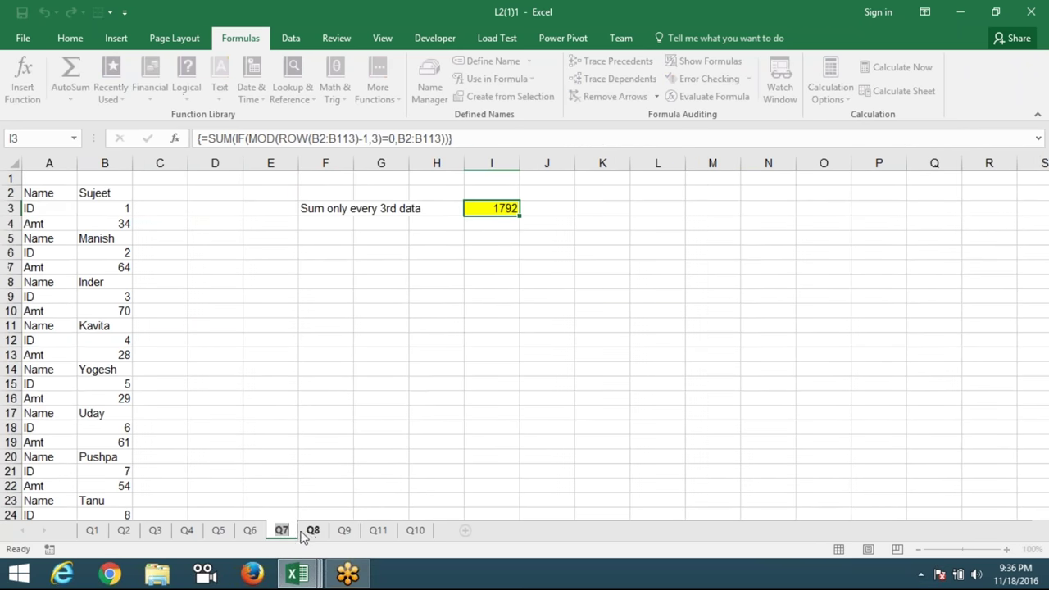
left_click(300, 417)
left_click(317, 536)
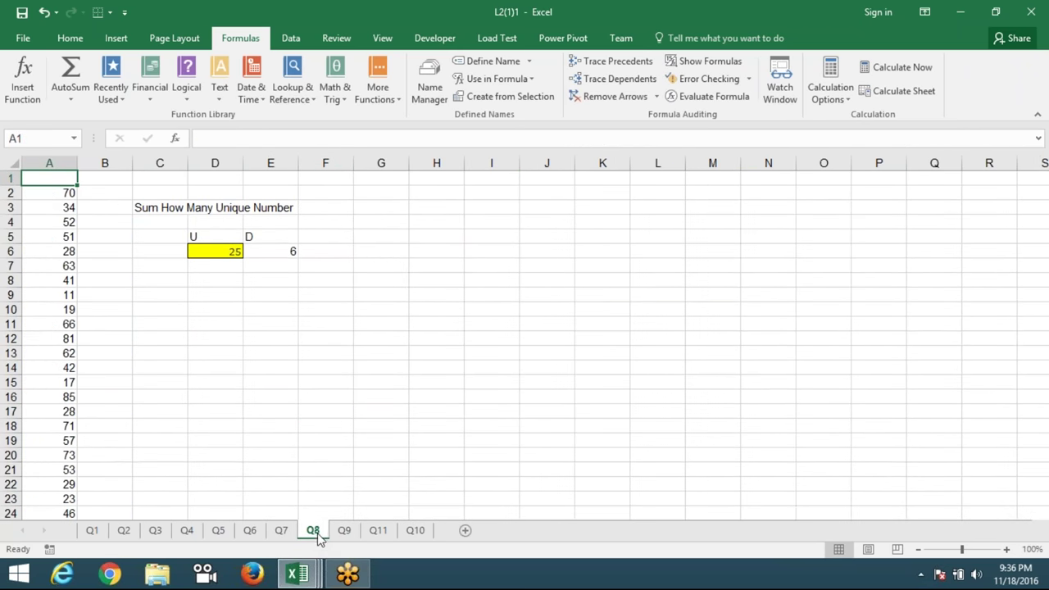
left_click(344, 532)
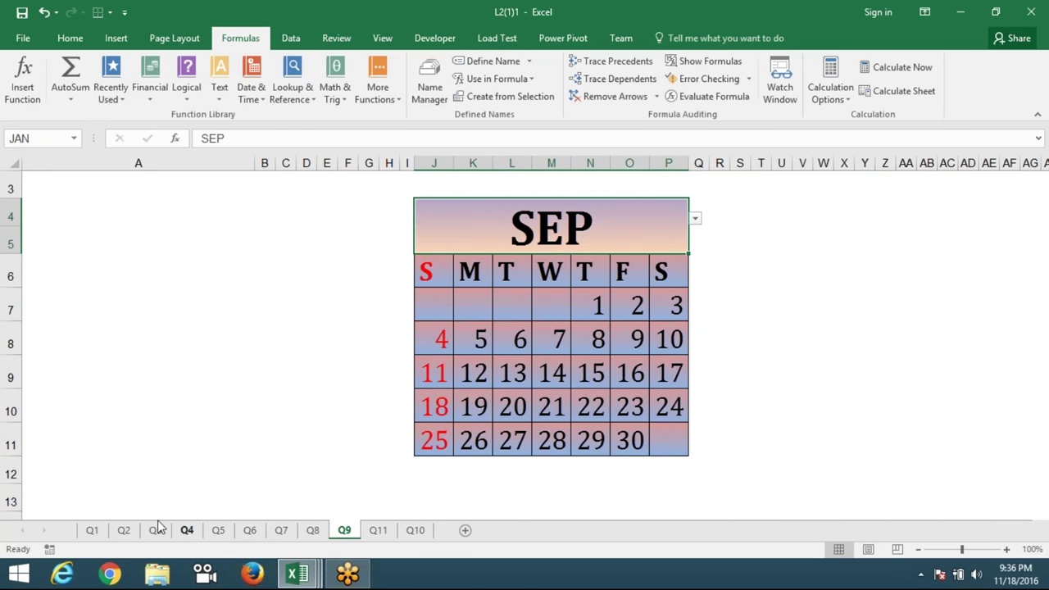
left_click(90, 531)
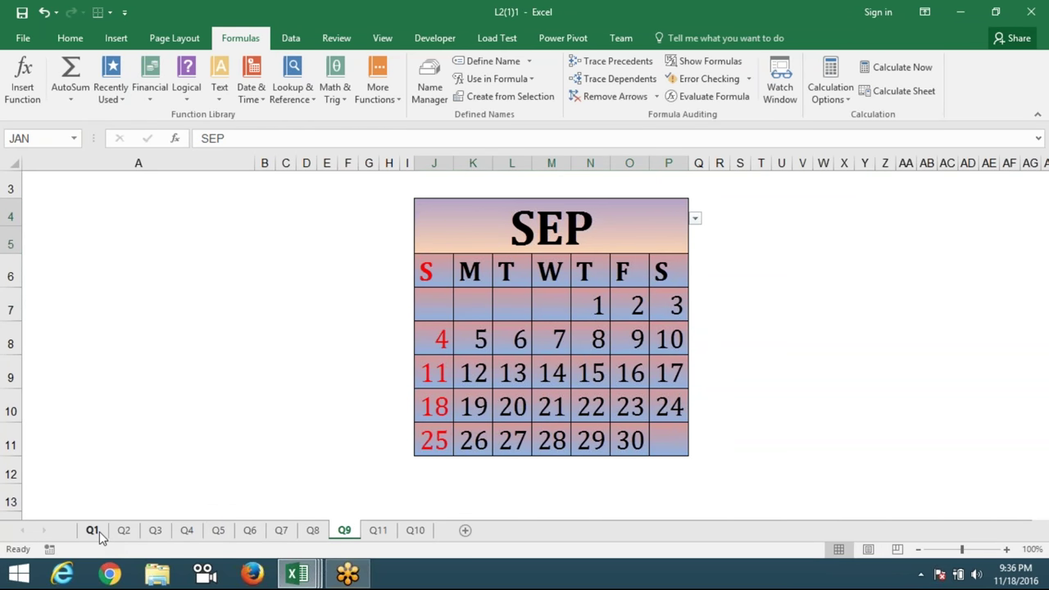
left_click(123, 533)
left_click(154, 532)
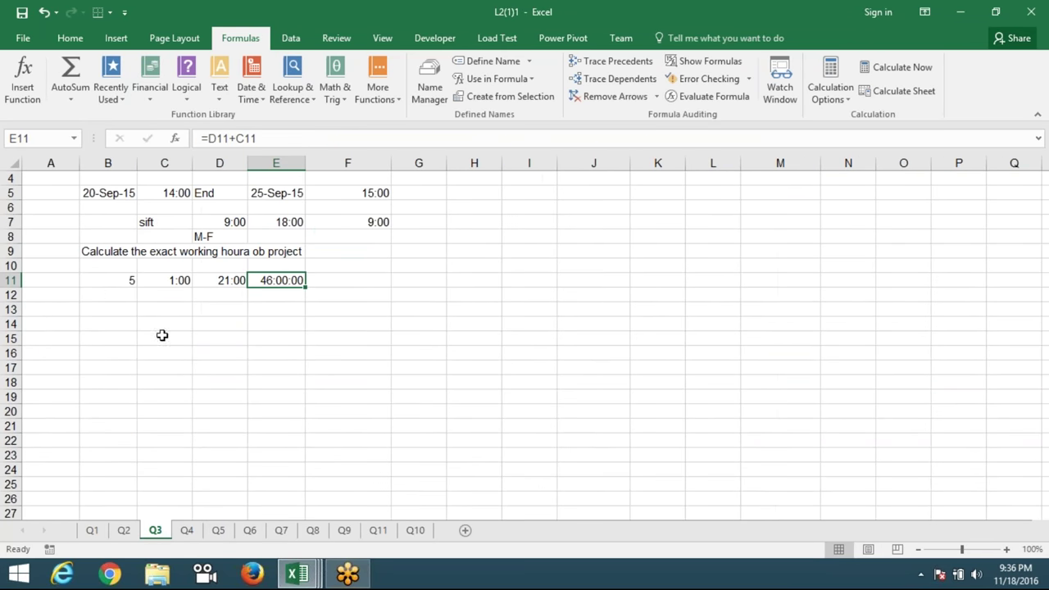
Check the task text and the start and end dates and times in row 5 on Q3
left_click(174, 370)
left_click_drag(103, 252, 270, 254)
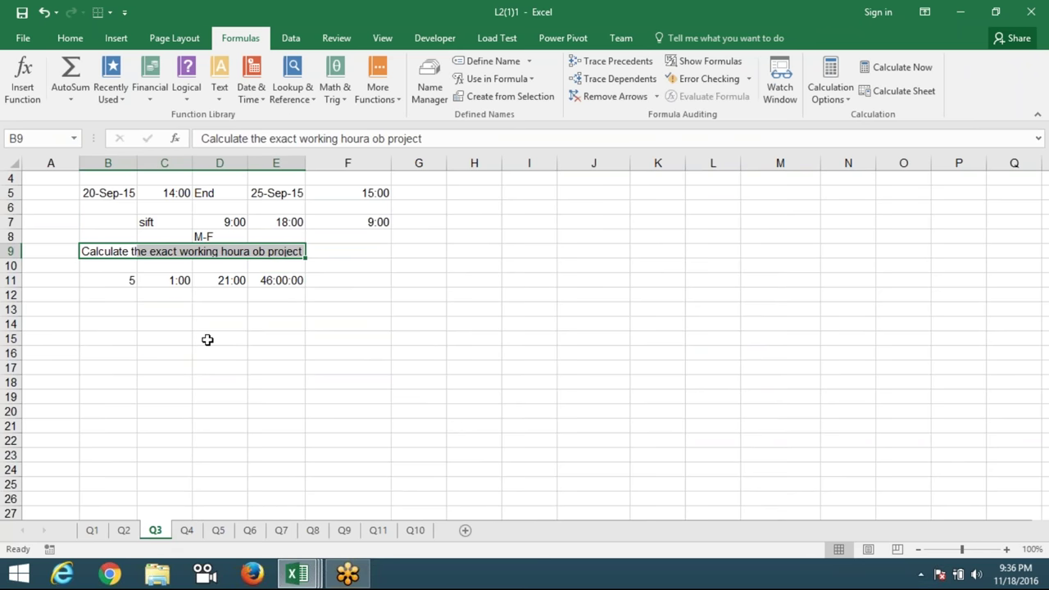
left_click(228, 380)
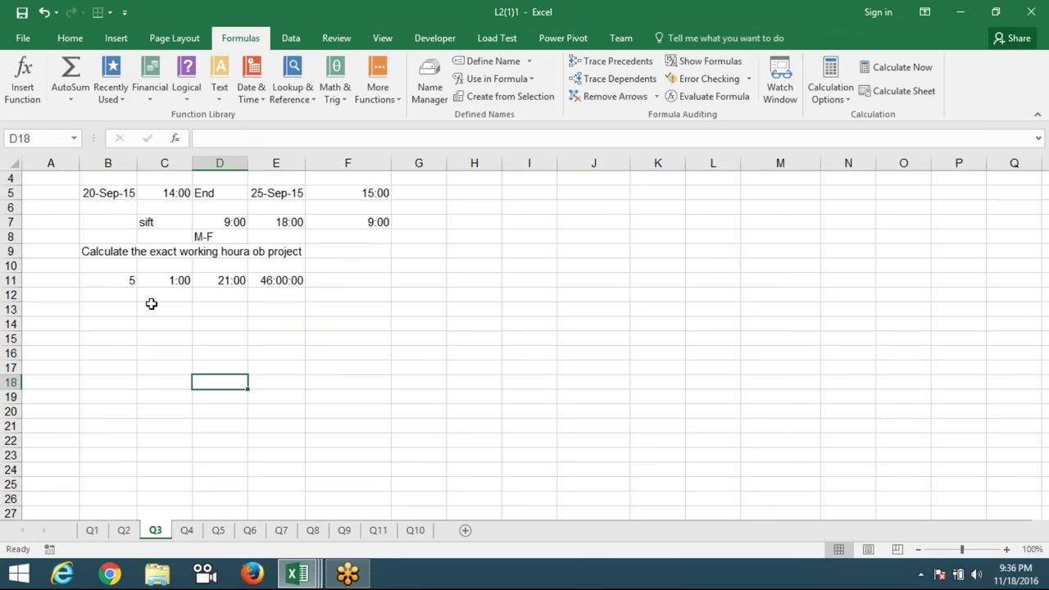
left_click(96, 195)
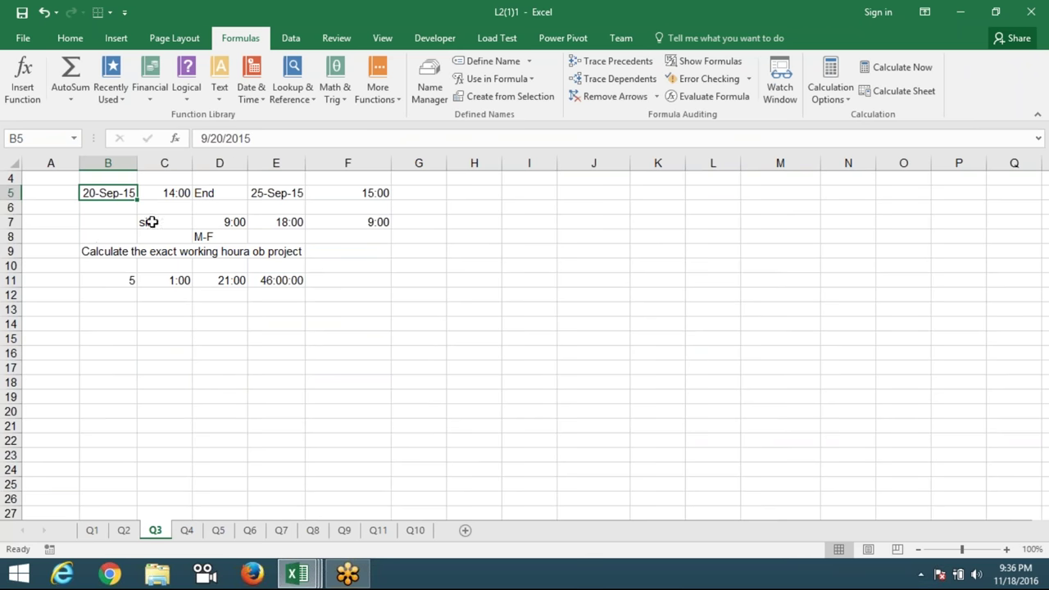
left_click(176, 193)
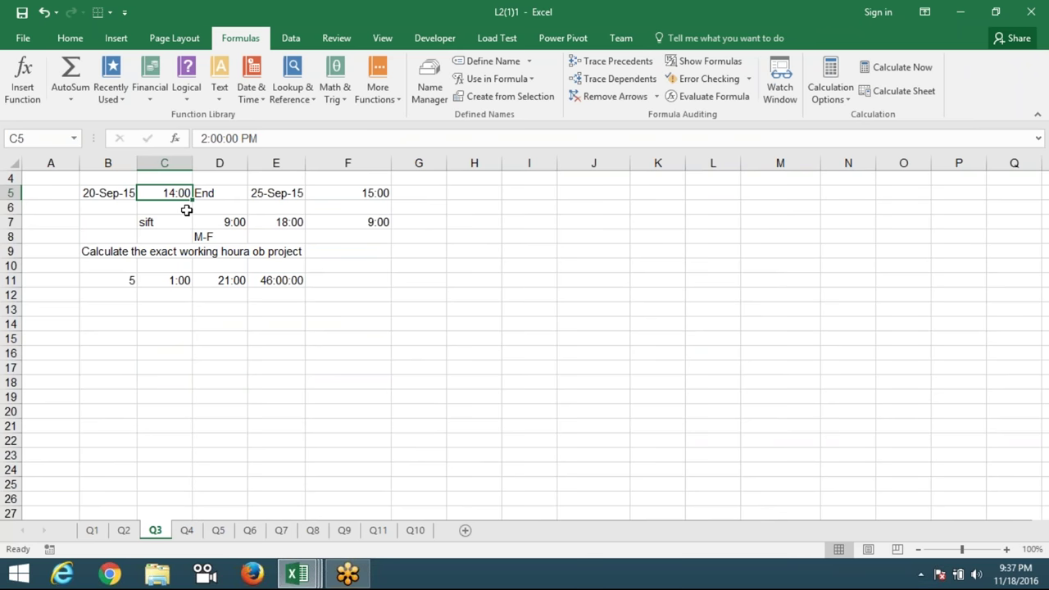
left_click(206, 197)
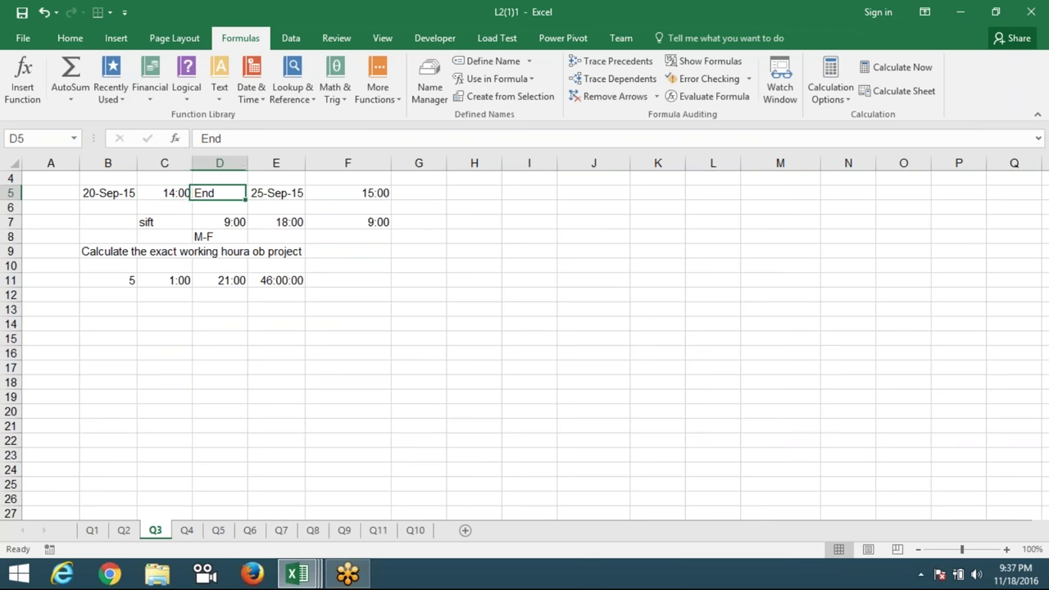
left_click(261, 195)
left_click(333, 195)
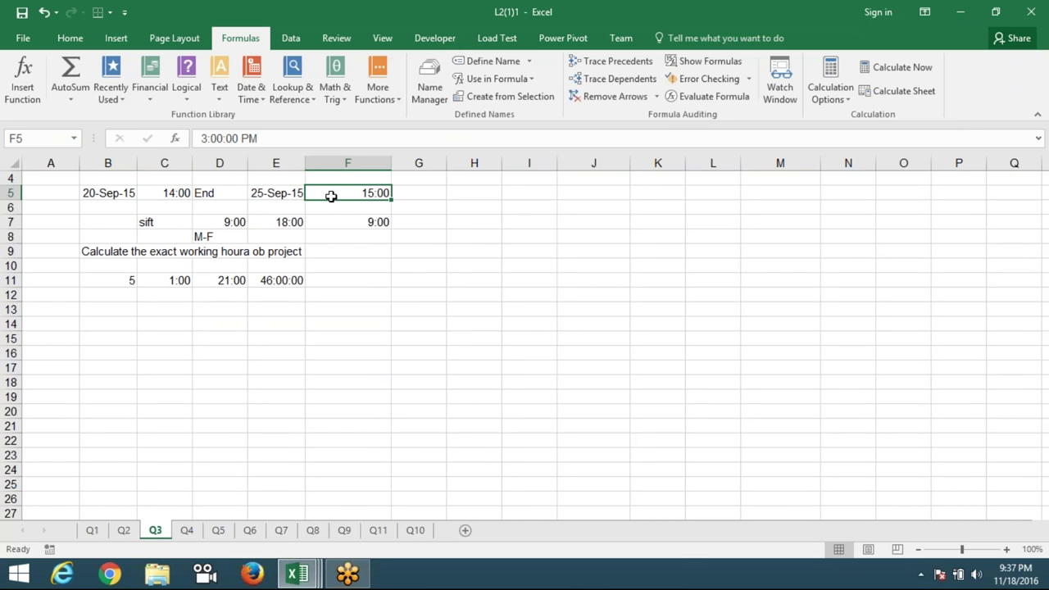
Compare the shift start and end times in D7:E7 with the shift-length formula in F7
left_click(163, 219)
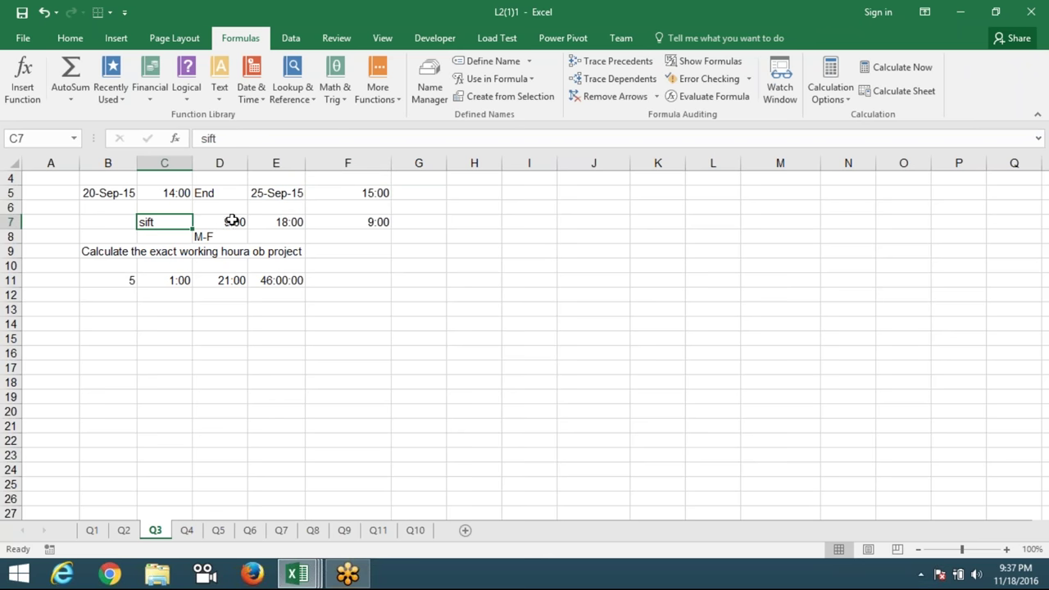
left_click_drag(232, 220, 277, 221)
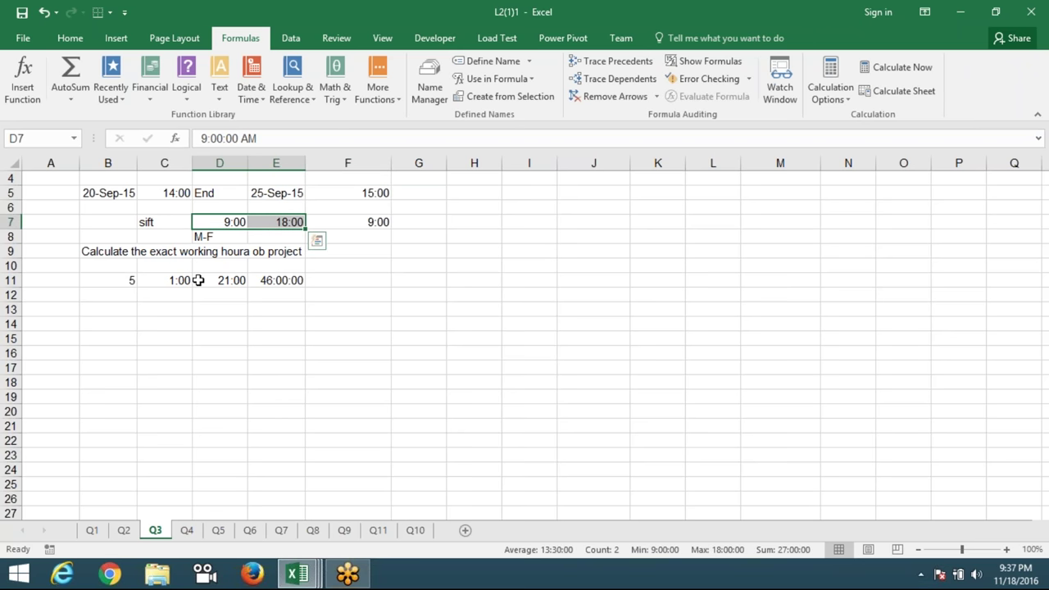
left_click(367, 219)
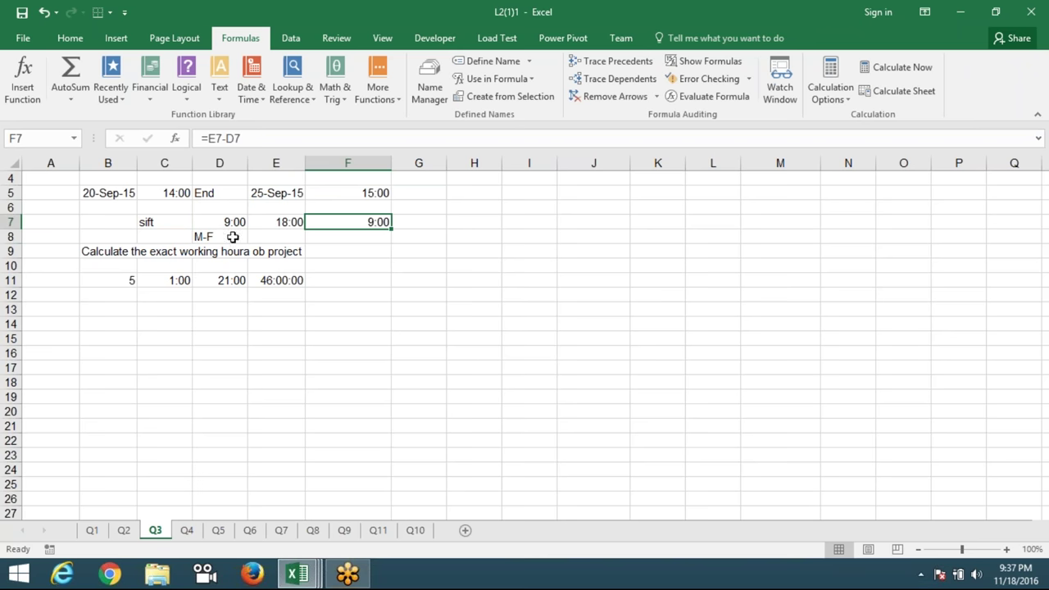
left_click(275, 224)
left_click(220, 225)
left_click(267, 226)
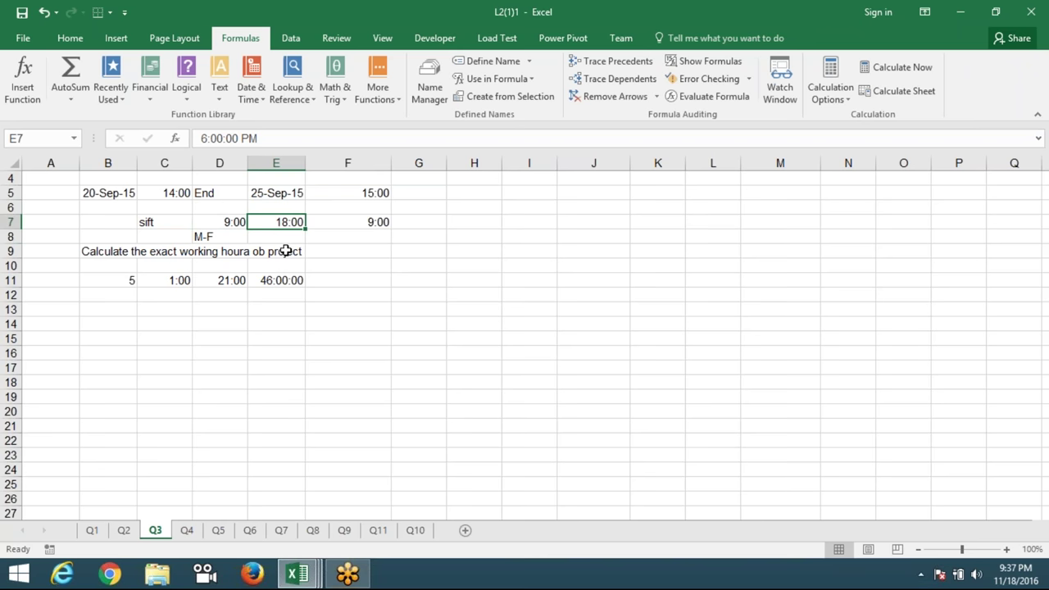
Review the E11, D11, C11 and B11 NETWORKDAYS formulas, then switch to sheet Q4
left_click(274, 279)
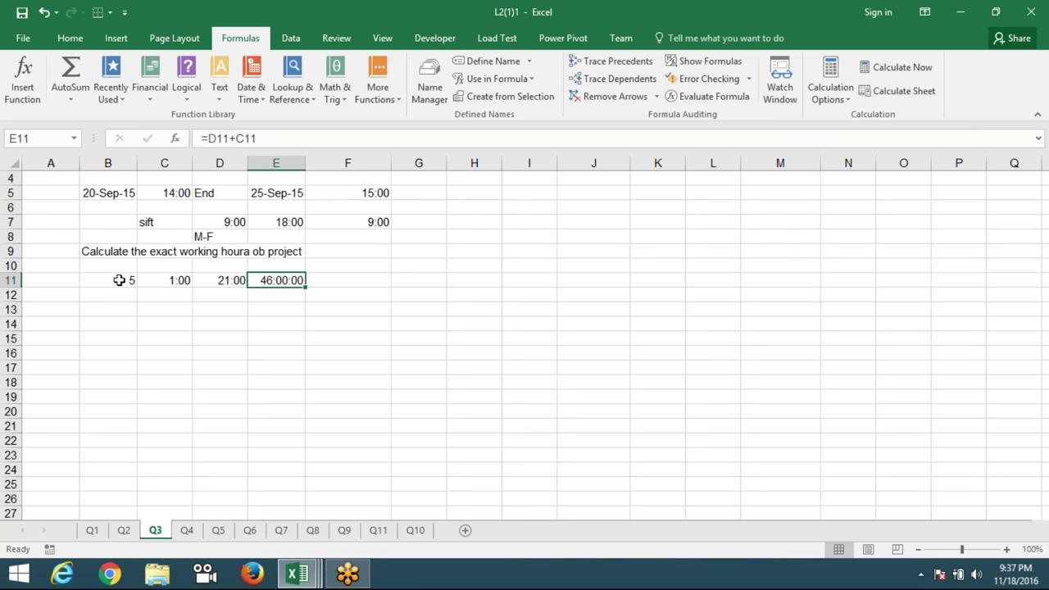
left_click(206, 279)
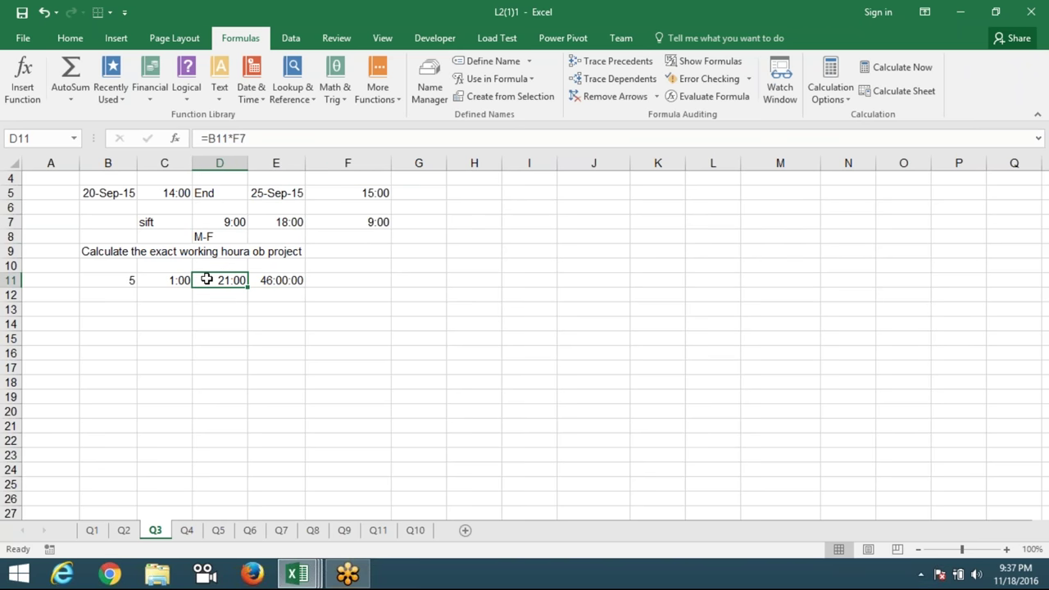
left_click(152, 280)
double_click(122, 279)
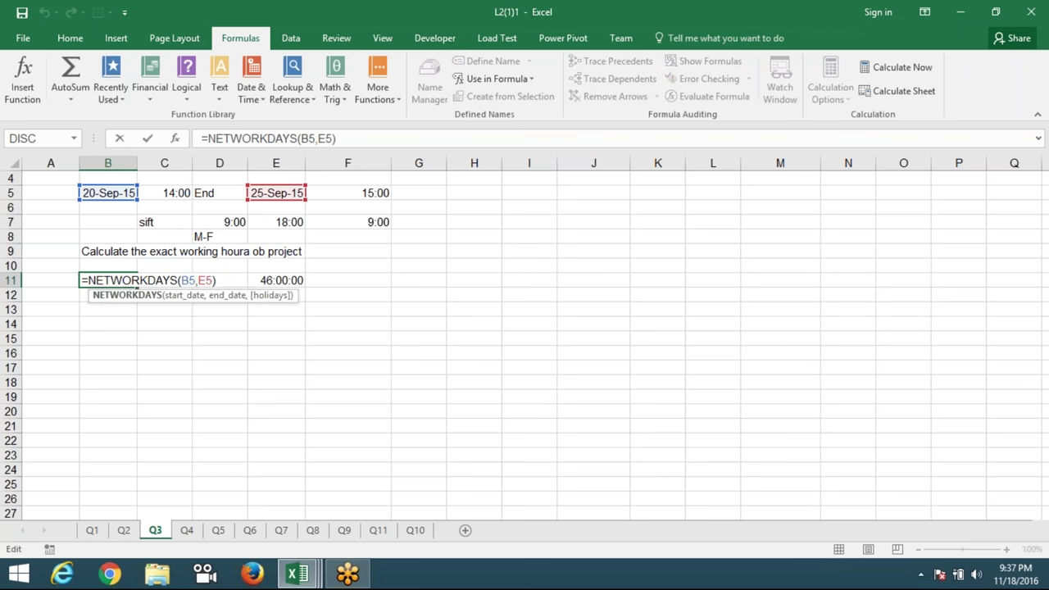
key("Return")
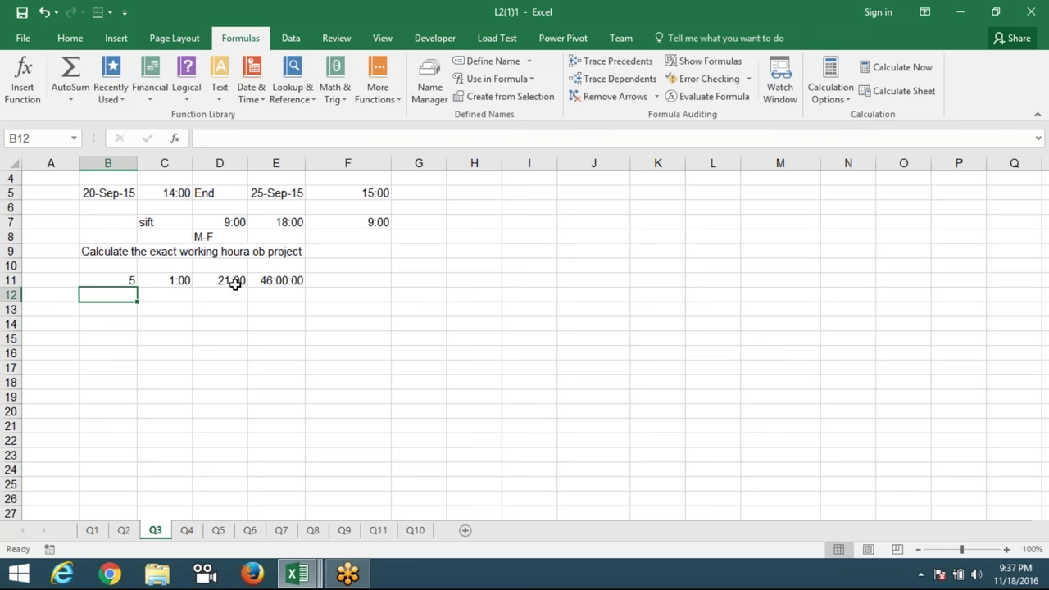
left_click(262, 282)
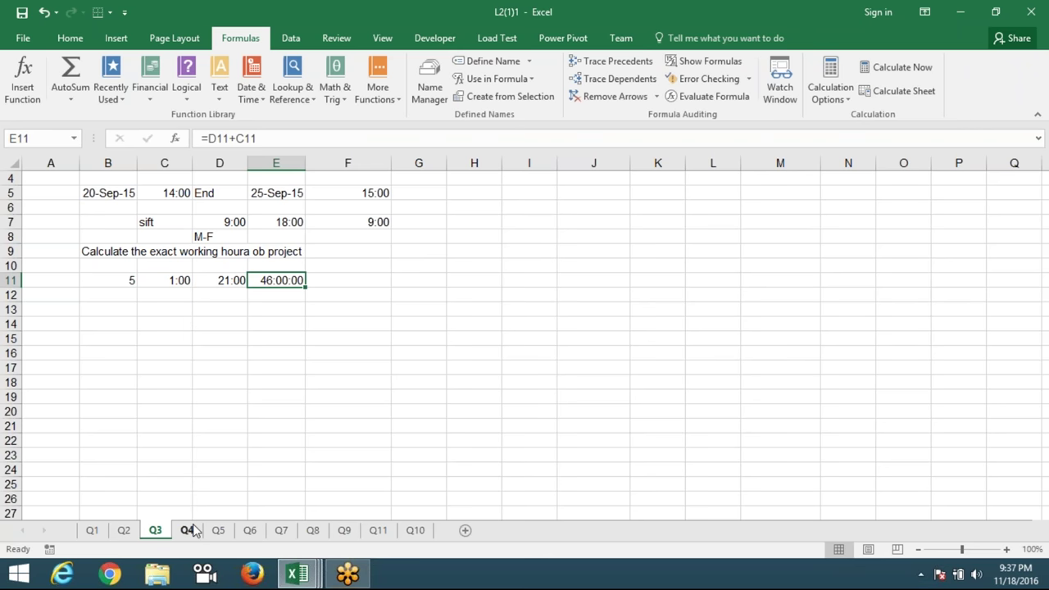
left_click(190, 530)
left_click(197, 399)
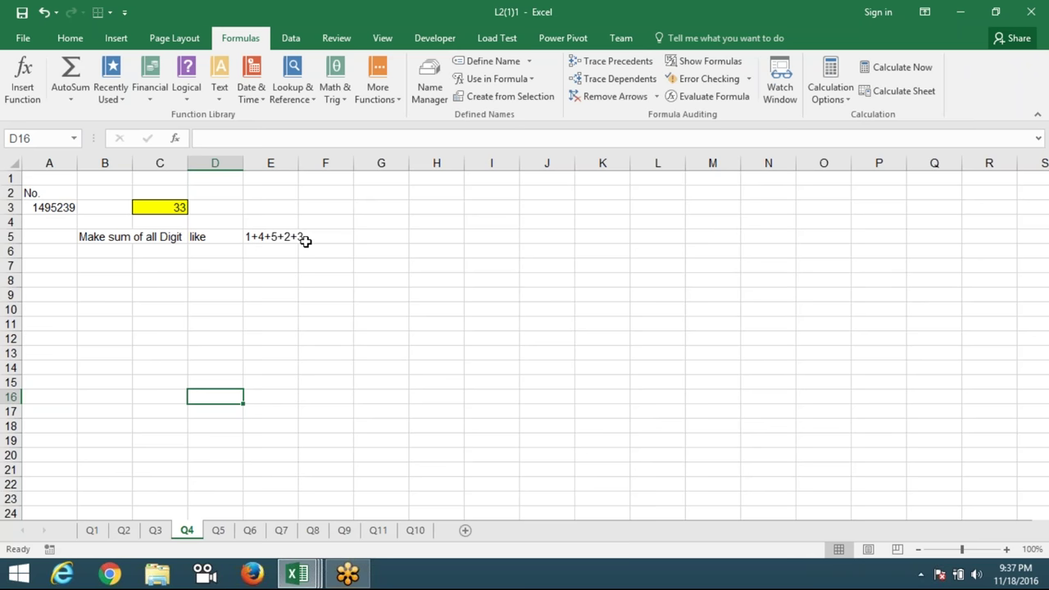
Show sheet Q5 and view B3's =en(A3) formula hyphenating asdfasd4541sfd51
left_click(218, 532)
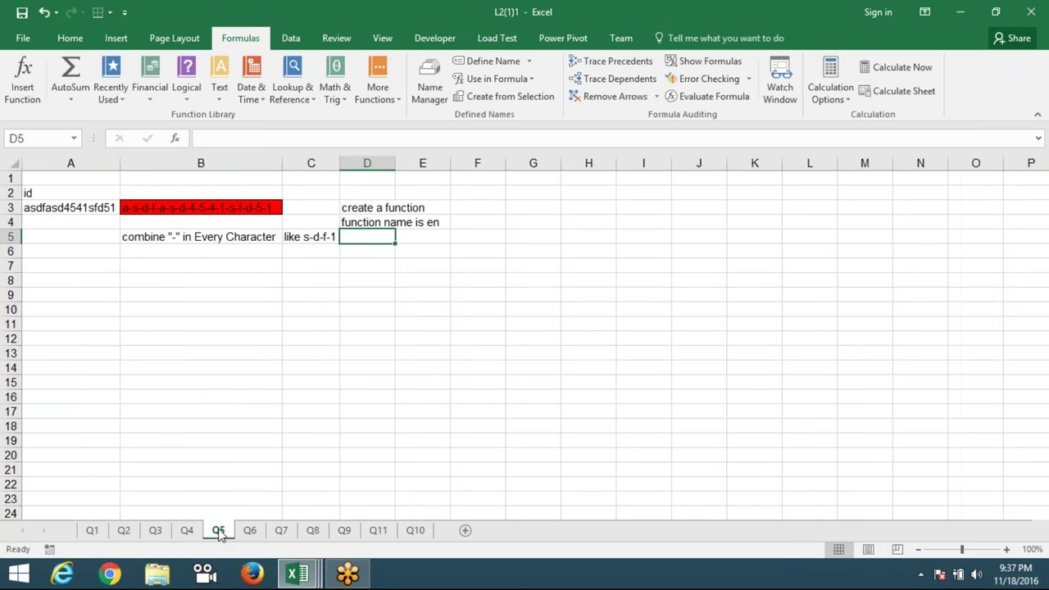
left_click(195, 379)
left_click(195, 208)
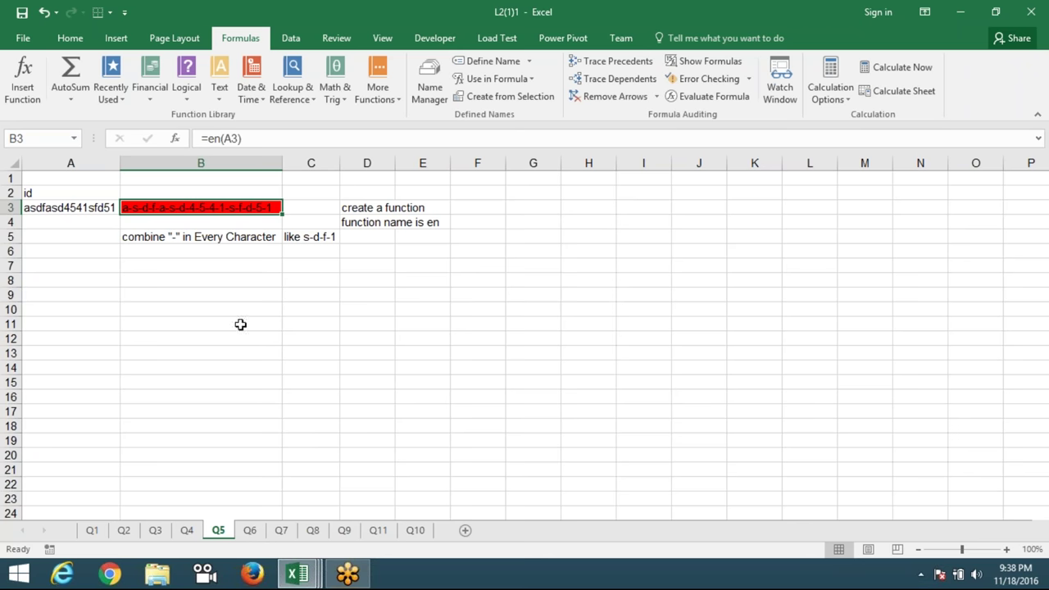
On sheet Q6, view B4's digit-extraction array formula and its source ID in A3
left_click(251, 533)
left_click(249, 409)
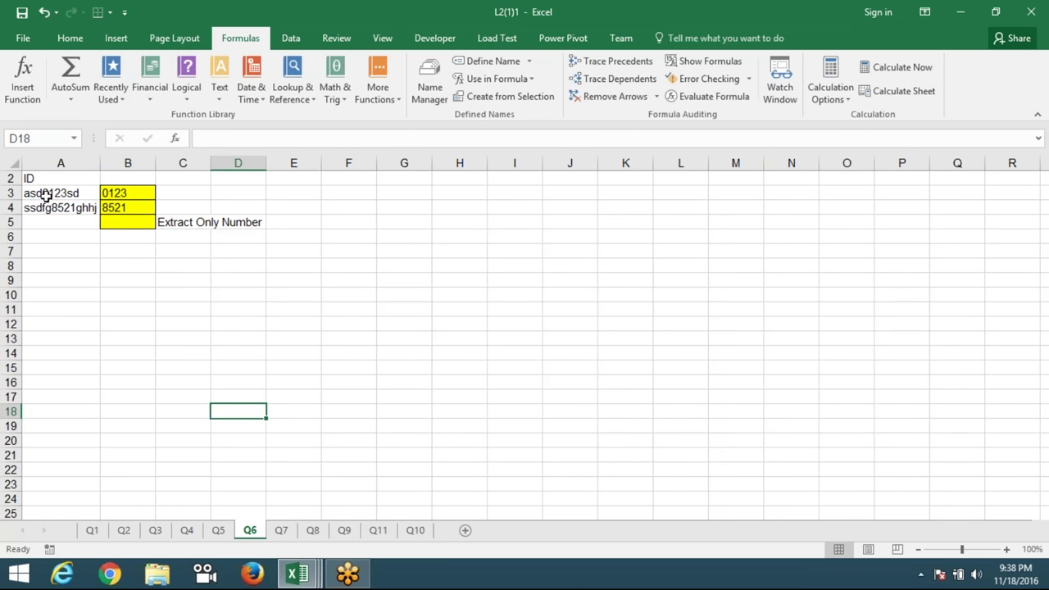
left_click(127, 207)
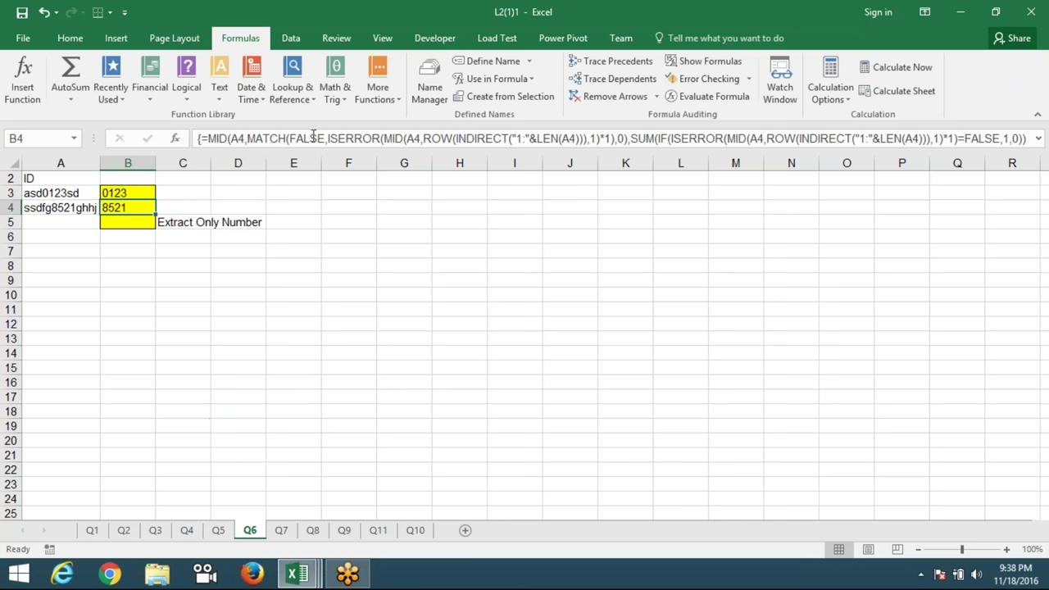
left_click(45, 196)
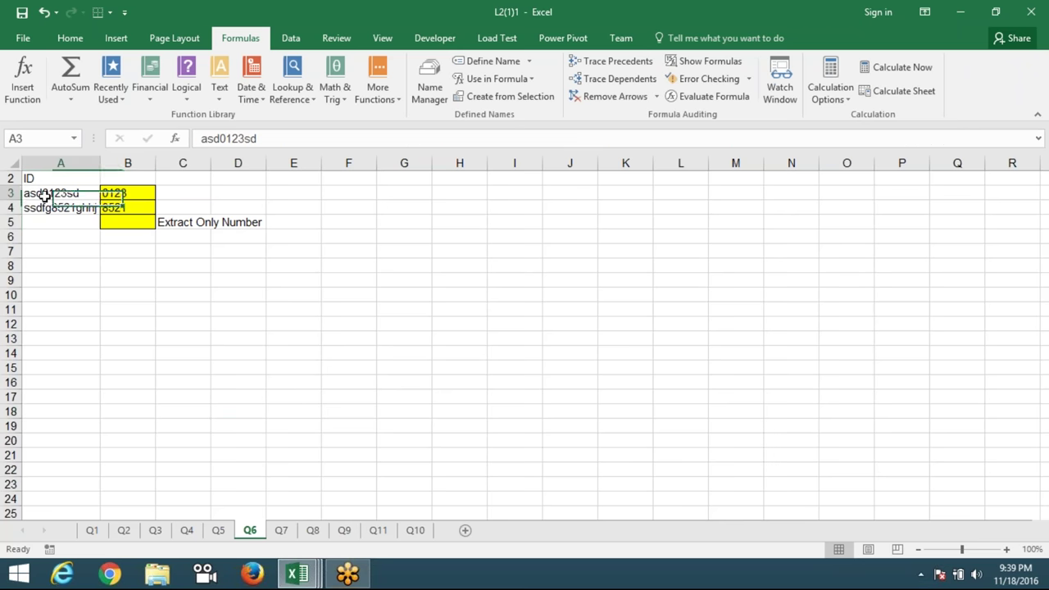
left_click(60, 256)
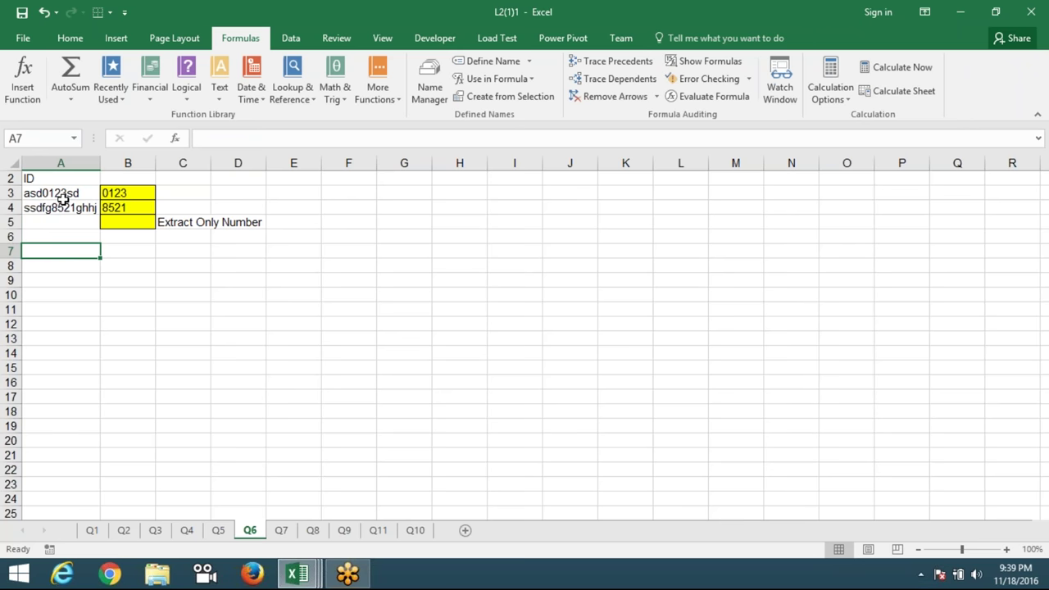
Open sheet Q7 and step down the column A labels to Amt in A7
left_click(281, 530)
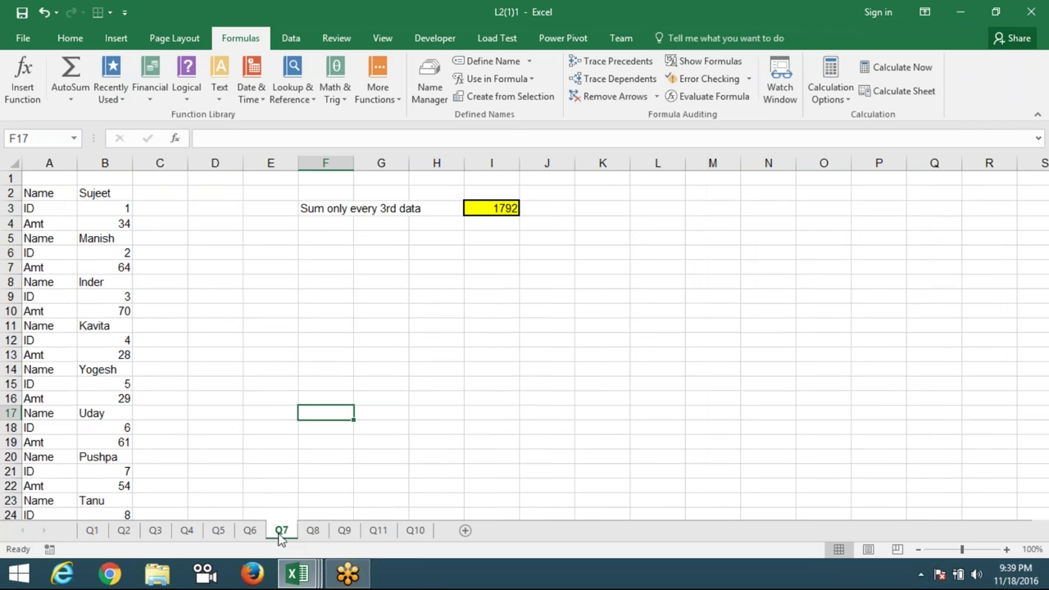
left_click(222, 343)
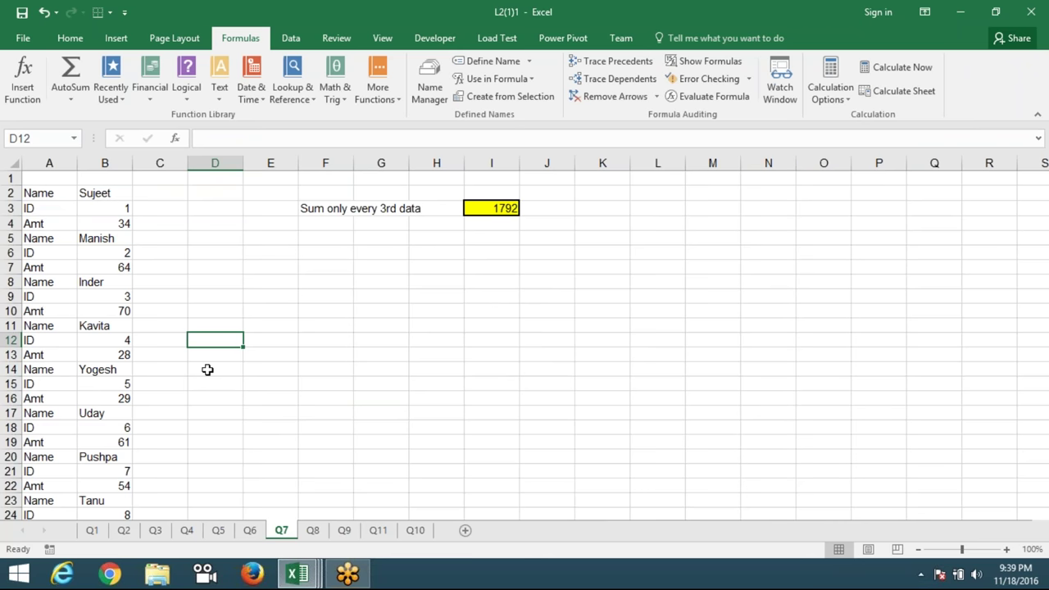
left_click(49, 194)
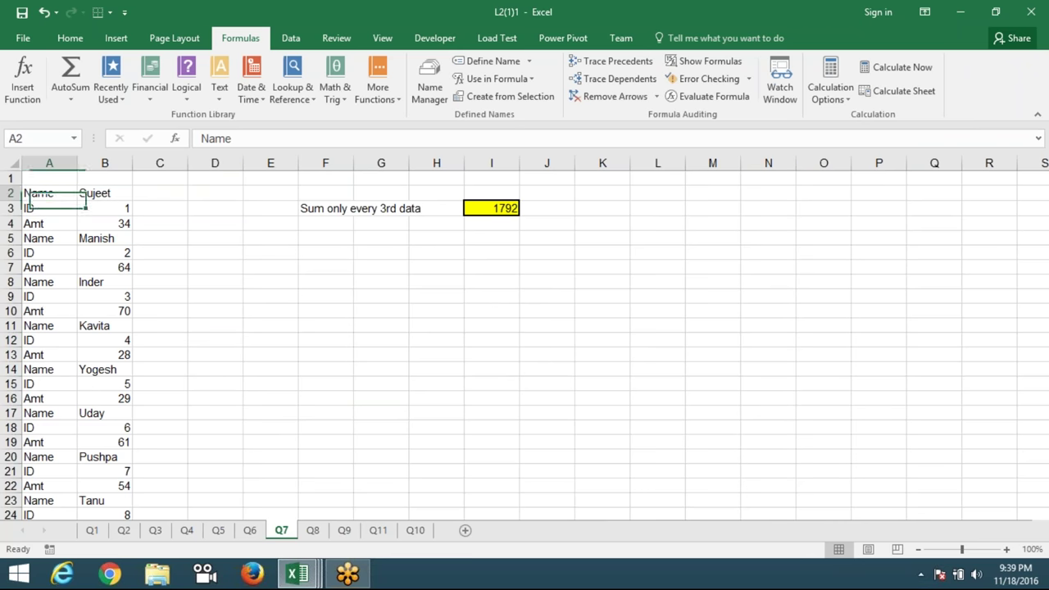
left_click(53, 210)
left_click(56, 224)
left_click(54, 238)
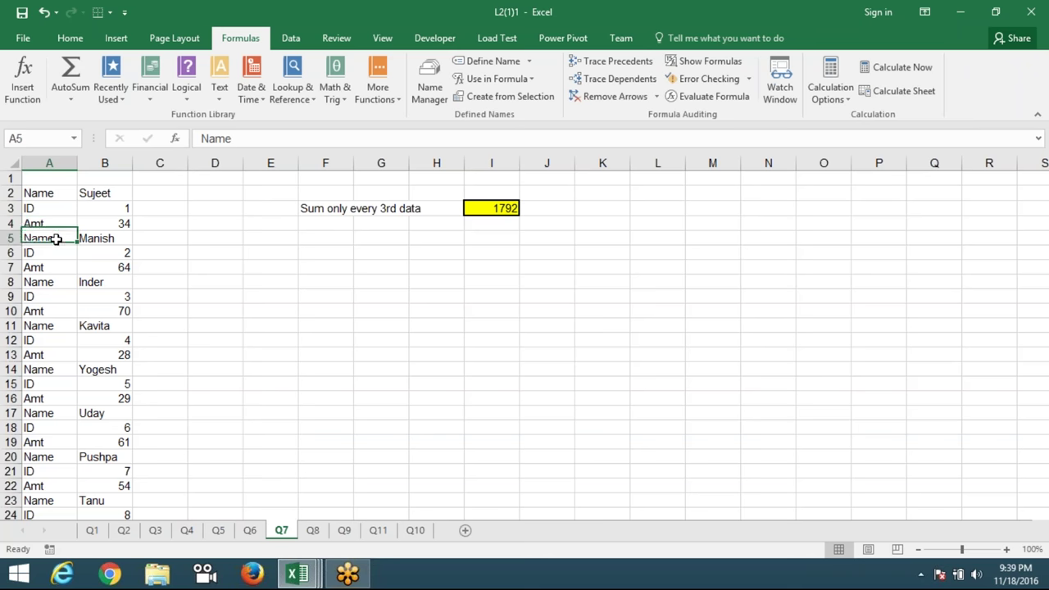
left_click(55, 254)
left_click(54, 269)
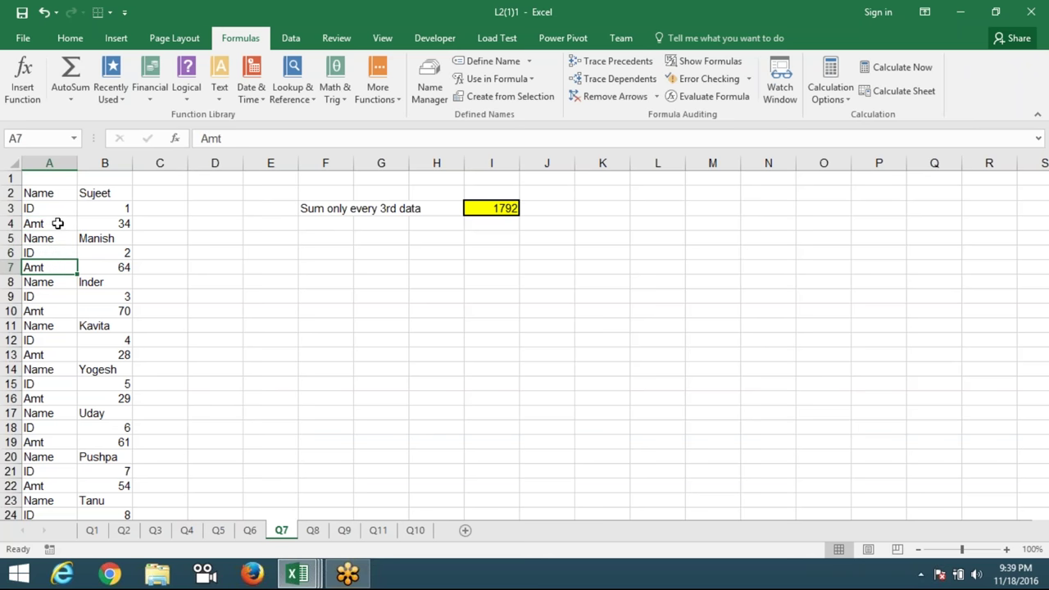
Rename the A7 label from Amt to Total
key("F2")
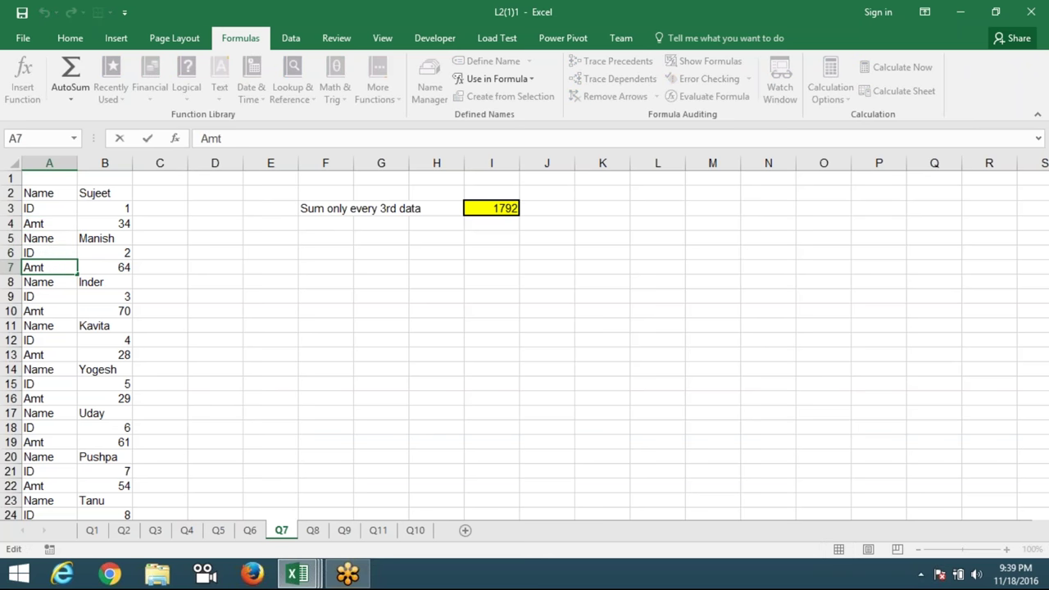
left_click(42, 311)
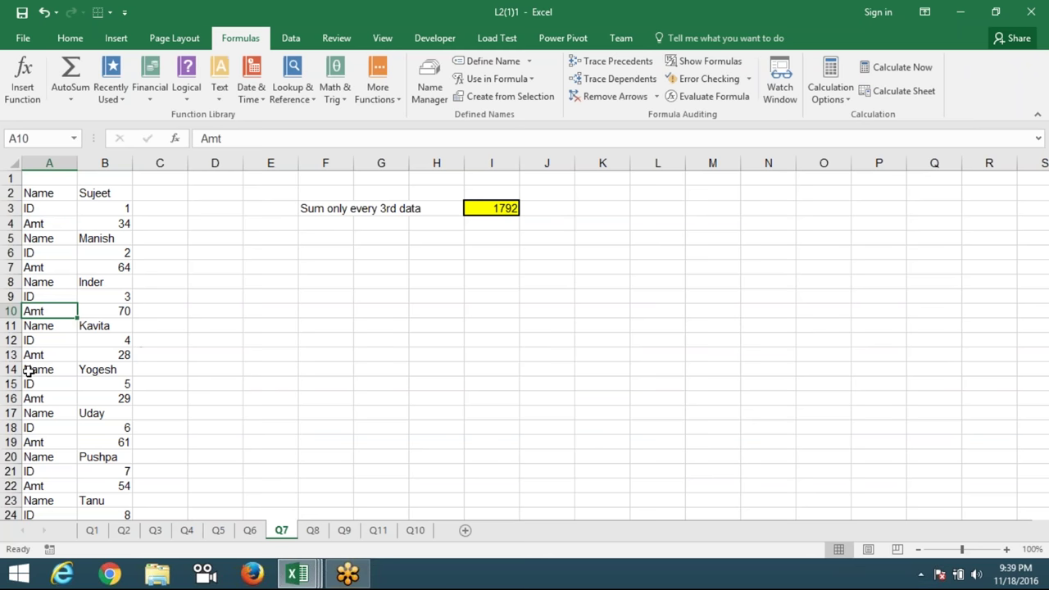
left_click(29, 369)
left_click(39, 354)
left_click(44, 267)
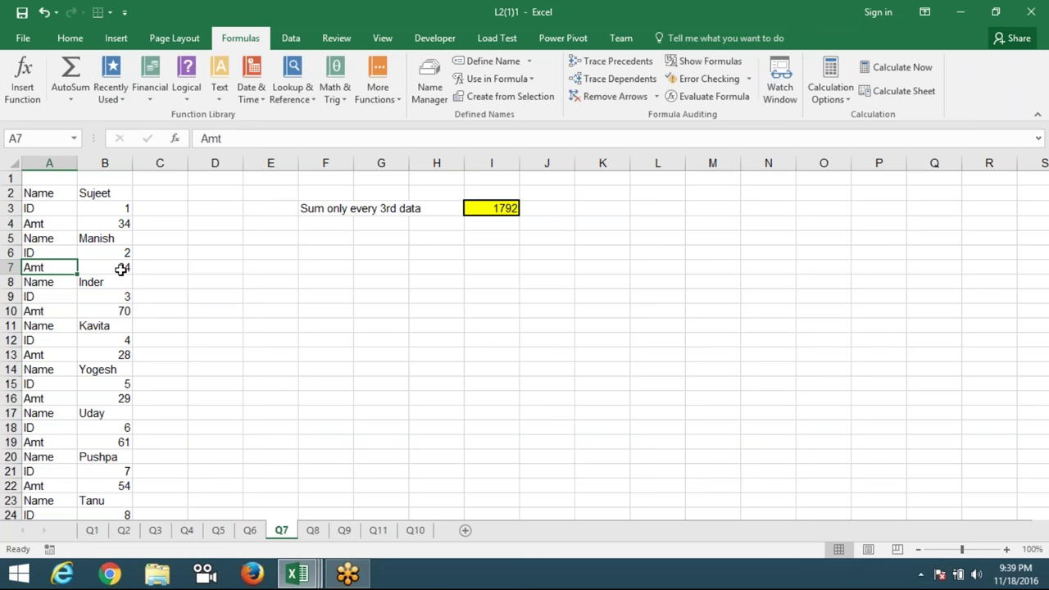
type("Total")
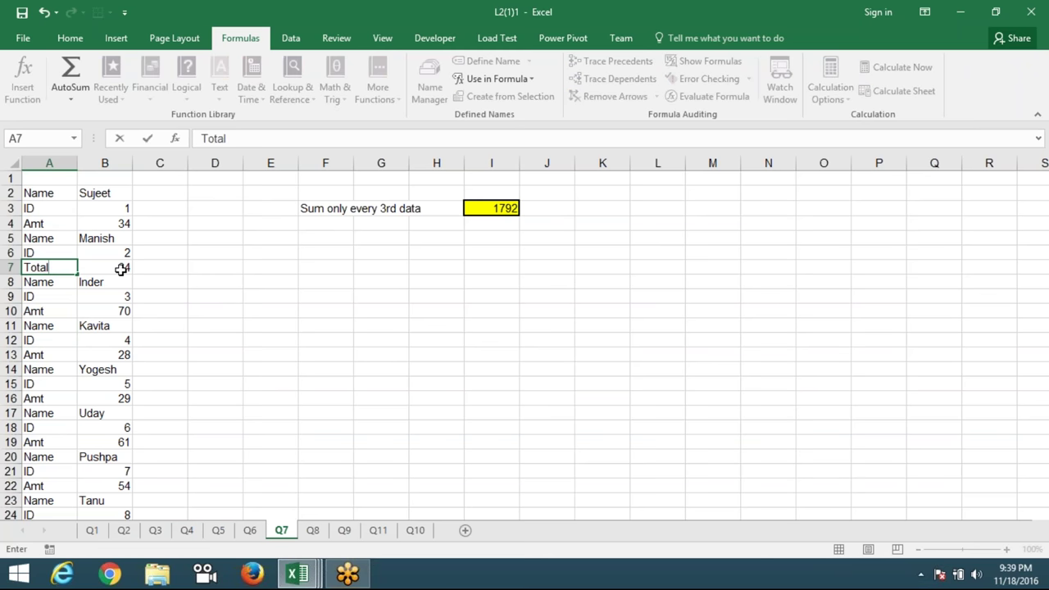
left_click(52, 354)
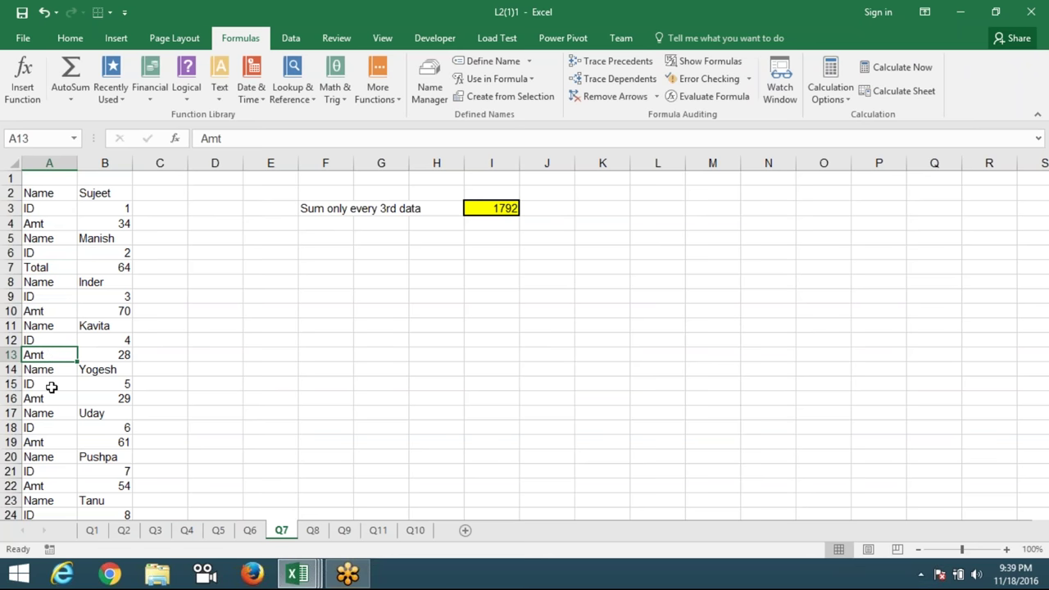
Replace the A13 label with MRP
double_click(52, 355)
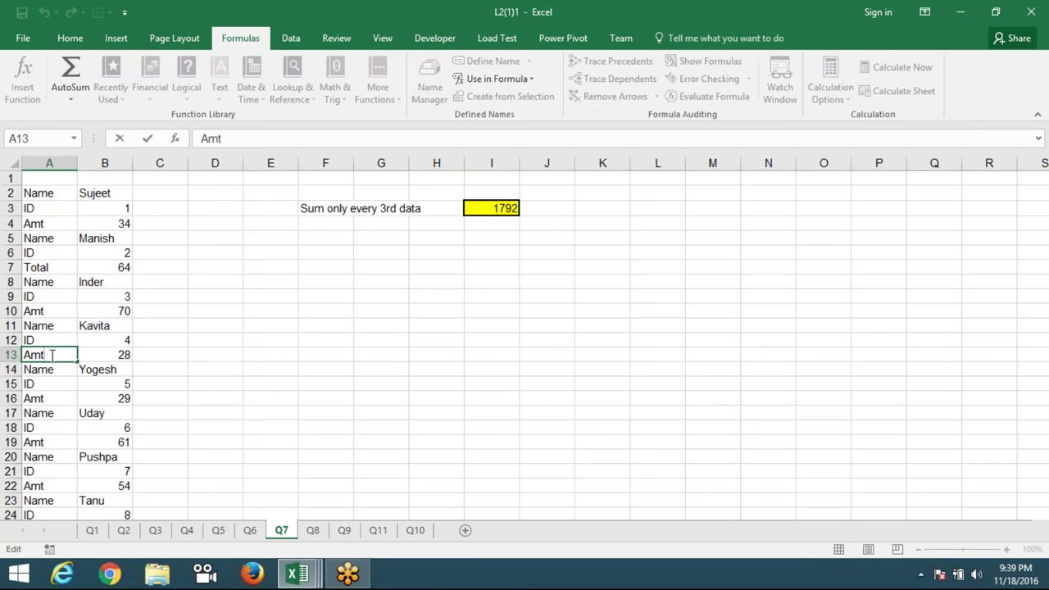
key("Escape")
key("Delete")
type("MRF")
key("ctrl+Return")
key("ctrl+Tab")
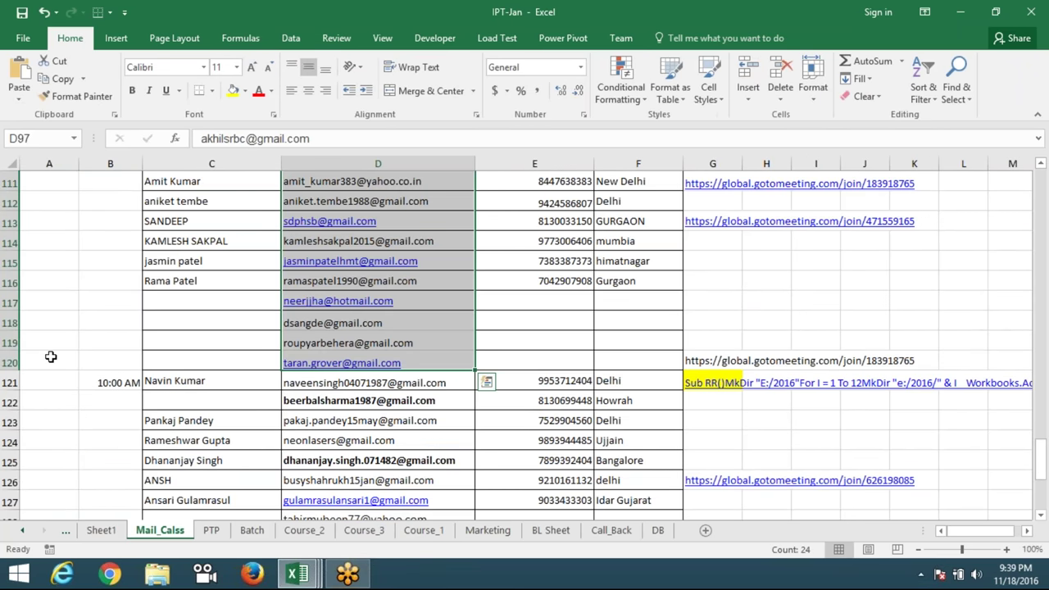
key("ctrl+Tab")
type("MRP")
key("Return")
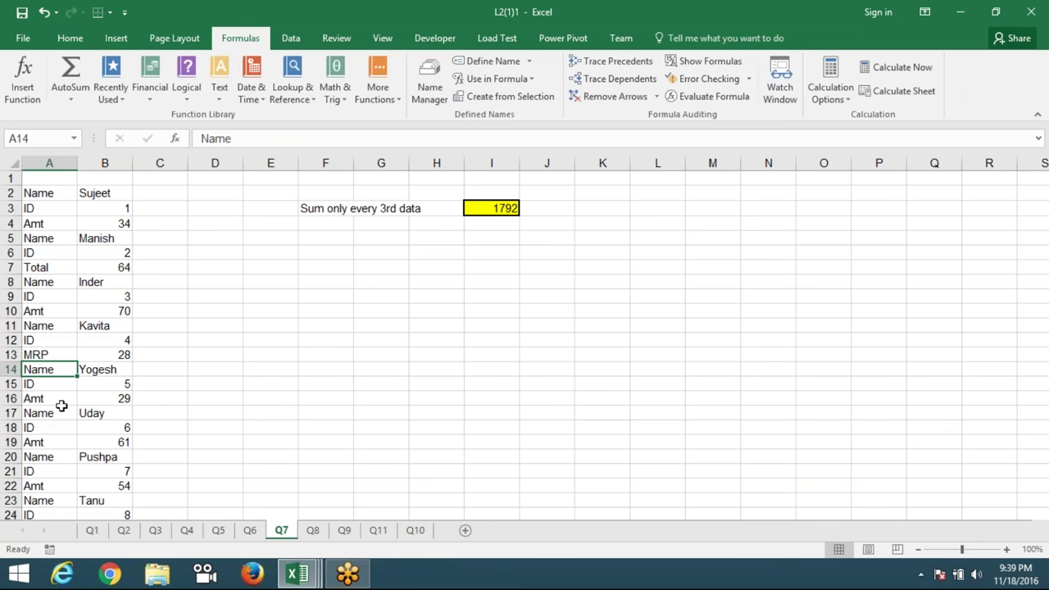
Check the ID and amount values in B3 and B4, then select empty row 1 for its row menu
scroll(59, 401, "down", 1)
scroll(59, 402, "up", 1)
scroll(59, 401, "down", 1)
scroll(58, 393, "up", 1)
left_click(103, 206)
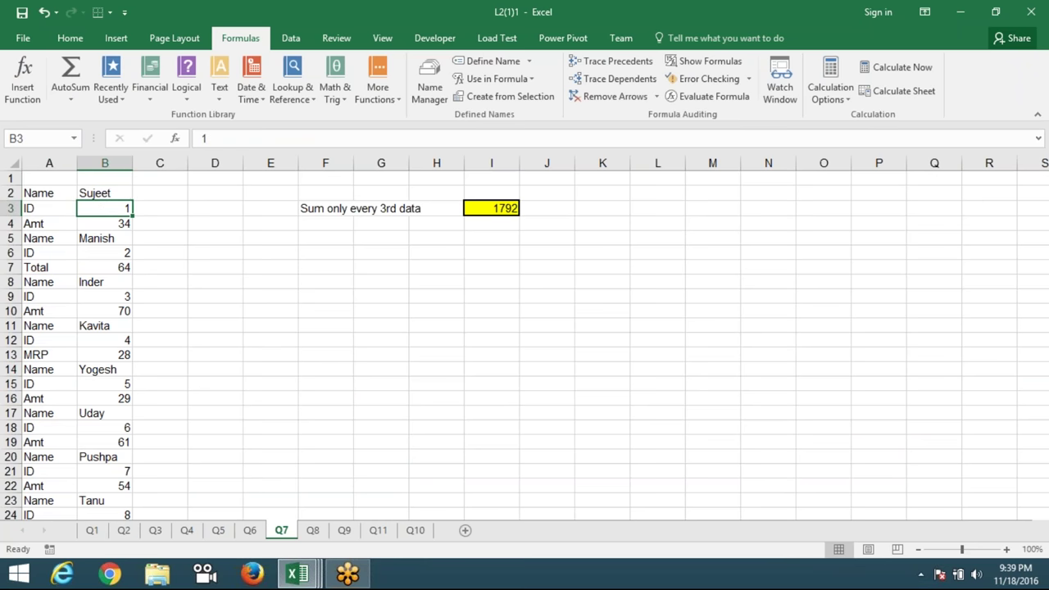
left_click(104, 222)
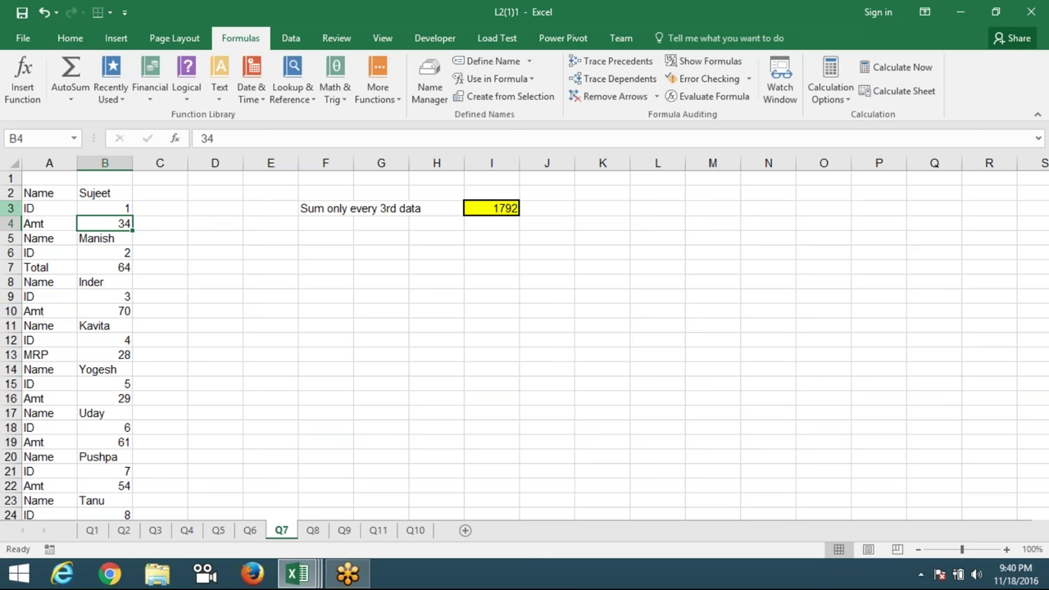
left_click(11, 178)
right_click(9, 181)
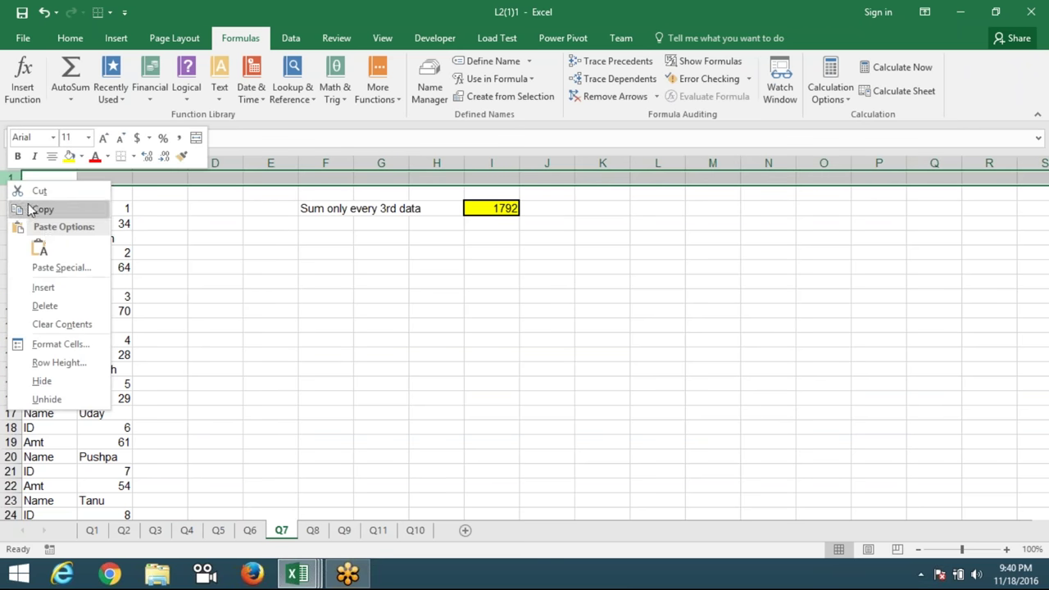
Delete the empty first row, then undo the deletion
left_click(45, 306)
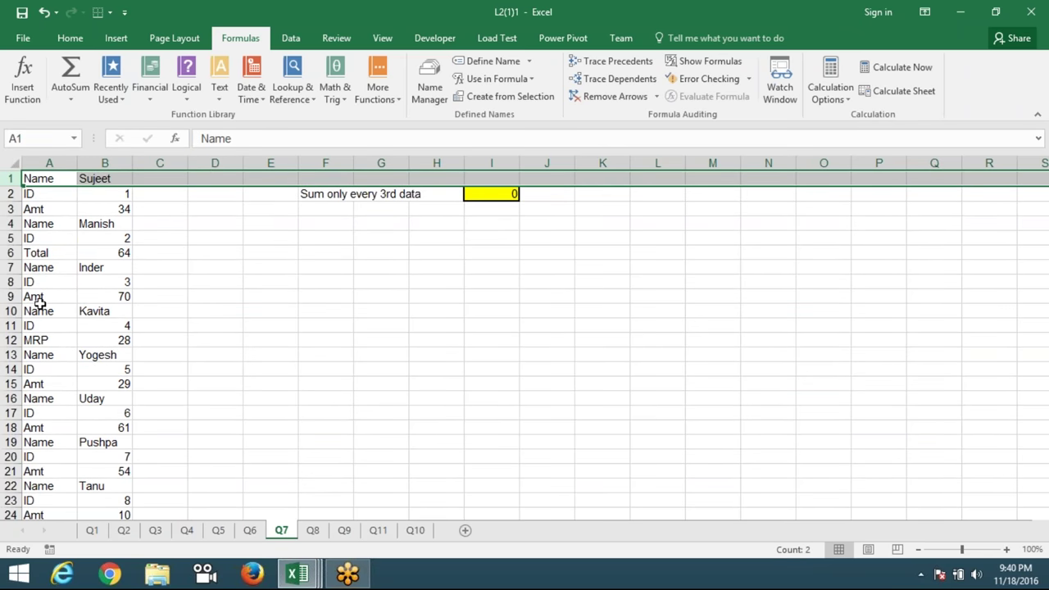
key("ctrl+z")
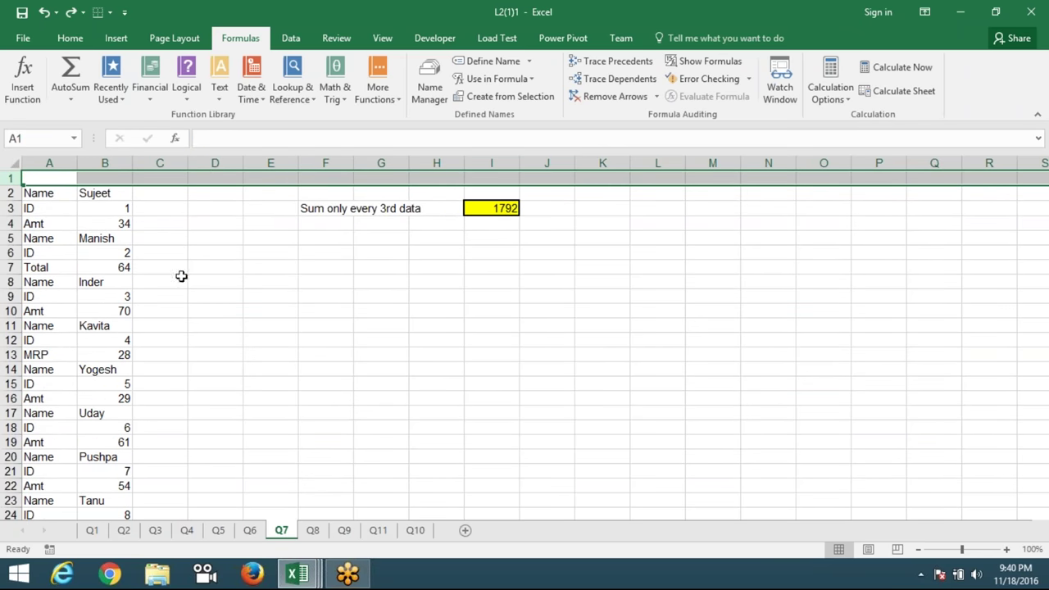
left_click(203, 269)
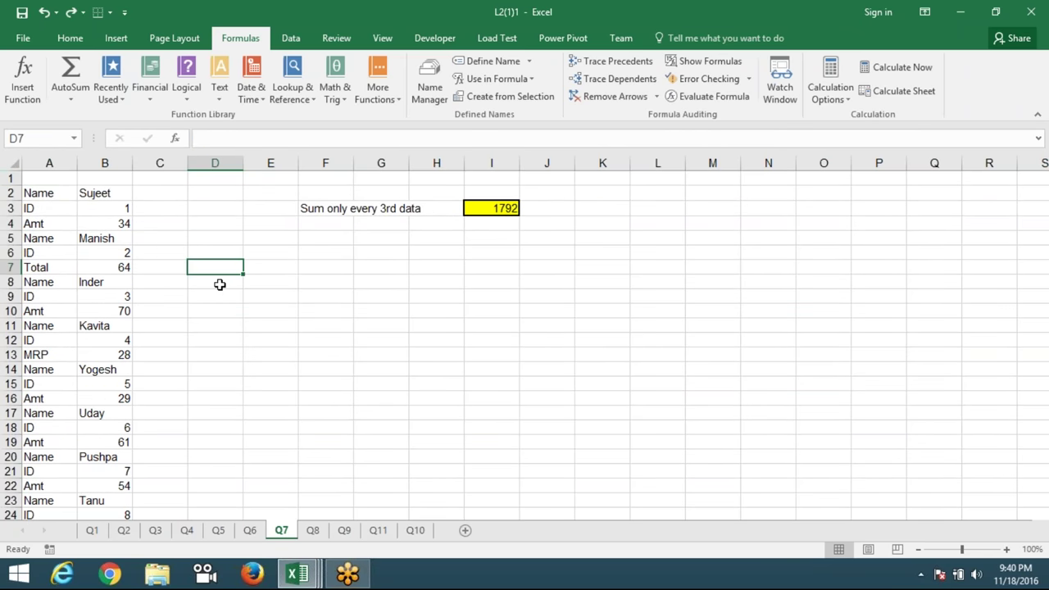
View I3's array formula behind the 1792 every-3rd sum, then switch to sheet Q8
left_click(487, 208)
left_click(326, 260)
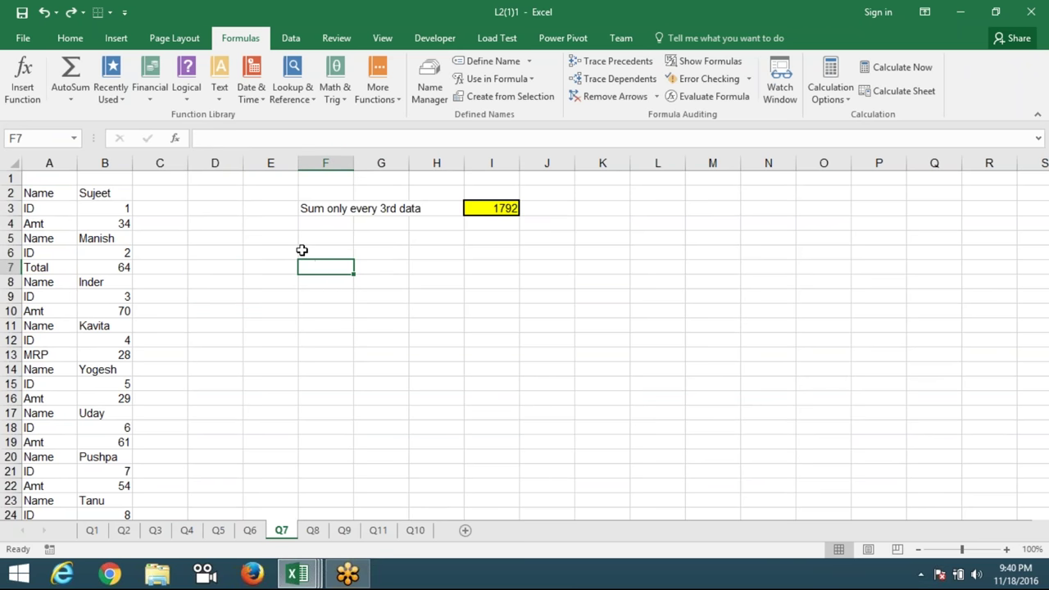
left_click(479, 208)
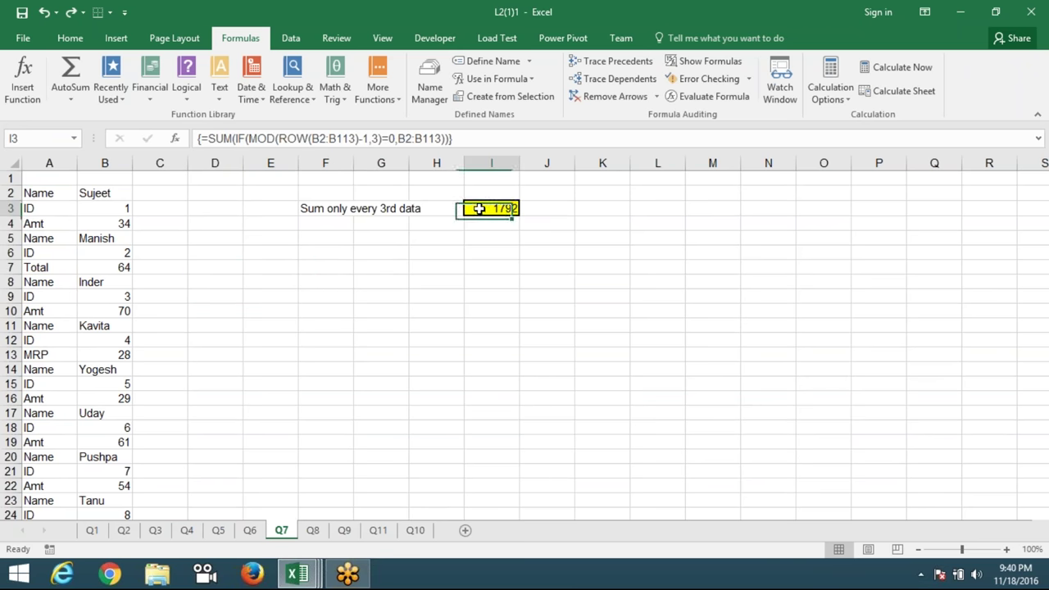
left_click(319, 251)
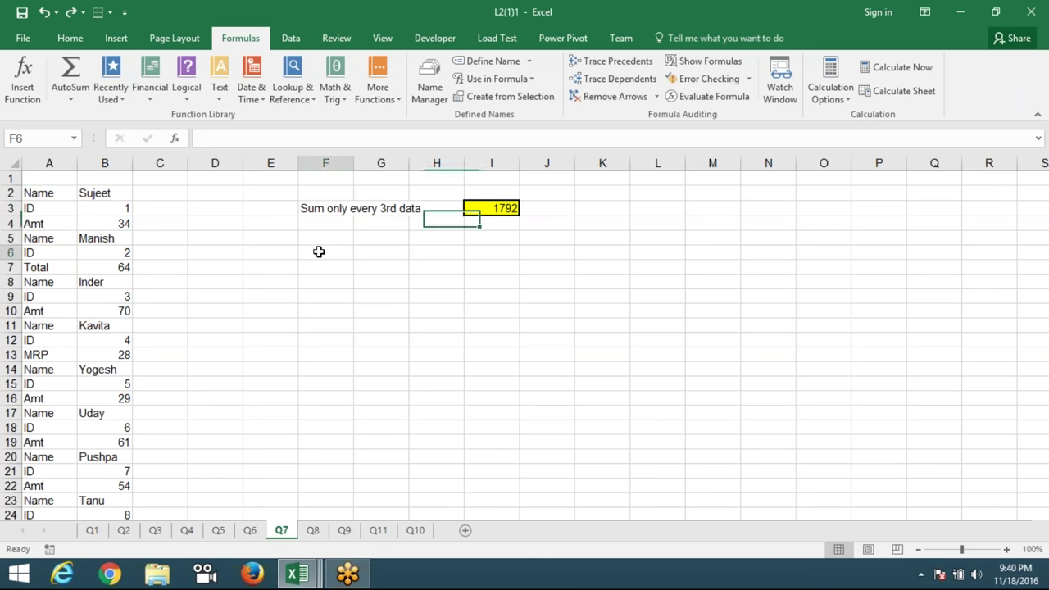
left_click(477, 207)
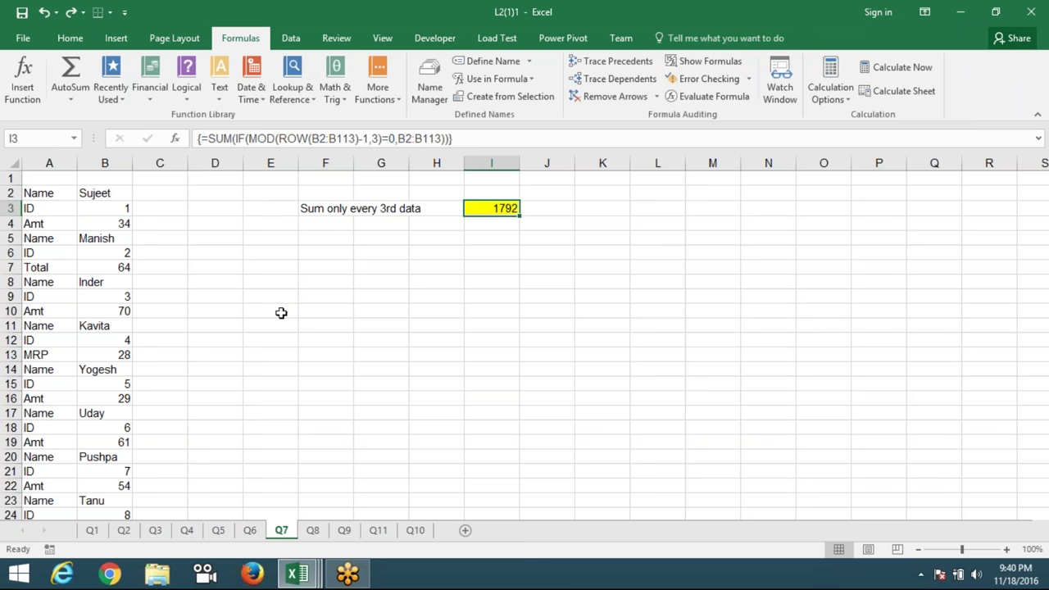
left_click(318, 533)
left_click(267, 411)
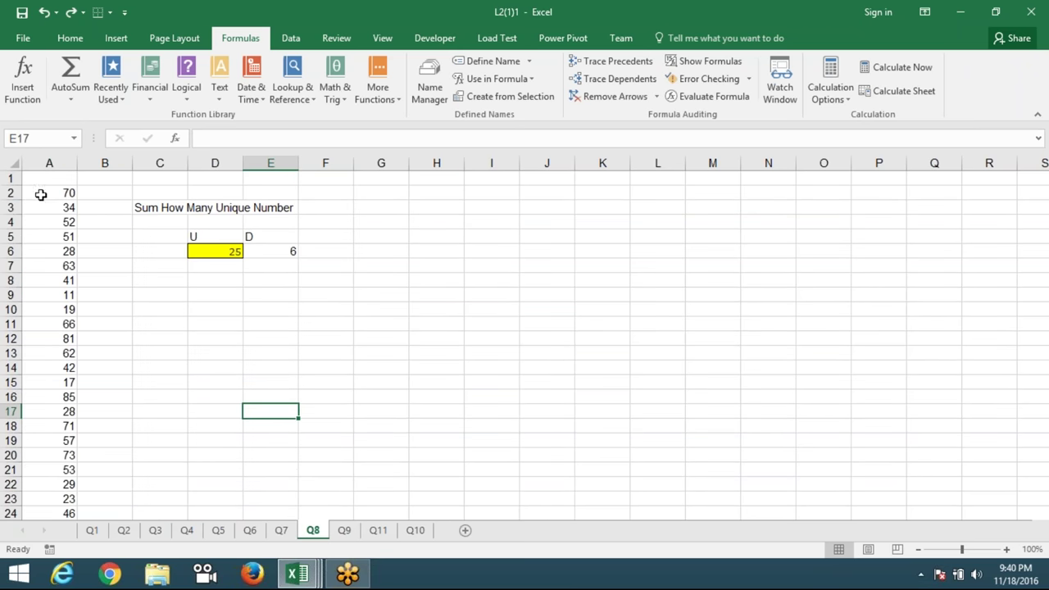
Review the first five numbers in column A, then clear the selection
scroll(42, 246, "down", 4)
scroll(44, 262, "down", 4)
scroll(44, 265, "up", 4)
scroll(45, 265, "up", 4)
left_click_drag(47, 193, 51, 251)
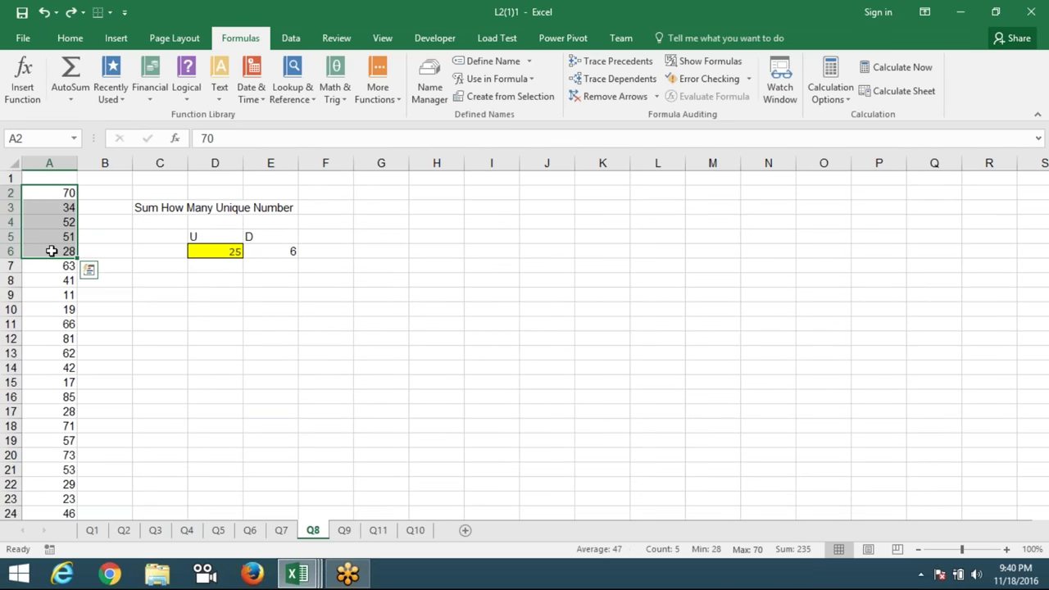
left_click(139, 305)
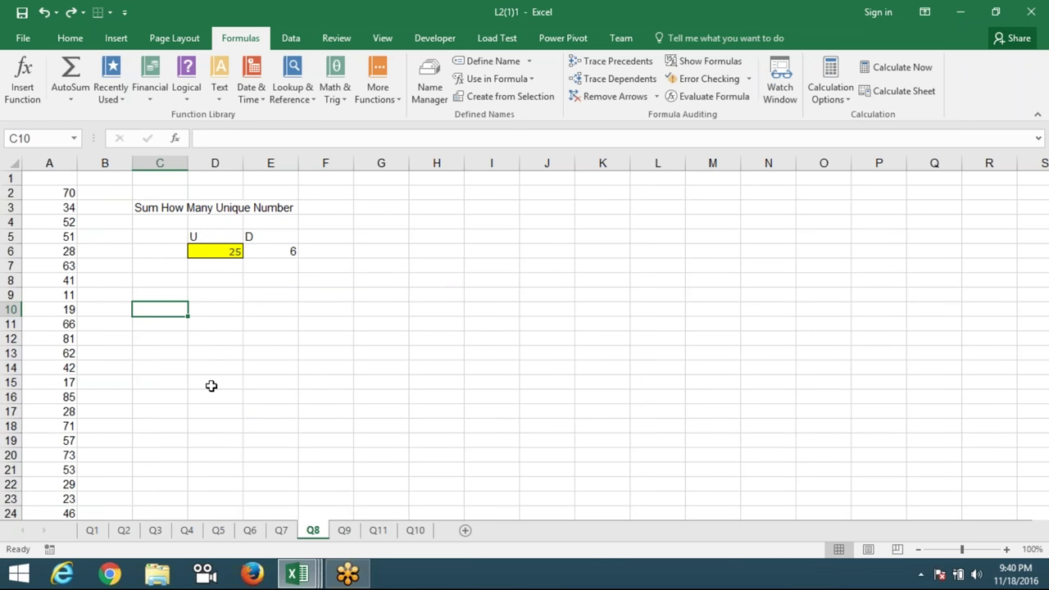
Switch to sheet Q9 and inspect the calendar's day formulas
left_click(344, 530)
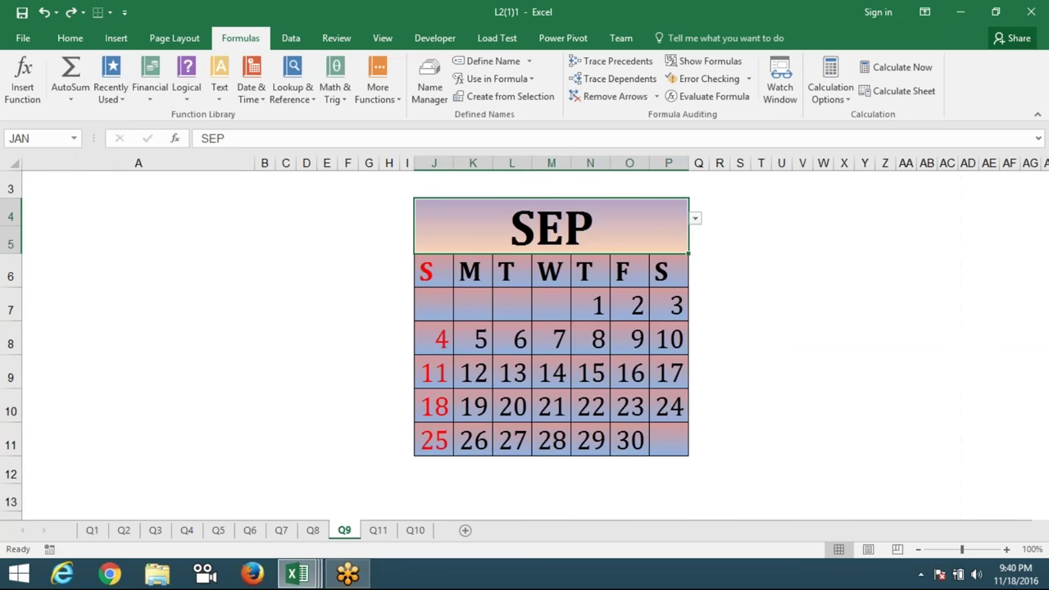
left_click(264, 373)
left_click(443, 339)
left_click(462, 298)
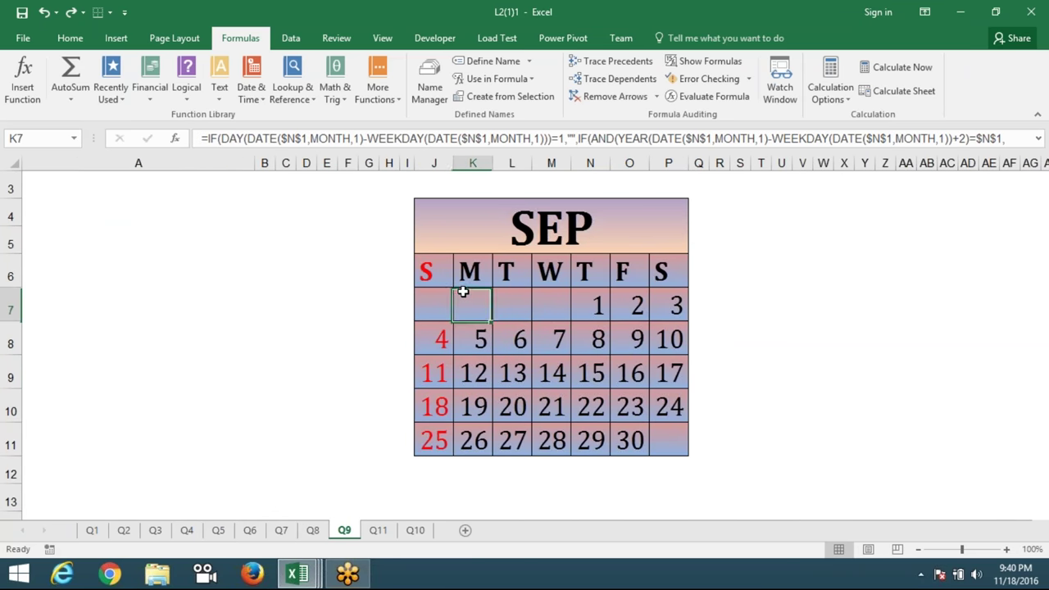
scroll(466, 294, "up", 1)
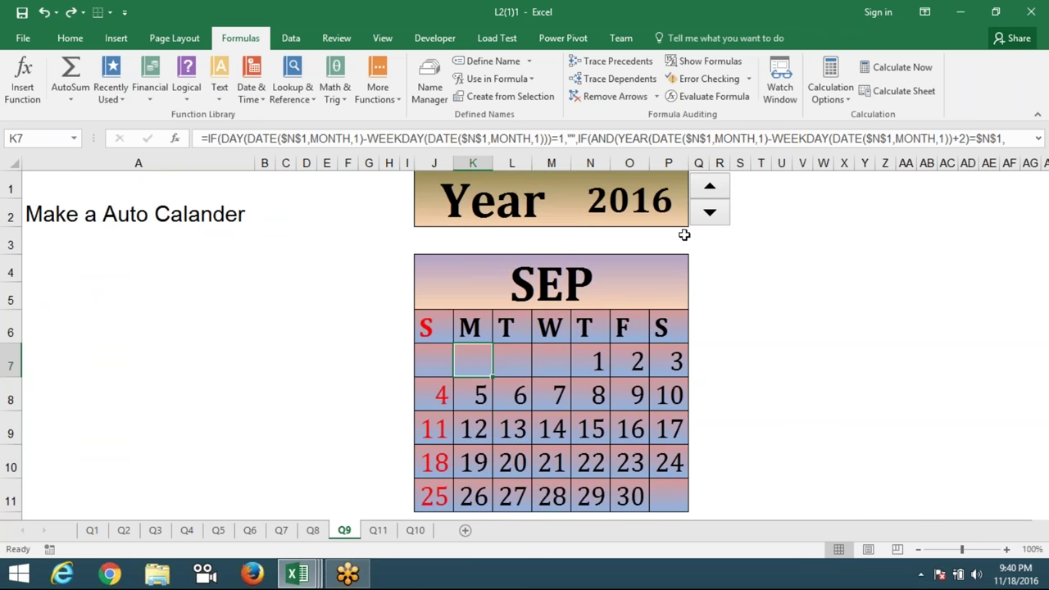
Set the calendar month to JUL and check the resulting day formulas
left_click(707, 195)
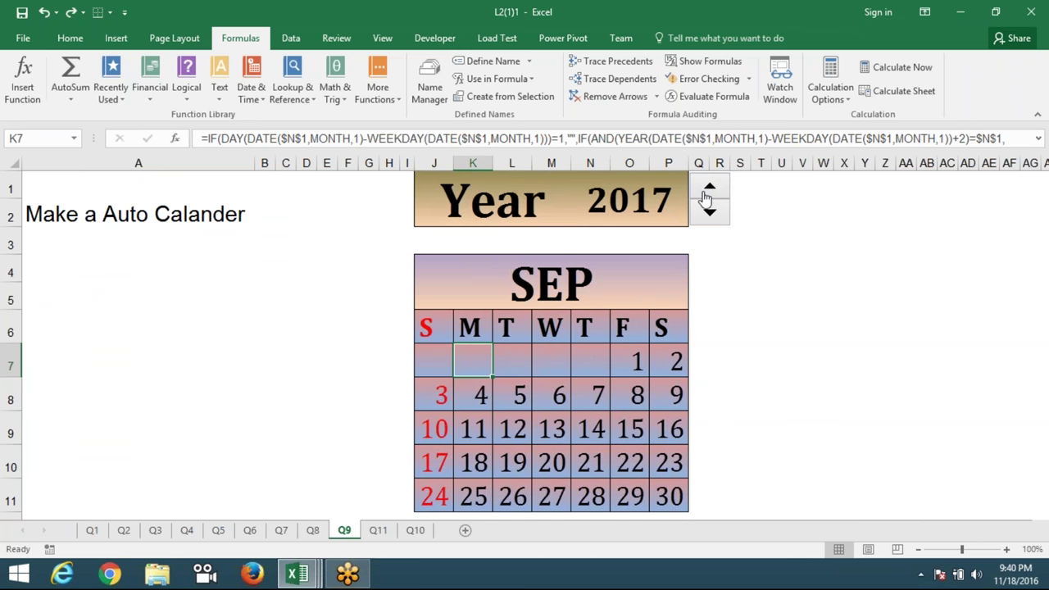
left_click(708, 212)
left_click(603, 267)
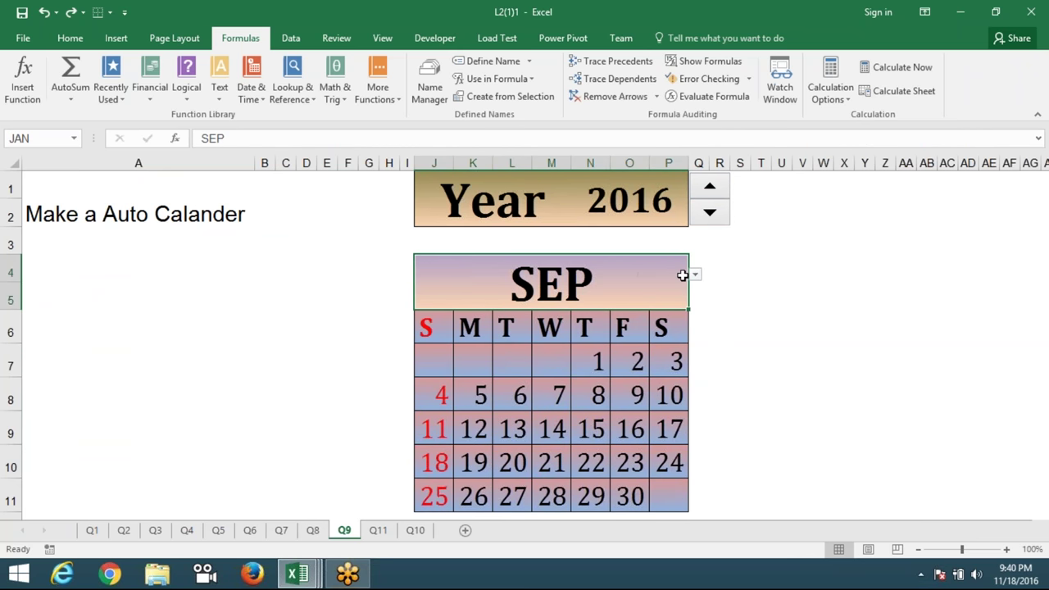
left_click(693, 274)
left_click(618, 310)
left_click(620, 346)
left_click(565, 425)
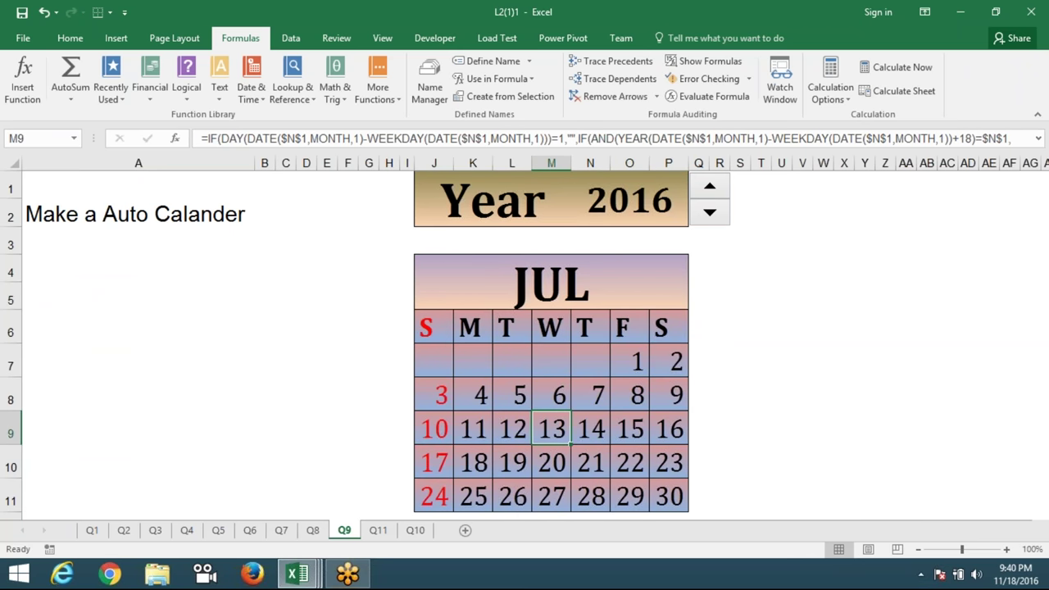
left_click(472, 429)
Step the calendar year with the spin buttons until it shows 2012
left_click(709, 194)
left_click(710, 210)
left_click(709, 209)
left_click(710, 212)
left_click(710, 211)
left_click(710, 211)
left_click(710, 211)
left_click(710, 211)
left_click(711, 212)
left_click(710, 211)
left_click(711, 211)
left_click(711, 194)
left_click(710, 194)
left_click(710, 193)
left_click(710, 193)
left_click(710, 194)
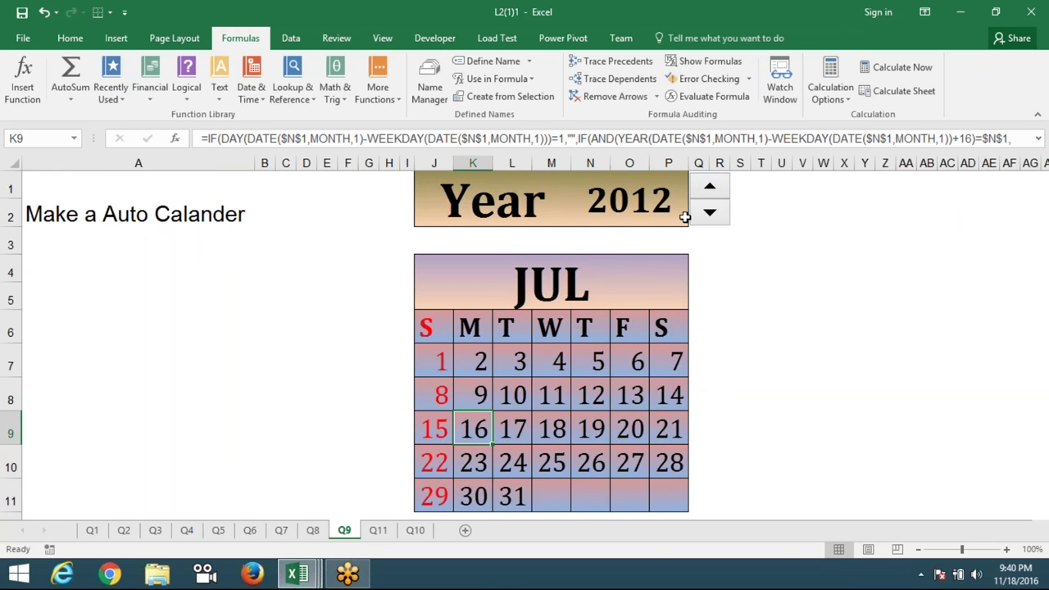
Review the July 2012 calendar day grid, then go to sheet Q11
left_click(591, 295)
left_click(721, 248)
scroll(604, 342, "down", 3)
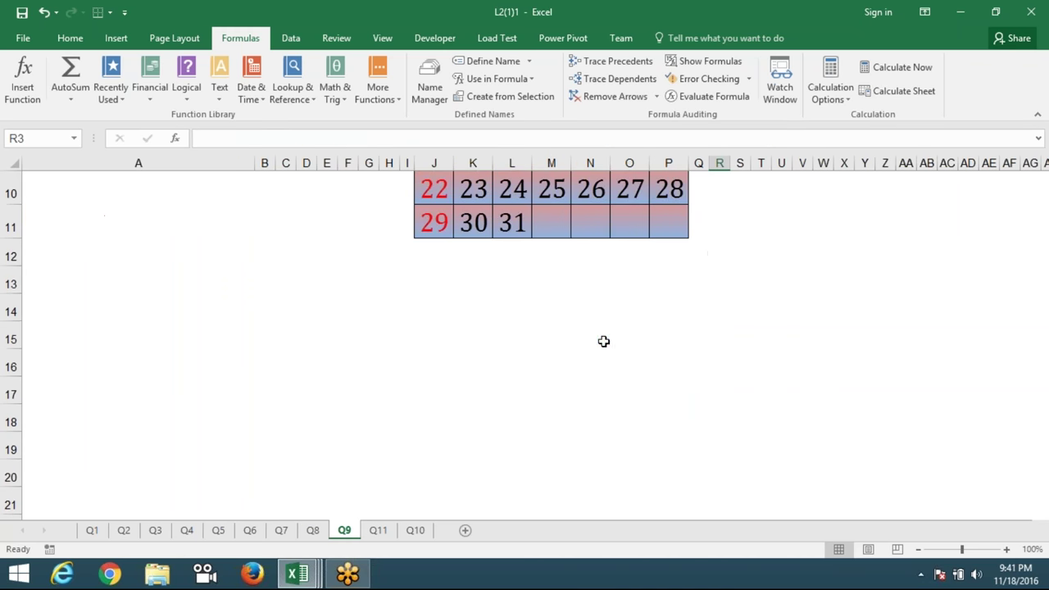
scroll(532, 304, "up", 2)
left_click(438, 222)
left_click_drag(441, 241, 648, 413)
scroll(554, 387, "up", 1)
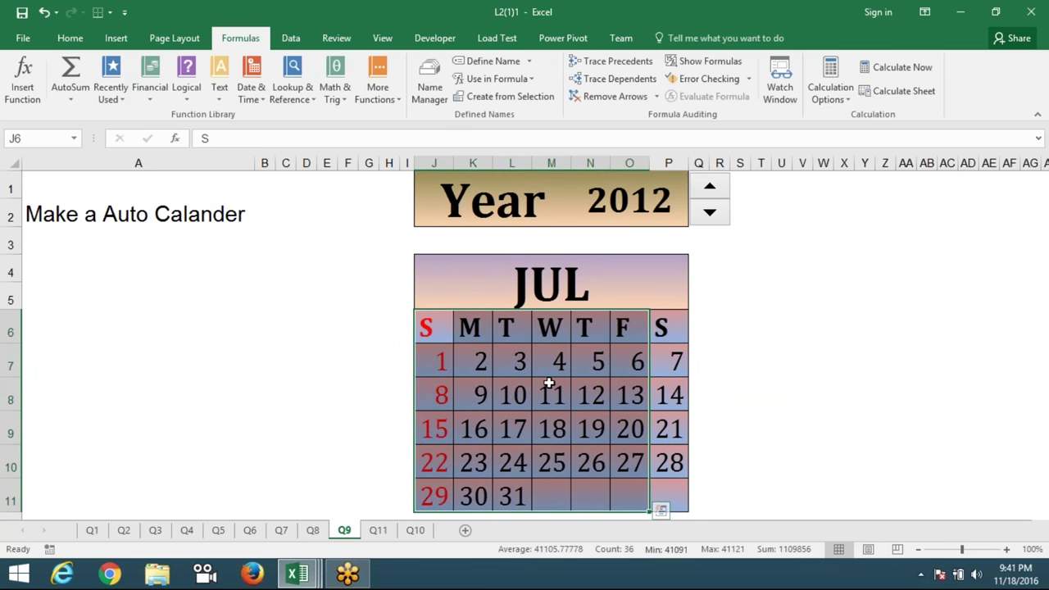
scroll(548, 382, "down", 2)
left_click(380, 530)
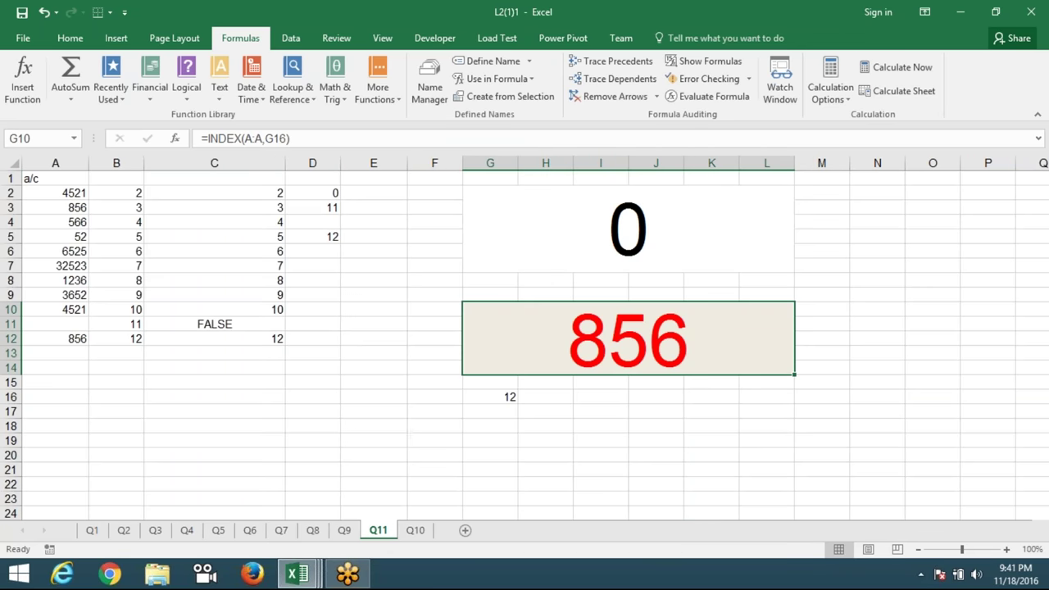
Select the a/c numbers in A2:A11 on Q11 to check their statistics, then open Q10
left_click(332, 427)
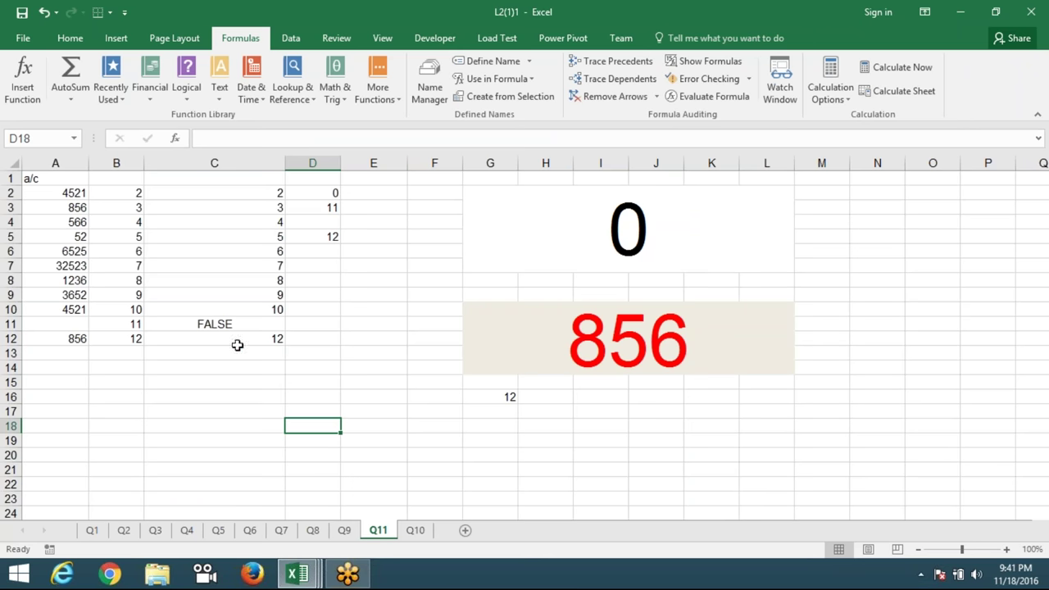
left_click_drag(74, 197, 73, 343)
left_click(55, 352)
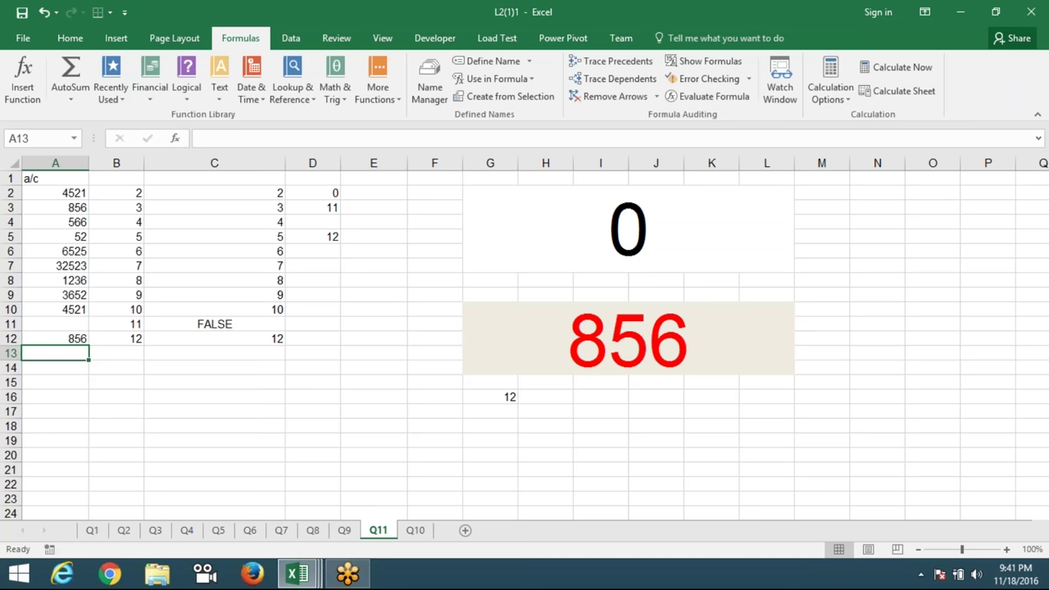
left_click(416, 530)
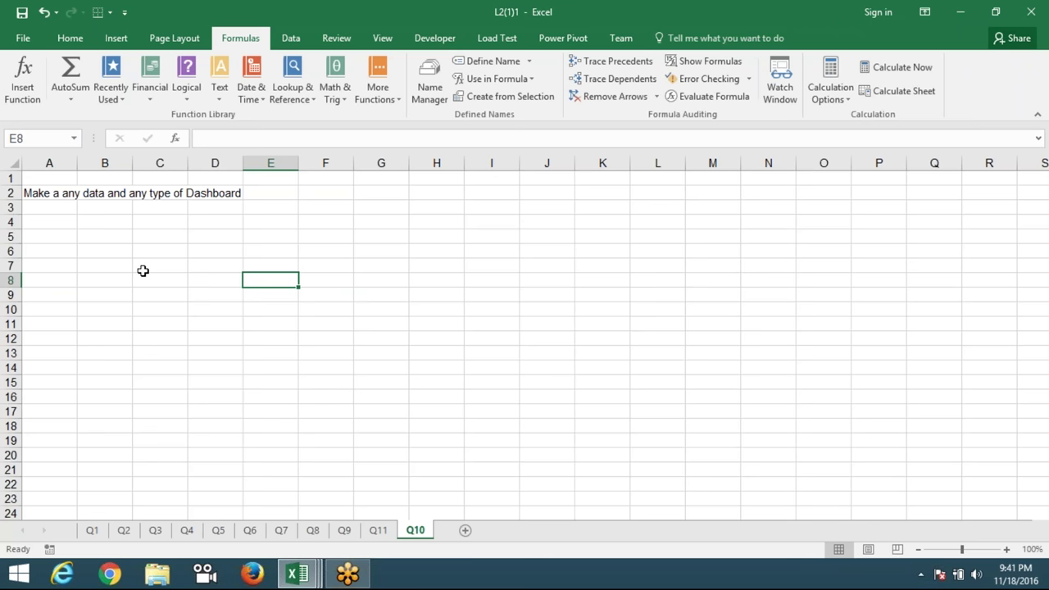
Save As to the Desktop with file name L2 as a macro-enabled workbook
left_click(22, 12)
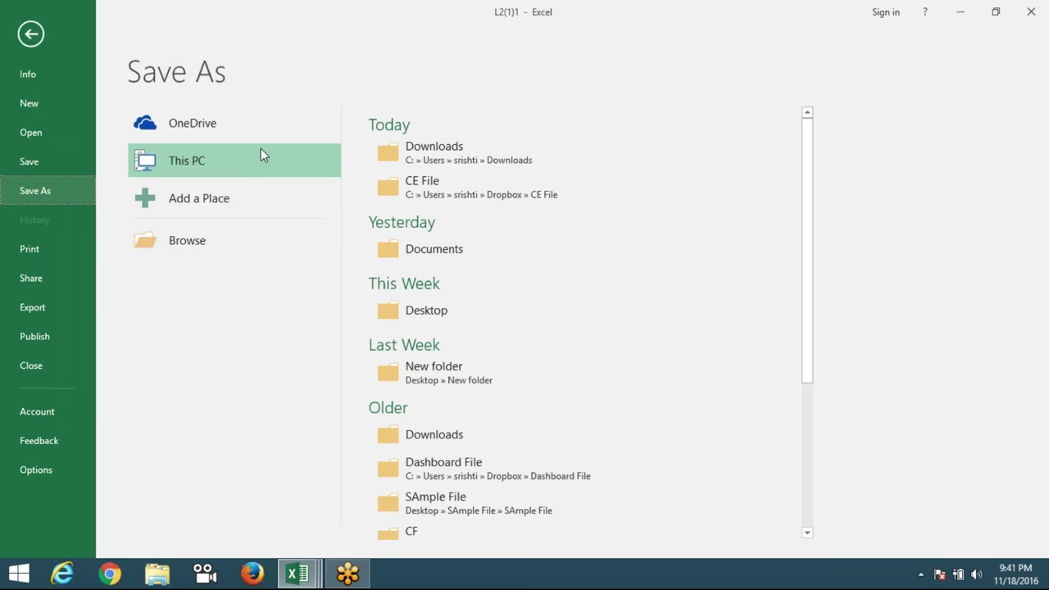
left_click(393, 308)
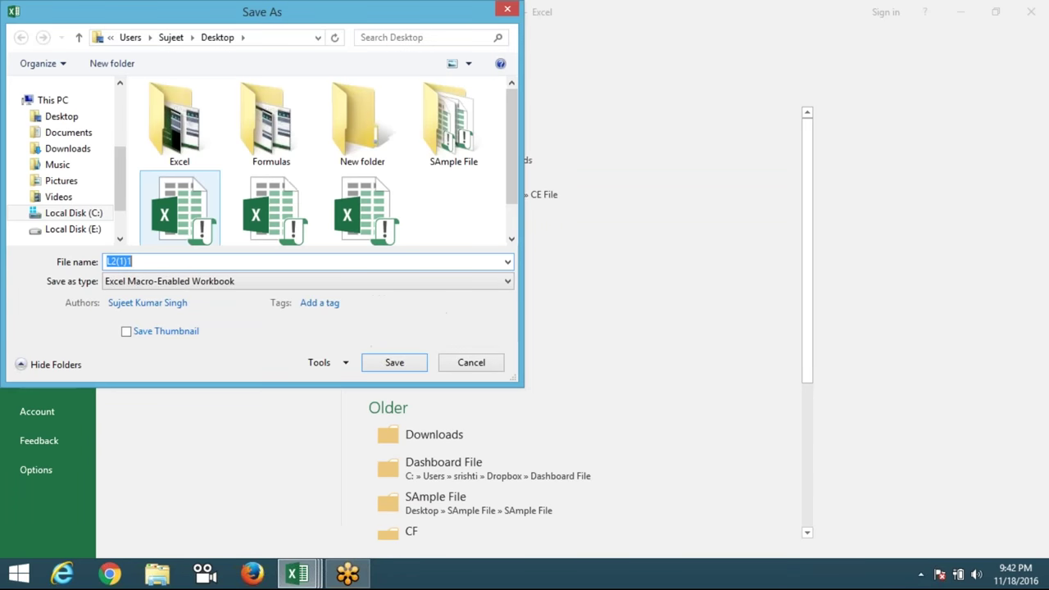
left_click(57, 116)
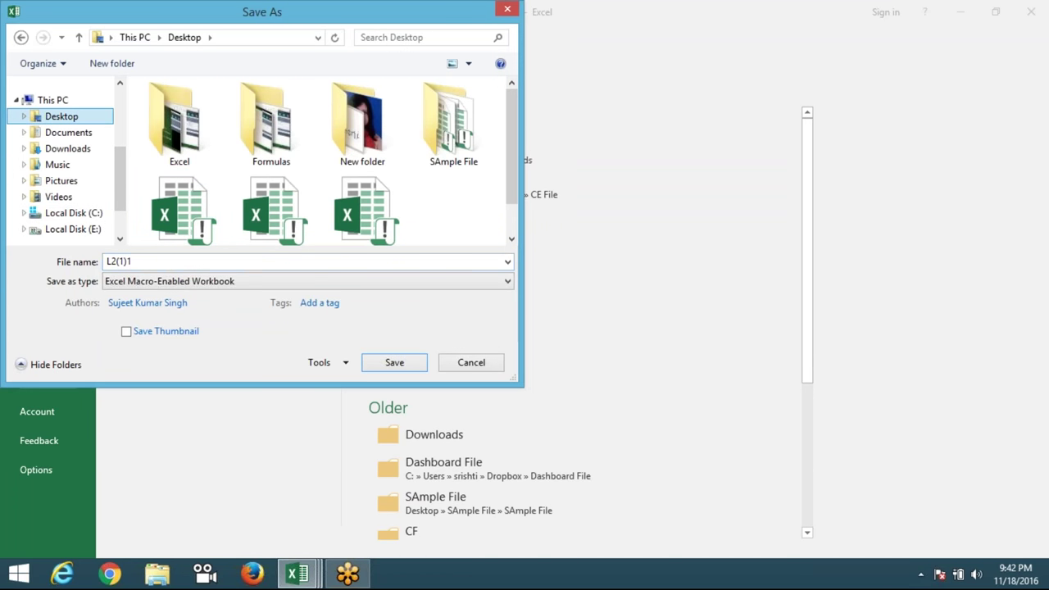
left_click(148, 262)
type("L2")
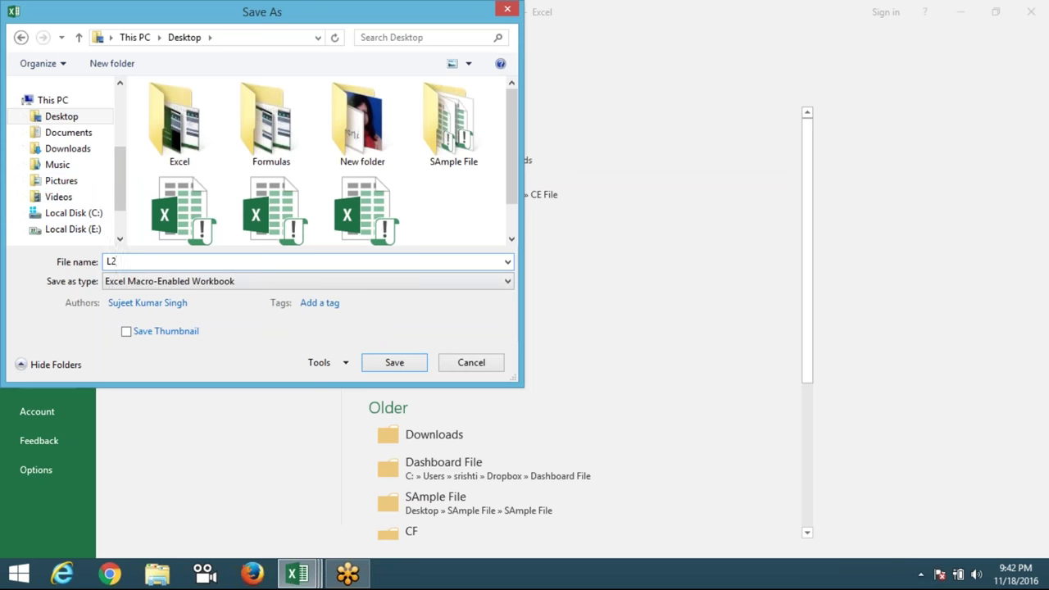
left_click(54, 116)
left_click(394, 362)
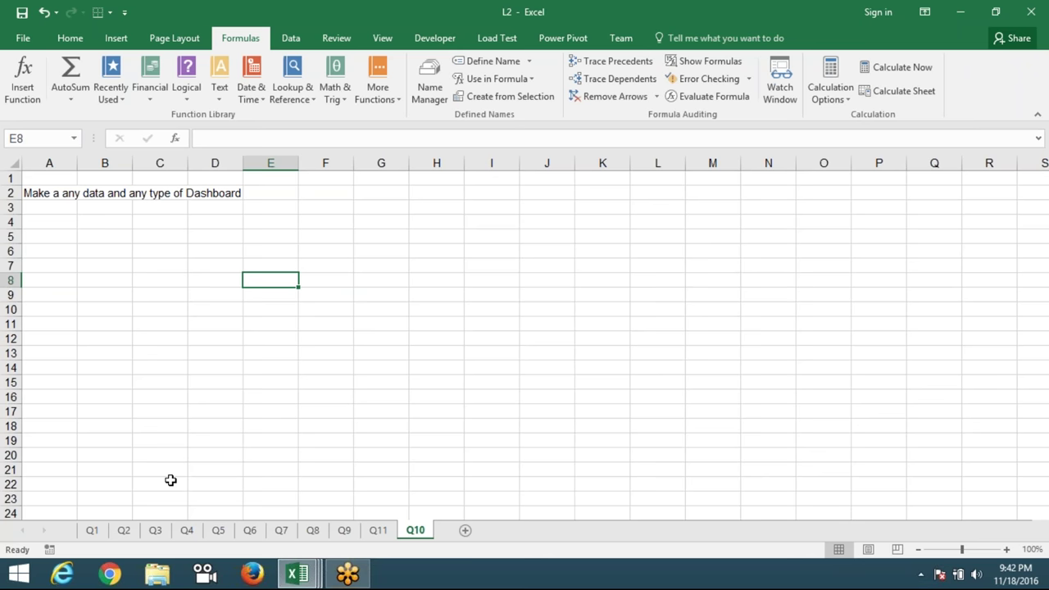
Look over exercise sheets Q1, Q2 and Q3, then close the L2 workbook window
left_click(97, 533)
left_click(123, 533)
left_click(155, 531)
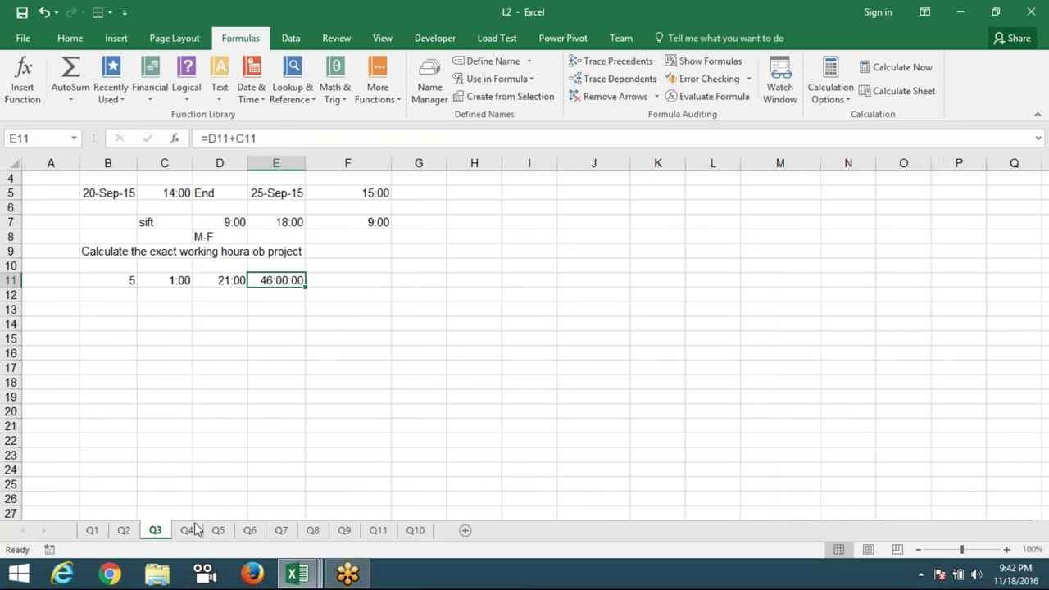
left_click(178, 396)
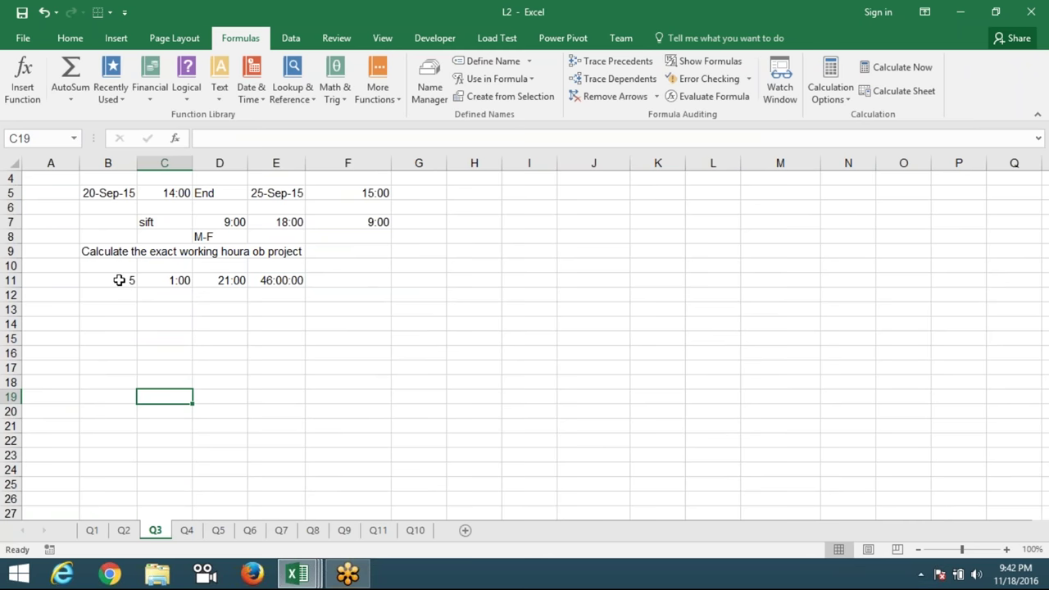
left_click(132, 307)
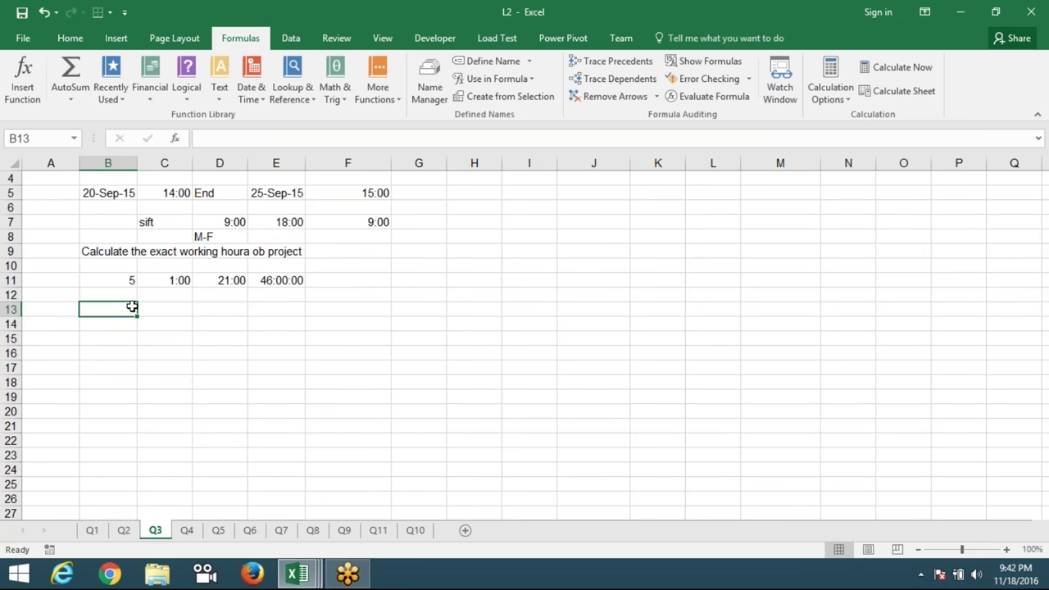
left_click(1031, 12)
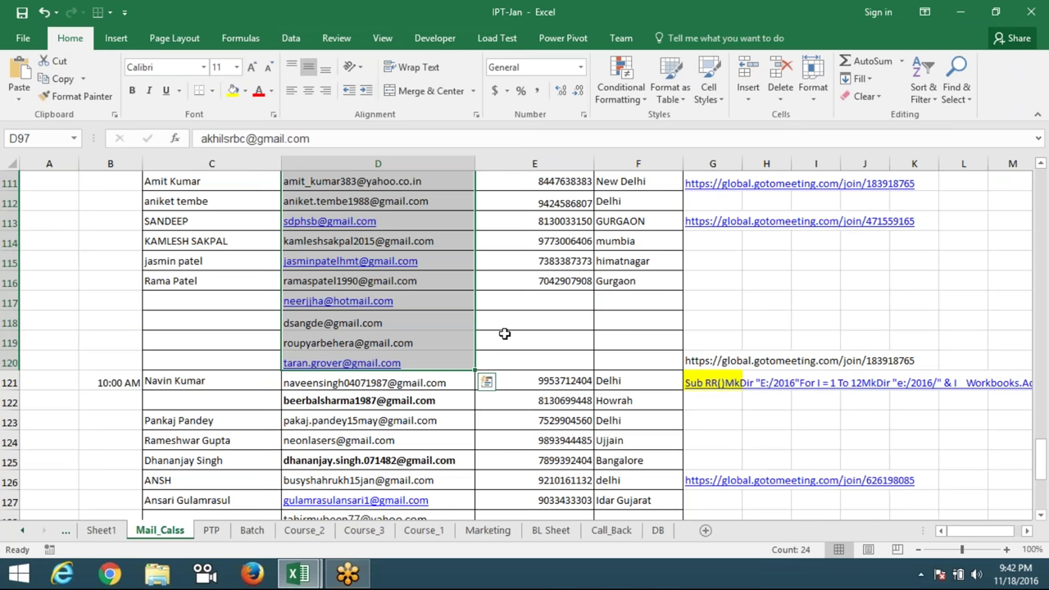
Copy the e-mail addresses in D97:D120 of Mail_Calss and switch to Firefox
scroll(505, 333, "up", 3)
scroll(505, 334, "up", 3)
key("ctrl+c")
left_click(270, 577)
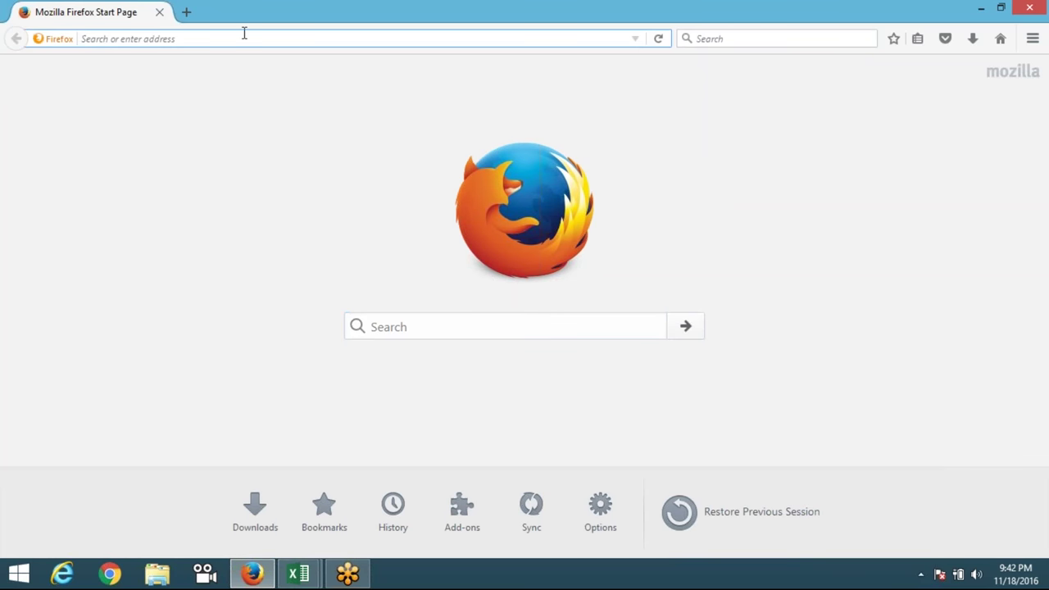
Go to gmail.com and start a new compose message
type("gmail.com/")
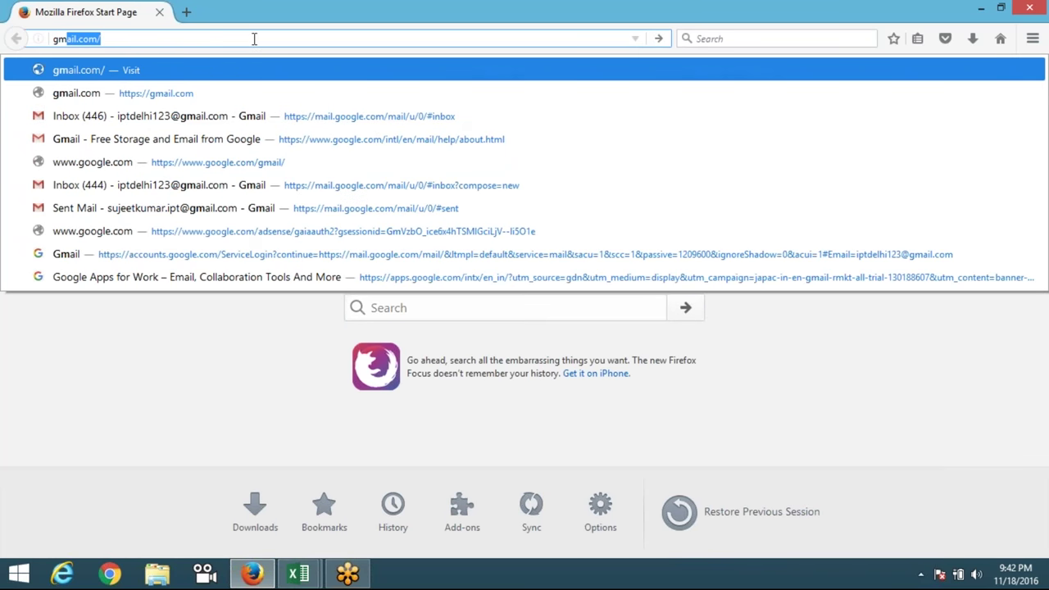
key("Return")
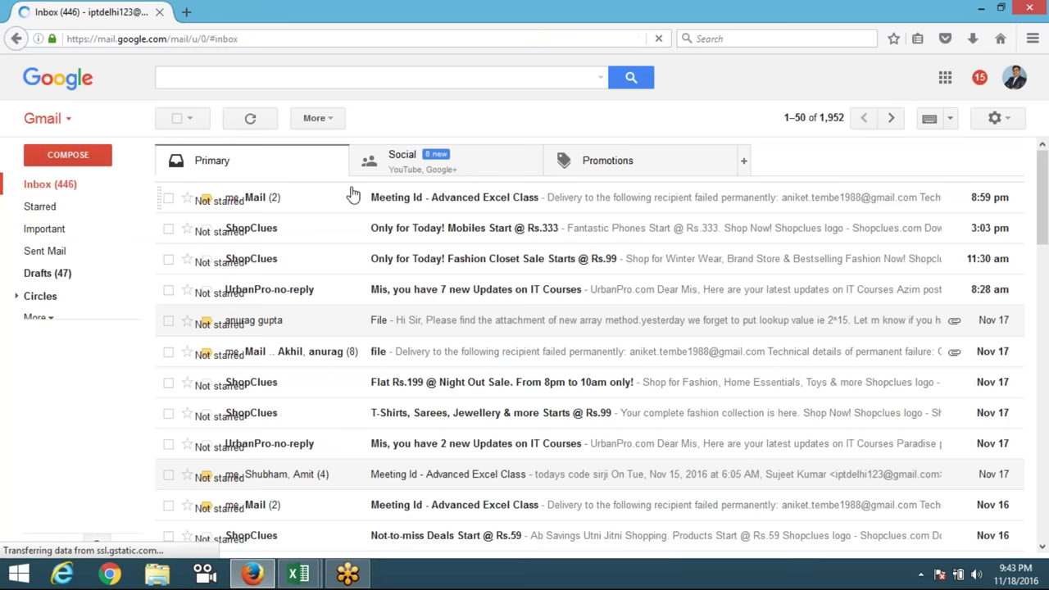
mouse_move(328, 197)
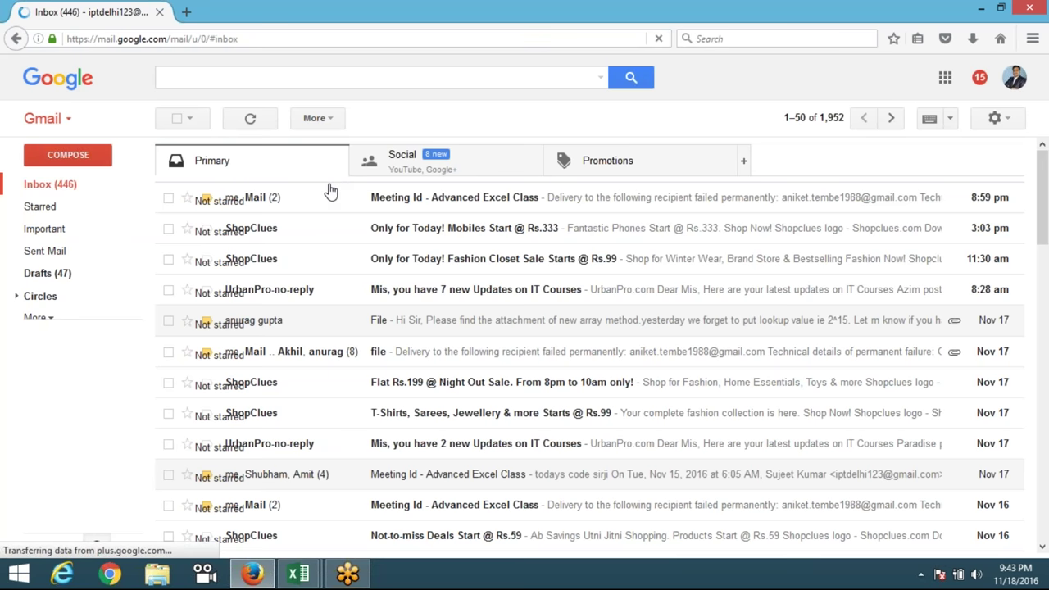
left_click(69, 156)
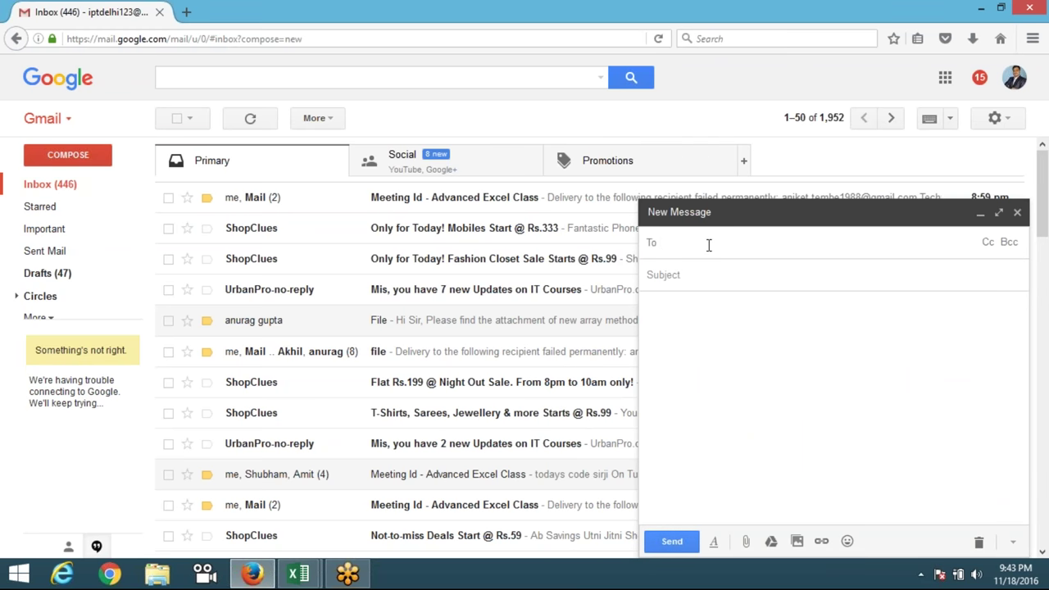
Paste the copied addresses as recipients and enter the subject 'file'
key("ctrl+v")
key("Tab")
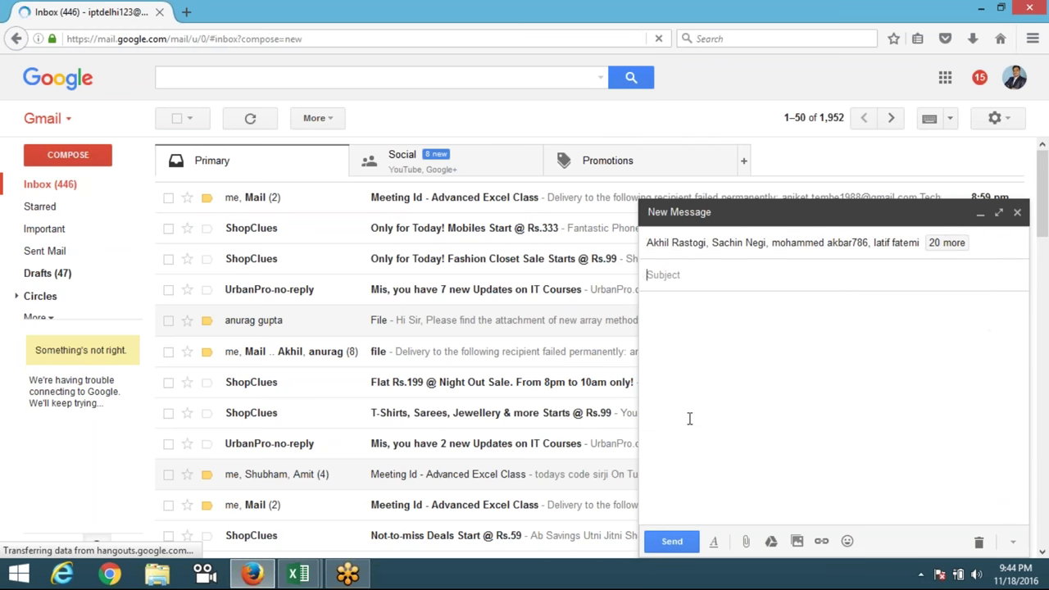
type("fil")
left_click(704, 391)
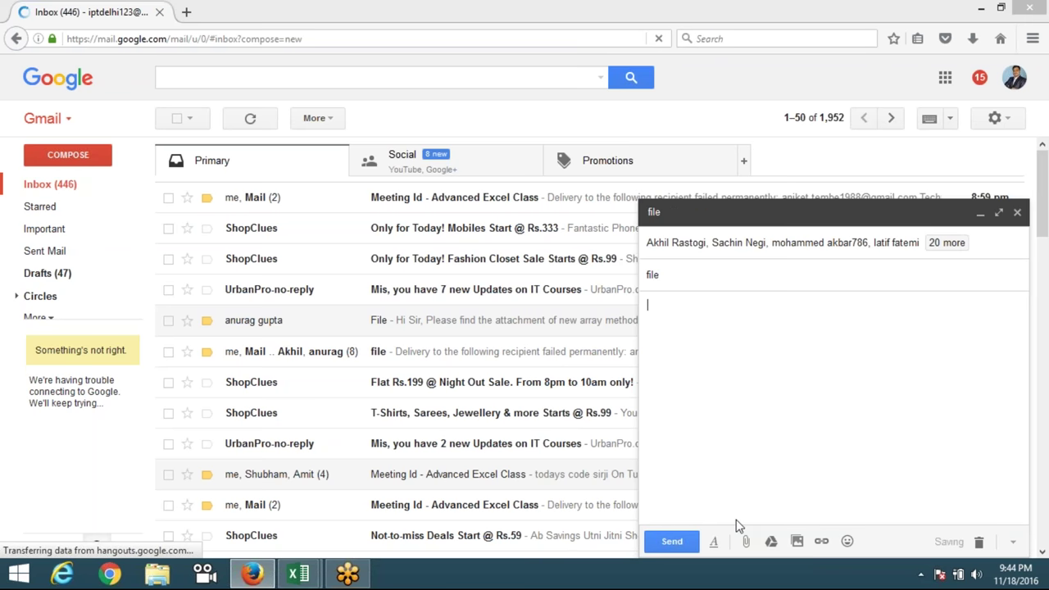
Attach L2(1).xlsm, send the message, and return to the Book1 workbook
left_click(746, 542)
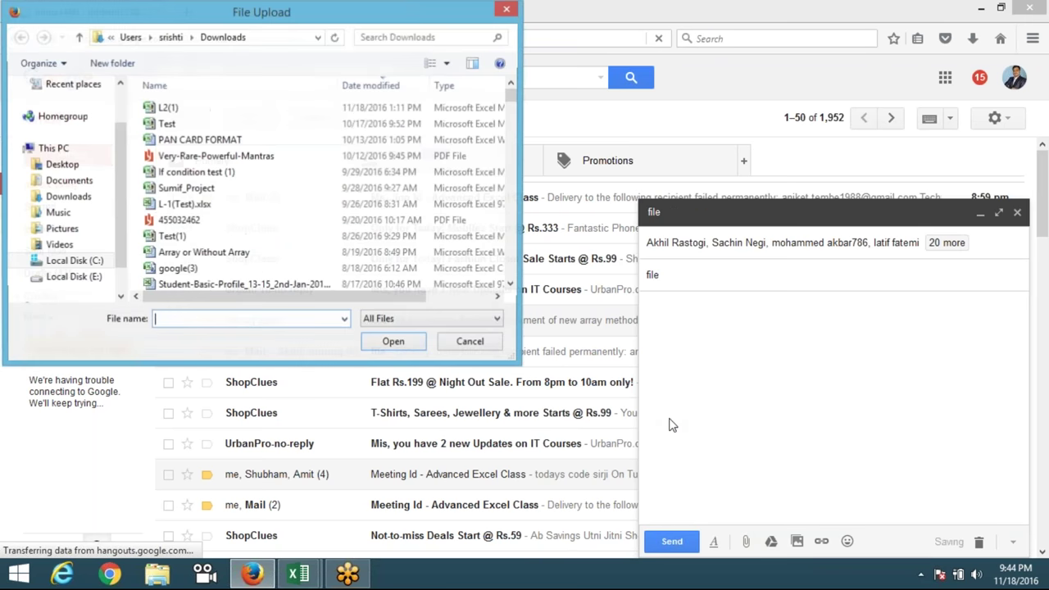
left_click(209, 109)
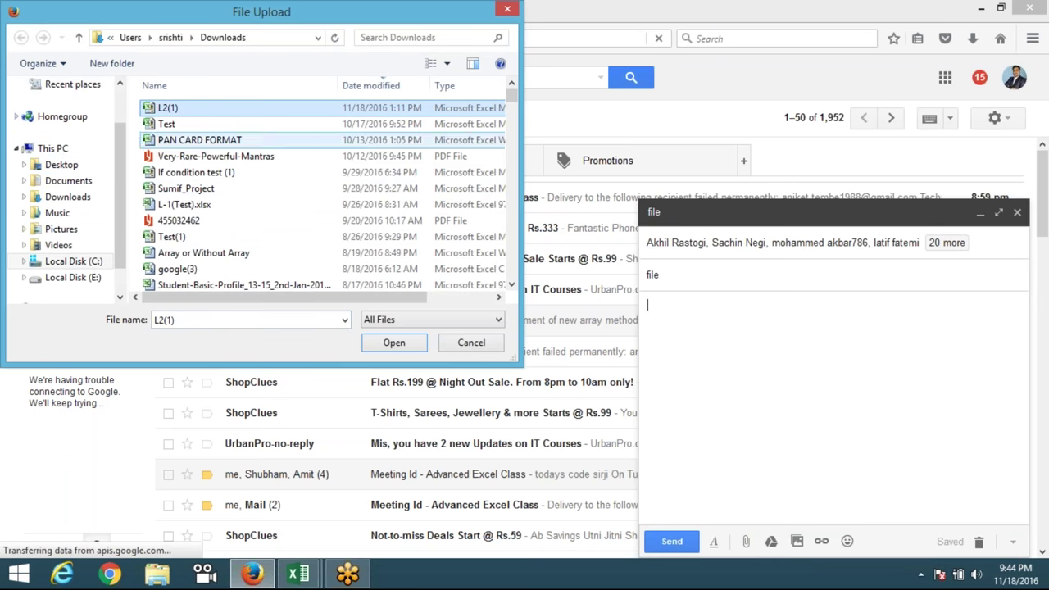
double_click(178, 110)
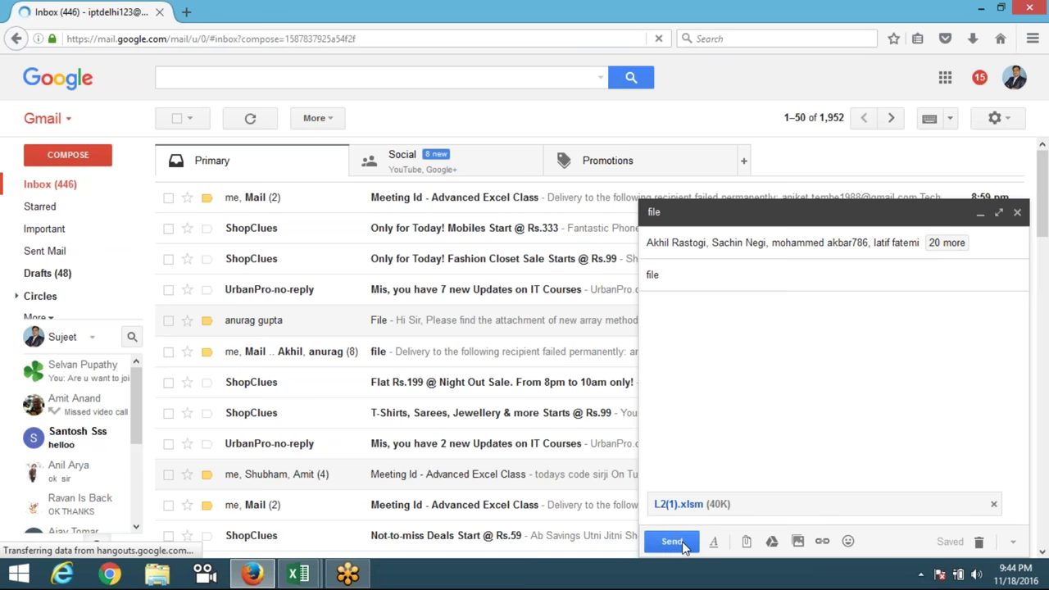
left_click(672, 542)
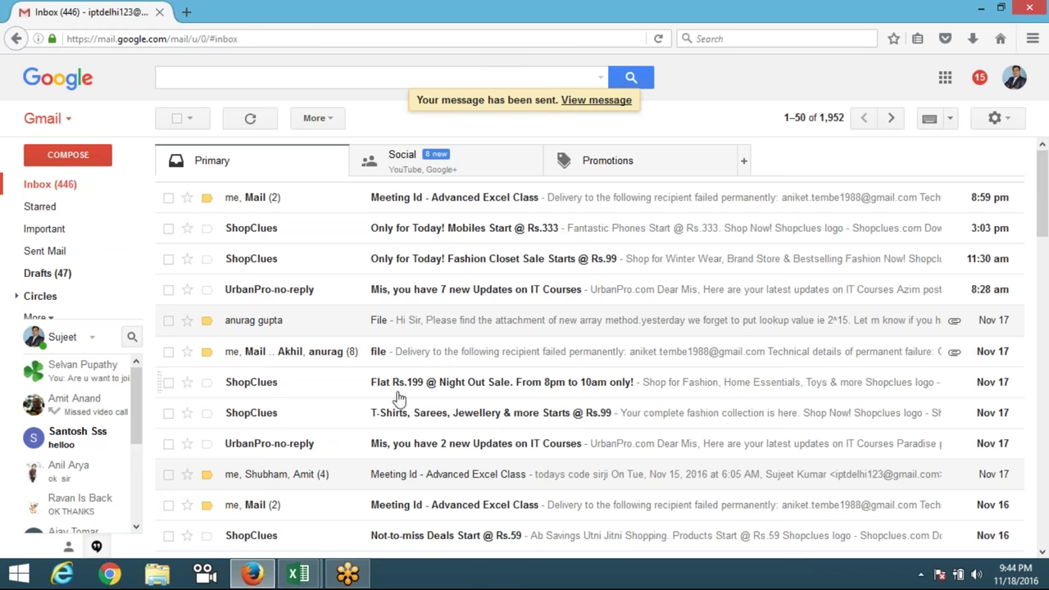
mouse_move(298, 574)
left_click(270, 486)
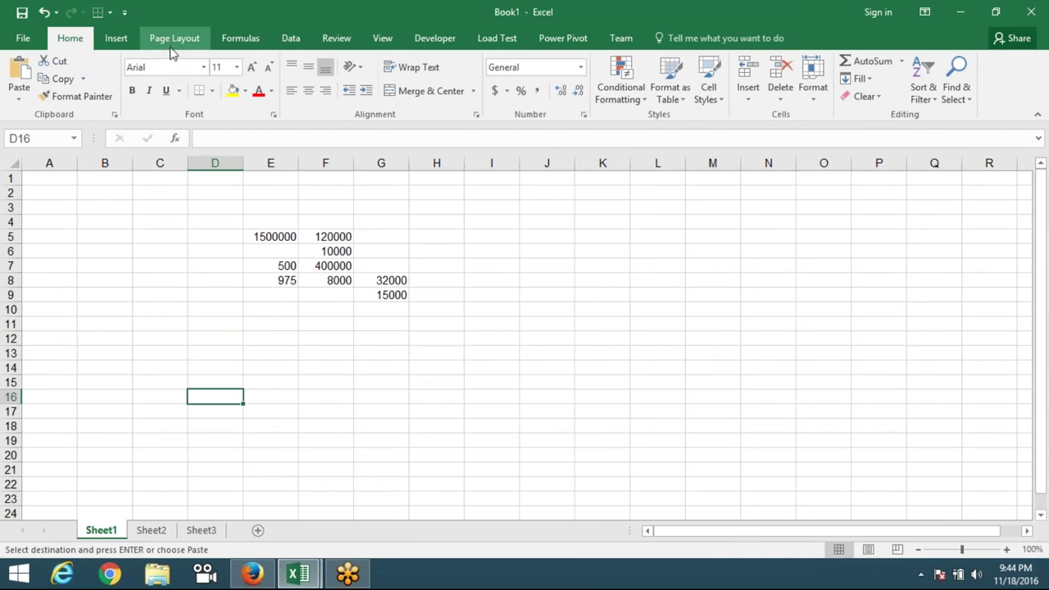
Browse the Page Layout Themes gallery twice, closing it each time without applying a theme
left_click(173, 45)
left_click(154, 233)
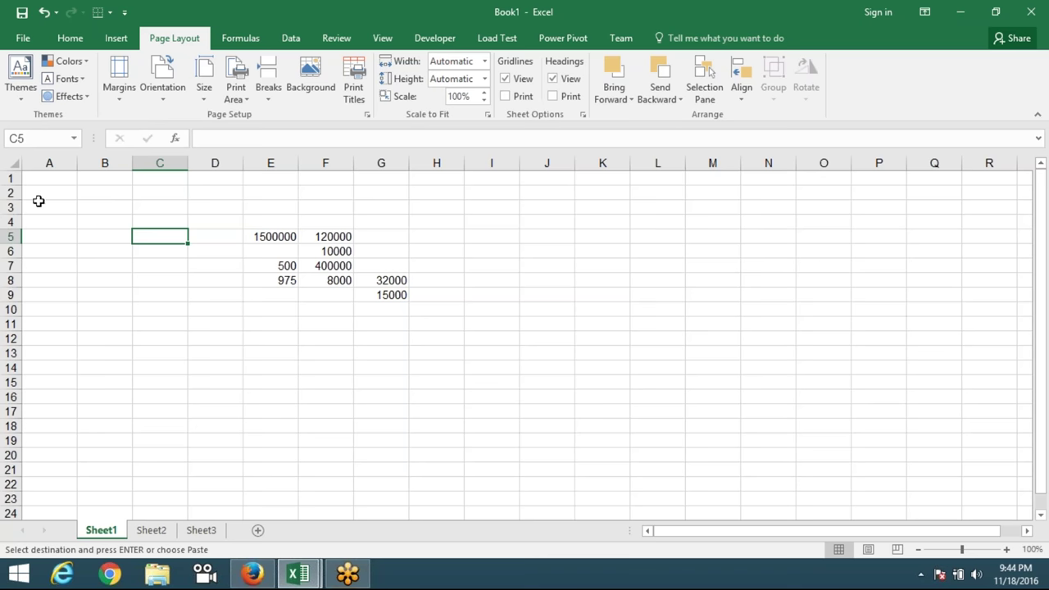
left_click(19, 102)
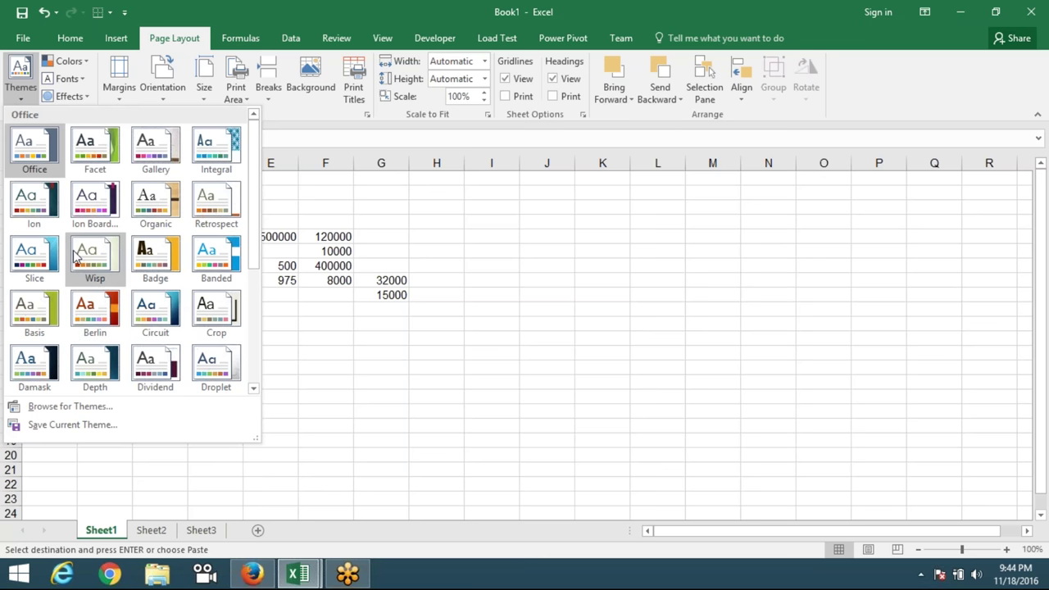
key("Escape")
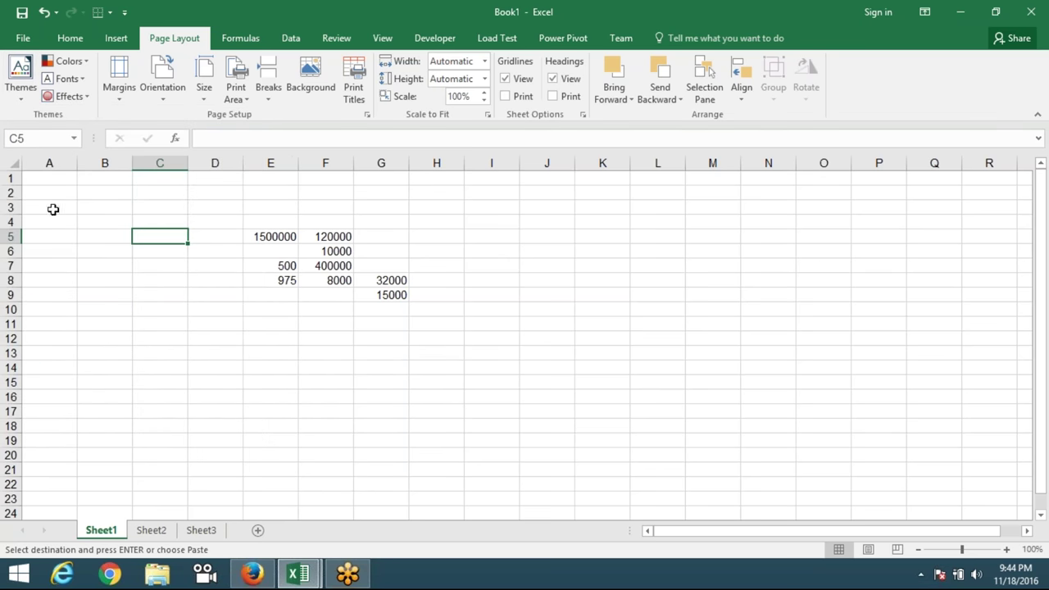
left_click(256, 194)
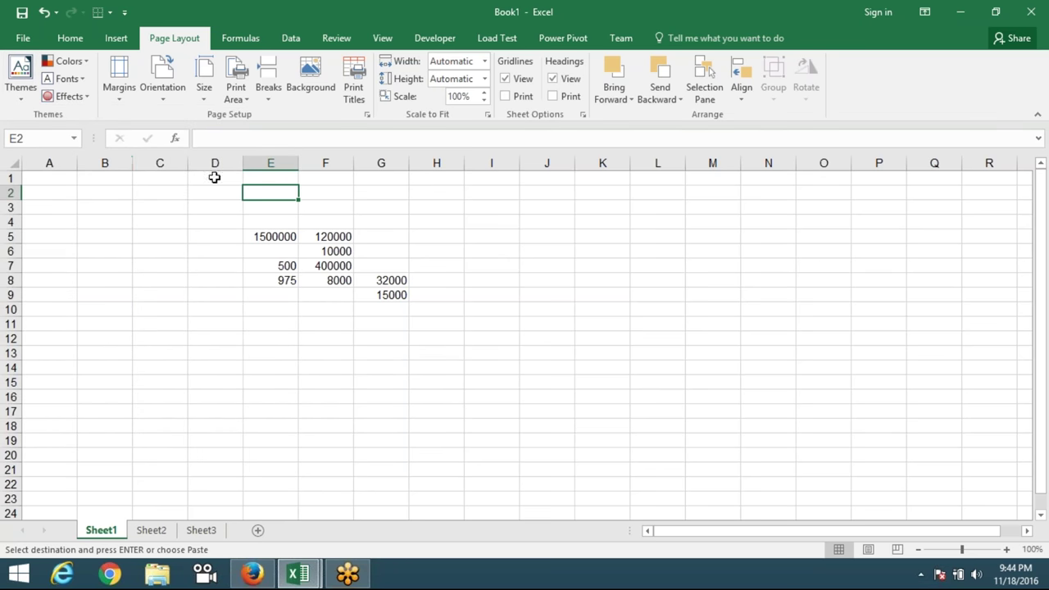
left_click(20, 78)
key("Escape")
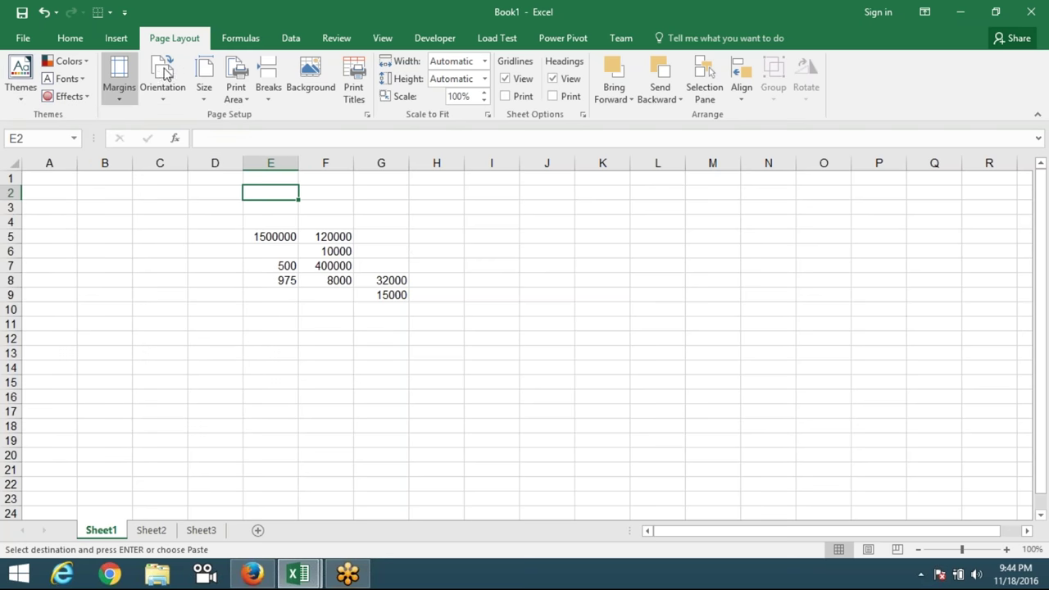
Insert an Oval shape drawn across columns H to L beside the E5:G9 figures
left_click(119, 40)
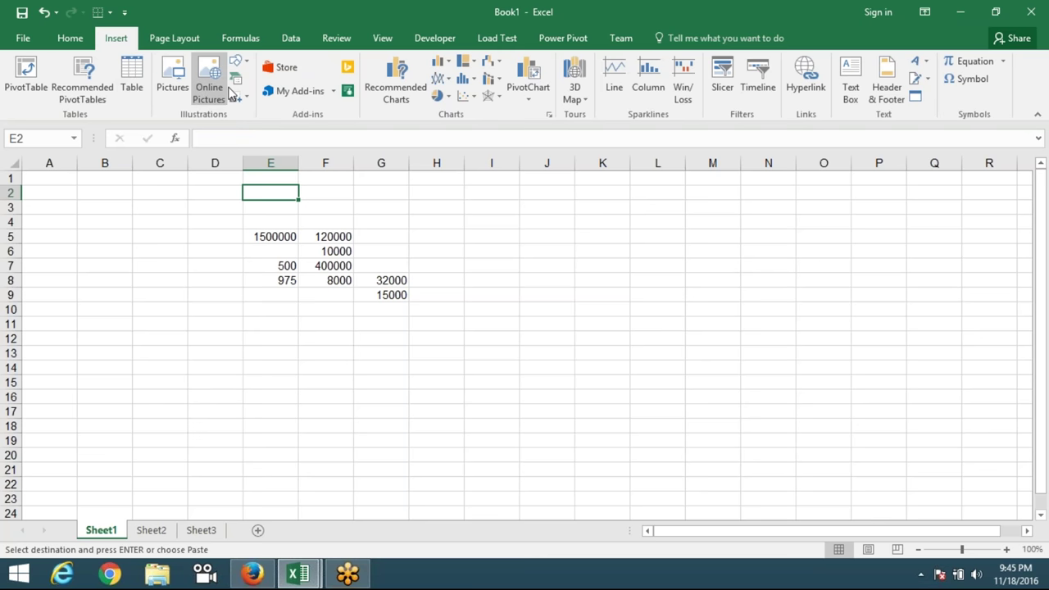
left_click(238, 62)
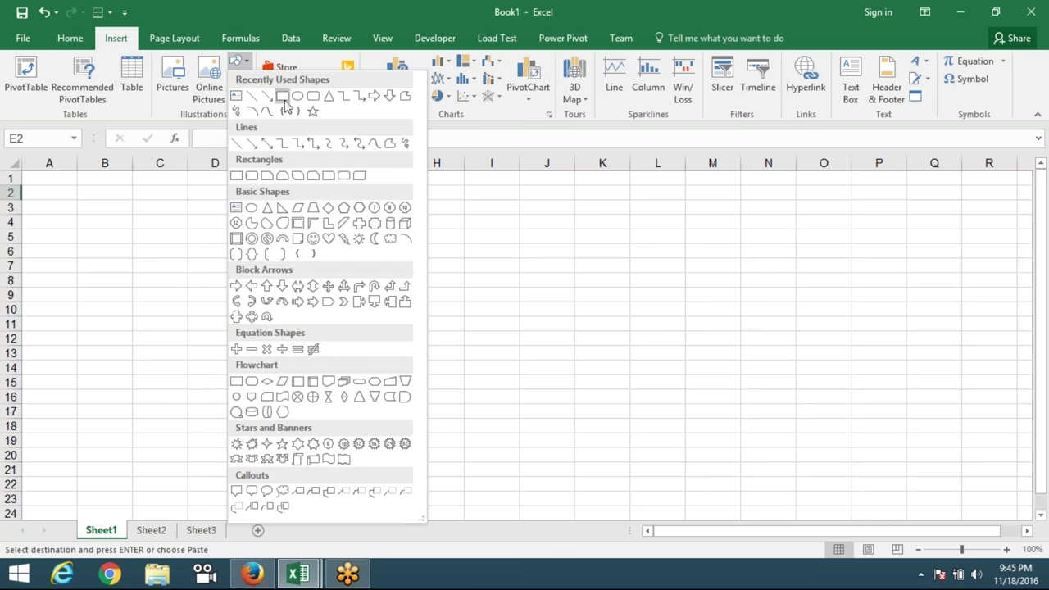
left_click(297, 96)
left_click_drag(445, 212, 695, 442)
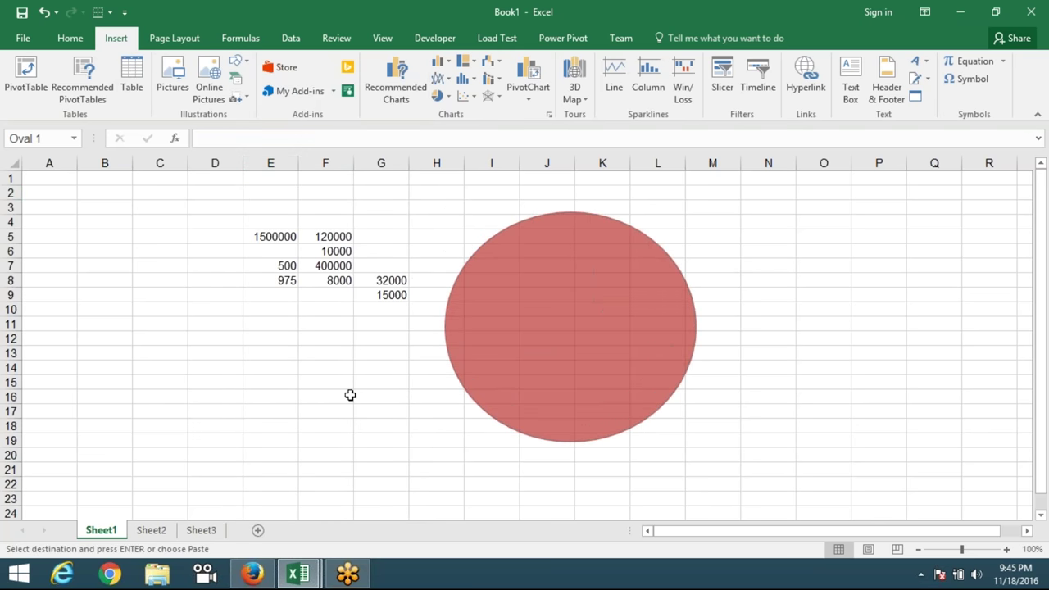
left_click(325, 397)
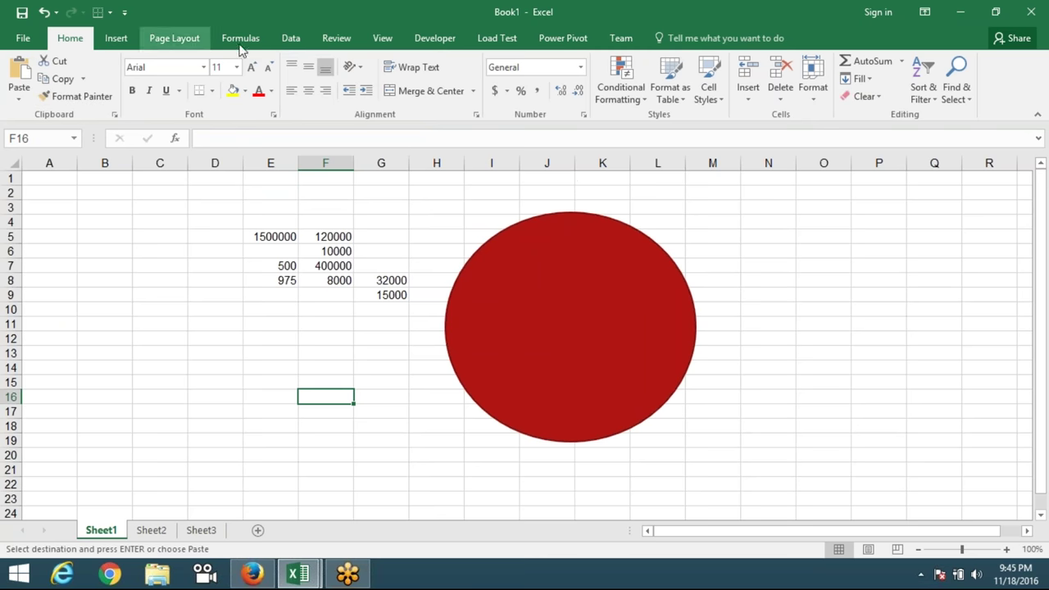
left_click(173, 41)
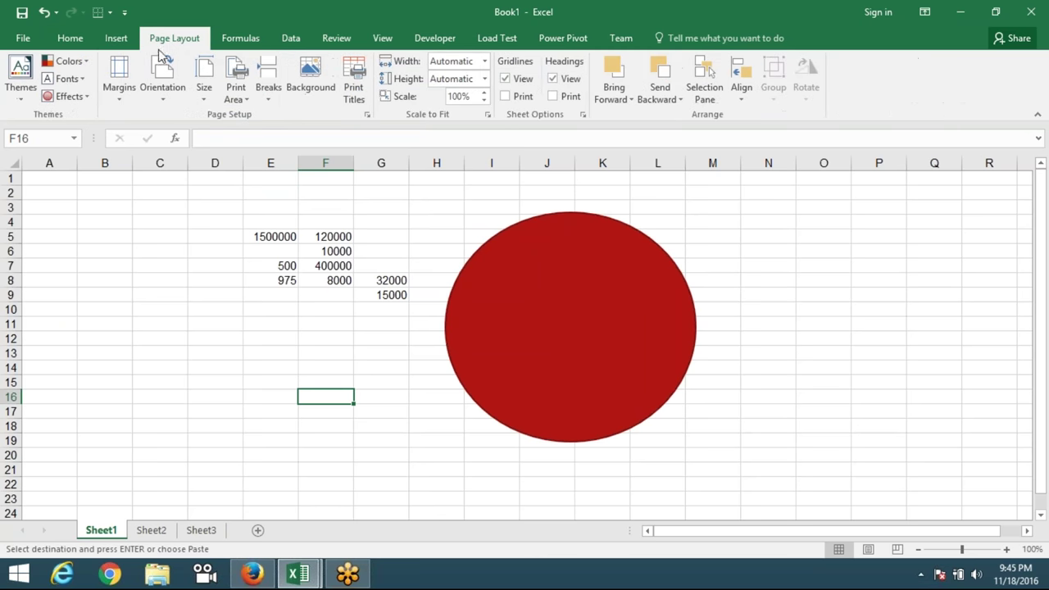
left_click(20, 82)
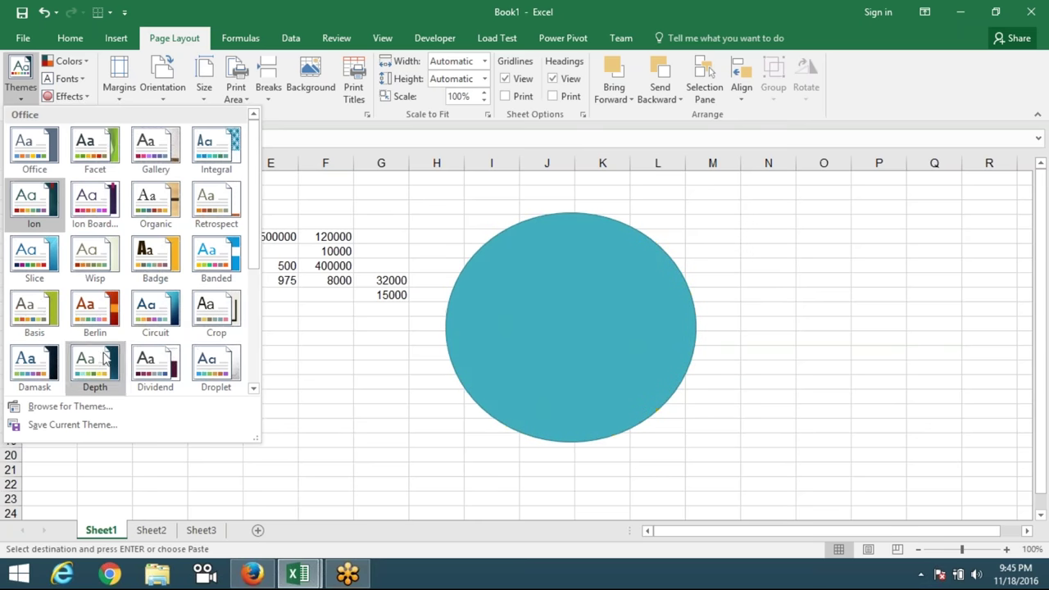
left_click(74, 62)
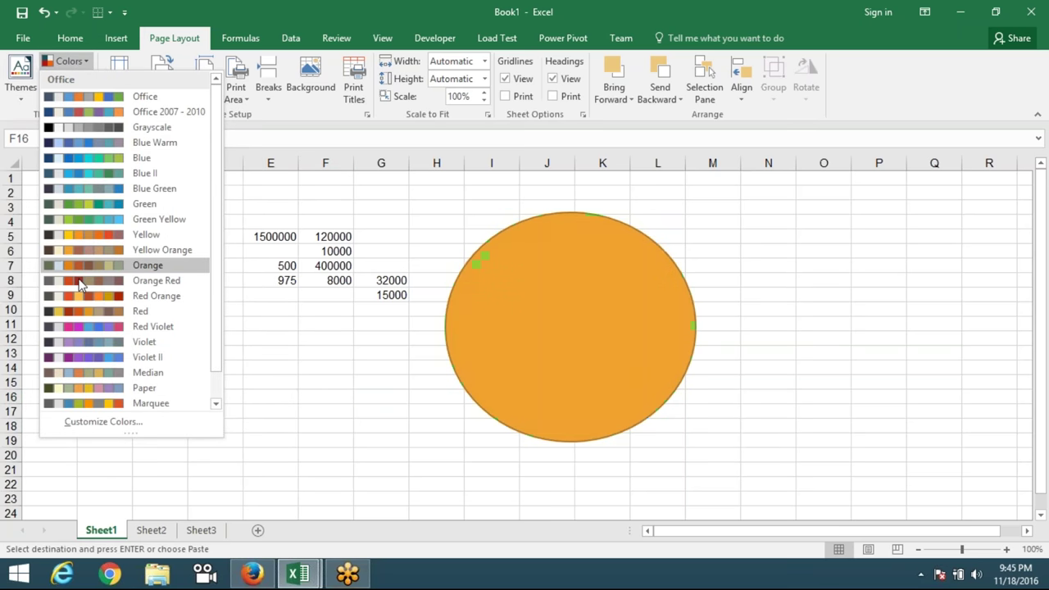
left_click(10, 113)
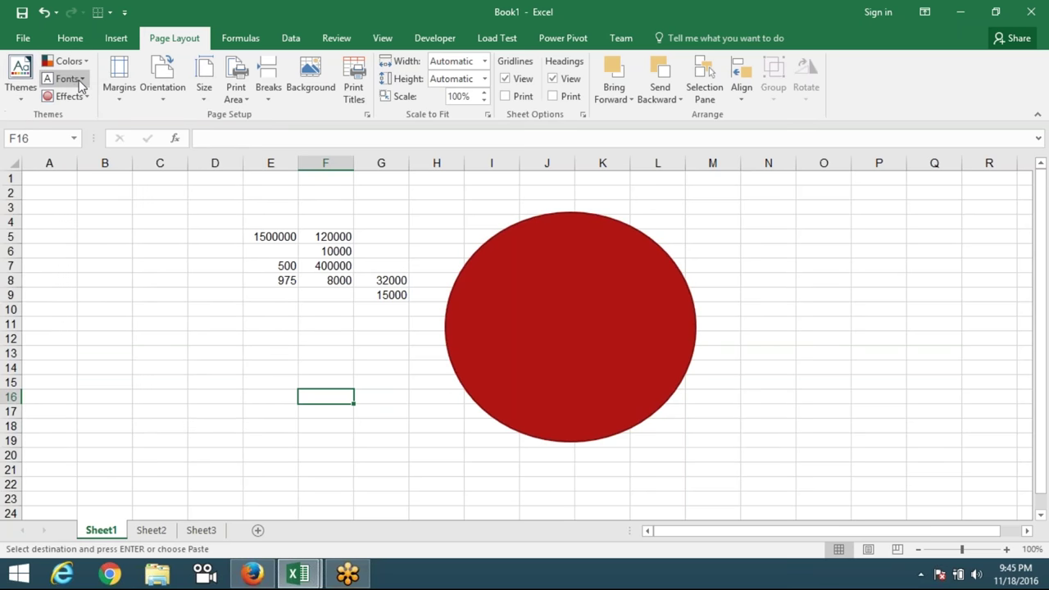
left_click(64, 78)
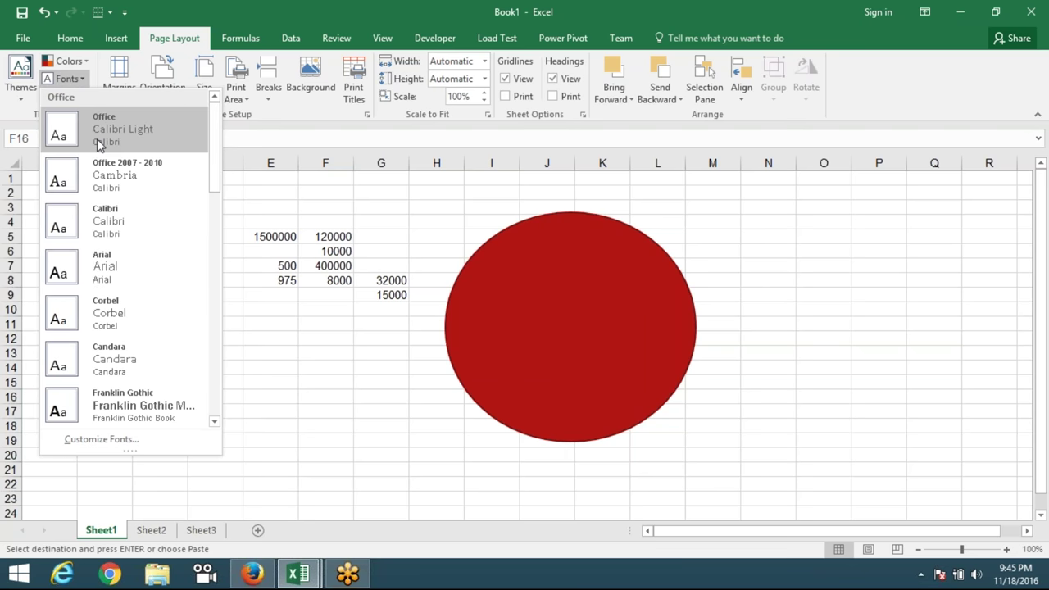
left_click(13, 112)
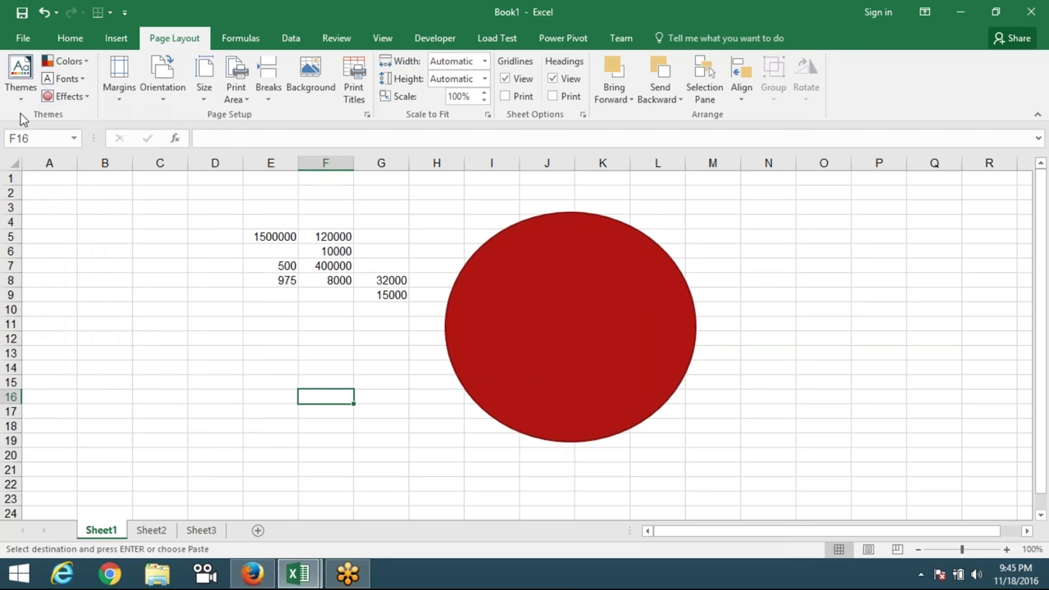
left_click(72, 99)
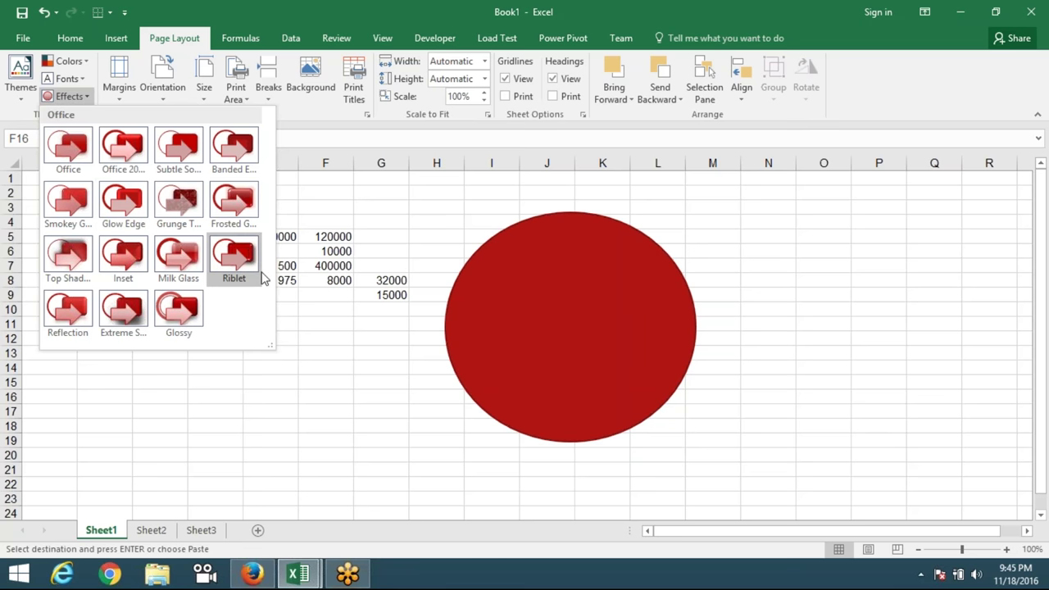
left_click(233, 256)
Copy the block B2:E15 on Sheet1 and go to Sheet2
left_click_drag(129, 190, 271, 380)
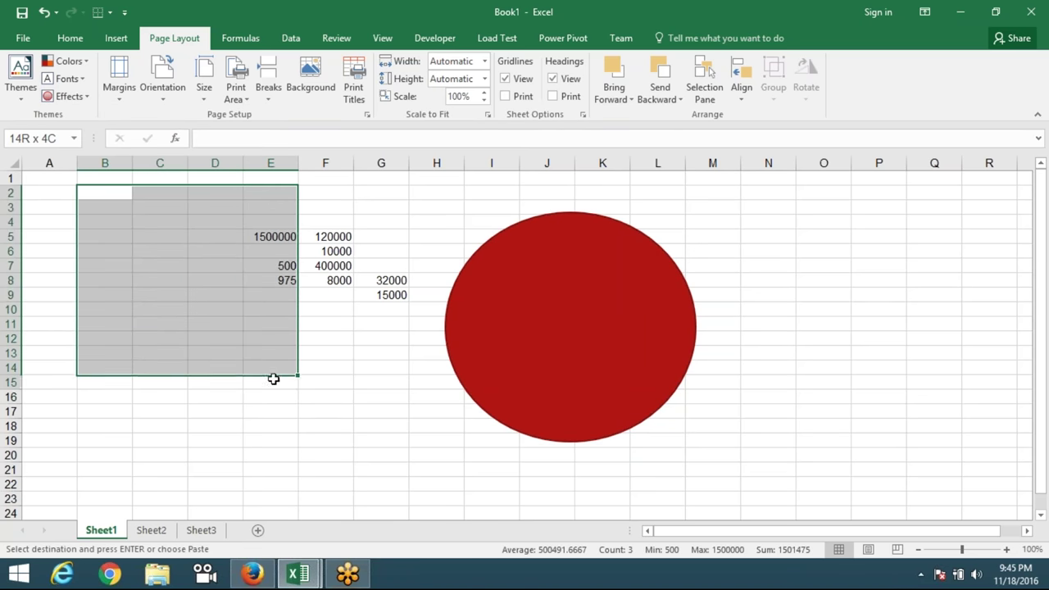
key("ctrl+v")
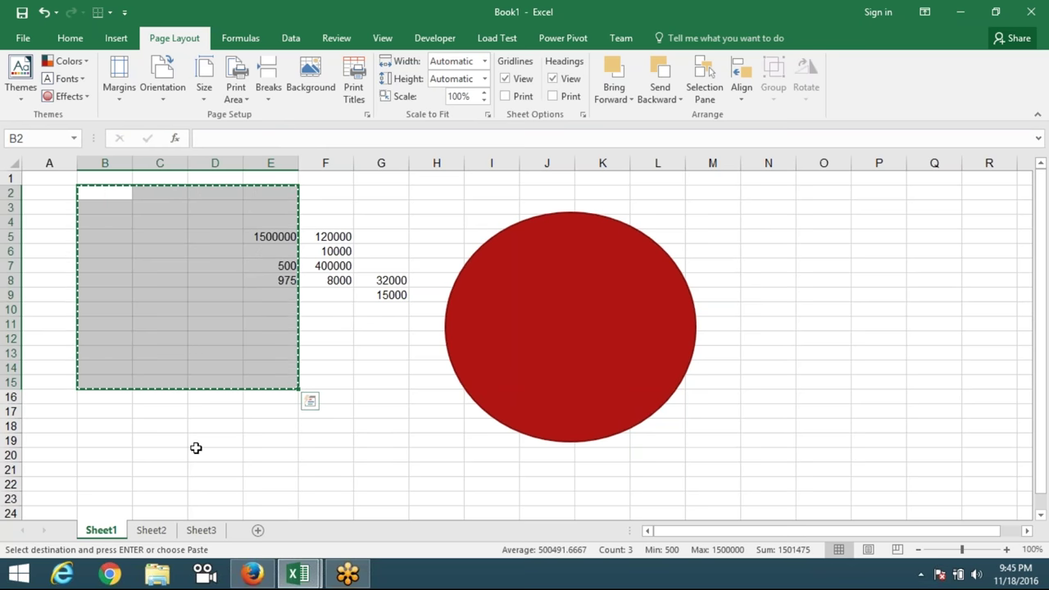
left_click(150, 531)
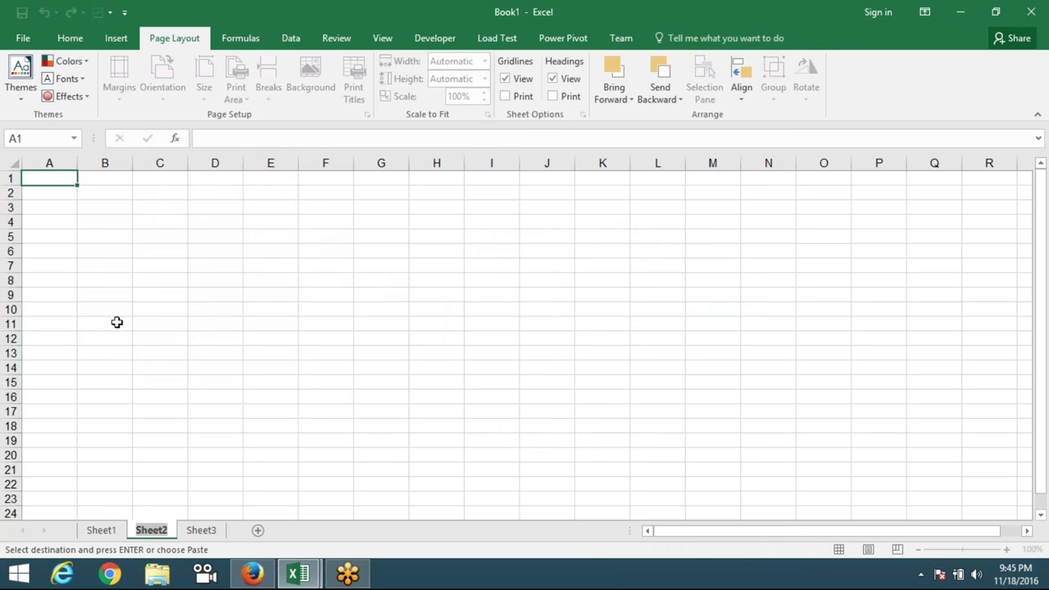
Choose Paste Special 'All using Source theme' on A1, then cancel without pasting
right_click(63, 179)
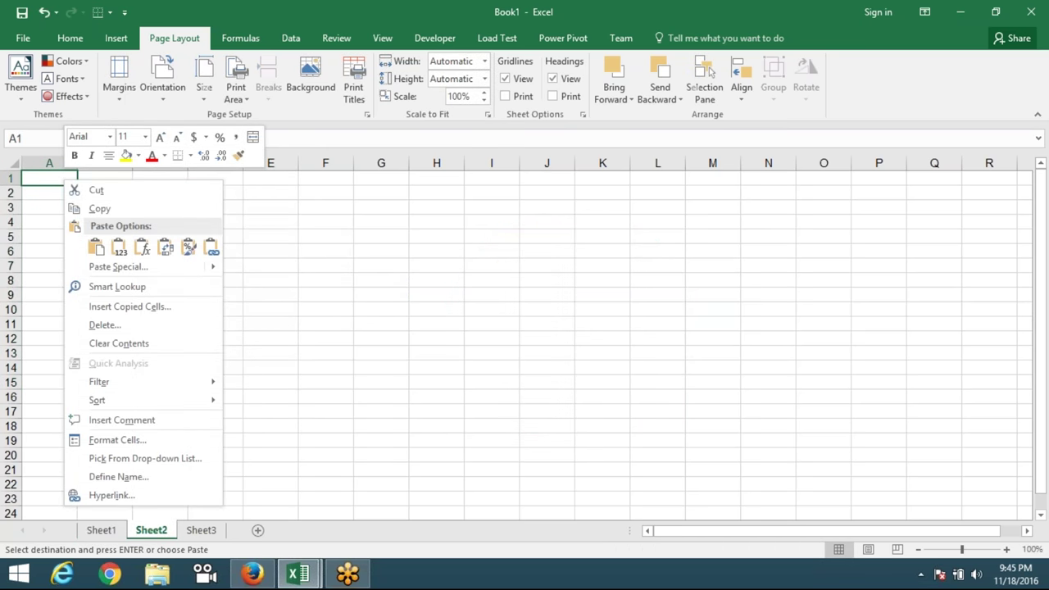
left_click(99, 265)
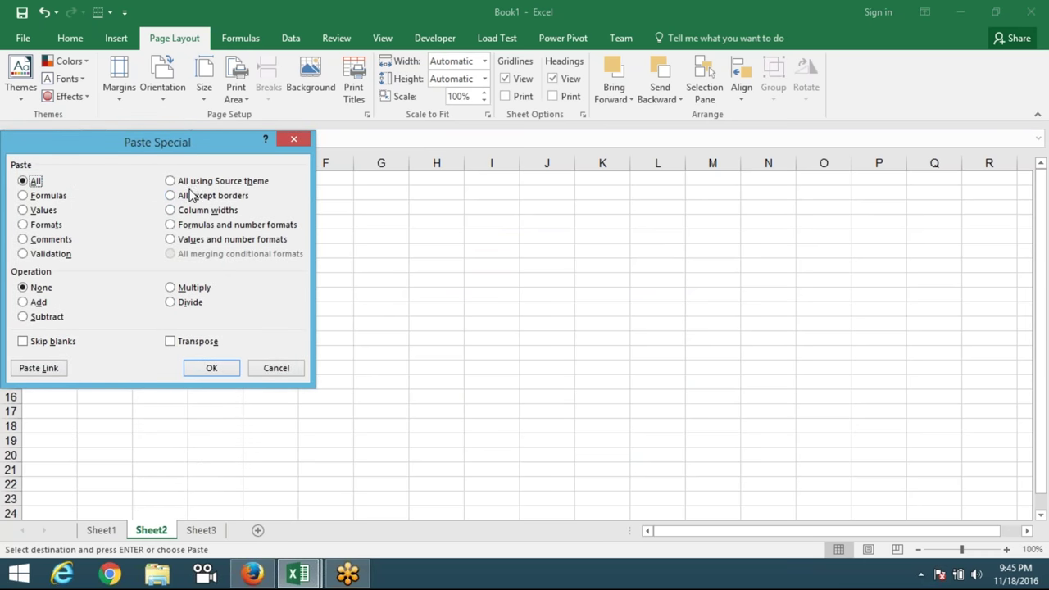
left_click(189, 182)
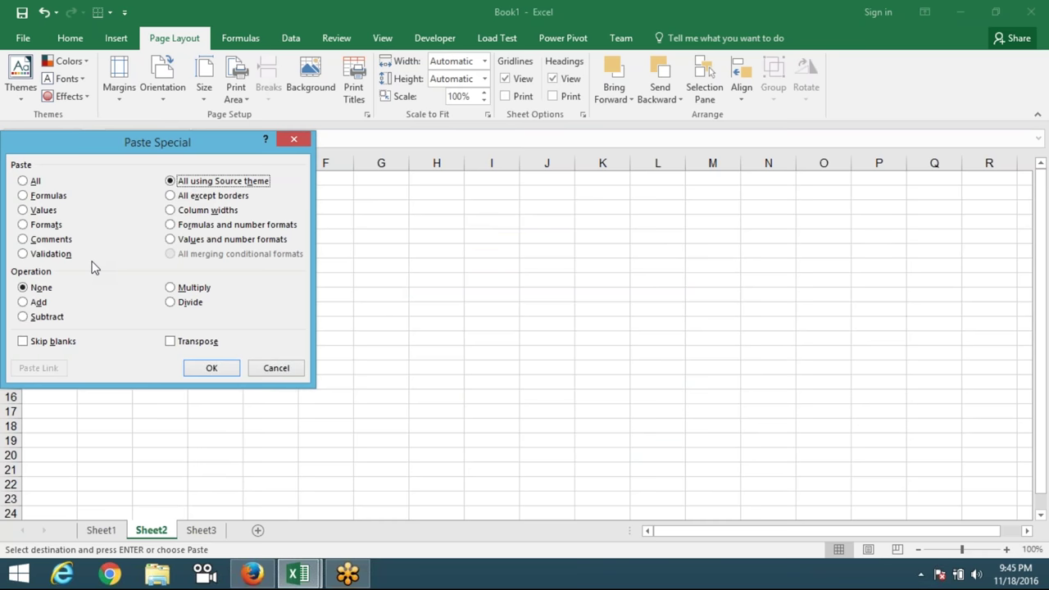
key("Escape")
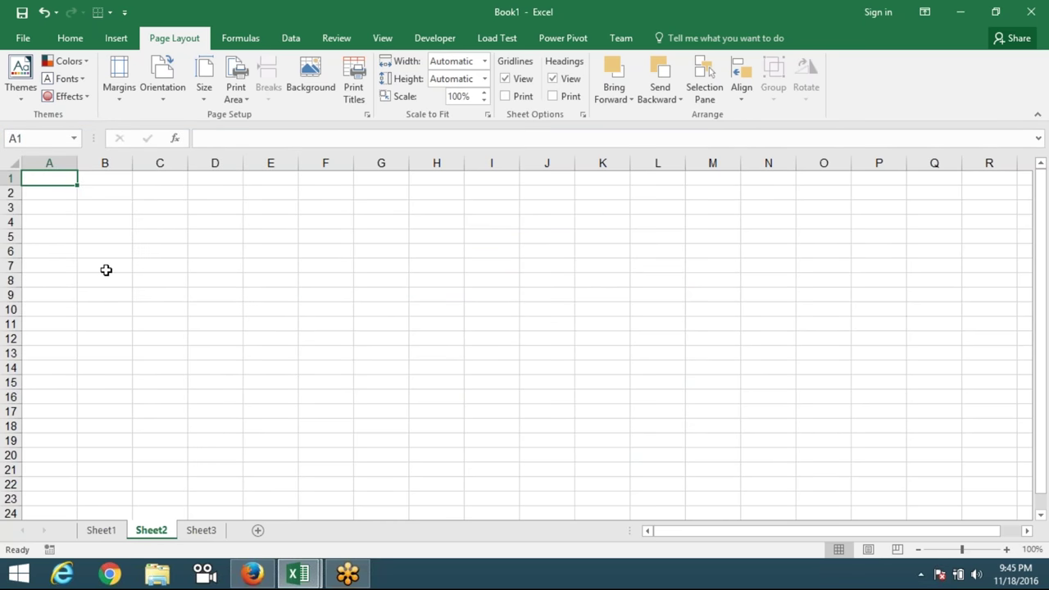
left_click(151, 283)
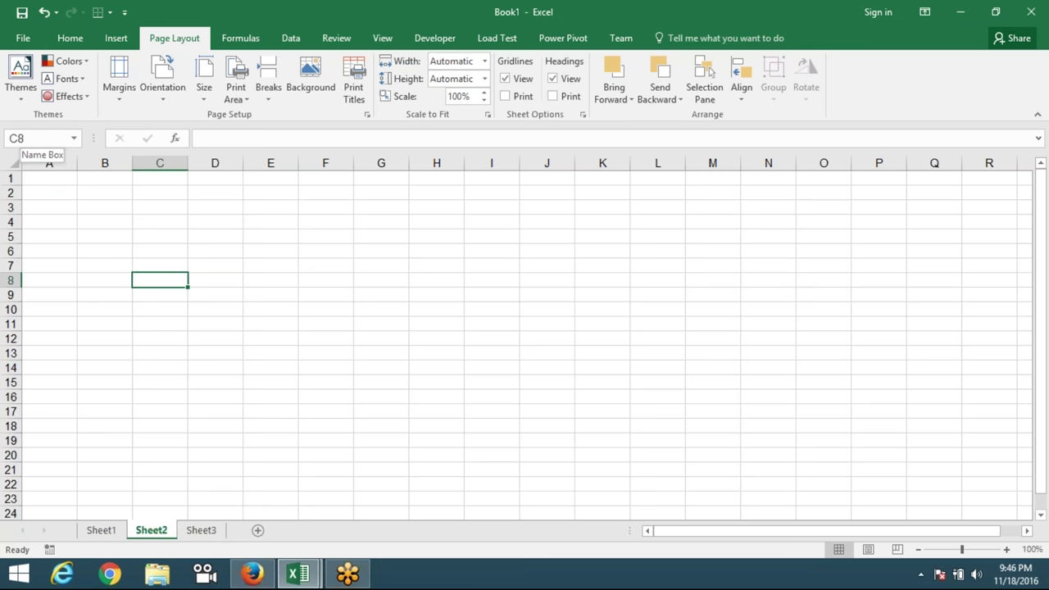
left_click(170, 199)
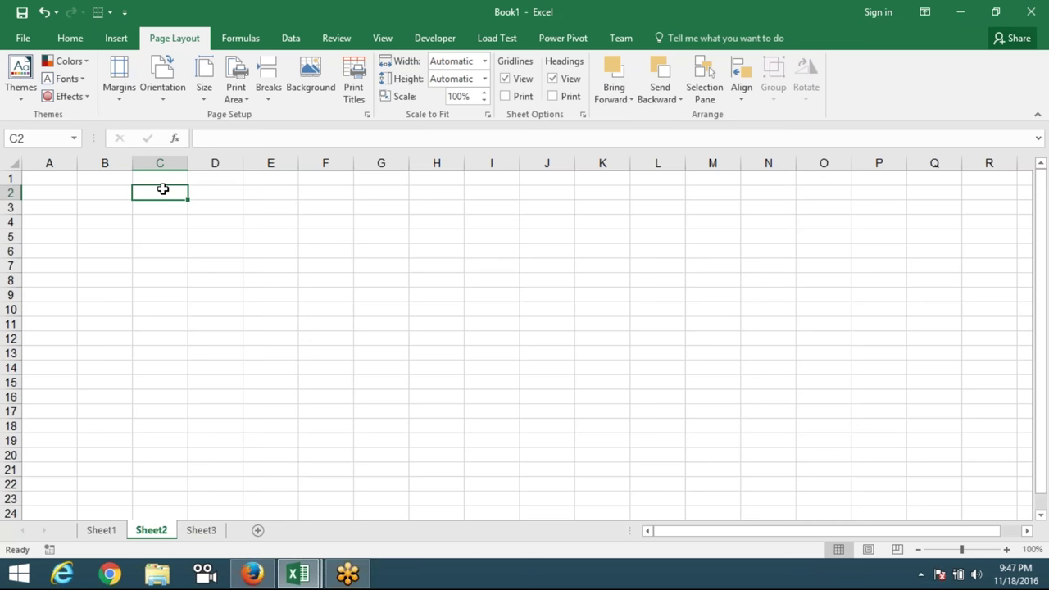
Launch Microsoft Office Word 2007 from a Start screen search for 'word'
key("super")
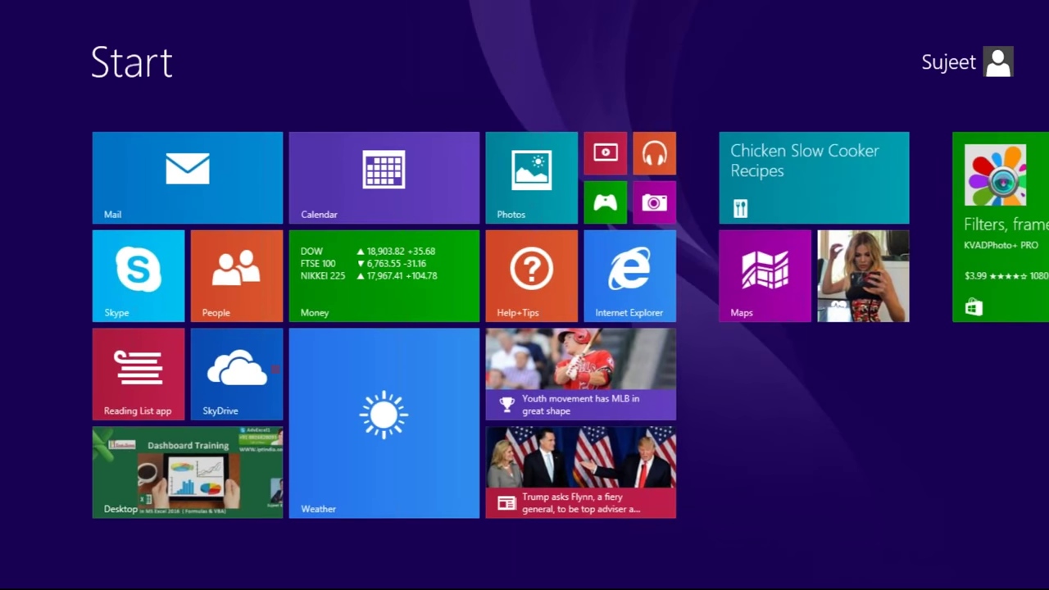
type("wor")
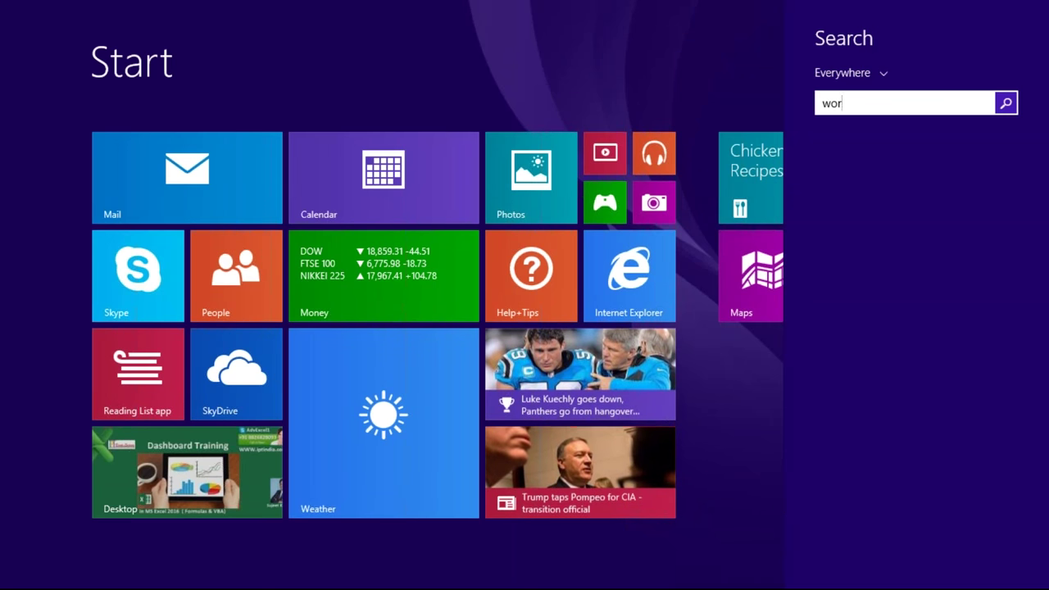
type("d 2016")
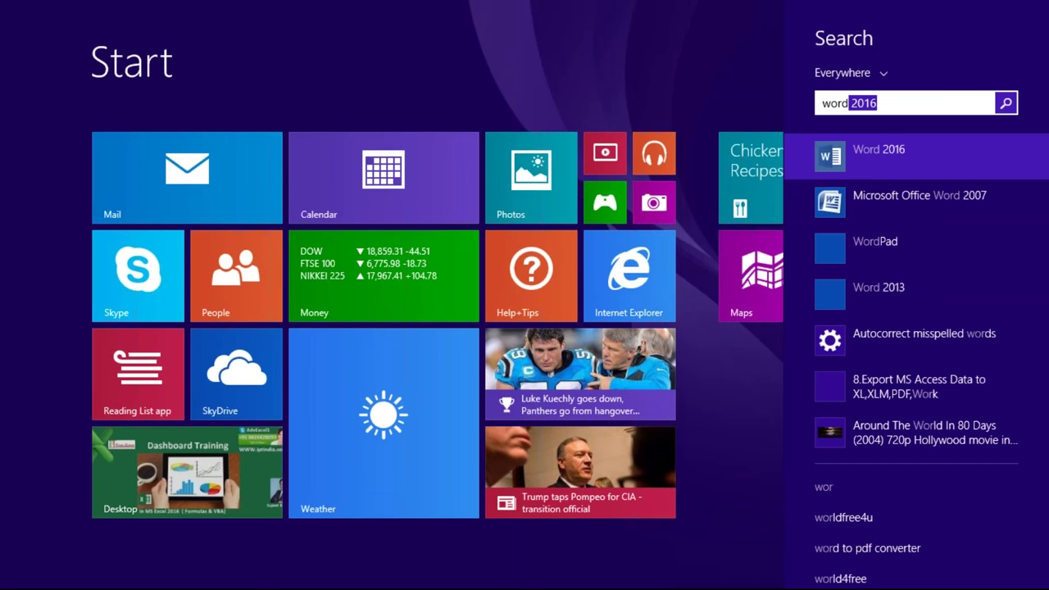
key("Down")
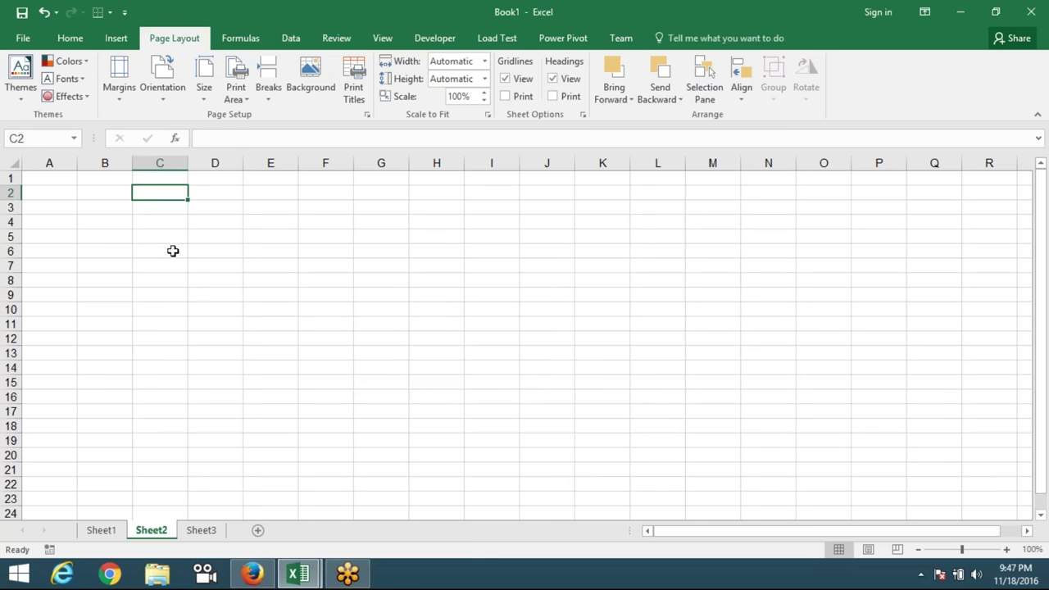
left_click(151, 234)
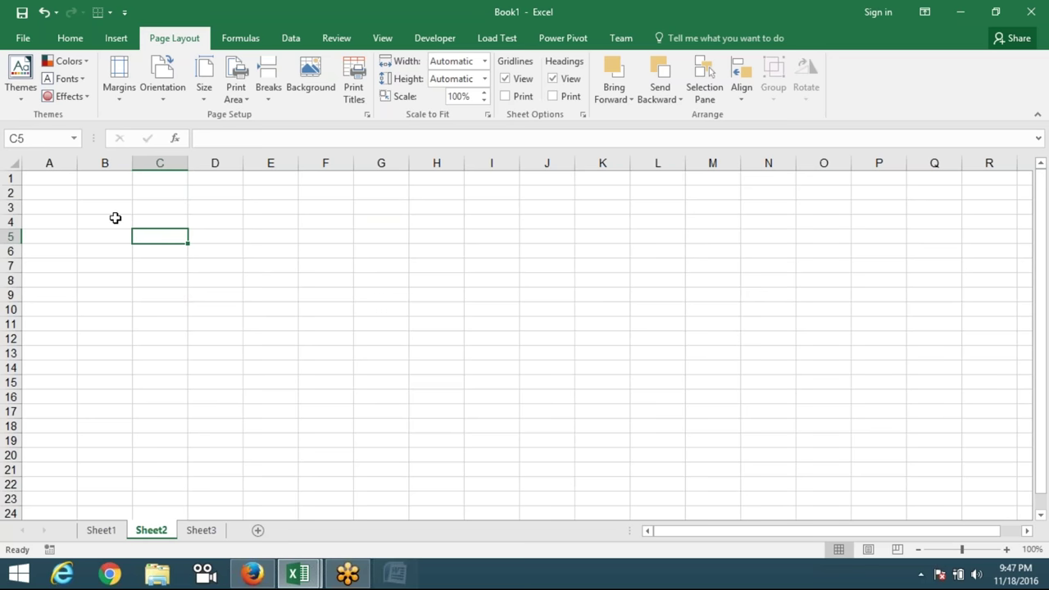
Enter the formula =RANDBETWEEN(10,90) in cell B4
left_click(100, 214)
type("=ra")
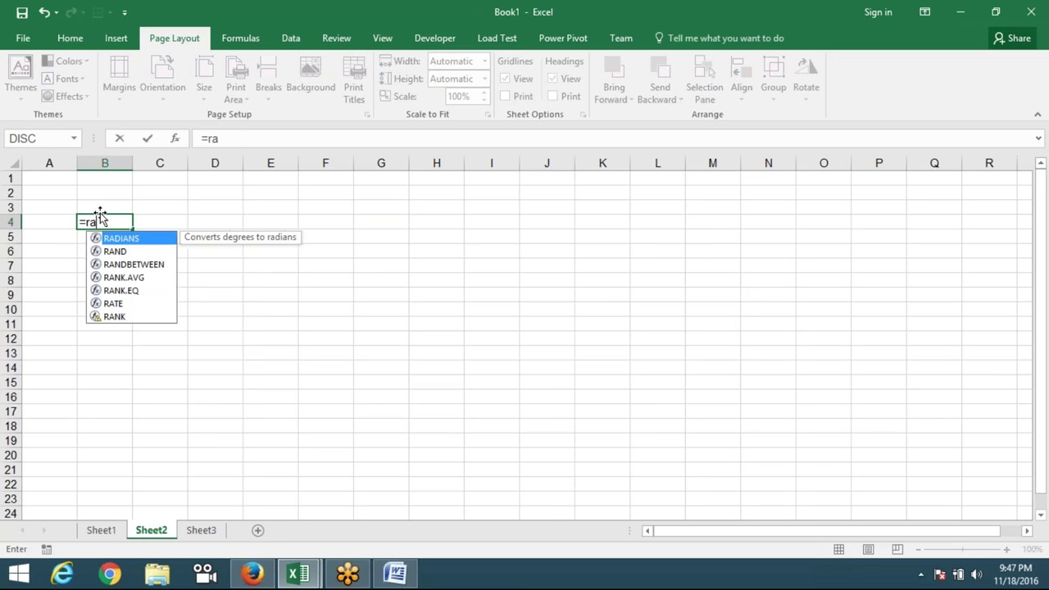
type("ndb")
key("Tab")
type("10,90")
Fill B4:G19 with the RANDBETWEEN formula and copy the random-number block
left_click(201, 265)
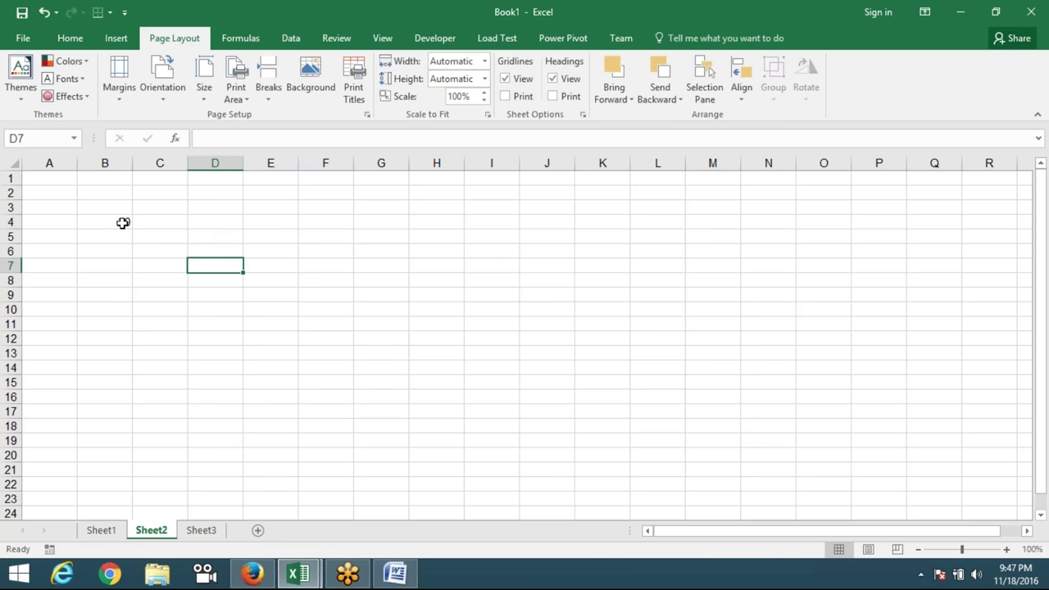
left_click_drag(122, 222, 387, 438)
key("ctrl+r")
key("ctrl+d")
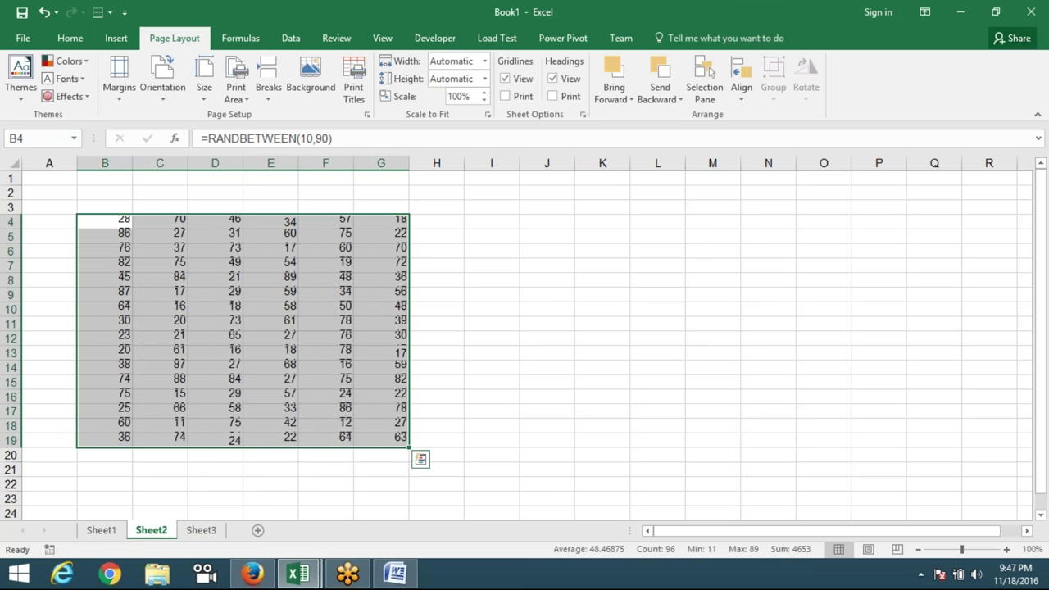
key("ctrl+c")
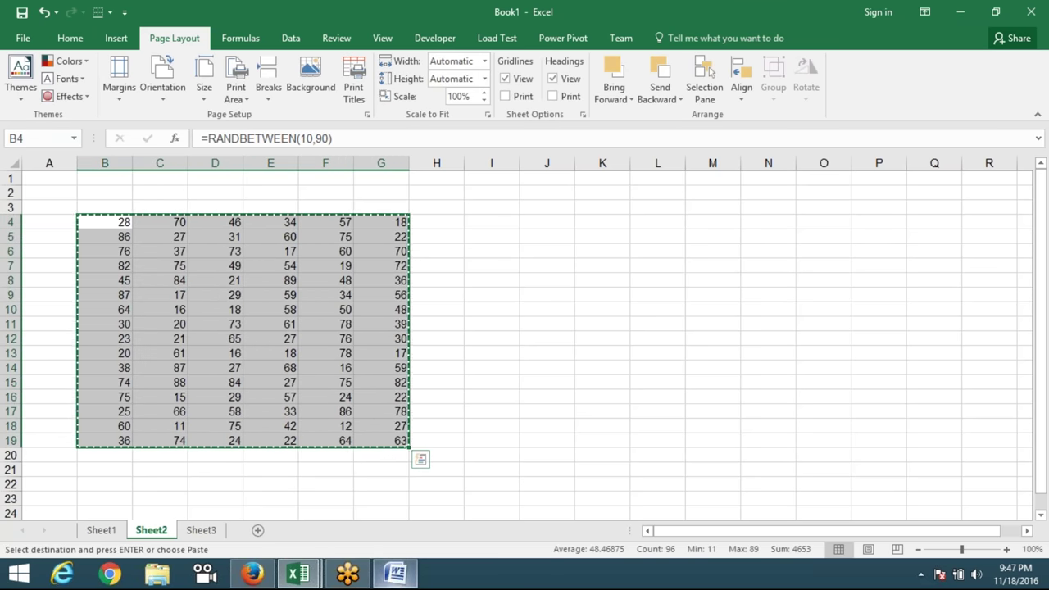
left_click(394, 573)
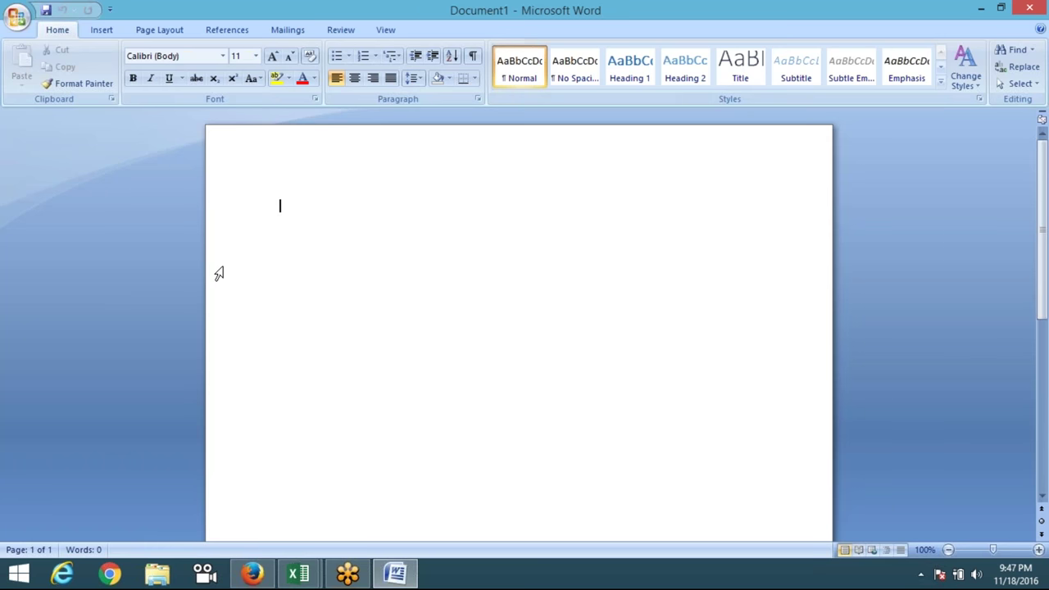
Paste the random numbers into Word as a 16-row table and copy the whole table
key("ctrl+v")
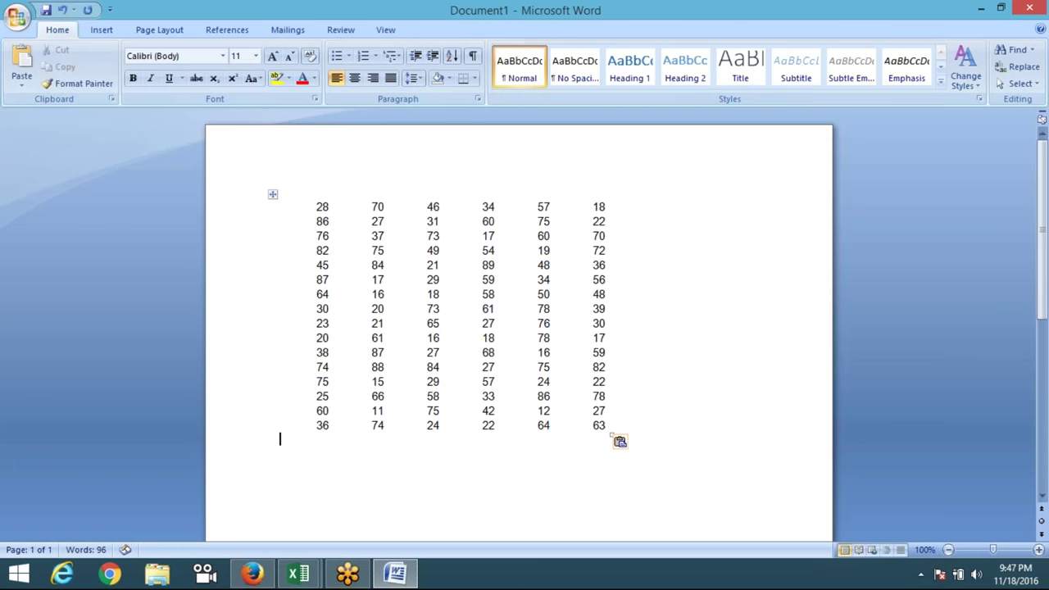
left_click(434, 352)
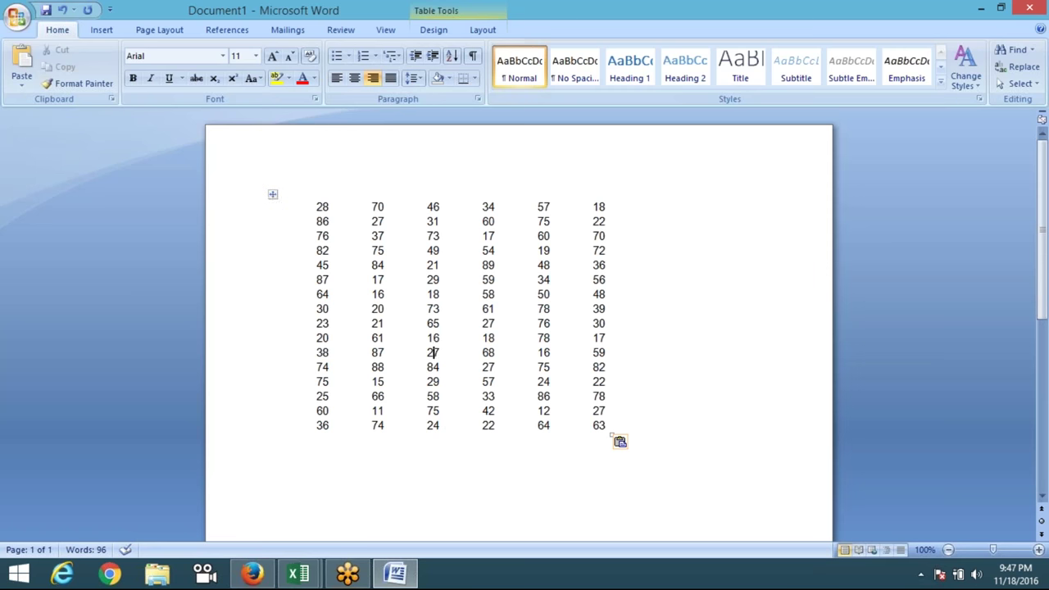
left_click(272, 197)
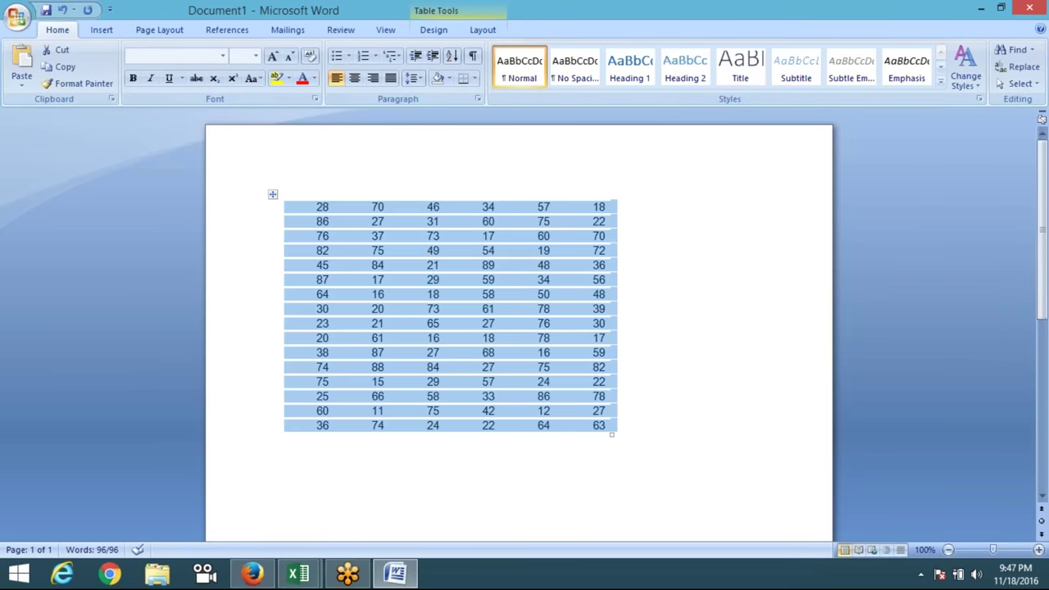
key("alt+Tab")
left_click(490, 238)
left_click(497, 222)
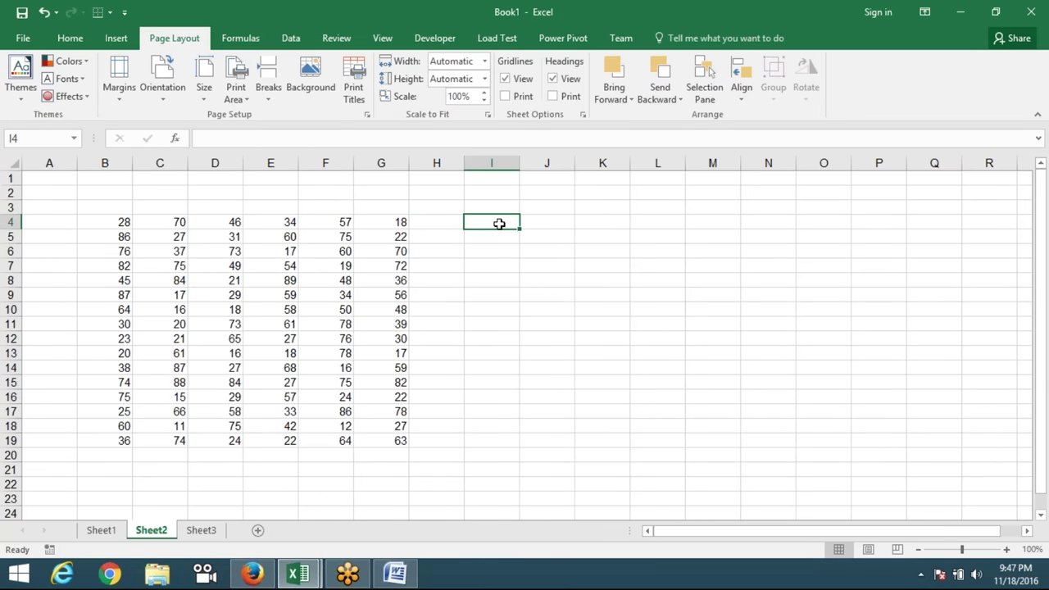
Paste the Word table into I4:N19 as fixed numbers beside the recalculating B4:G19 grid
key("ctrl+v")
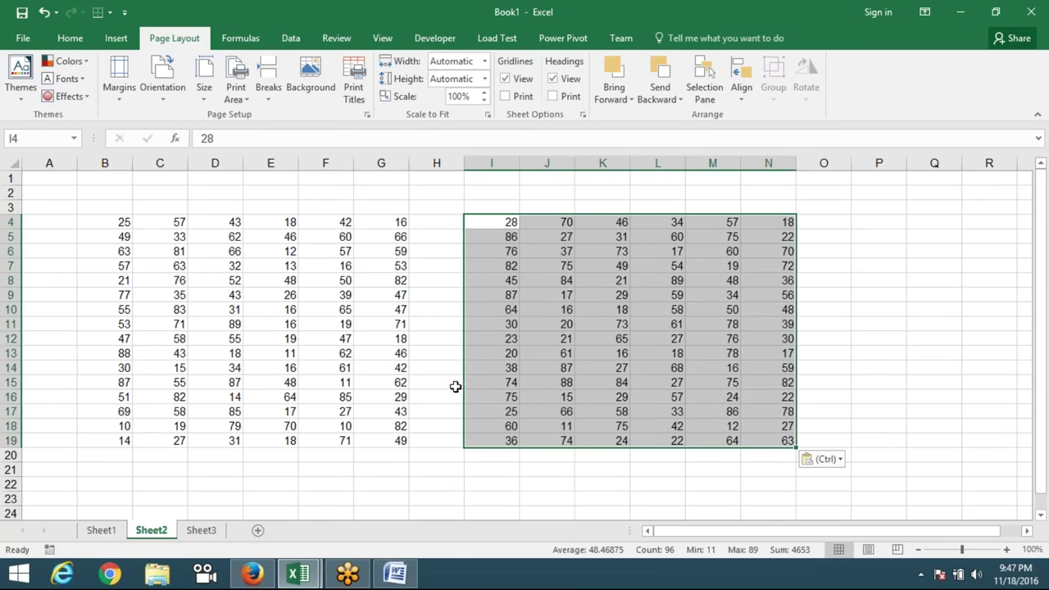
left_click(448, 363)
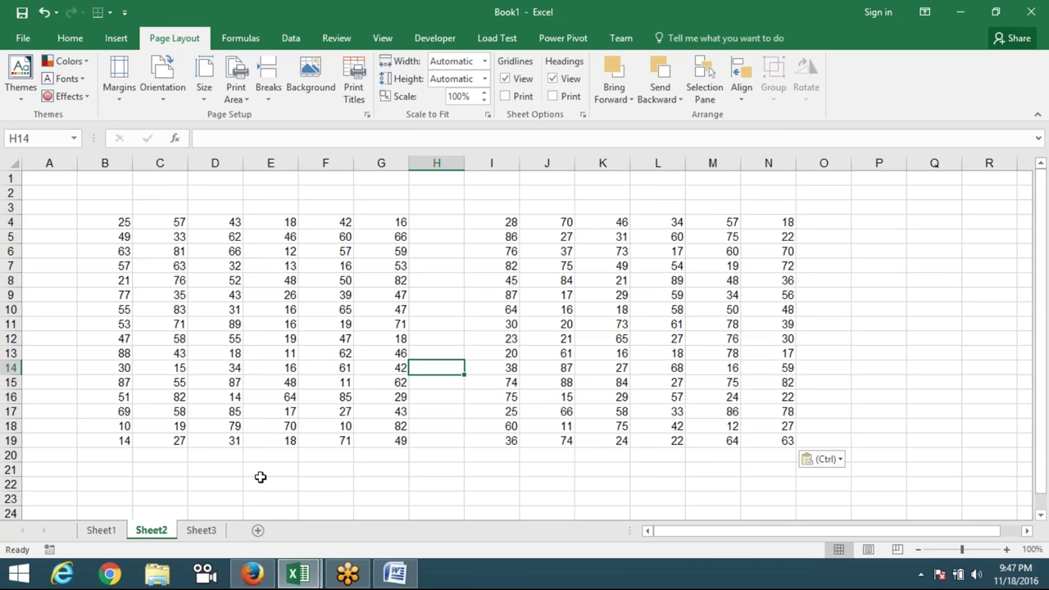
left_click(394, 573)
left_click(320, 270)
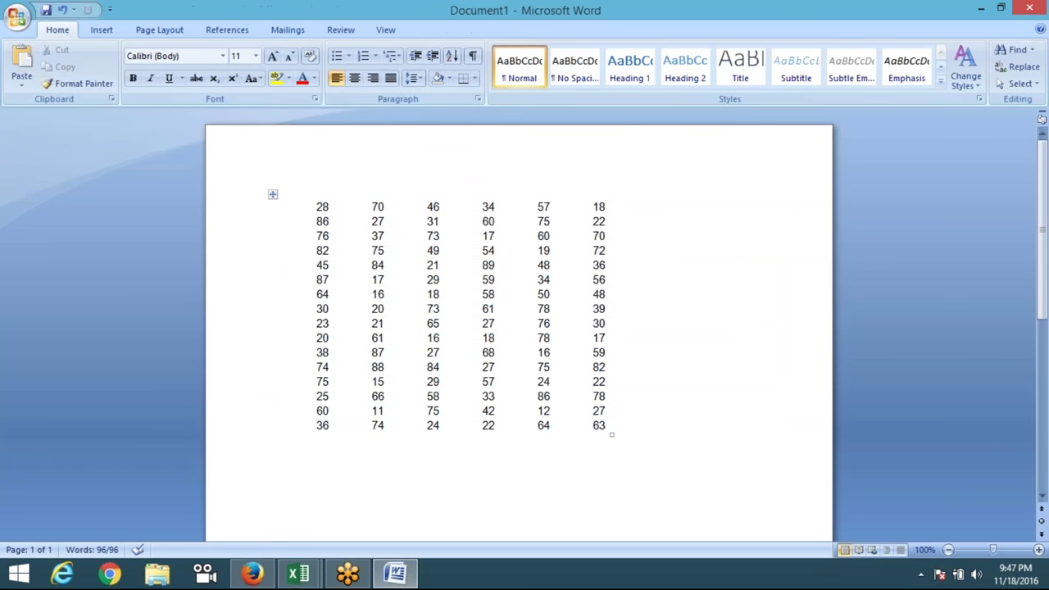
left_click(272, 198)
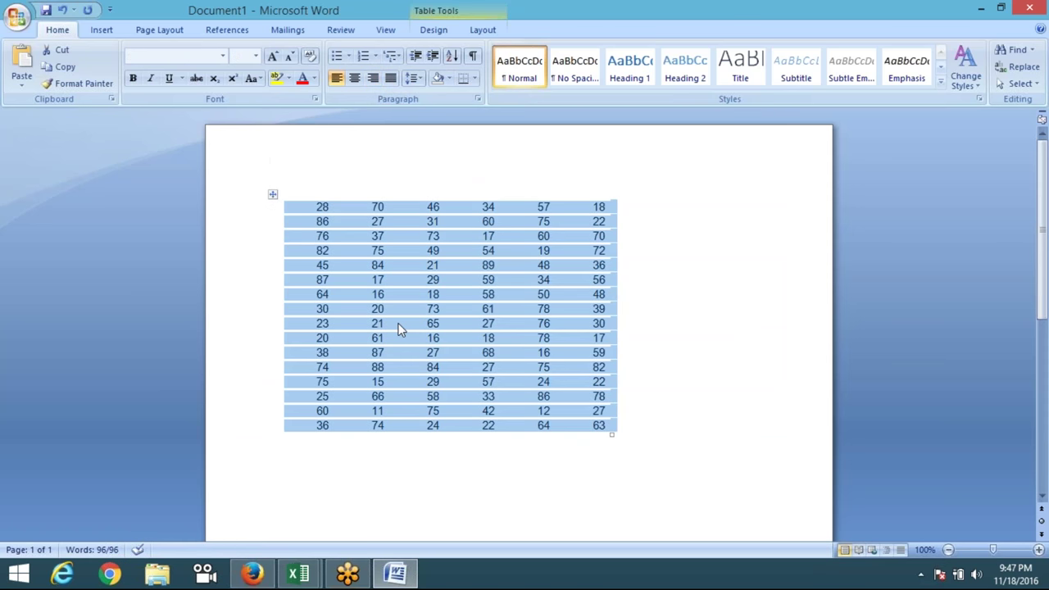
left_click(378, 273)
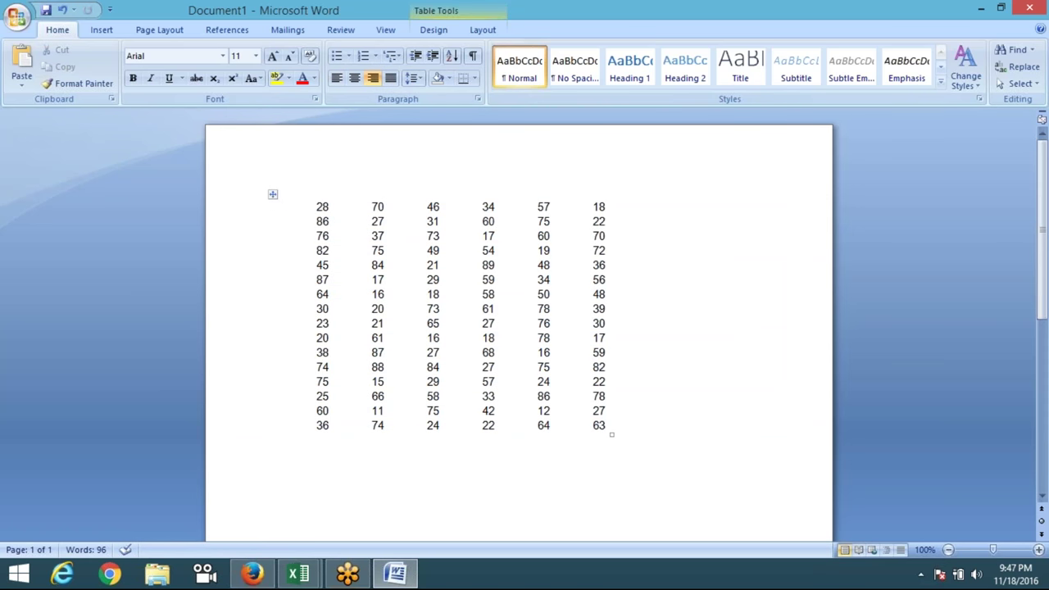
right_click(363, 251)
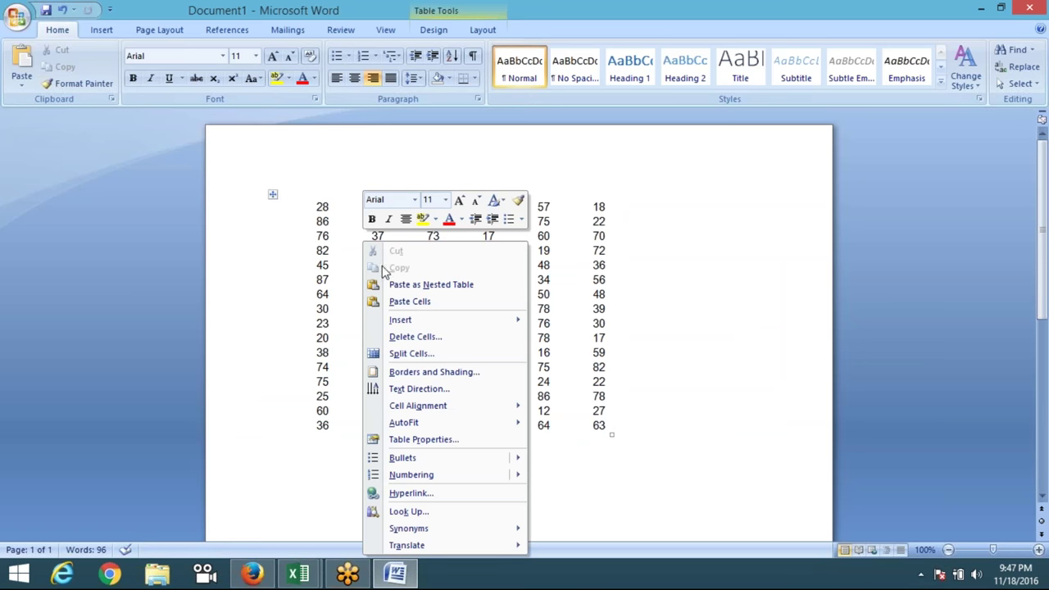
left_click(333, 272)
right_click(334, 273)
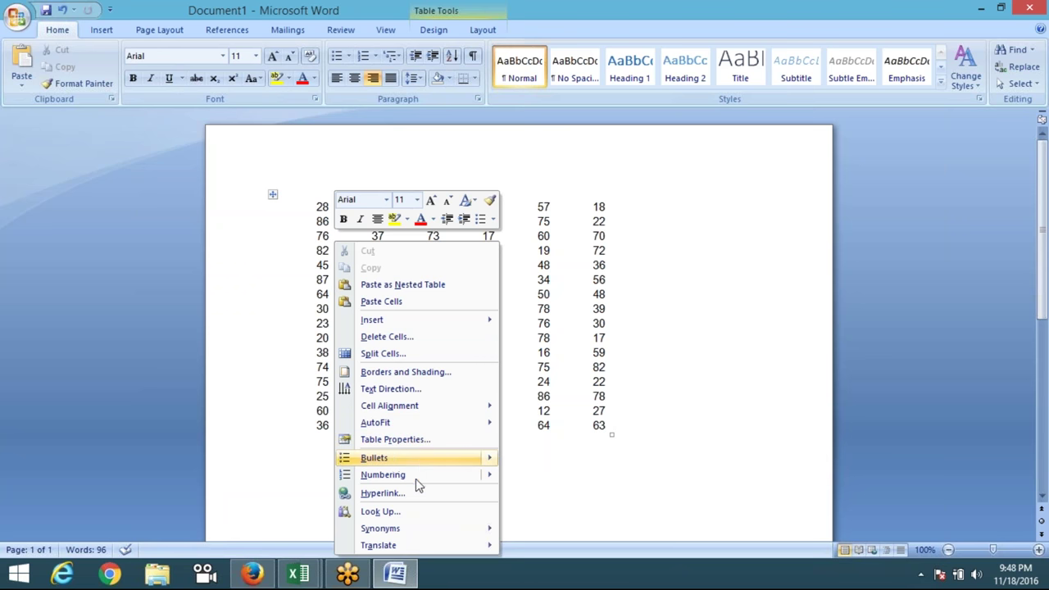
mouse_move(402, 457)
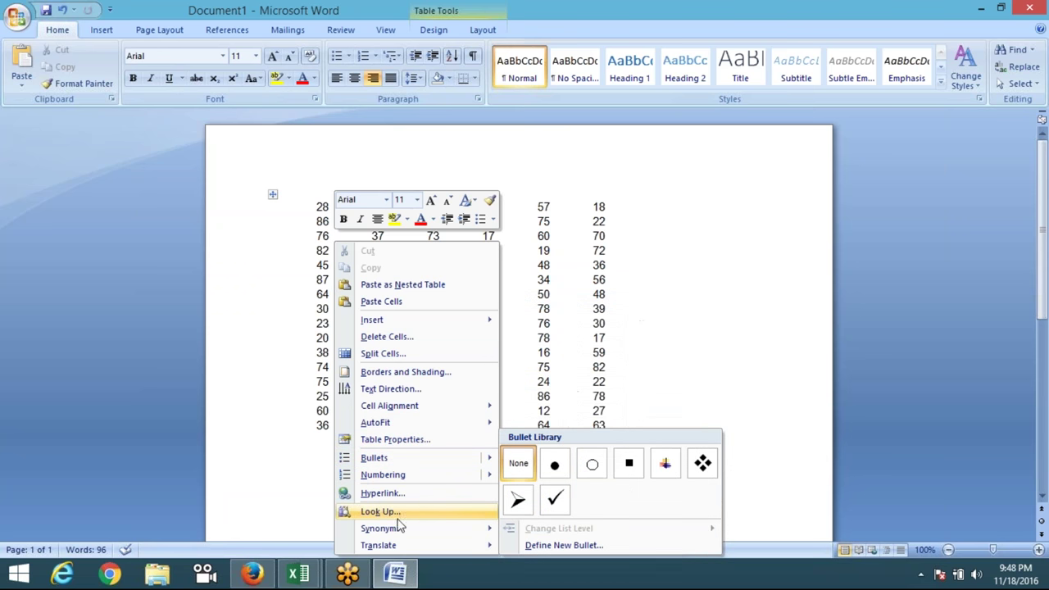
key("Escape")
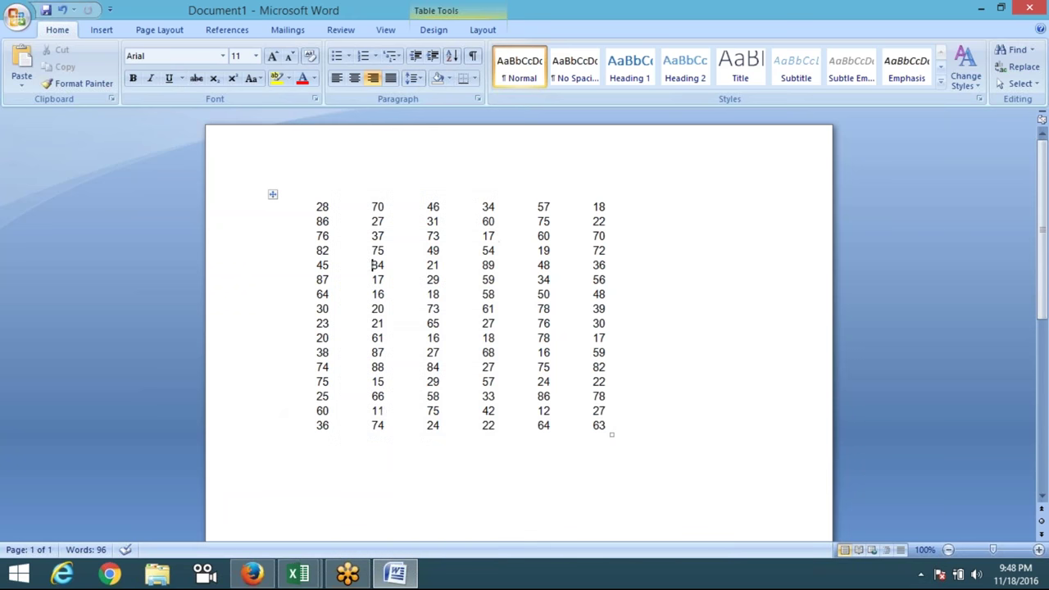